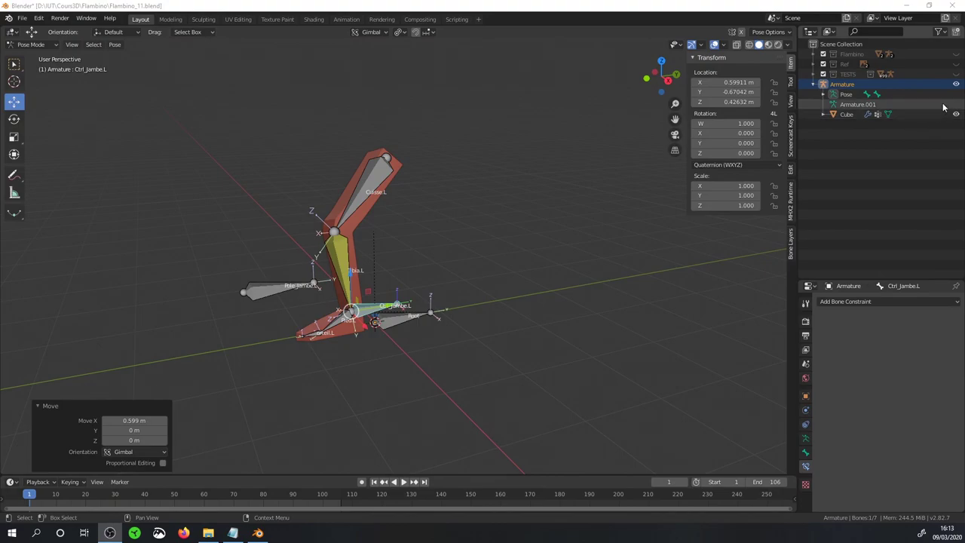
# Hide the old test Armature and Cube in the Outliner.
pyautogui.click(954, 84)
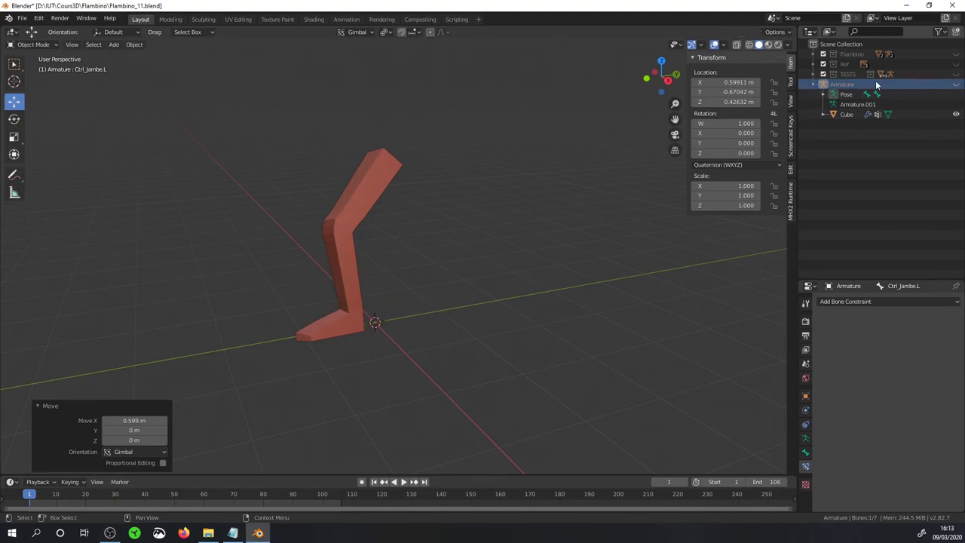
pyautogui.click(844, 85)
pyautogui.click(954, 113)
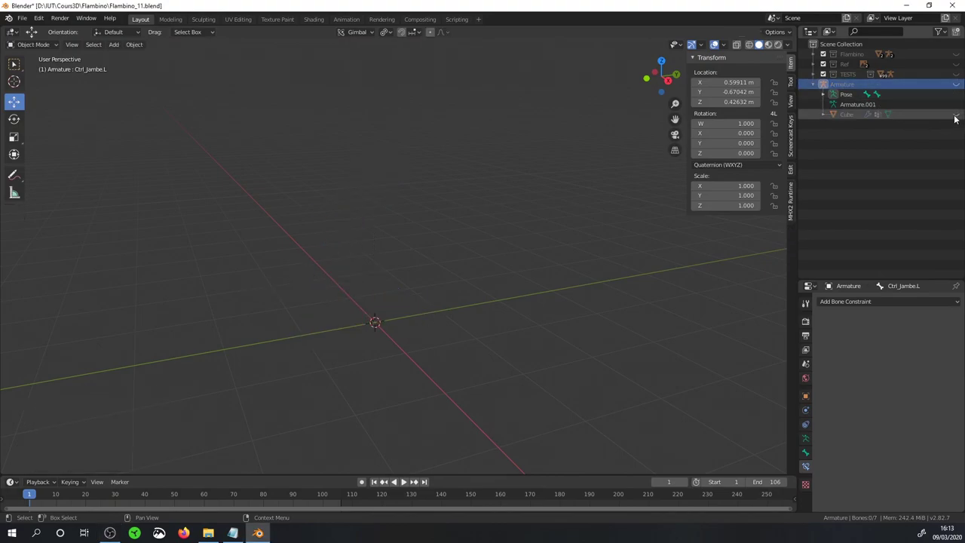
# Delete the generated rig and the metarig from the Flambino collection.
pyautogui.click(814, 84)
pyautogui.click(814, 54)
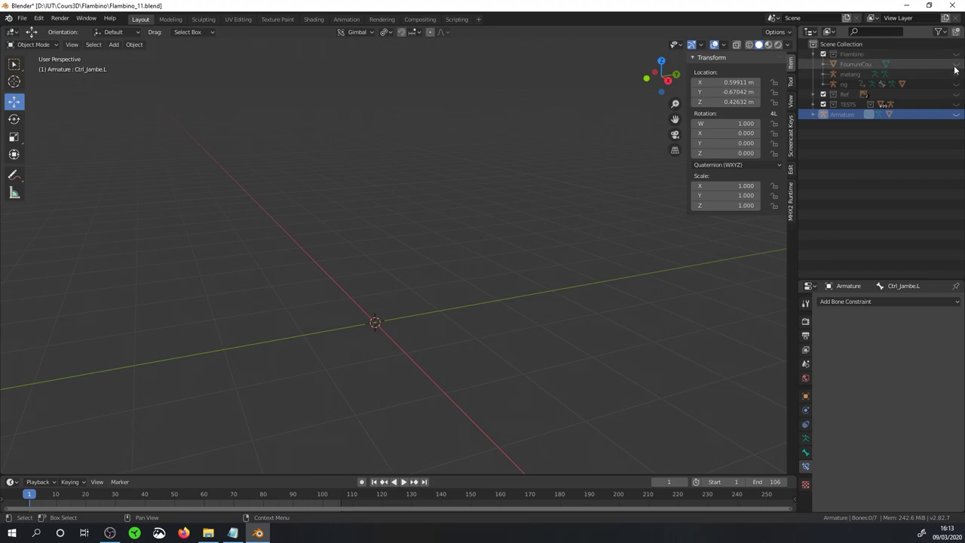
pyautogui.click(385, 216)
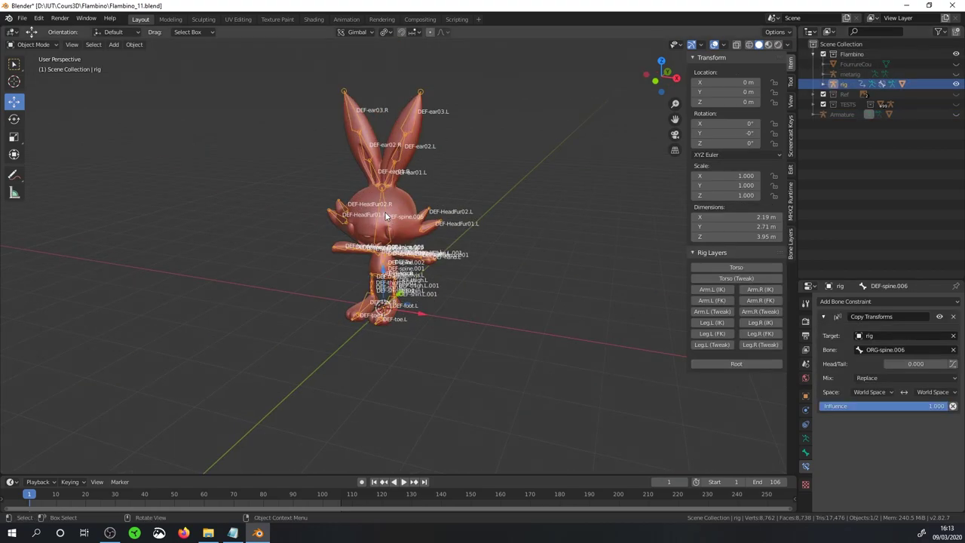
pyautogui.press('Delete')
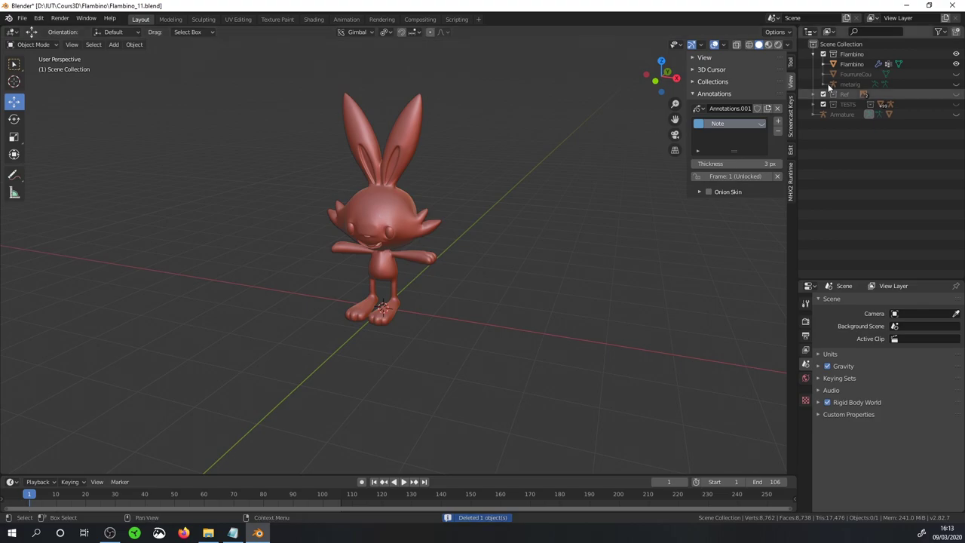
pyautogui.click(413, 153)
pyautogui.press('Delete')
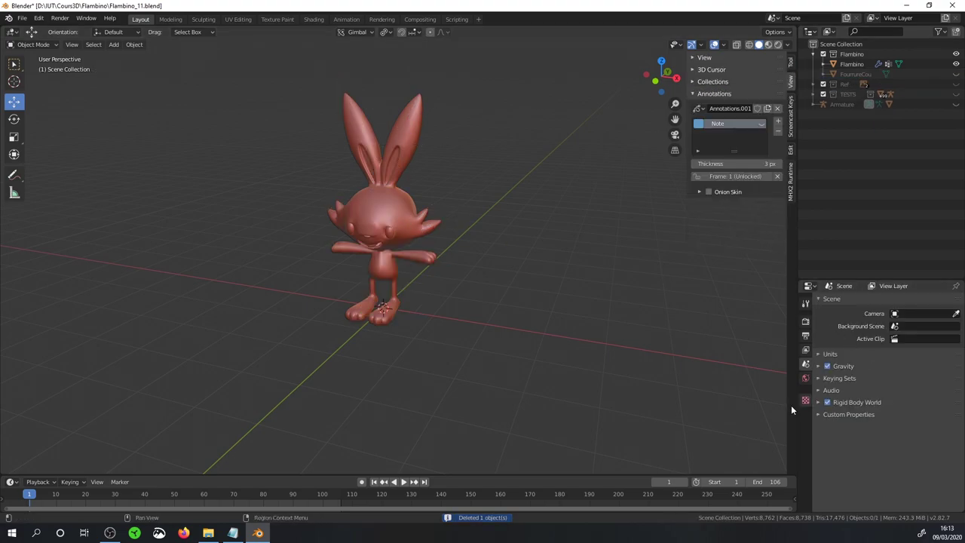
# Delete All Groups from Flambino's vertex group list, then orbit to a front view.
pyautogui.click(844, 65)
pyautogui.click(805, 465)
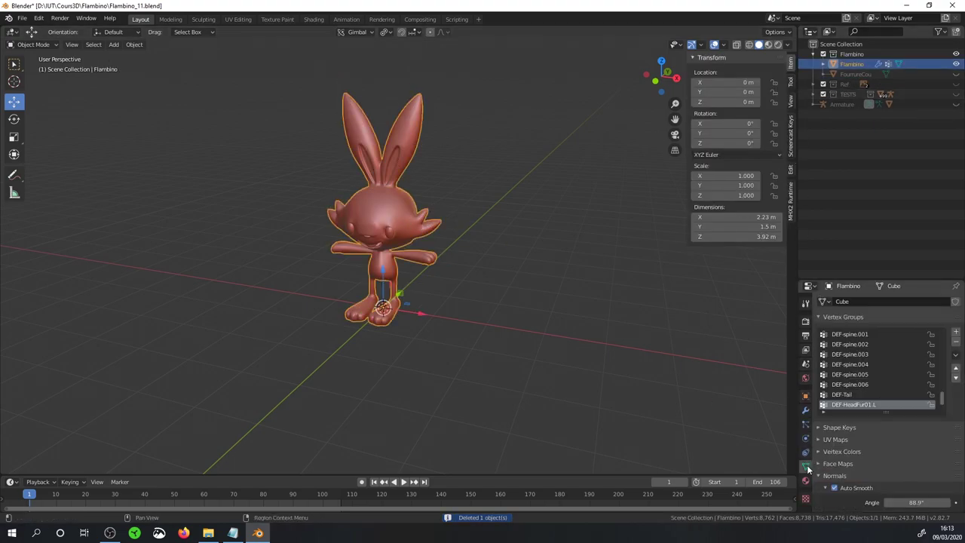
pyautogui.click(955, 358)
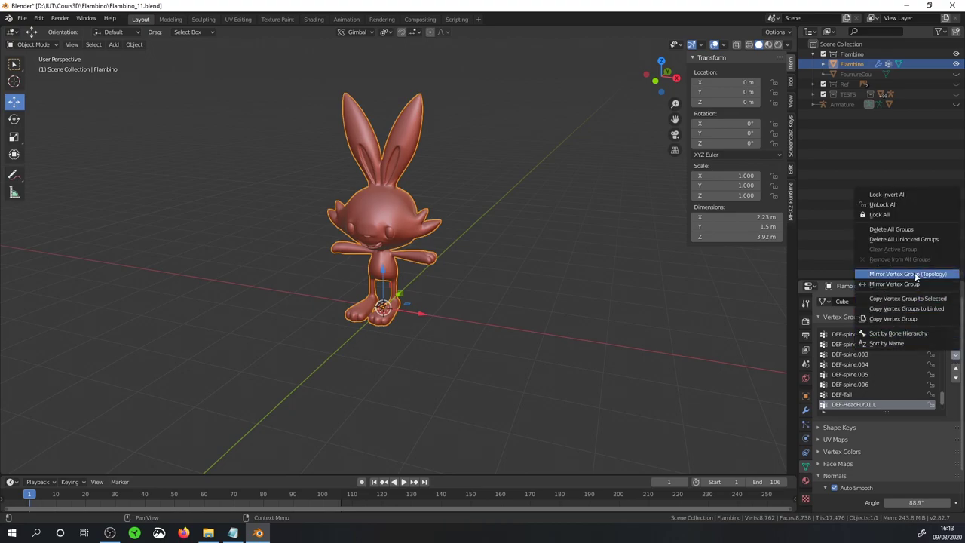
pyautogui.click(890, 233)
pyautogui.scroll(3, 365, 165)
pyautogui.moveTo(365, 165); pyautogui.dragTo(447, 262, button='middle')
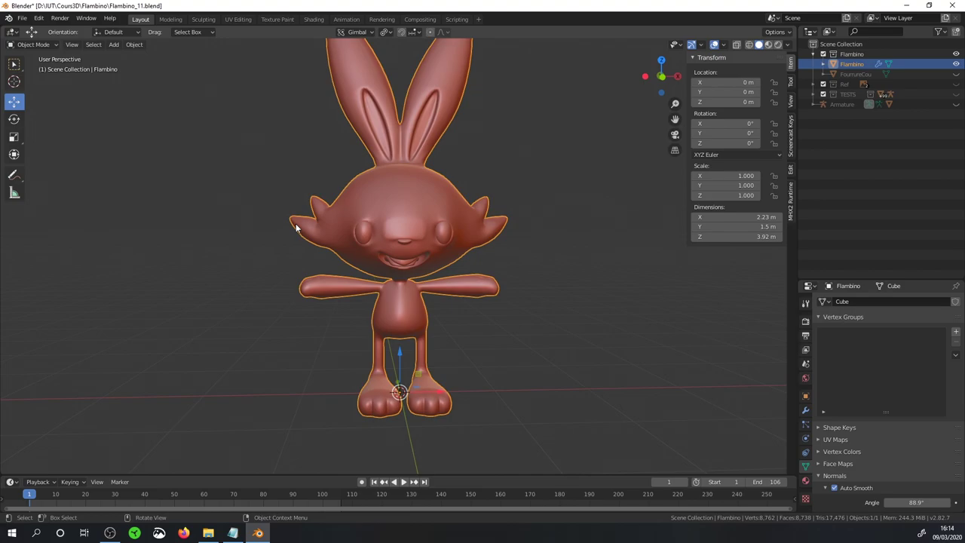
pyautogui.click(39, 18)
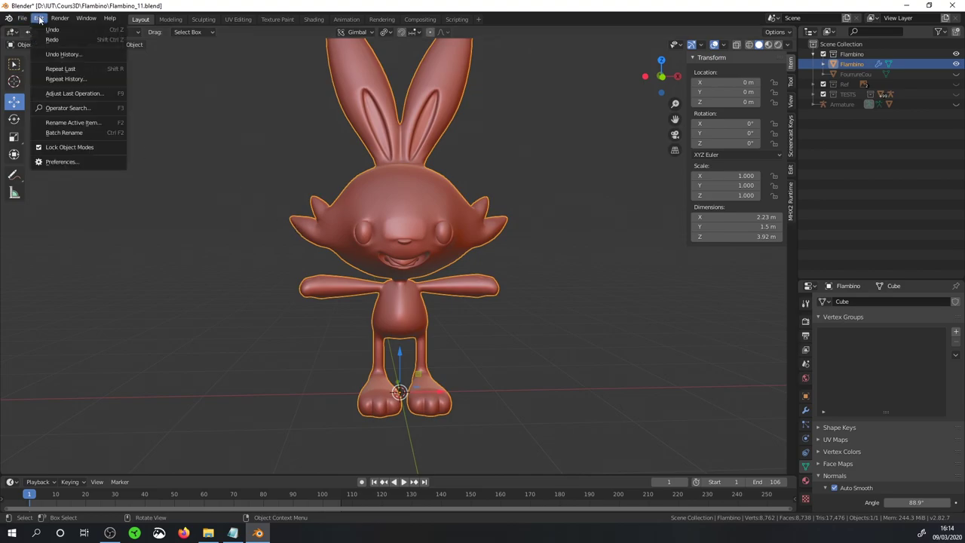
pyautogui.click(58, 162)
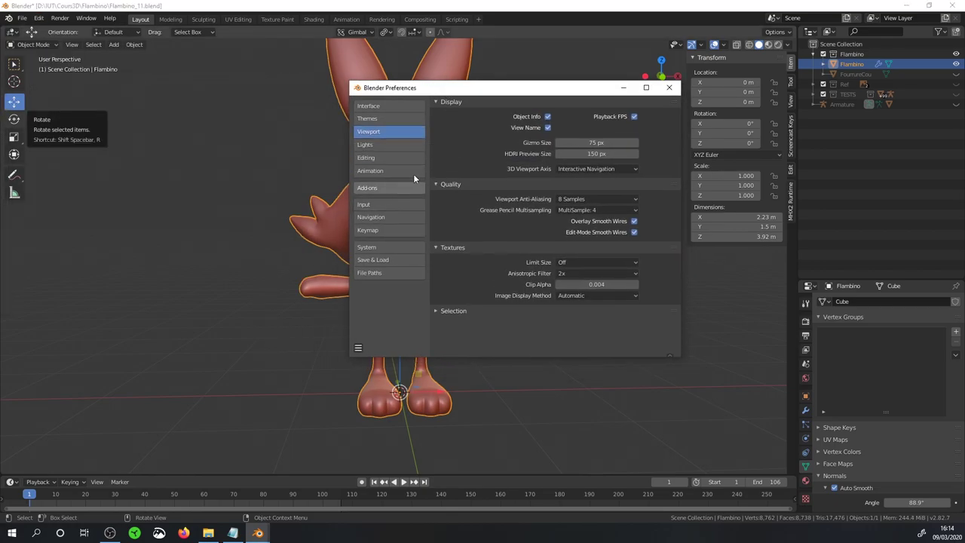
pyautogui.click(387, 185)
pyautogui.write('ri')
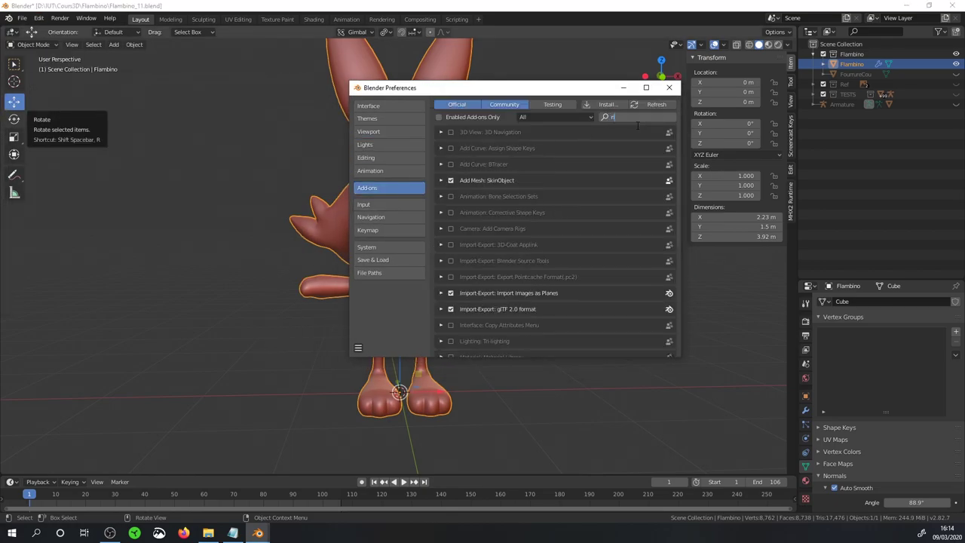
pyautogui.write('gi')
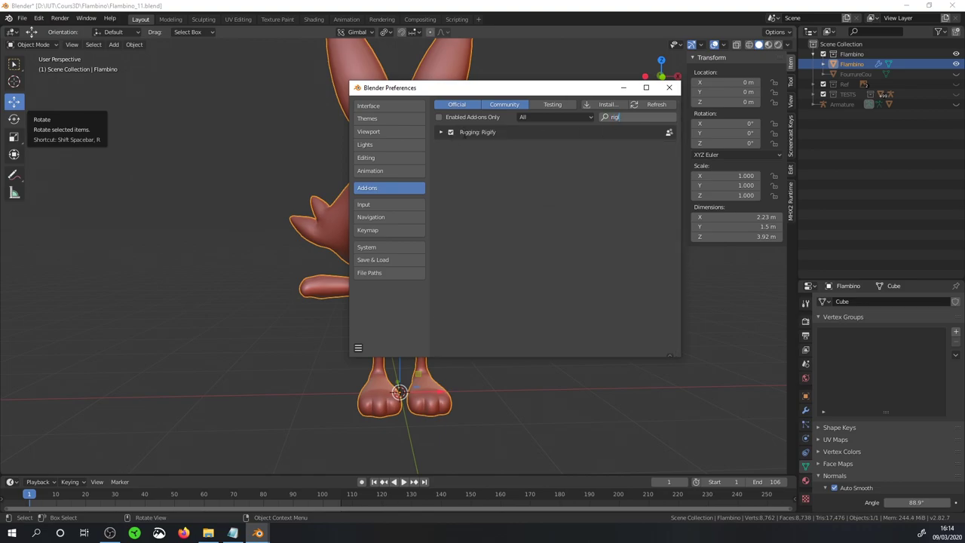
pyautogui.click(442, 134)
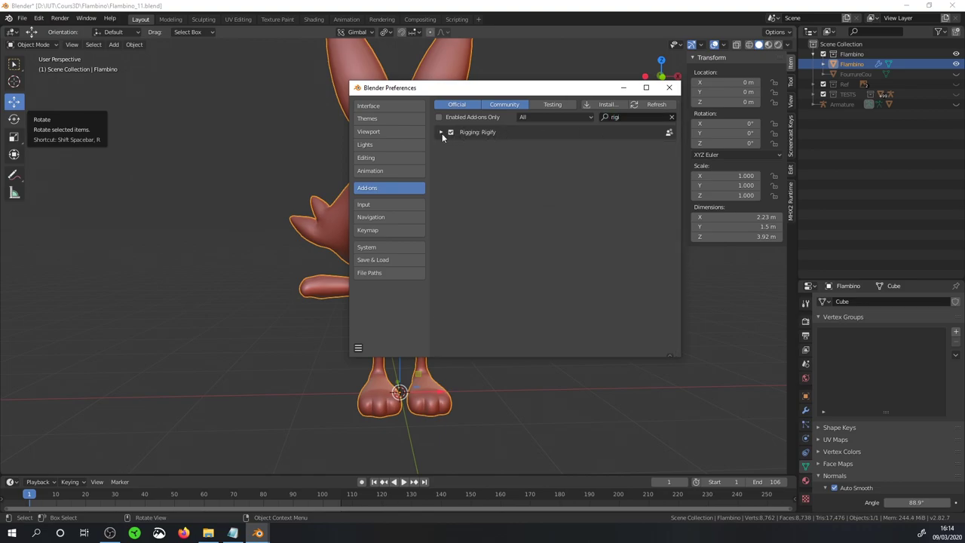
pyautogui.click(441, 133)
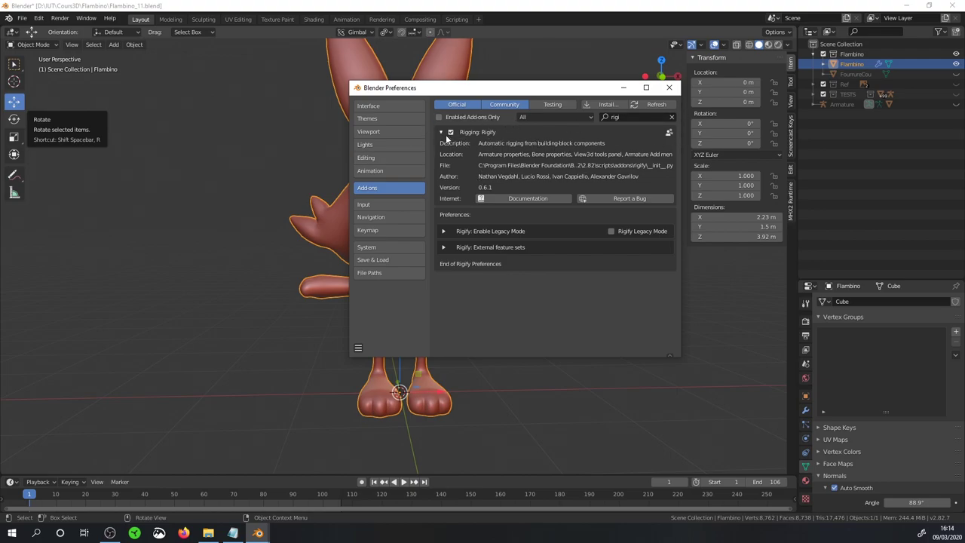
pyautogui.click(441, 133)
pyautogui.click(669, 88)
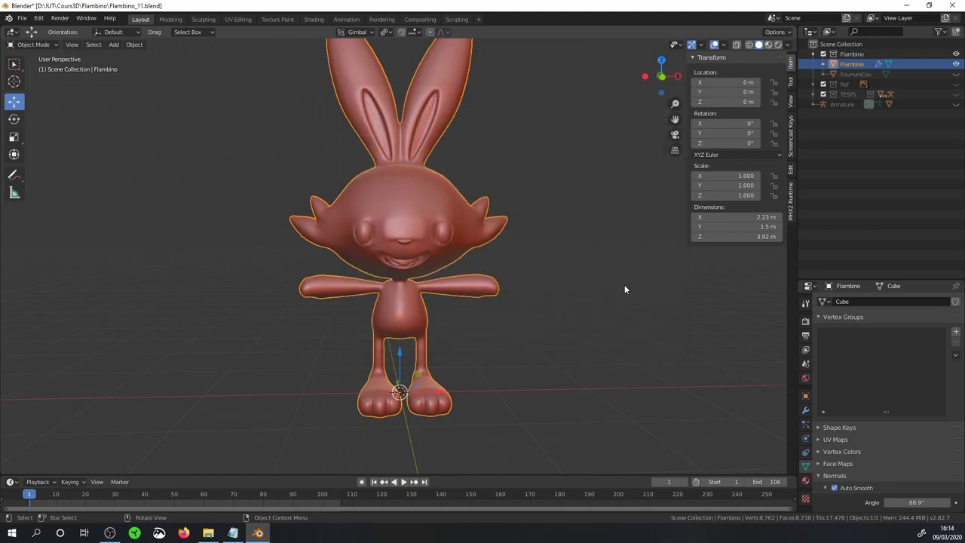
pyautogui.click(113, 45)
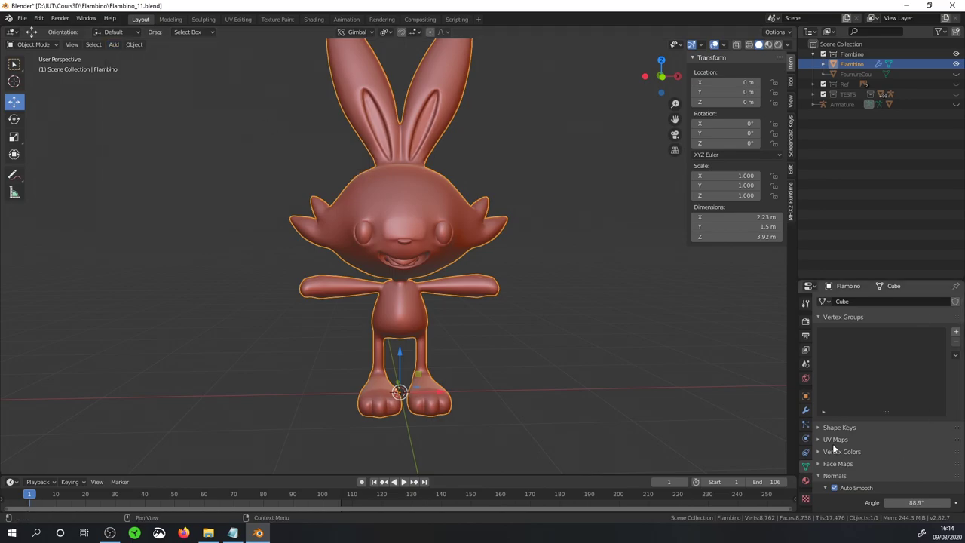
# Add a Human (Meta-Rig) armature and move it to the right of the rabbit.
pyautogui.moveTo(437, 259)
pyautogui.mouseDown(button='middle')
pyautogui.moveTo(406, 275)
pyautogui.moveTo(422, 272)
pyautogui.mouseUp(button='middle')
pyautogui.scroll(3, 406, 276)
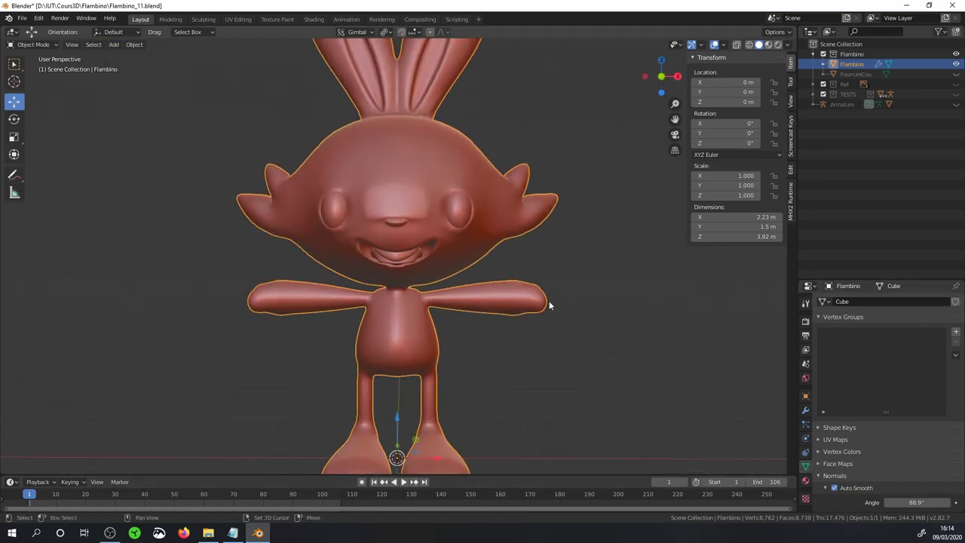
pyautogui.hotkey('shift', 'a')
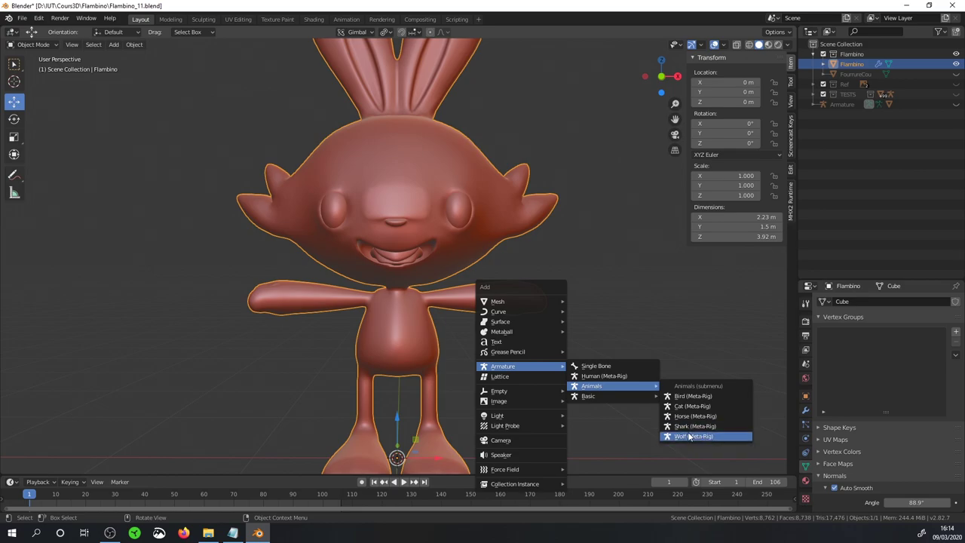
pyautogui.moveTo(503, 366)
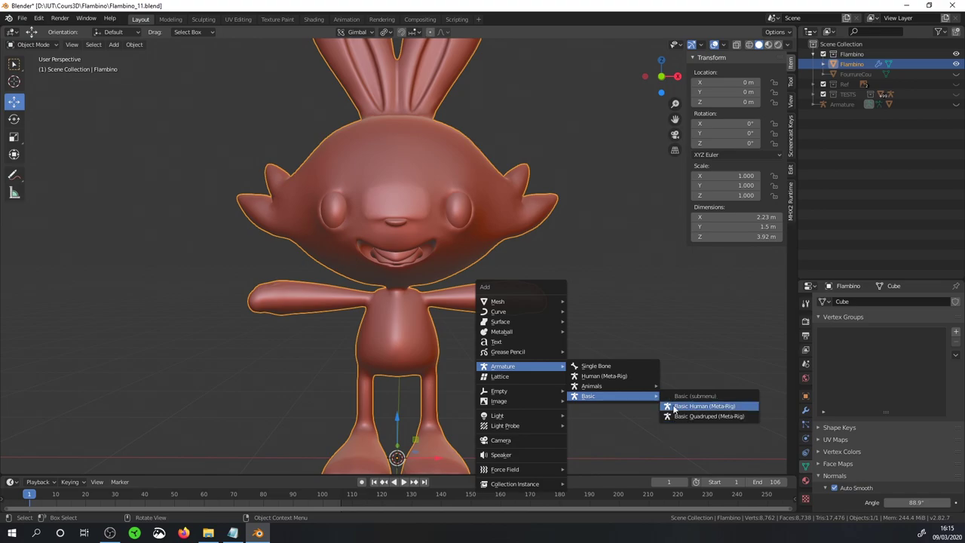
pyautogui.click(599, 376)
pyautogui.scroll(-3, 532, 360)
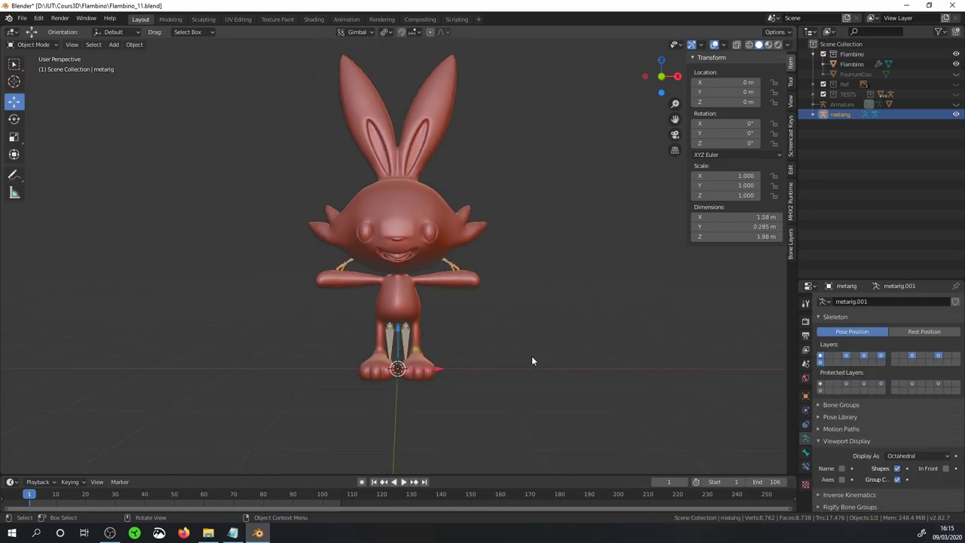
pyautogui.moveTo(437, 369); pyautogui.dragTo(584, 362)
# Frame and orbit around the human meta-rig to inspect it from head to shoulders.
pyautogui.scroll(5, 423, 343)
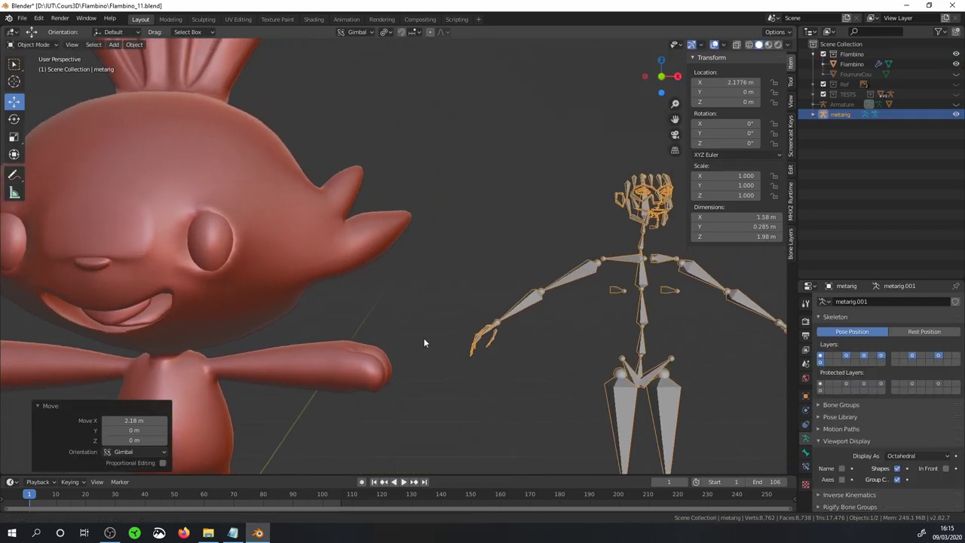
pyautogui.press('KP_Decimal')
pyautogui.scroll(3, 533, 296)
pyautogui.moveTo(533, 296)
pyautogui.mouseDown(button='middle')
pyautogui.moveTo(493, 295)
pyautogui.moveTo(460, 266)
pyautogui.mouseUp(button='middle')
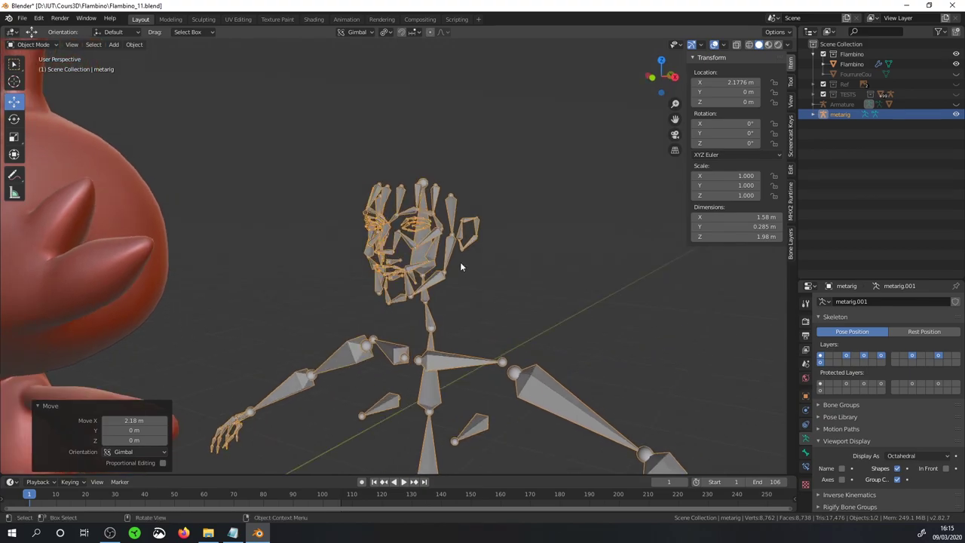
pyautogui.moveTo(519, 228)
pyautogui.keyDown('shift'); pyautogui.mouseDown(button='middle')
pyautogui.moveTo(527, 294)
pyautogui.moveTo(402, 181)
pyautogui.mouseUp(button='middle'); pyautogui.keyUp('shift')
pyautogui.moveTo(463, 368)
pyautogui.keyDown('shift'); pyautogui.mouseDown(button='middle')
pyautogui.moveTo(595, 120)
pyautogui.moveTo(496, 239)
pyautogui.moveTo(505, 380)
pyautogui.moveTo(463, 323)
pyautogui.mouseUp(button='middle'); pyautogui.keyUp('shift')
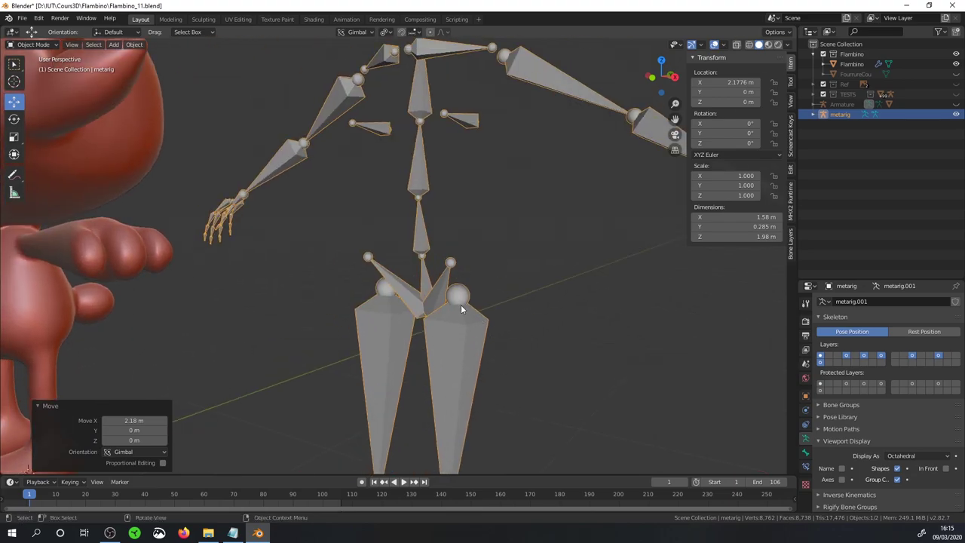
# Delete the human meta-rig and reopen the Add menu.
pyautogui.press('Delete')
pyautogui.scroll(-3, 435, 301)
pyautogui.scroll(-3, 400, 293)
pyautogui.hotkey('shift', 'a')
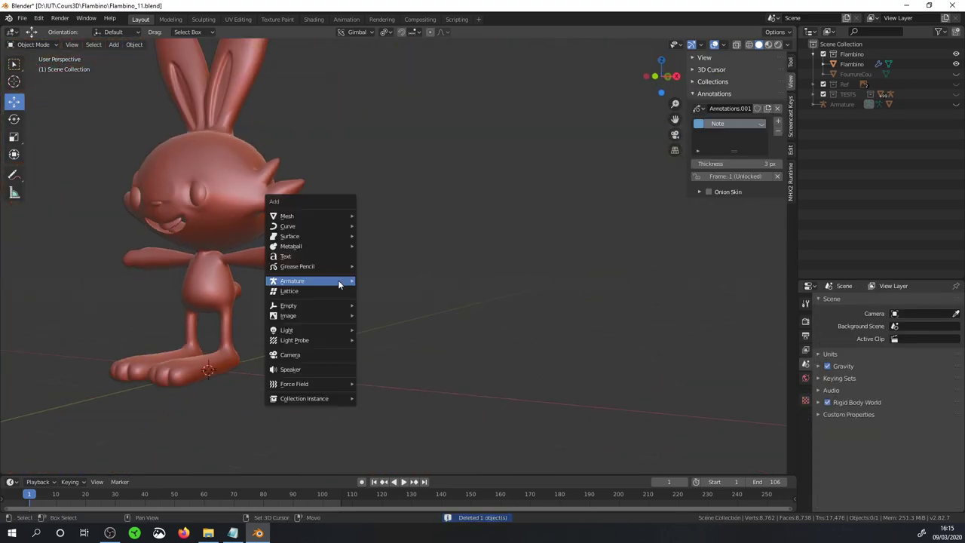
pyautogui.moveTo(377, 310)
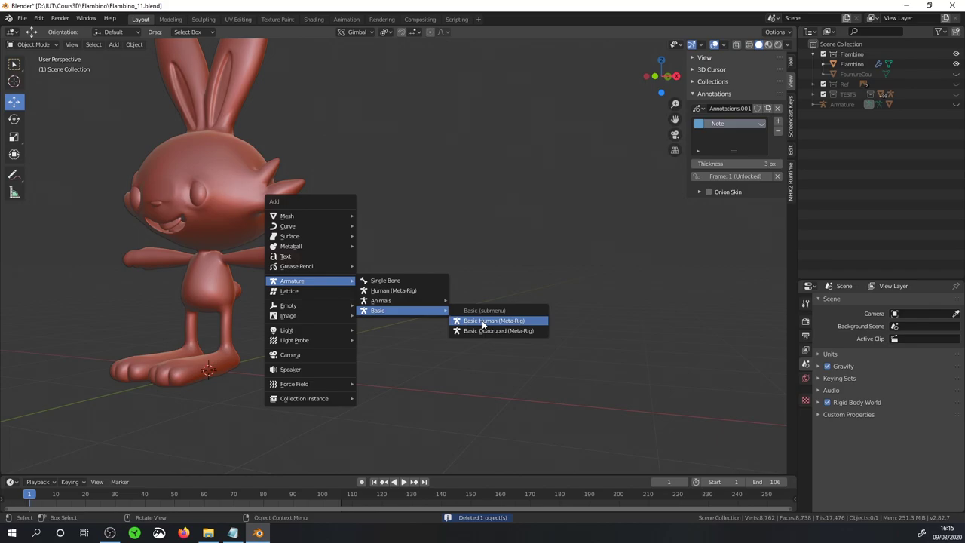
# Add a Basic Human (Meta-Rig), move it along X to inspect, then clear its location to the origin.
pyautogui.click(482, 321)
pyautogui.press('g')
pyautogui.press('x')
pyautogui.click(517, 329)
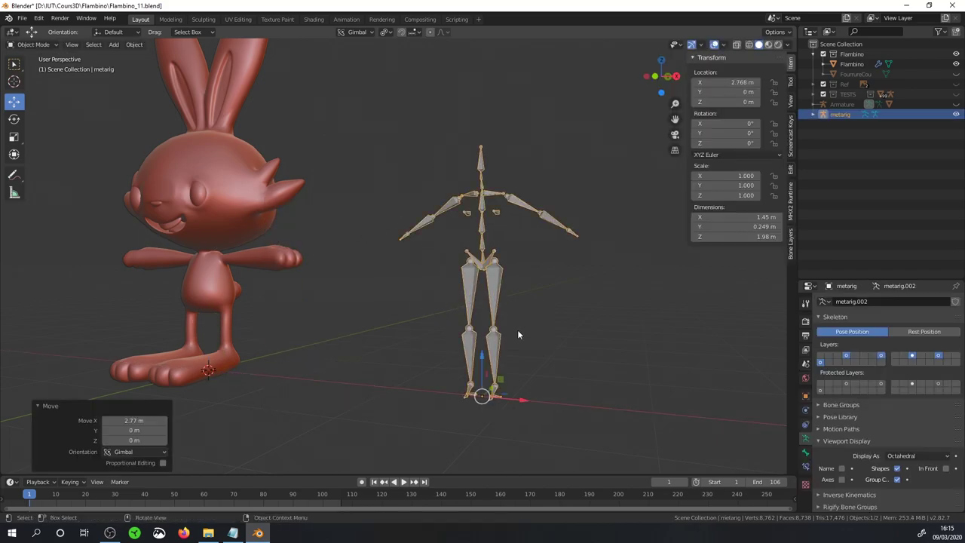
pyautogui.moveTo(517, 329)
pyautogui.mouseDown(button='middle')
pyautogui.moveTo(563, 287)
pyautogui.moveTo(553, 247)
pyautogui.moveTo(593, 268)
pyautogui.moveTo(586, 275)
pyautogui.mouseUp(button='middle')
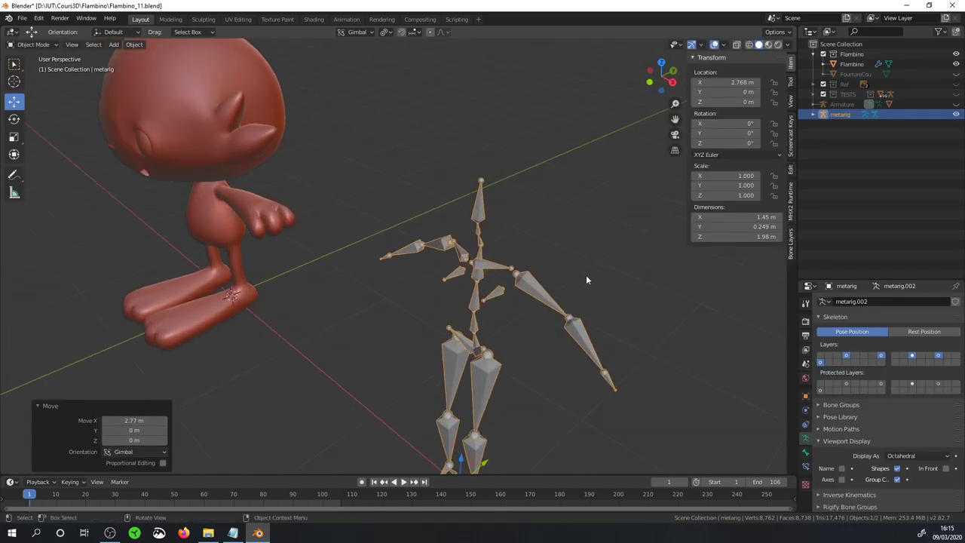
pyautogui.moveTo(523, 347)
pyautogui.mouseDown(button='middle')
pyautogui.moveTo(430, 430)
pyautogui.moveTo(501, 390)
pyautogui.mouseUp(button='middle')
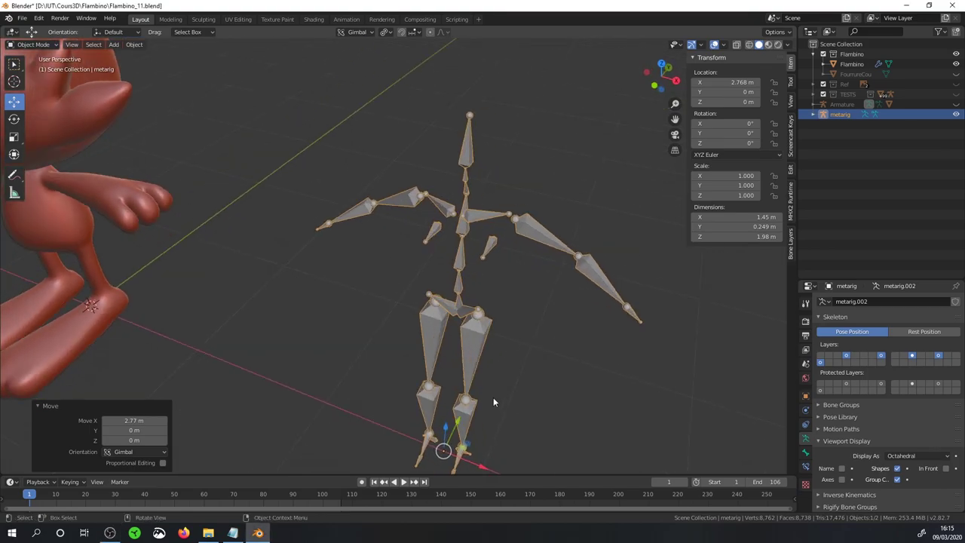
pyautogui.hotkey('alt', 'g')
pyautogui.moveTo(414, 385)
pyautogui.mouseDown(button='middle')
pyautogui.moveTo(373, 329)
pyautogui.moveTo(595, 275)
pyautogui.moveTo(474, 277)
pyautogui.mouseUp(button='middle')
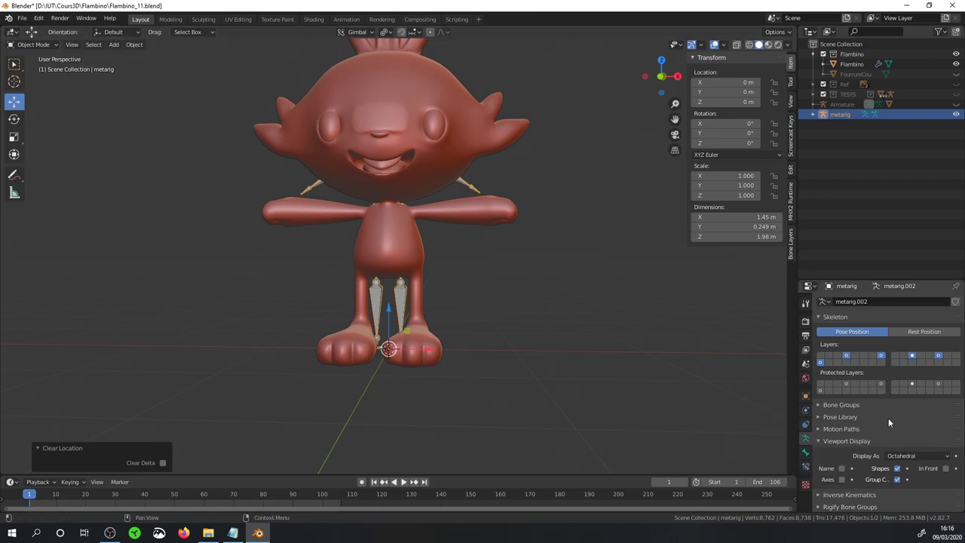
# Enable In Front on the metarig, view it in Front Orthographic, and enter Pose Mode.
pyautogui.scroll(-2, 889, 418)
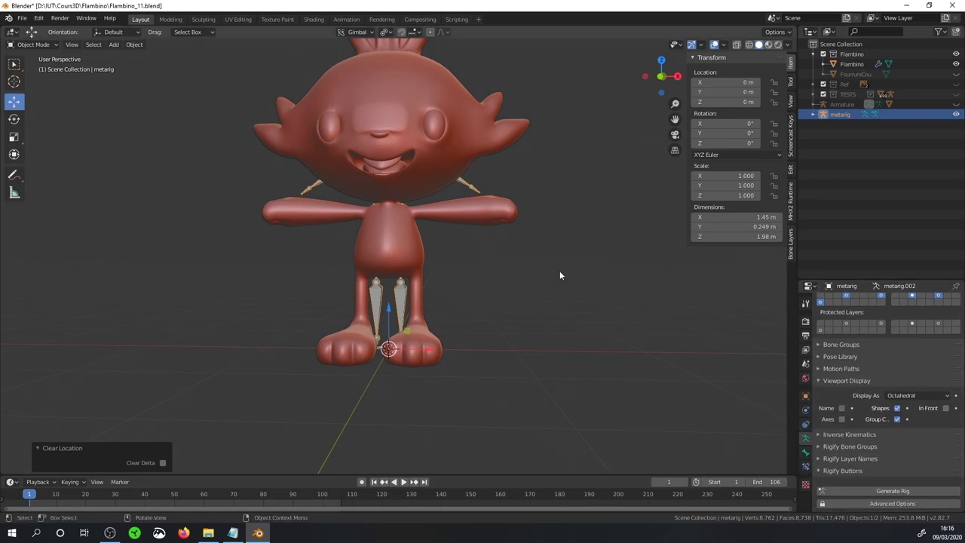
pyautogui.scroll(1, 854, 411)
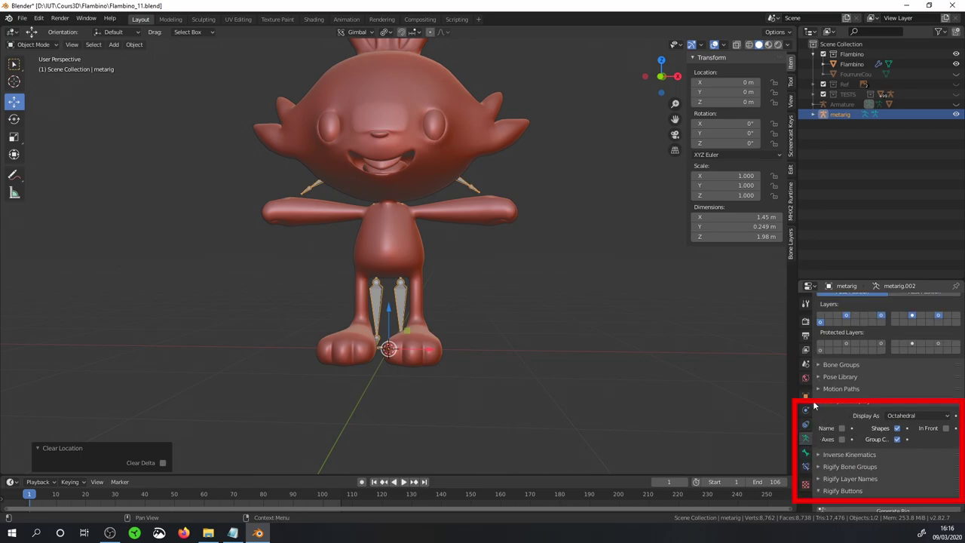
pyautogui.click(946, 428)
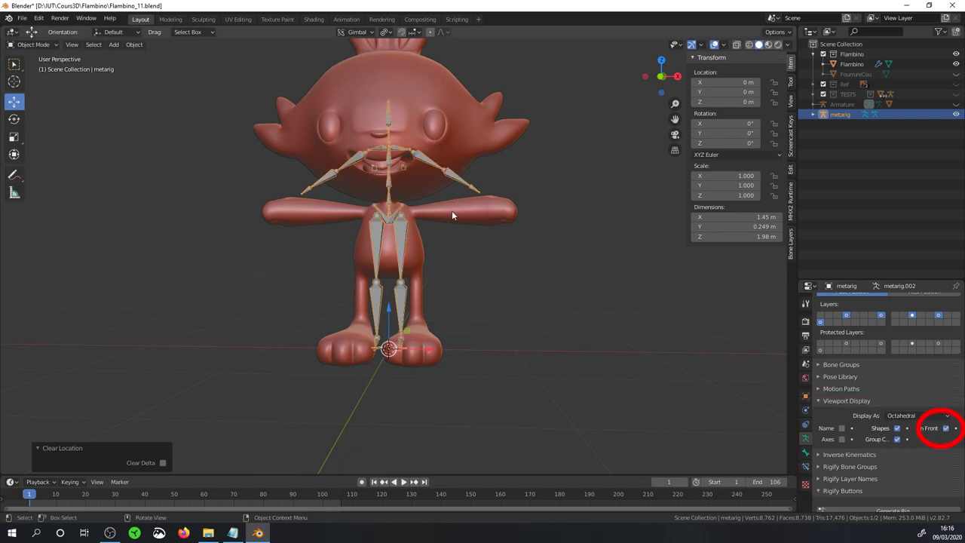
pyautogui.moveTo(451, 216); pyautogui.dragTo(451, 215, button='middle')
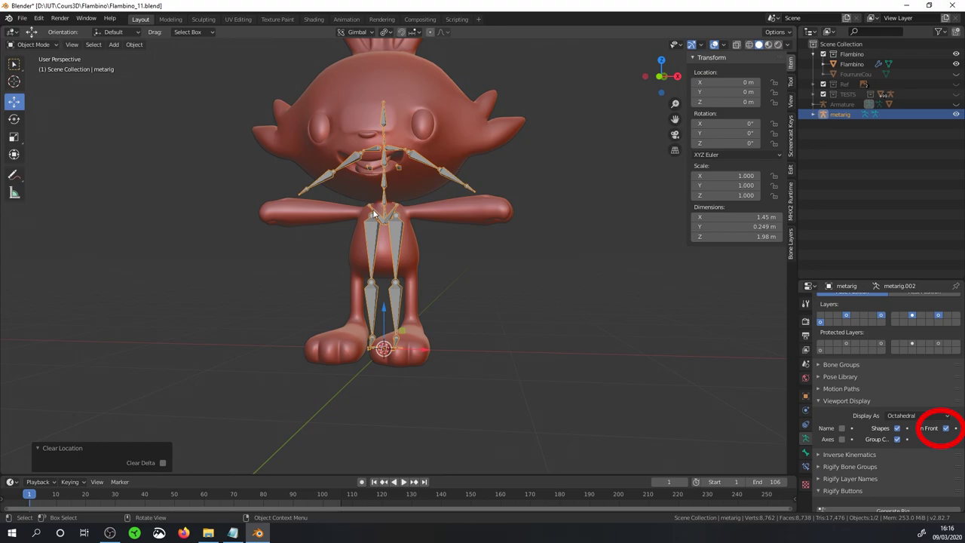
pyautogui.press('KP_1')
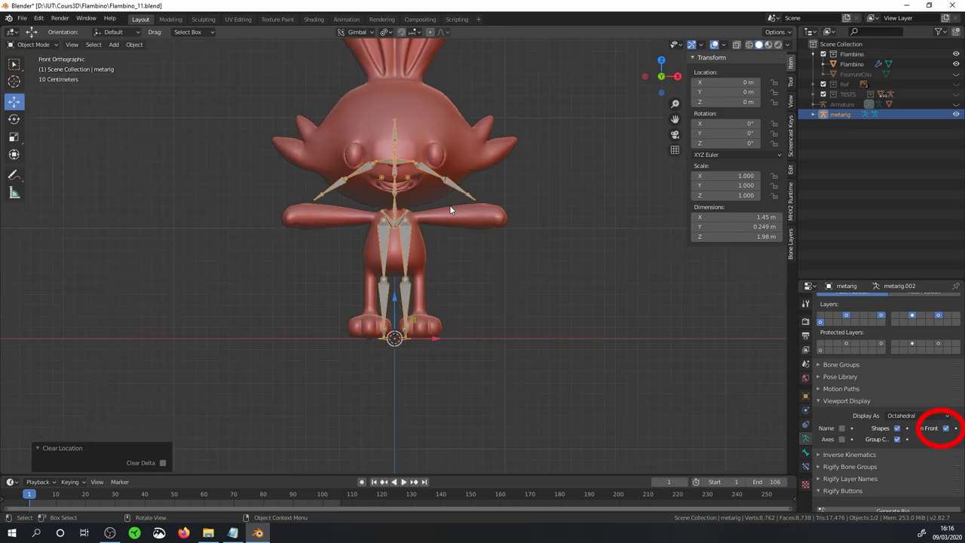
pyautogui.scroll(2, 450, 216)
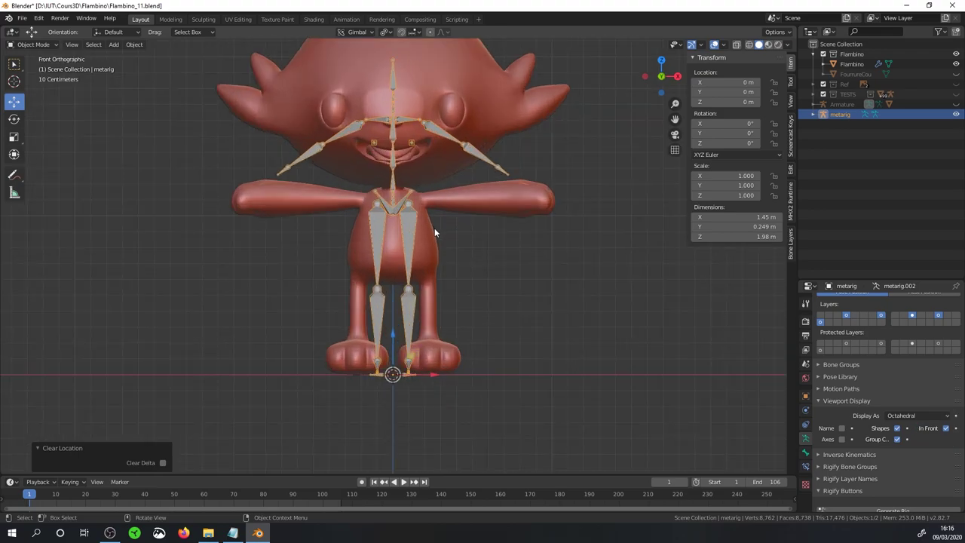
pyautogui.hotkey('ctrl', 'Tab')
# Switch the metarig into Edit Mode.
pyautogui.click(30, 44)
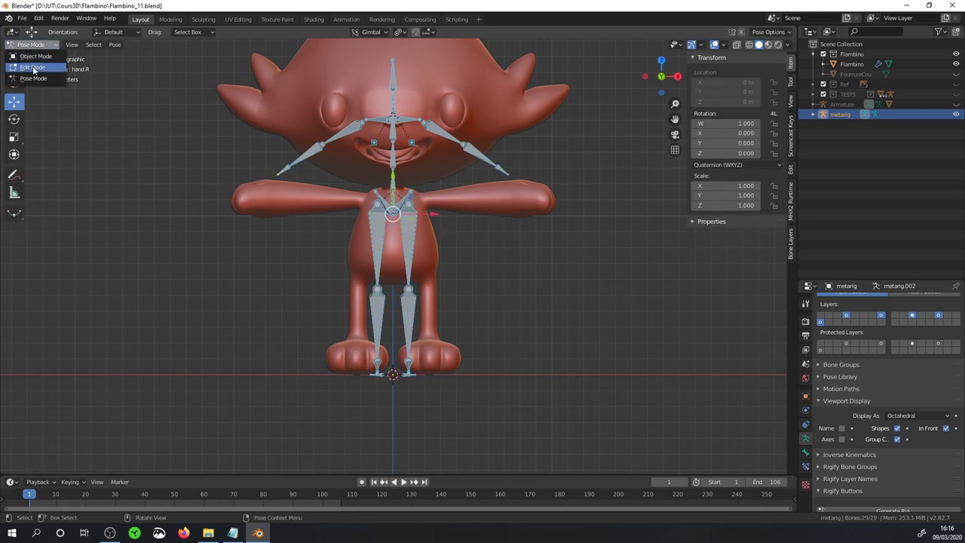
pyautogui.click(33, 68)
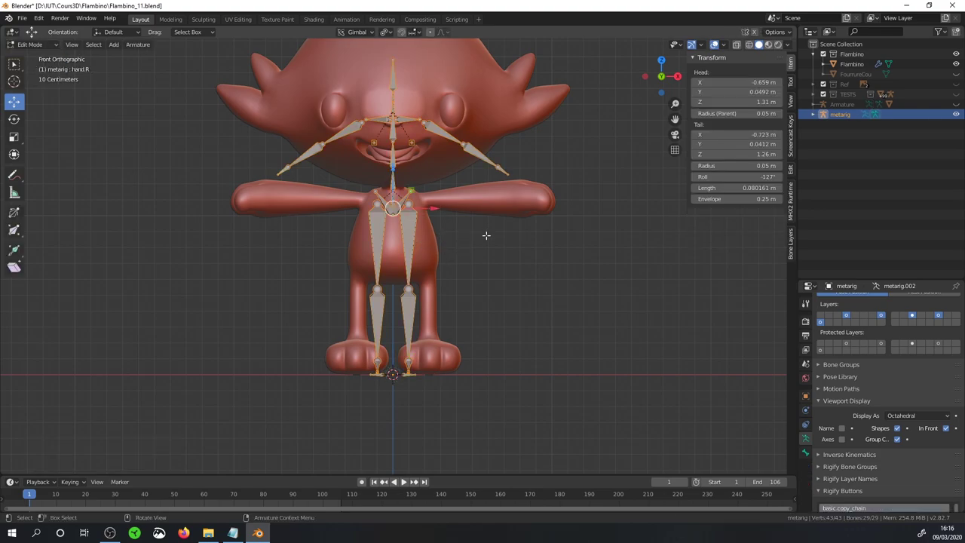
pyautogui.scroll(-2, 430, 275)
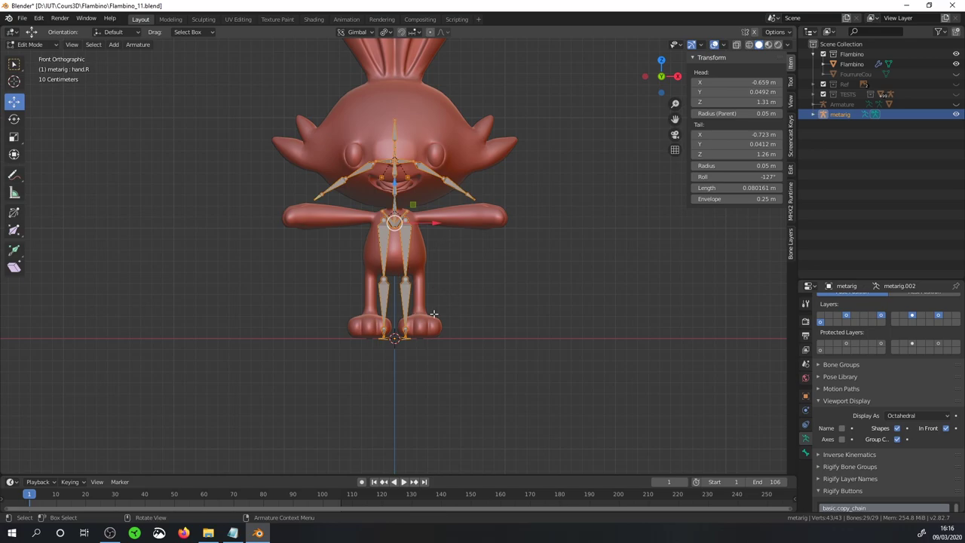
pyautogui.scroll(2, 433, 314)
pyautogui.hotkey('alt', 's')
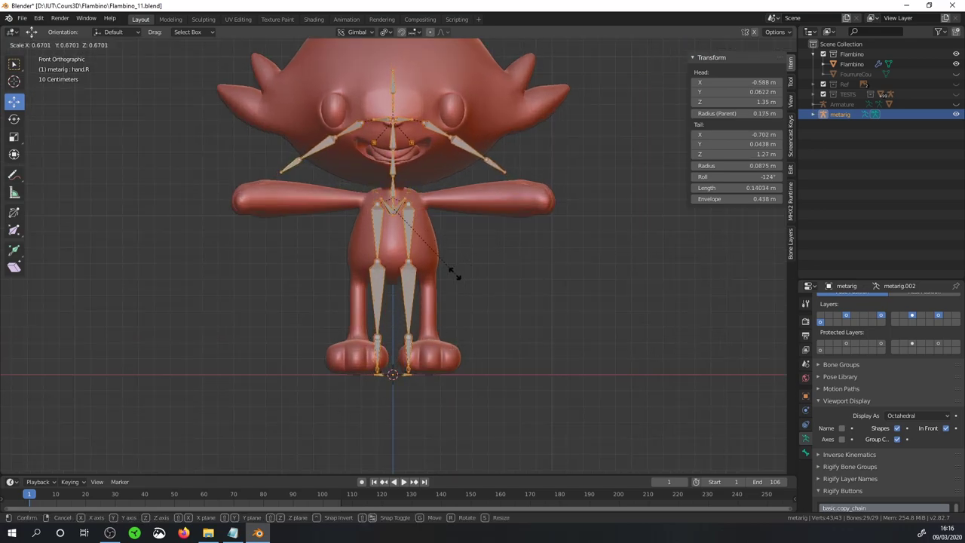
pyautogui.click(443, 245)
# Set transform orientation to Global, pivot to 3D Cursor, and snap the cursor to world origin.
pyautogui.click(356, 32)
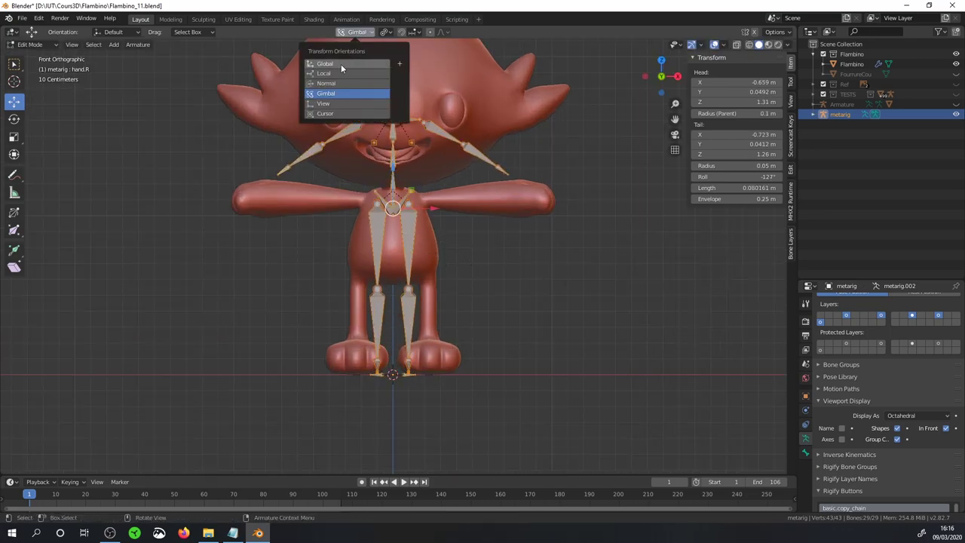
pyautogui.click(341, 64)
pyautogui.click(385, 31)
pyautogui.click(387, 34)
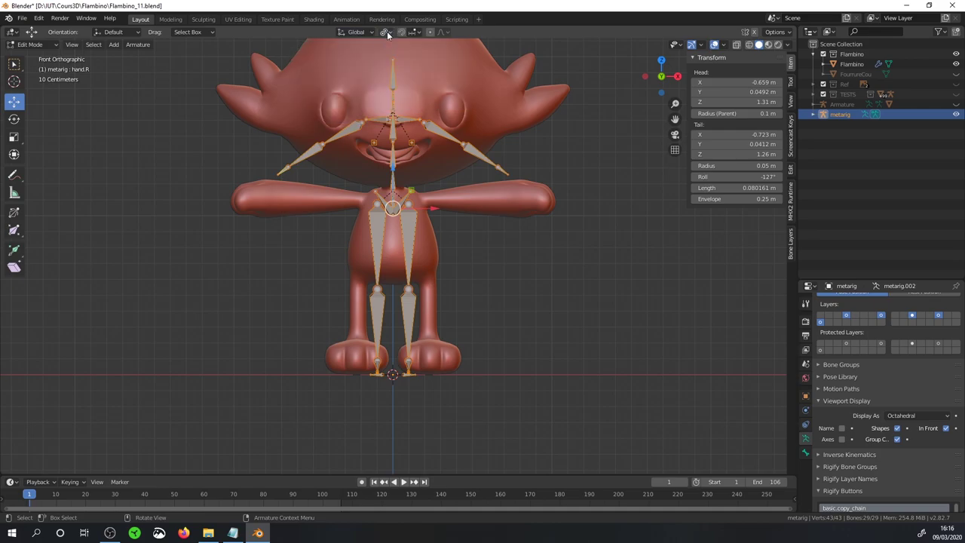
pyautogui.click(386, 32)
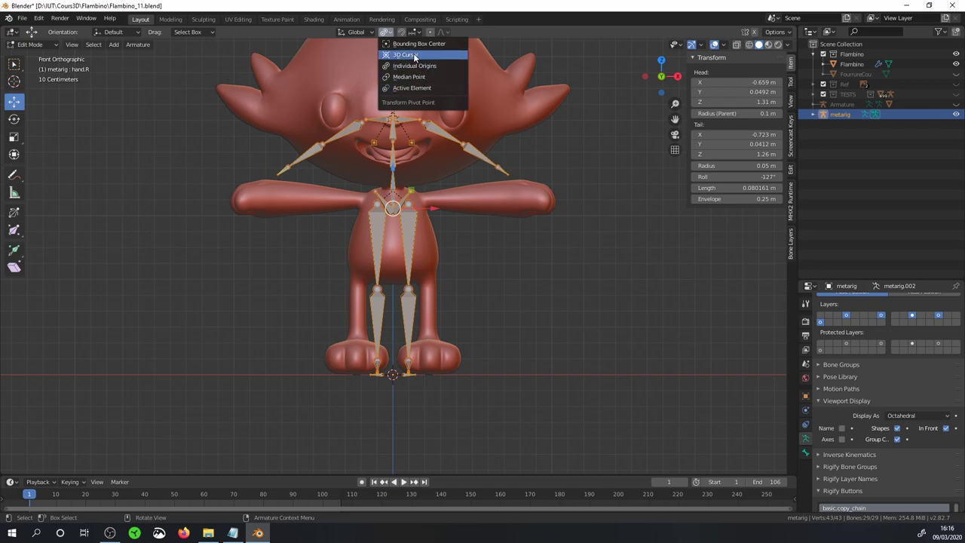
pyautogui.click(413, 54)
pyautogui.hotkey('shift', 's')
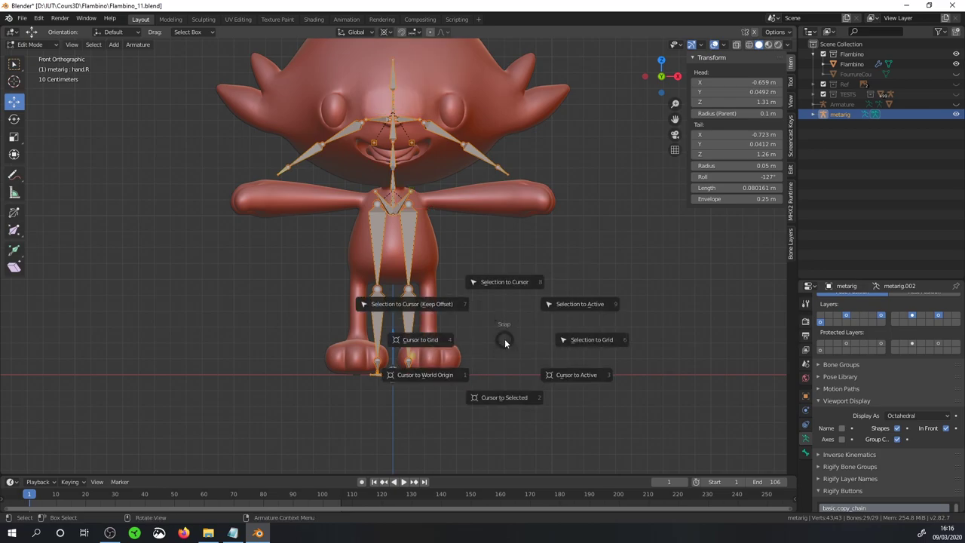
pyautogui.click(431, 376)
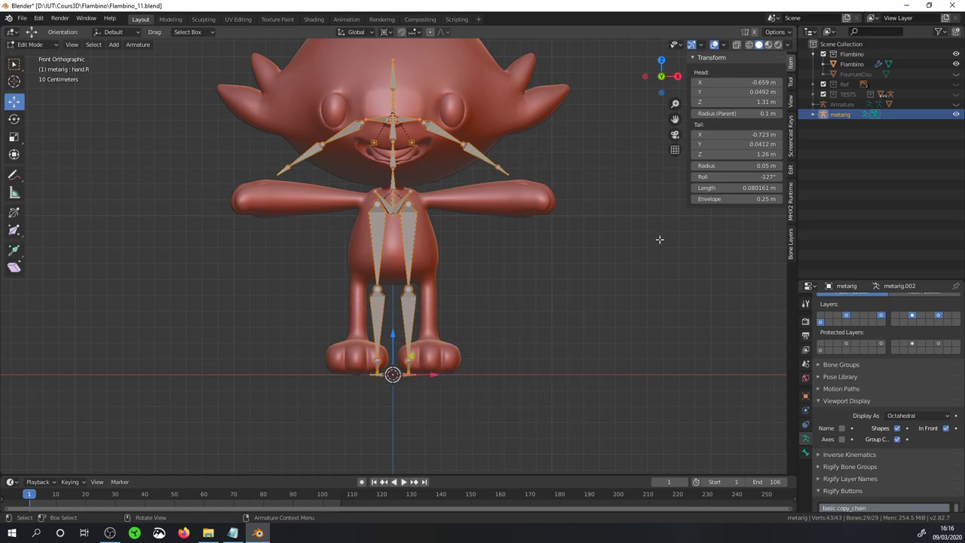
# Scale the whole metarig down to 0.692 around the origin.
pyautogui.press('s')
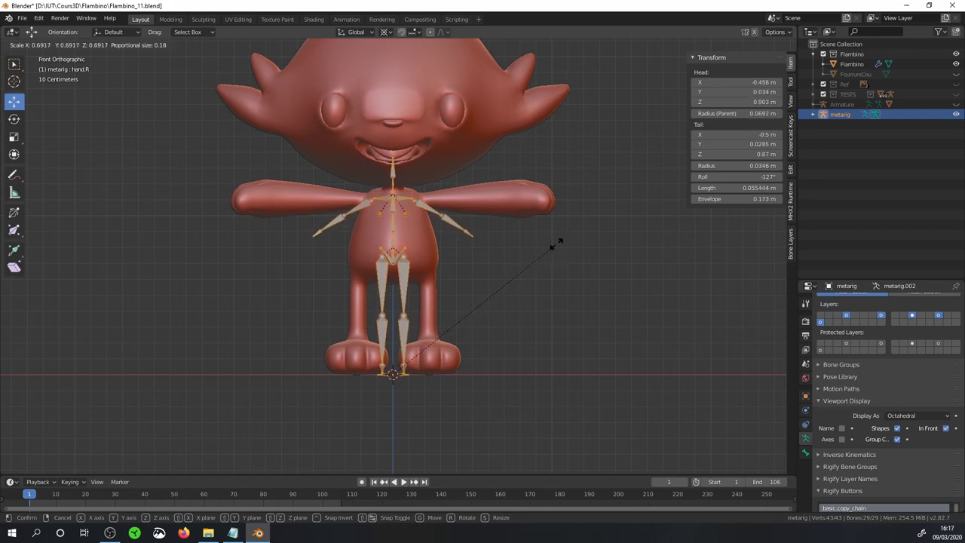
pyautogui.click(555, 242)
pyautogui.scroll(3, 520, 334)
pyautogui.scroll(-1, 525, 354)
pyautogui.scroll(-1, 484, 397)
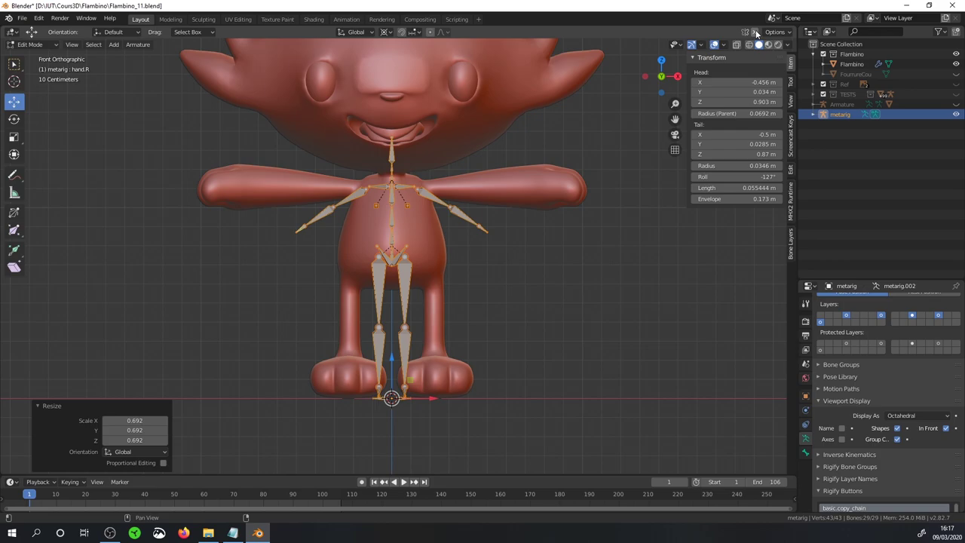
pyautogui.click(407, 258)
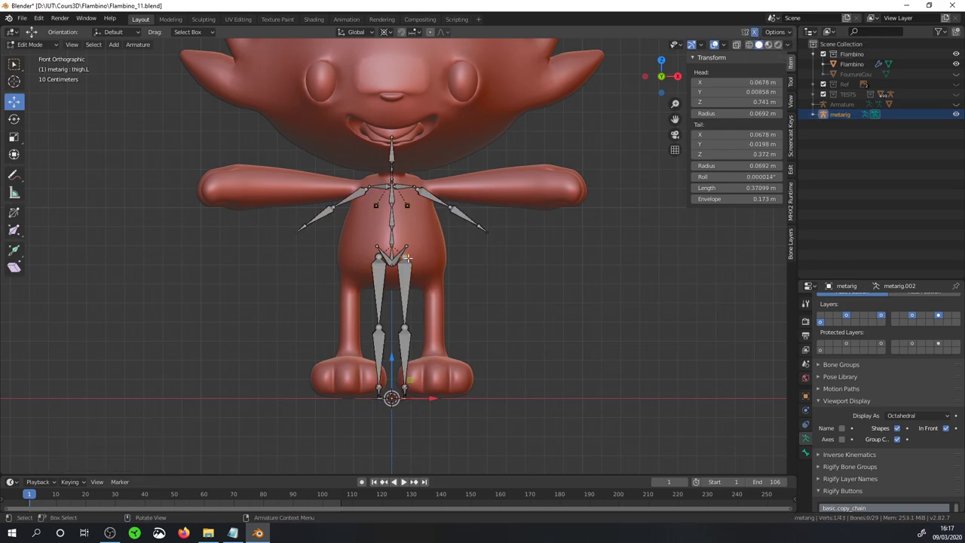
# Set the pivot point to Individual Origins.
pyautogui.press('g')
pyautogui.press('Escape')
pyautogui.click(384, 32)
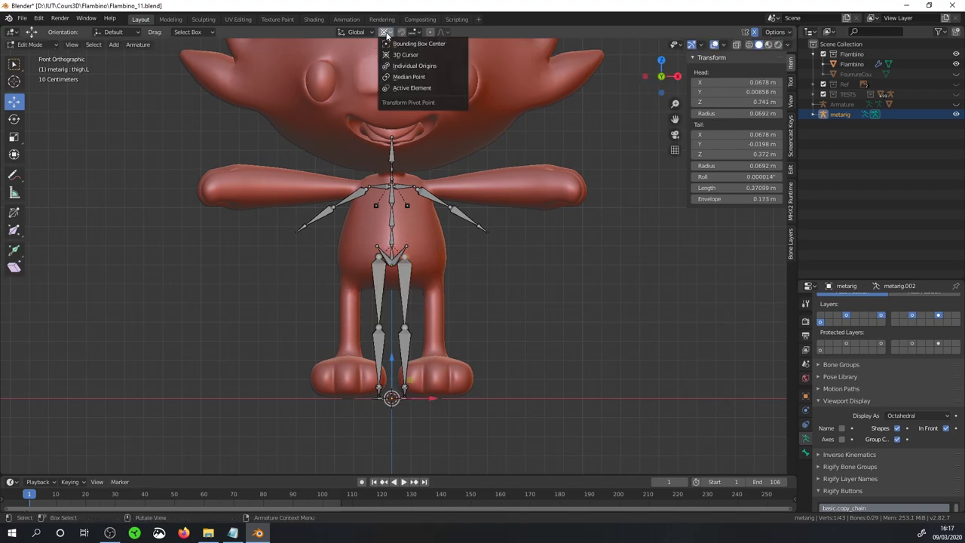
pyautogui.click(410, 69)
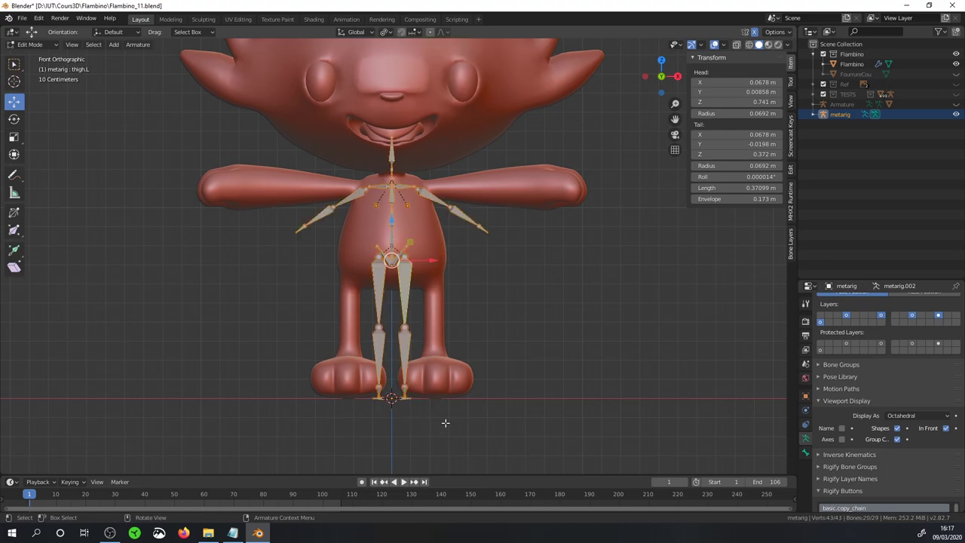
# Box-select the leg bones, move them 0.161 m outward along X, then return to Object Mode.
pyautogui.press('b')
pyautogui.moveTo(483, 417)
pyautogui.mouseDown()
pyautogui.moveTo(406, 264)
pyautogui.moveTo(407, 243)
pyautogui.mouseUp()
pyautogui.moveTo(449, 346); pyautogui.dragTo(469, 346)
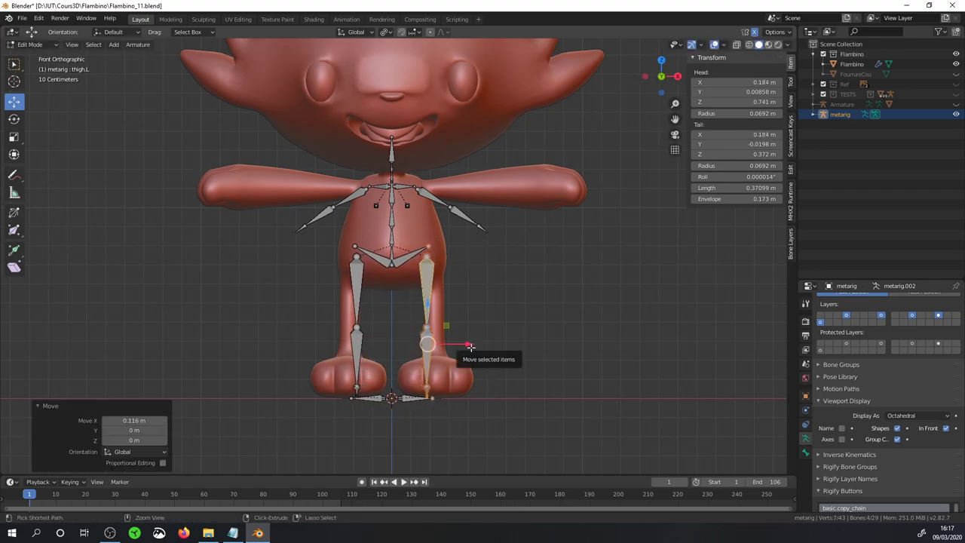
pyautogui.hotkey('ctrl', 'z')
pyautogui.moveTo(456, 415); pyautogui.dragTo(395, 389)
pyautogui.press('Tab')
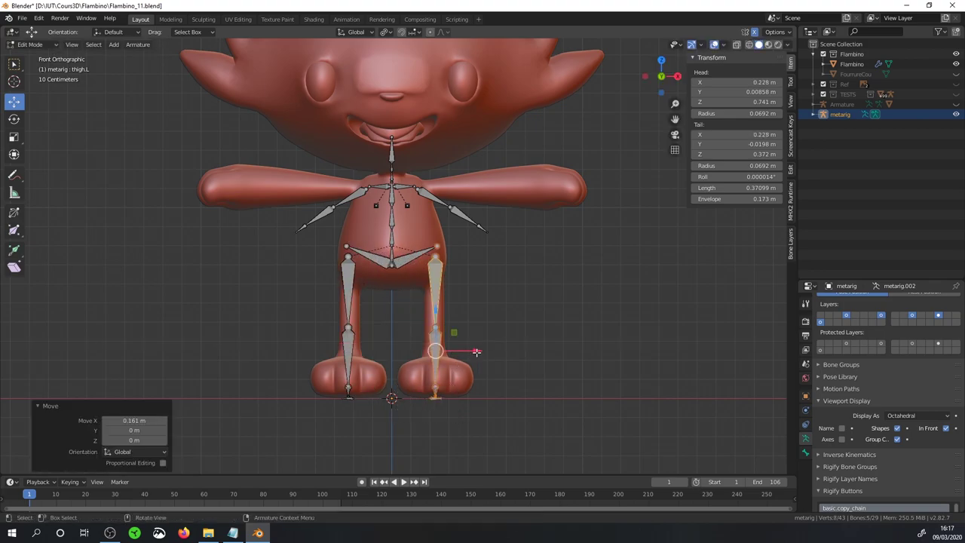
pyautogui.click(533, 183)
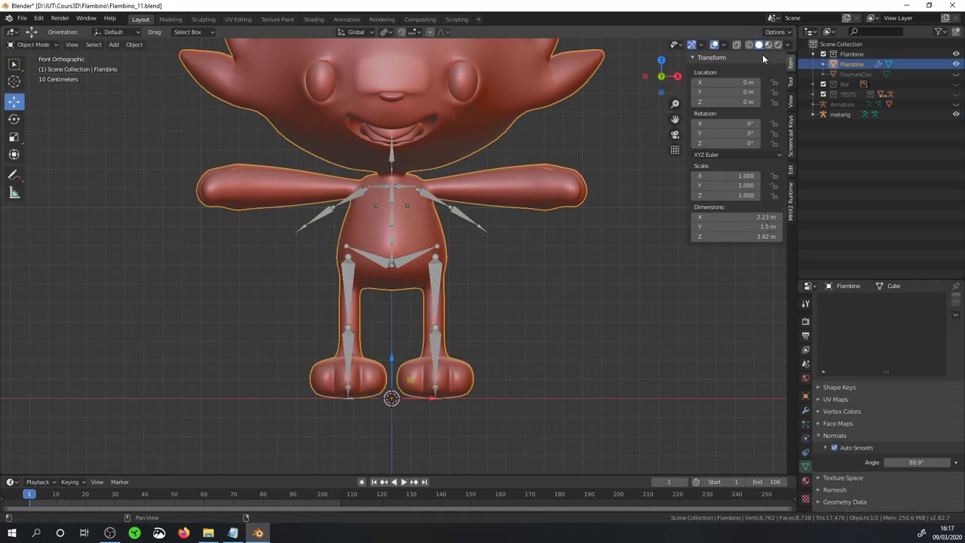
# Show wireframe over Flambino and hide its Subdivision modifier in the viewport.
pyautogui.click(722, 46)
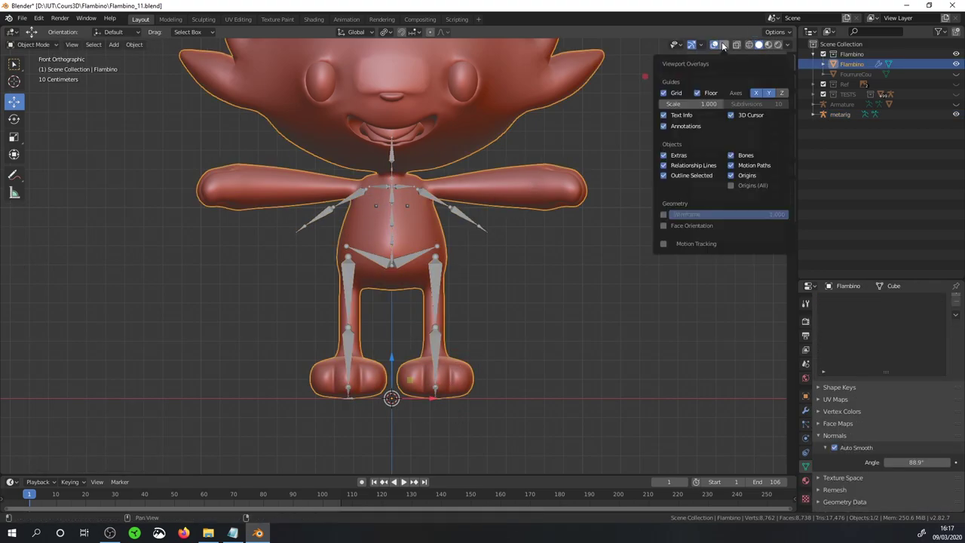
pyautogui.click(663, 215)
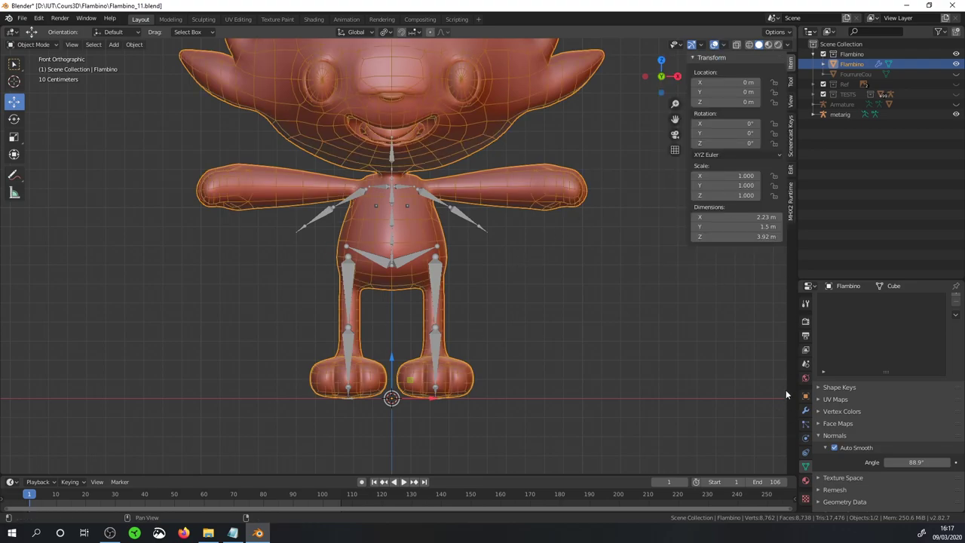
pyautogui.click(805, 410)
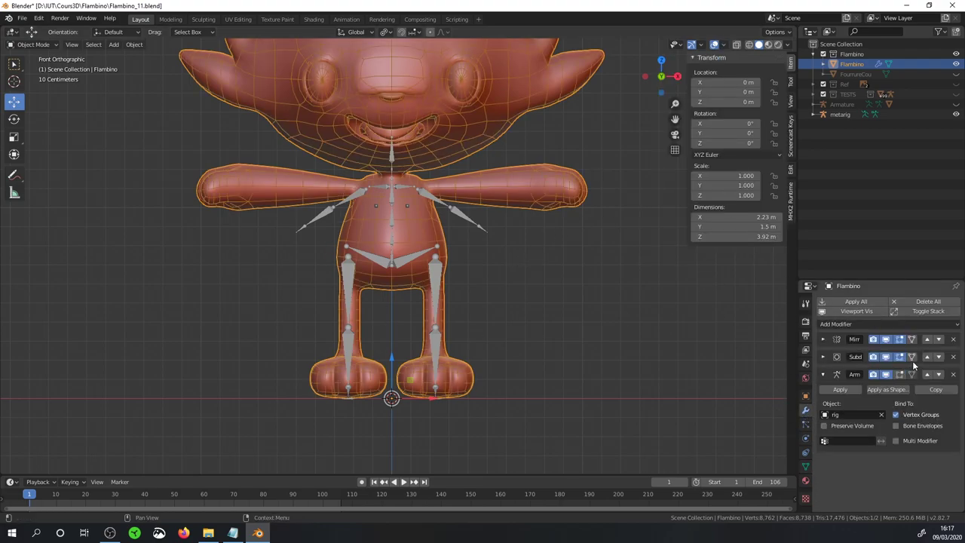
pyautogui.click(884, 357)
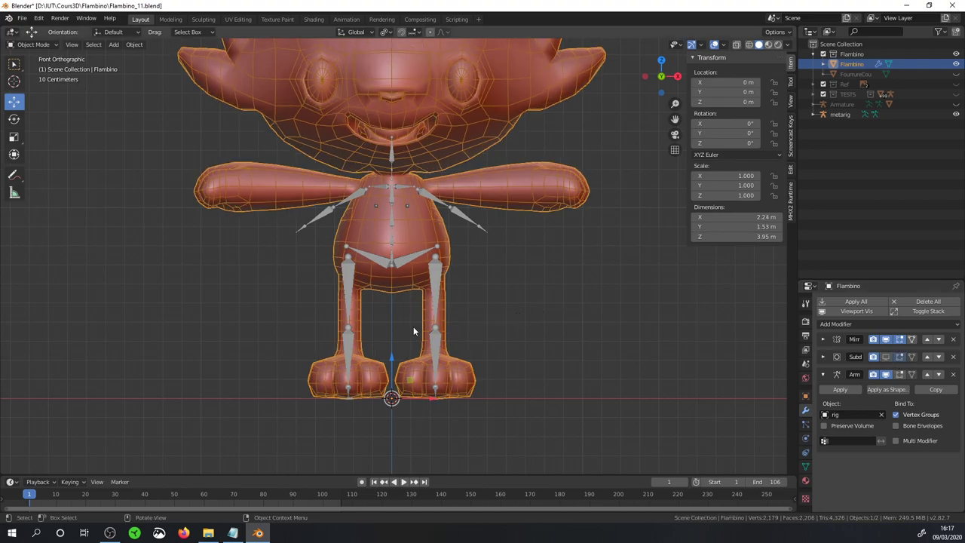
pyautogui.scroll(2, 456, 289)
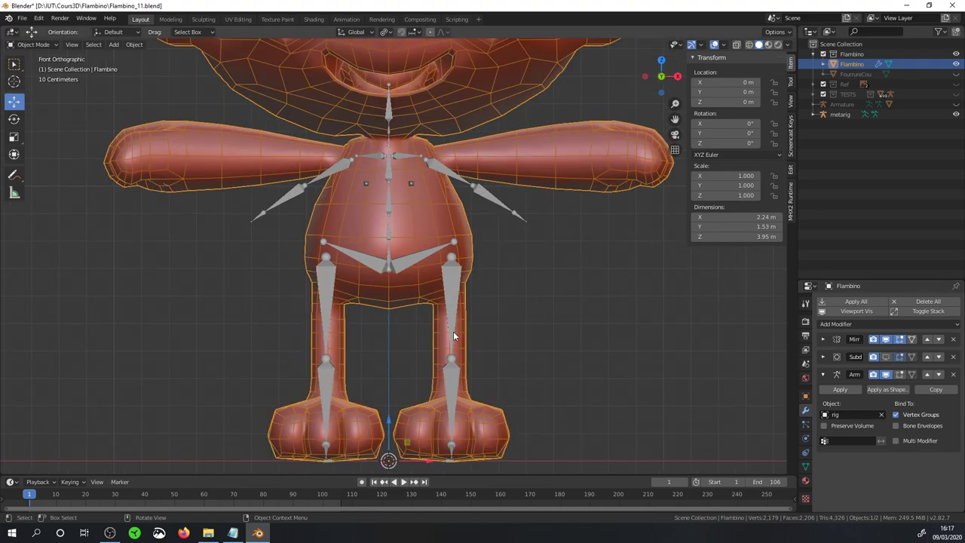
# Select the rabbit's hip vertex to read its position, then edit the metarig in Right view.
pyautogui.hotkey('shift', 's')
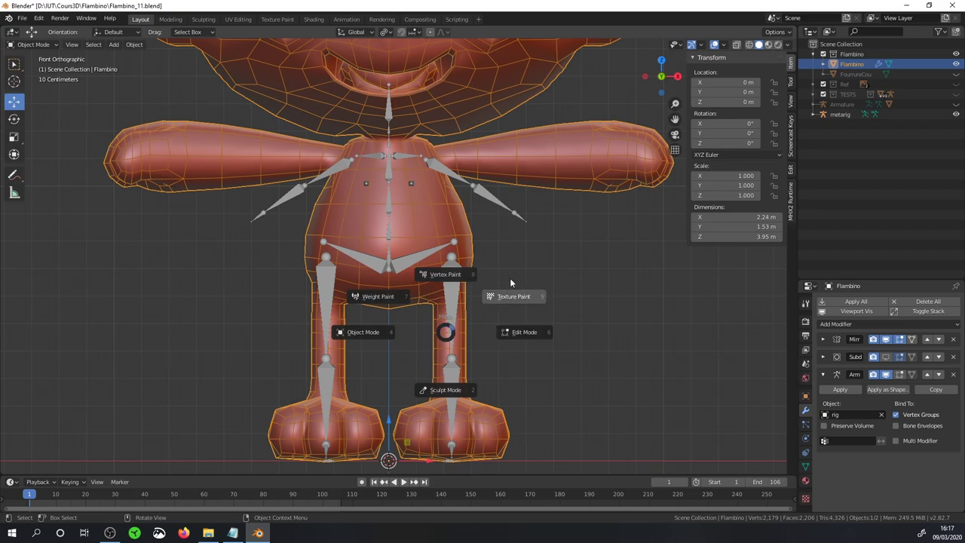
pyautogui.click(464, 271)
pyautogui.click(461, 272)
pyautogui.press('Tab')
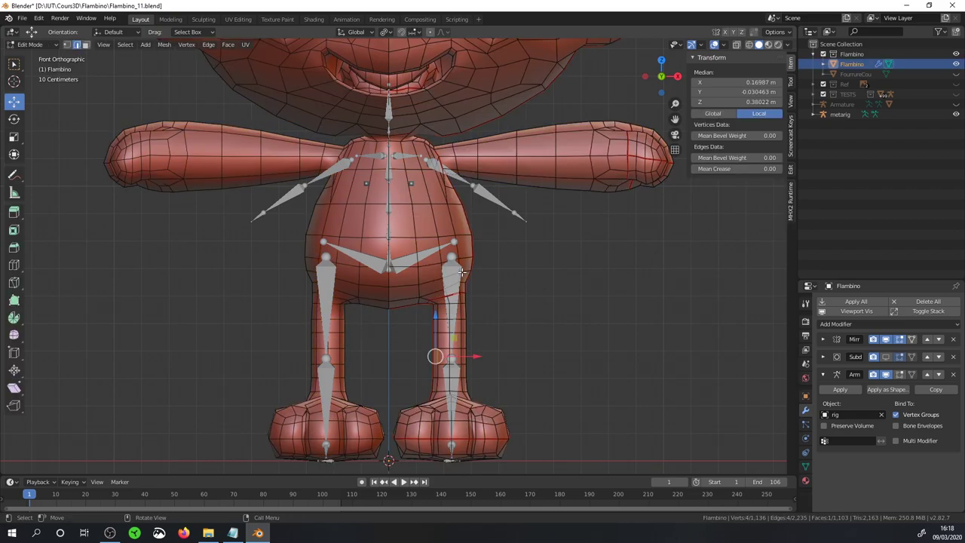
pyautogui.click(455, 257)
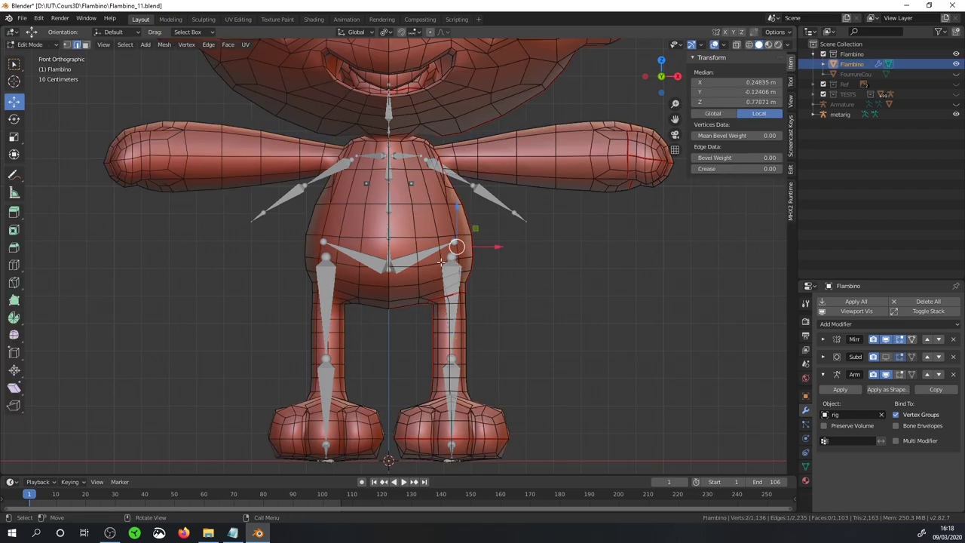
pyautogui.press('Tab')
pyautogui.click(441, 261)
pyautogui.press('Tab')
pyautogui.press('KP_3')
# Raise the left knee joint and move the ankle joint to fit the rabbit's leg.
pyautogui.scroll(3, 346, 358)
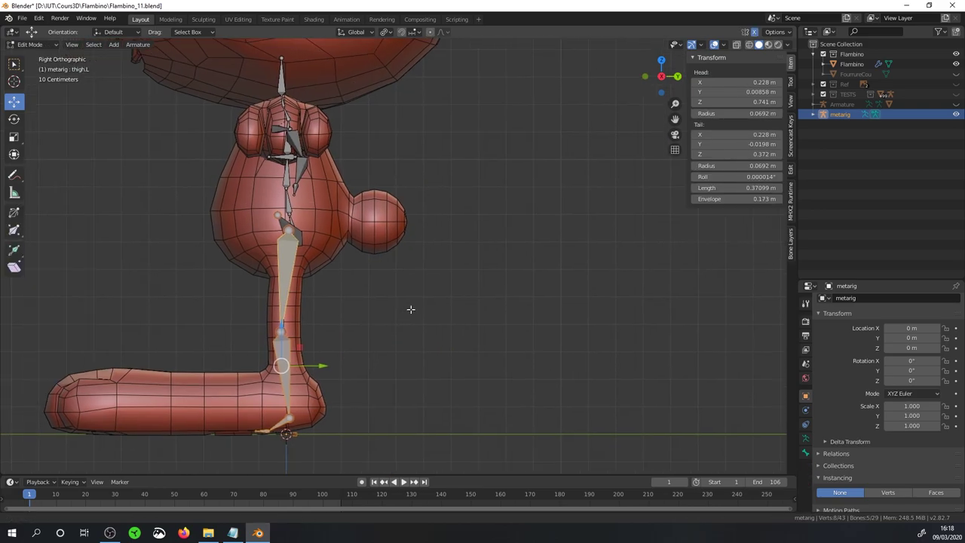
pyautogui.keyDown('shift'); pyautogui.moveTo(409, 308); pyautogui.dragTo(459, 254, button='middle'); pyautogui.keyUp('shift')
pyautogui.scroll(2, 459, 254)
pyautogui.hotkey('alt', 'a')
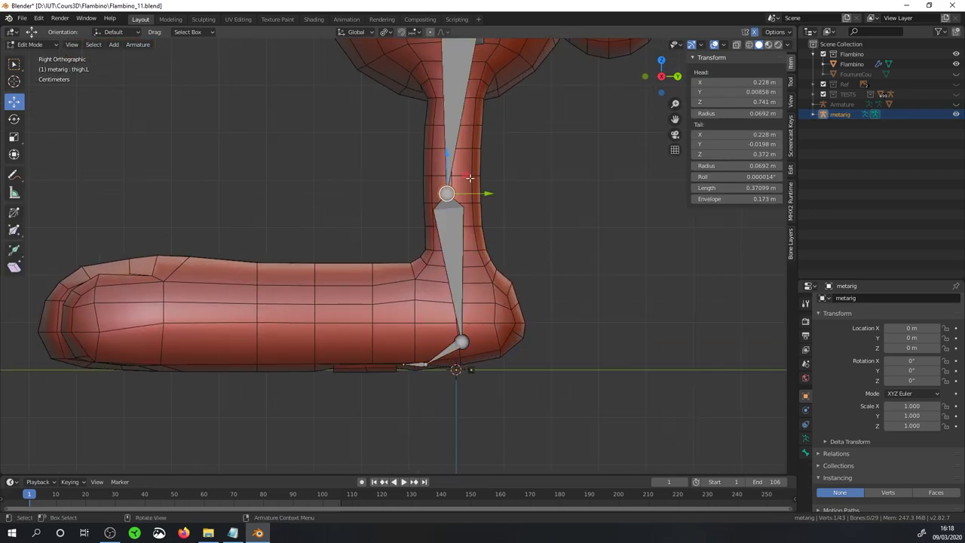
pyautogui.moveTo(446, 193); pyautogui.dragTo(442, 178)
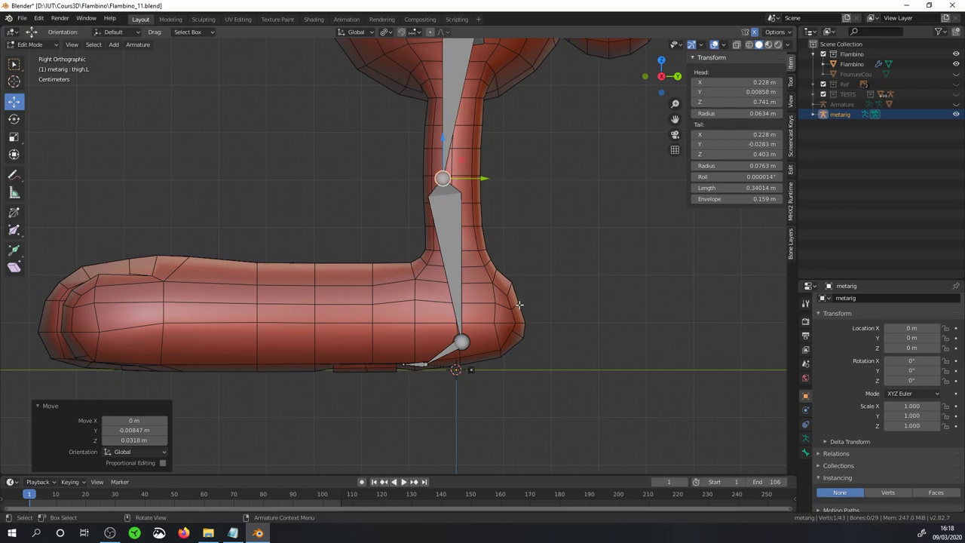
pyautogui.click(461, 341)
pyautogui.press('g')
pyautogui.click(477, 232)
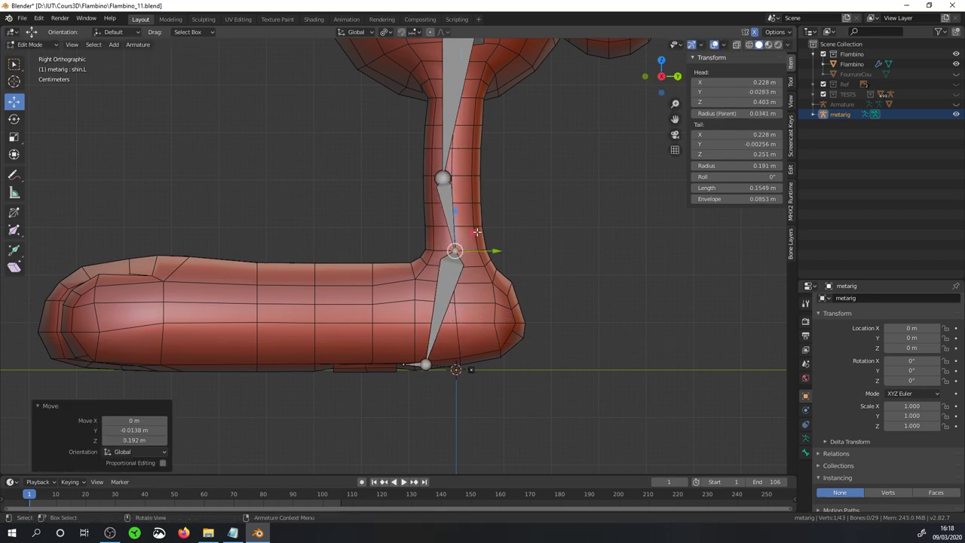
# Place the toe joint and toe tip at the front of the foot and adjust the heel joint.
pyautogui.click(413, 364)
pyautogui.press('g')
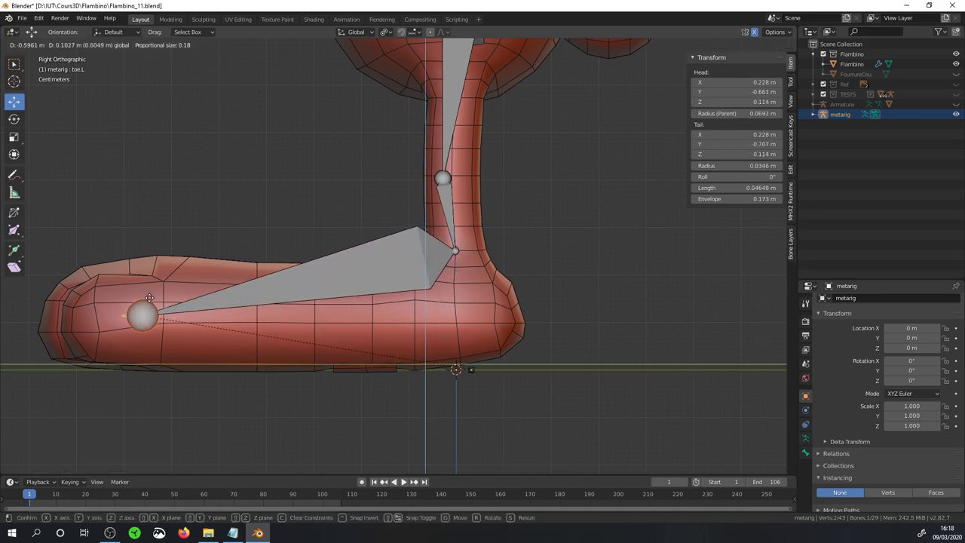
pyautogui.click(137, 326)
pyautogui.press('g')
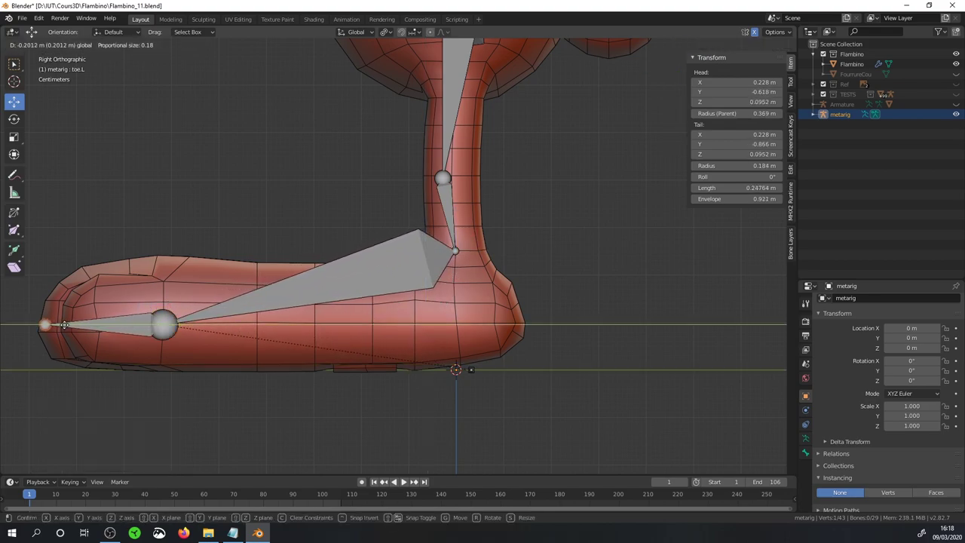
pyautogui.click(32, 325)
pyautogui.click(456, 248)
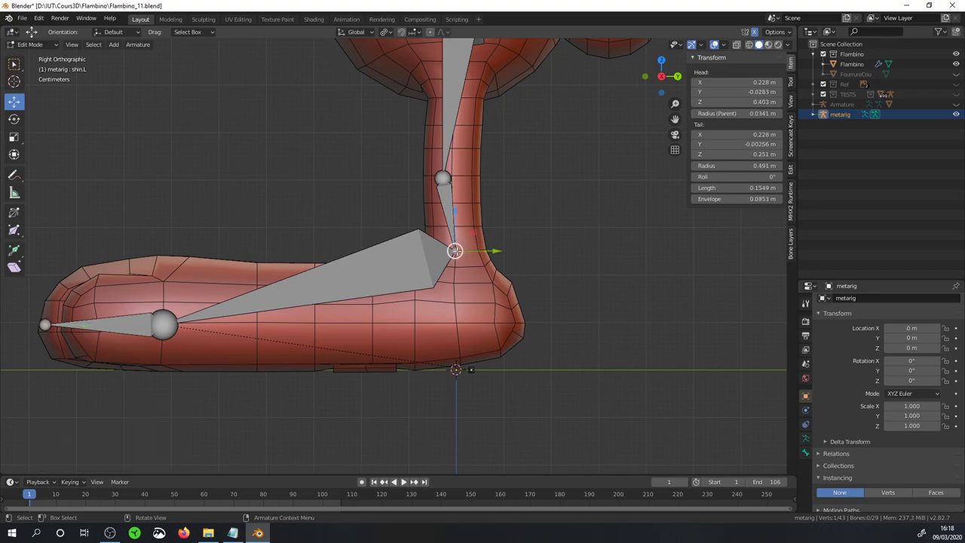
pyautogui.press('g')
pyautogui.hotkey('shift', 'x')
pyautogui.click(472, 253)
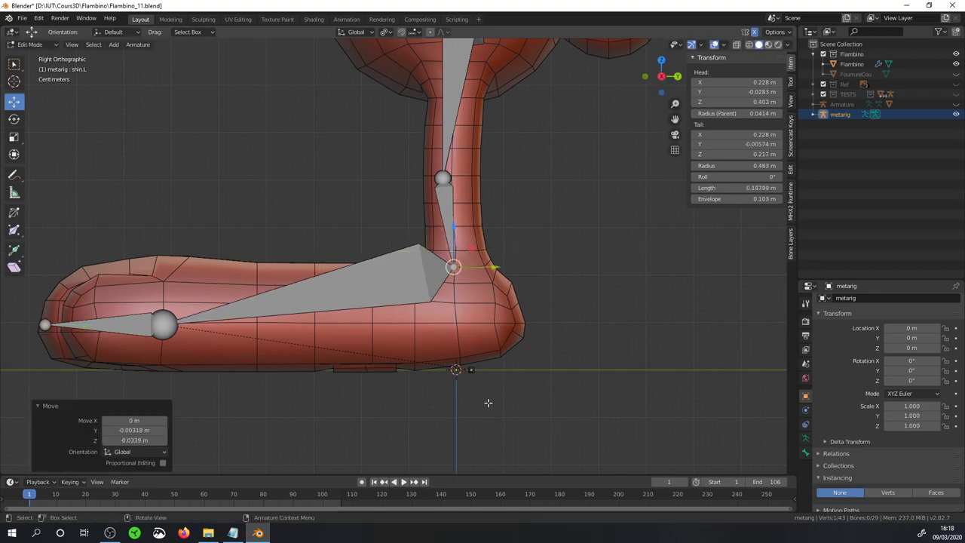
# Slide heel.02.L under the heel to Y 0.144 m, then return to the front view.
pyautogui.moveTo(472, 372); pyautogui.dragTo(472, 400, button='middle')
pyautogui.click(448, 413)
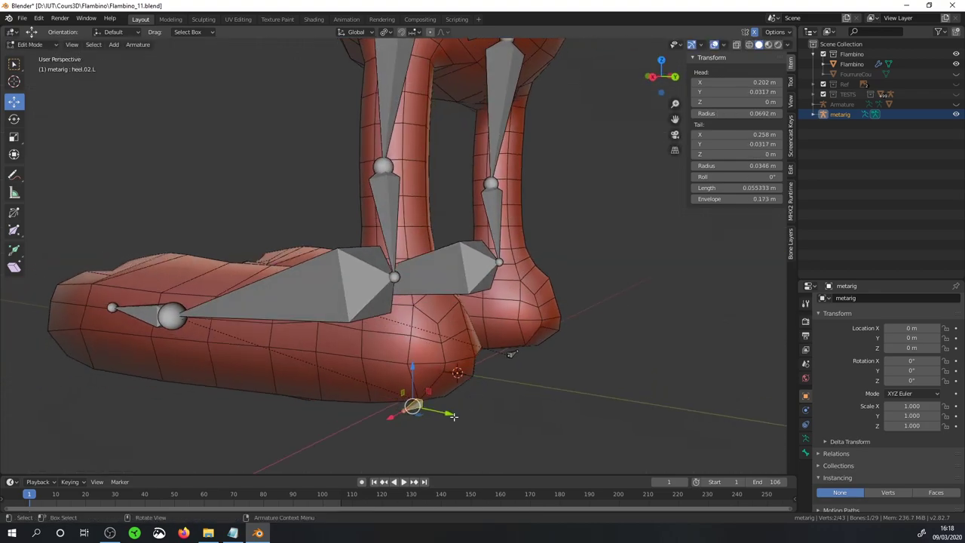
pyautogui.press('g')
pyautogui.click(497, 428)
pyautogui.press('KP_3')
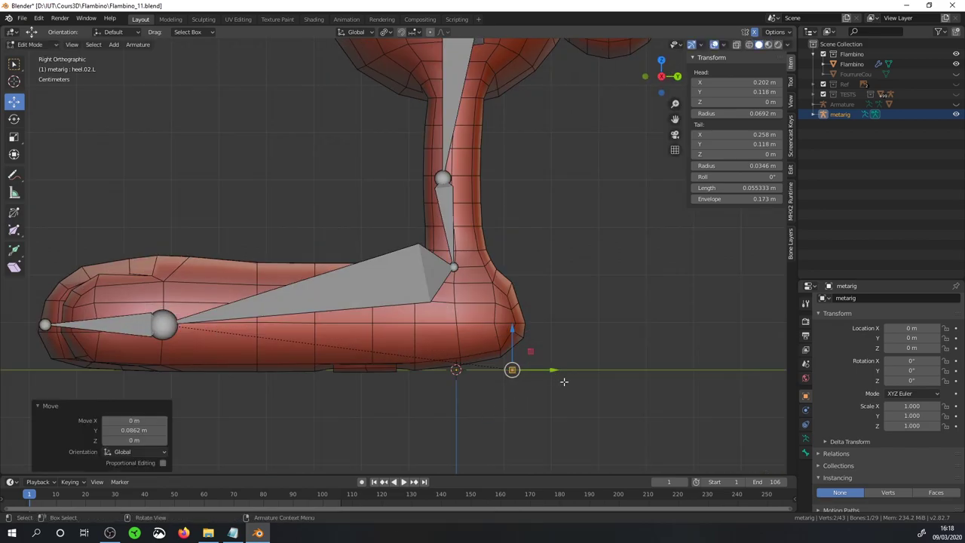
pyautogui.press('g')
pyautogui.click(564, 370)
pyautogui.moveTo(565, 370); pyautogui.dragTo(510, 301, button='middle')
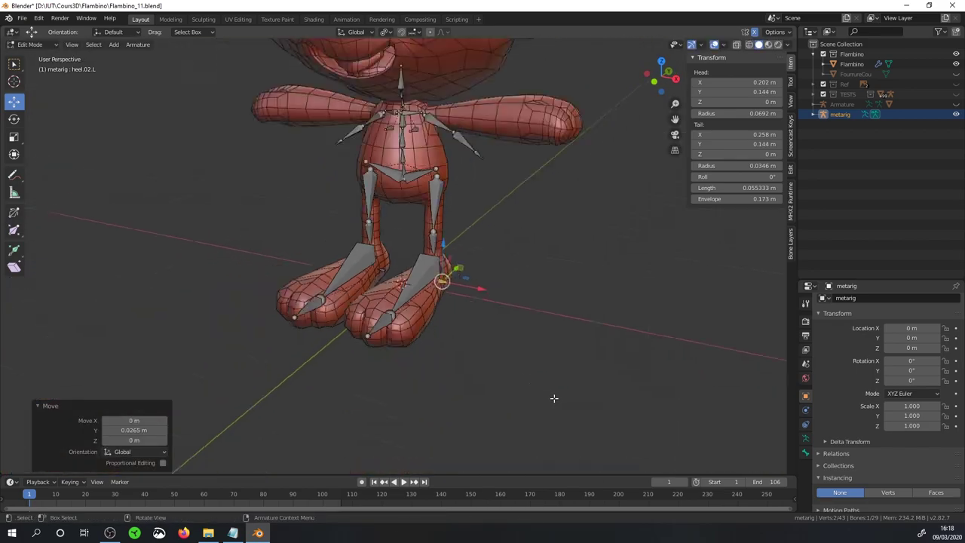
pyautogui.press('KP_3')
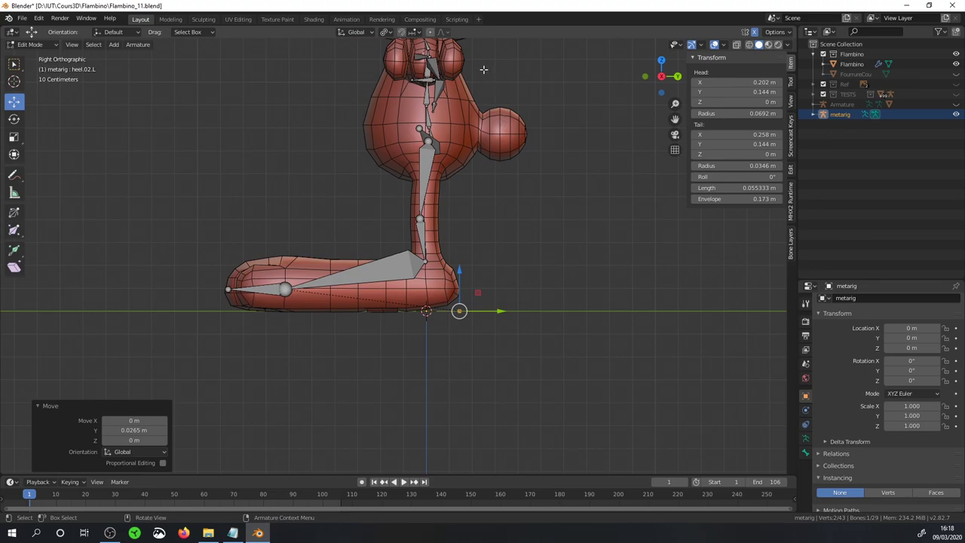
pyautogui.press('KP_1')
pyautogui.scroll(2, 494, 115)
pyautogui.moveTo(495, 113)
pyautogui.keyDown('shift'); pyautogui.mouseDown(button='middle')
pyautogui.moveTo(474, 233)
pyautogui.moveTo(435, 305)
pyautogui.mouseUp(button='middle'); pyautogui.keyUp('shift')
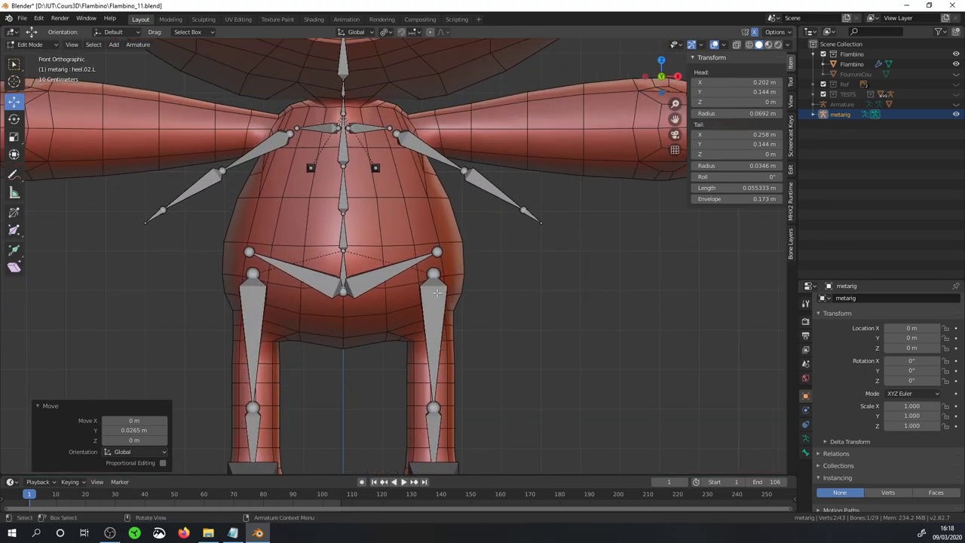
# Lower the hip joints to the top of the legs and show bone names in the viewport.
pyautogui.click(436, 293)
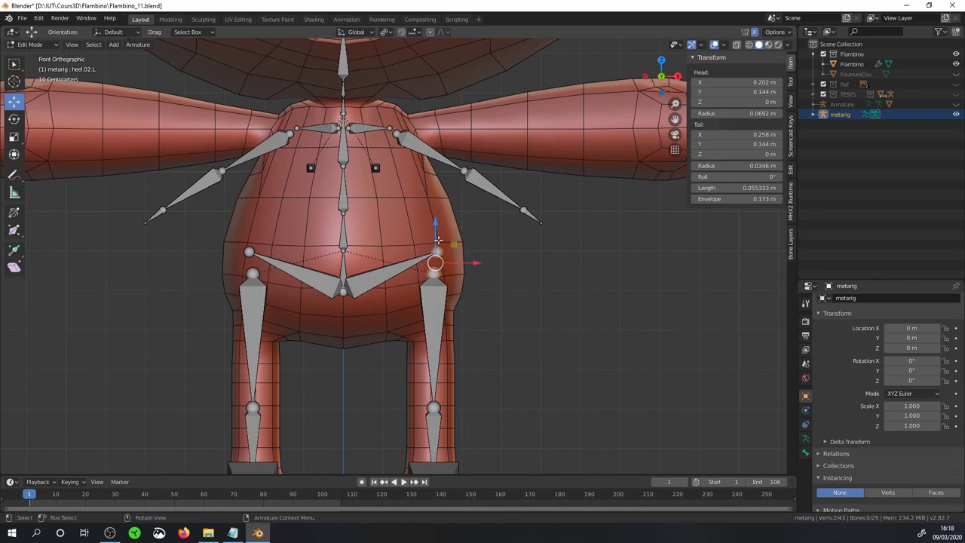
pyautogui.moveTo(438, 239); pyautogui.dragTo(456, 313)
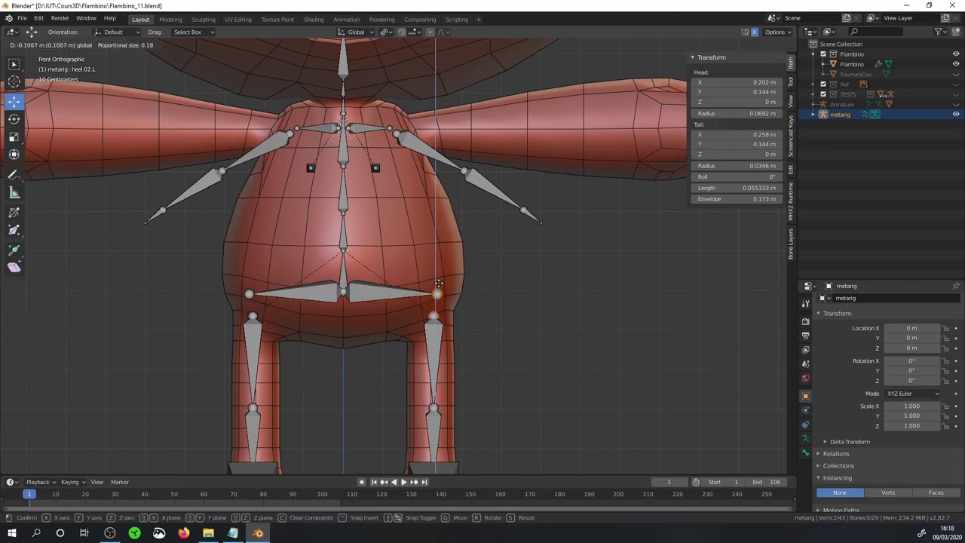
pyautogui.click(804, 438)
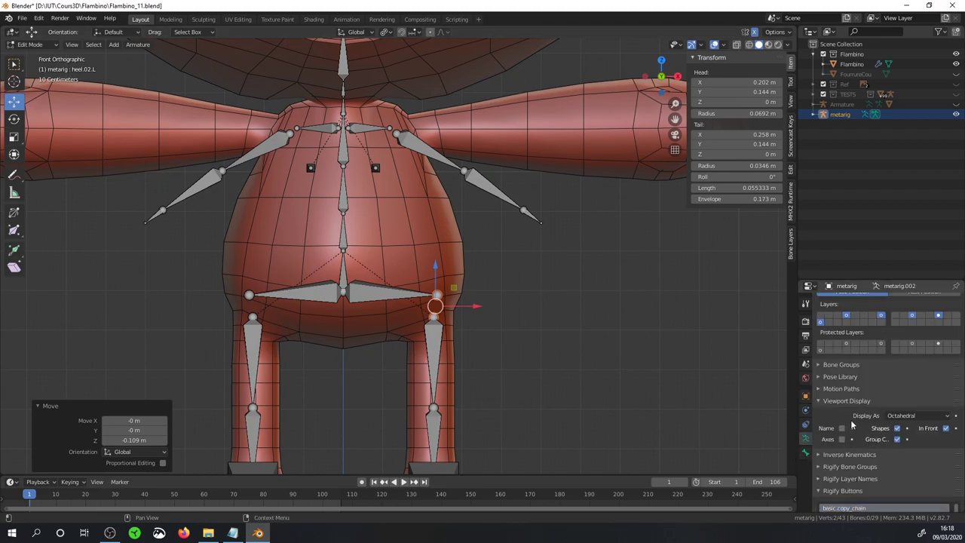
pyautogui.click(841, 428)
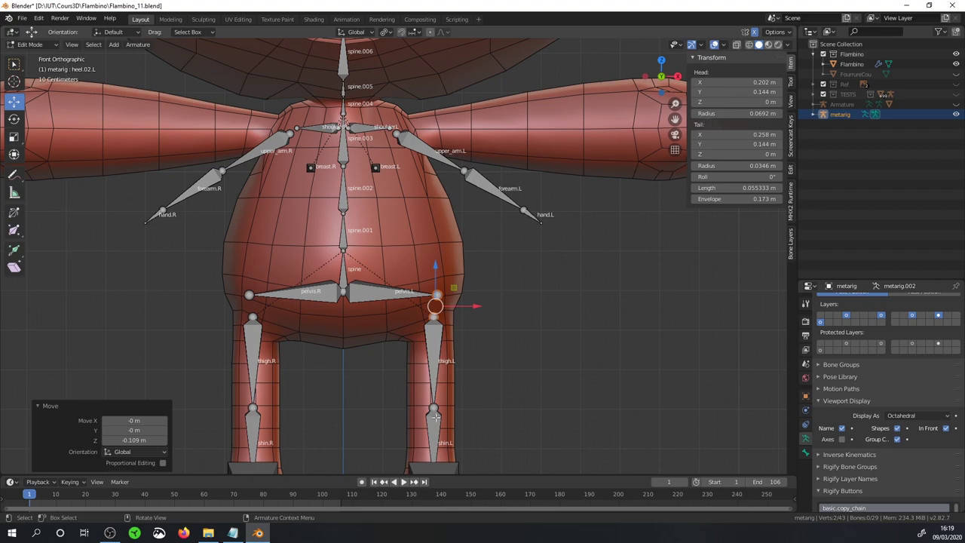
pyautogui.moveTo(435, 445)
pyautogui.mouseDown(button='middle')
pyautogui.moveTo(465, 393)
pyautogui.moveTo(403, 388)
pyautogui.moveTo(385, 375)
pyautogui.mouseUp(button='middle')
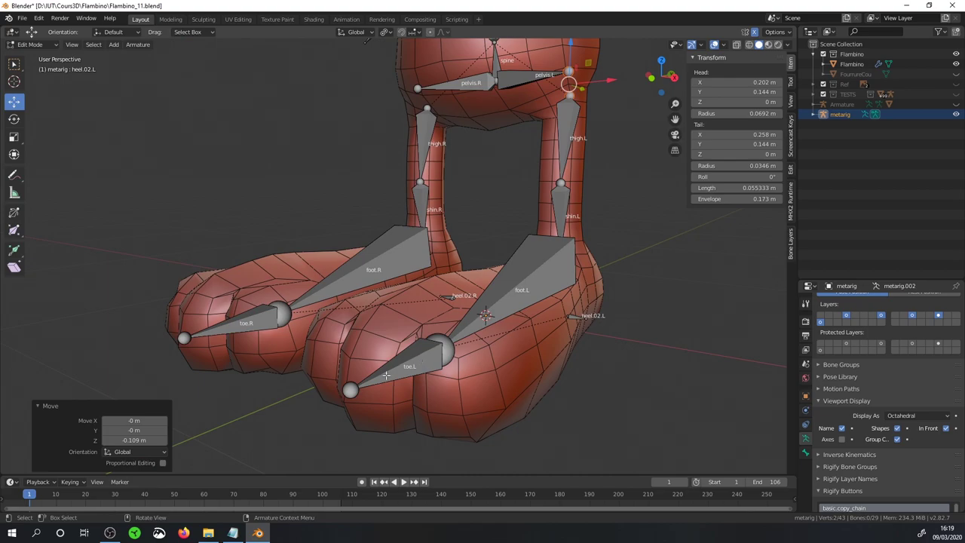
pyautogui.press('KP_1')
pyautogui.scroll(1, 434, 290)
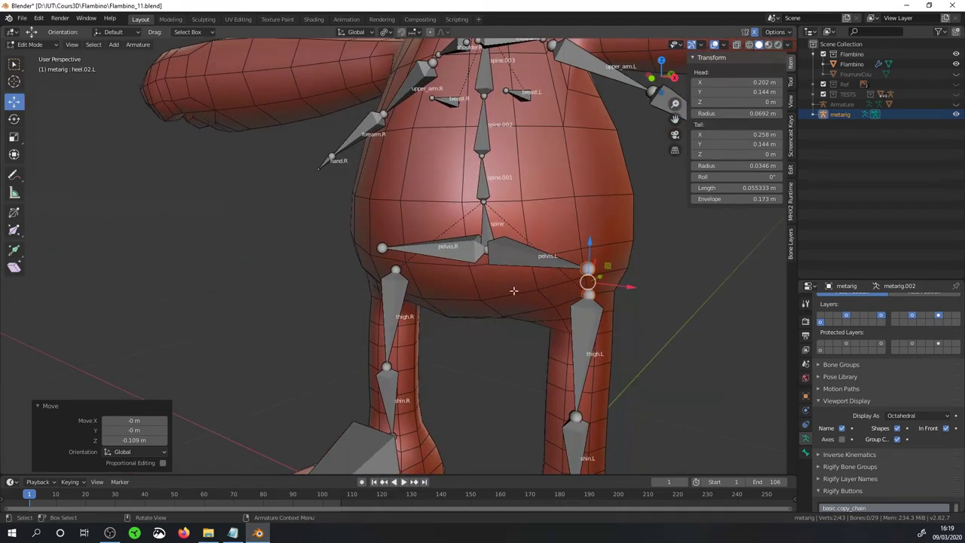
pyautogui.scroll(1, 434, 290)
# Lower the spine base joint toward the rabbit's crotch.
pyautogui.click(426, 300)
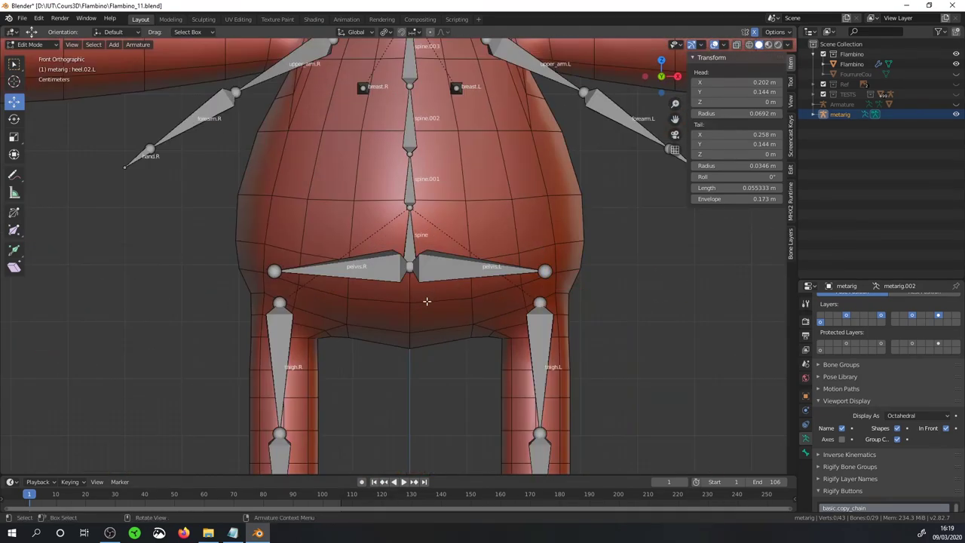
pyautogui.click(385, 245)
pyautogui.moveTo(414, 237); pyautogui.dragTo(409, 294)
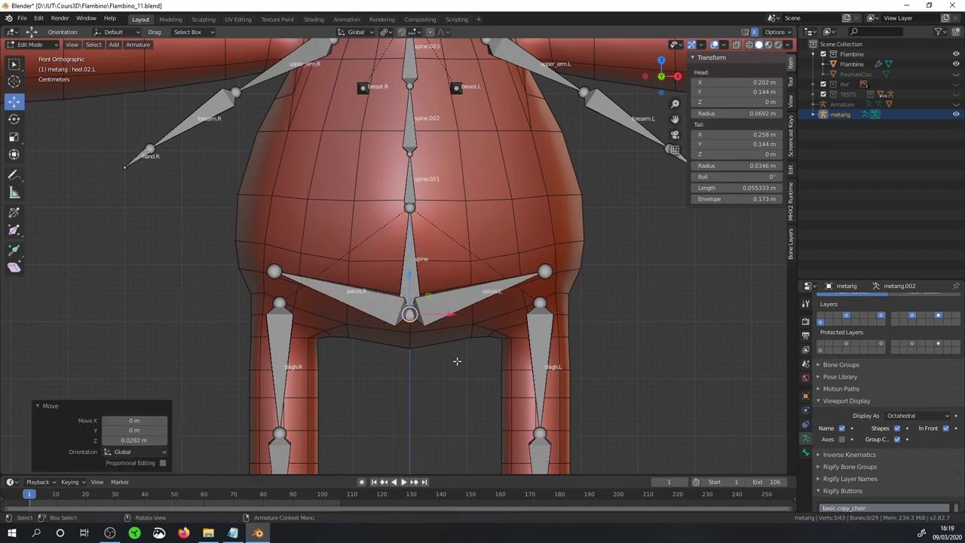
pyautogui.moveTo(465, 369); pyautogui.dragTo(384, 298)
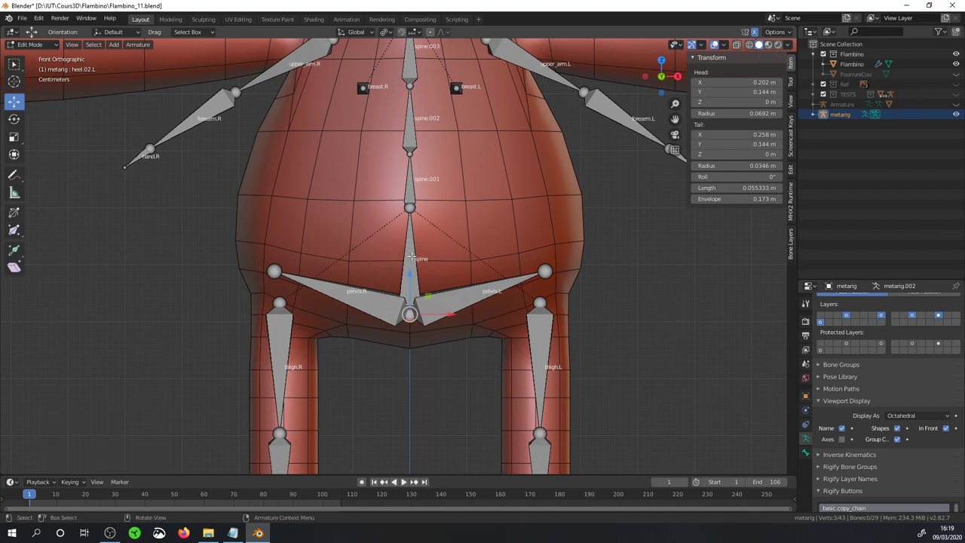
pyautogui.scroll(-3, 411, 257)
pyautogui.scroll(1, 414, 252)
pyautogui.scroll(-1, 414, 252)
# Lower the spine/spine.001, spine.001/spine.002 and spine.002/spine.003 joints to fit the torso.
pyautogui.scroll(1, 410, 322)
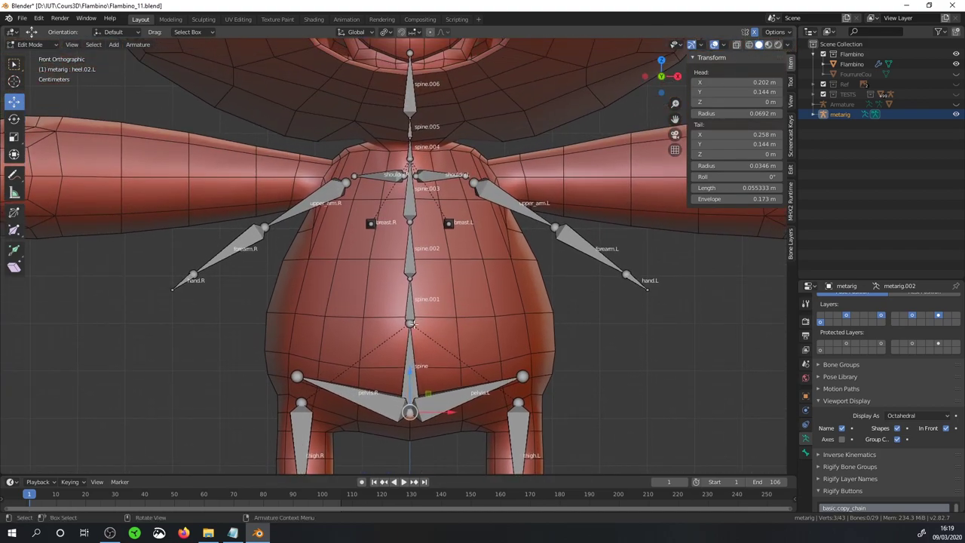
pyautogui.moveTo(411, 322); pyautogui.dragTo(409, 365)
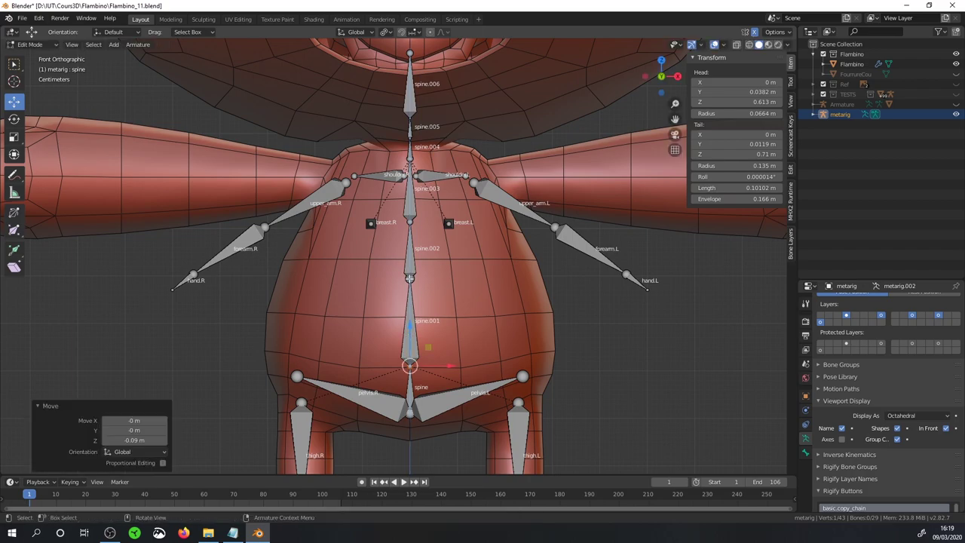
pyautogui.moveTo(409, 278); pyautogui.dragTo(410, 315)
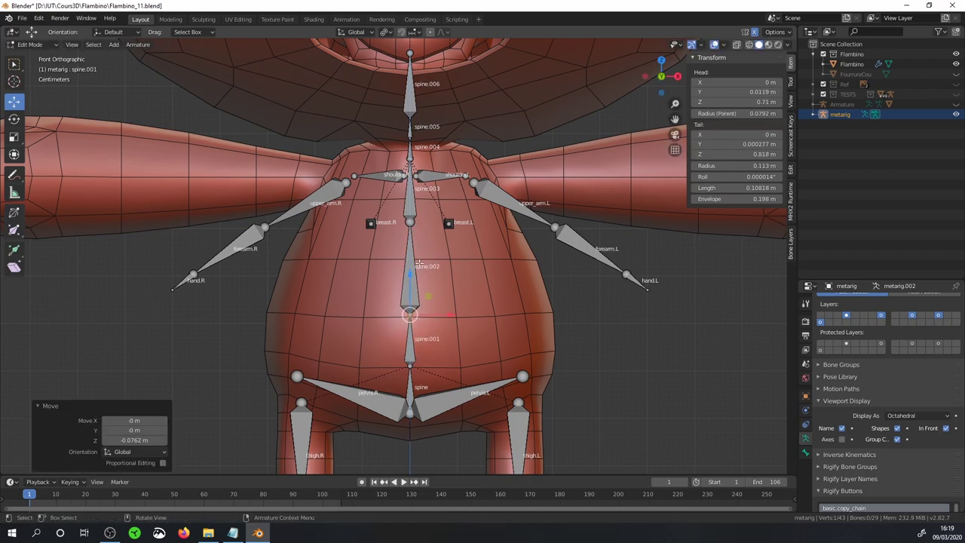
pyautogui.moveTo(412, 270); pyautogui.dragTo(413, 279)
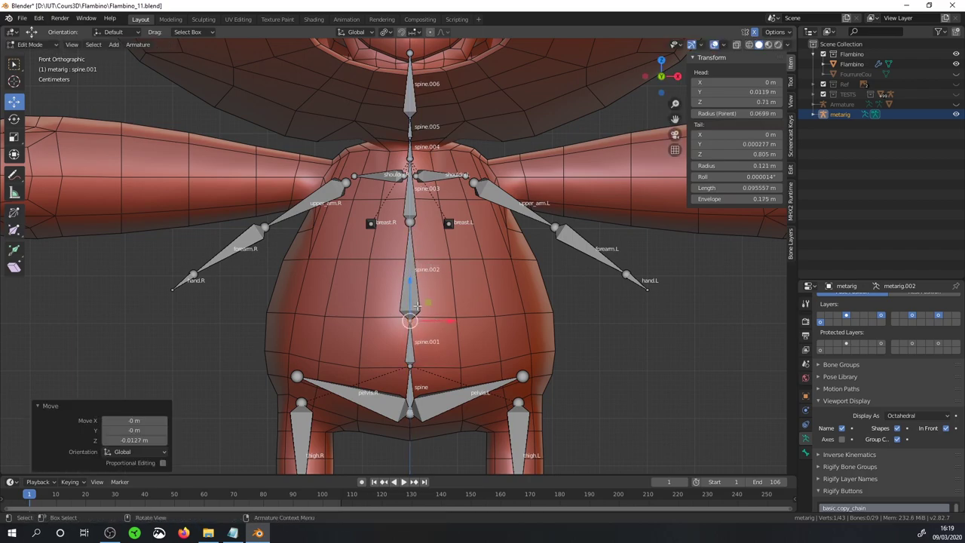
pyautogui.click(409, 221)
pyautogui.press('g')
pyautogui.press('z')
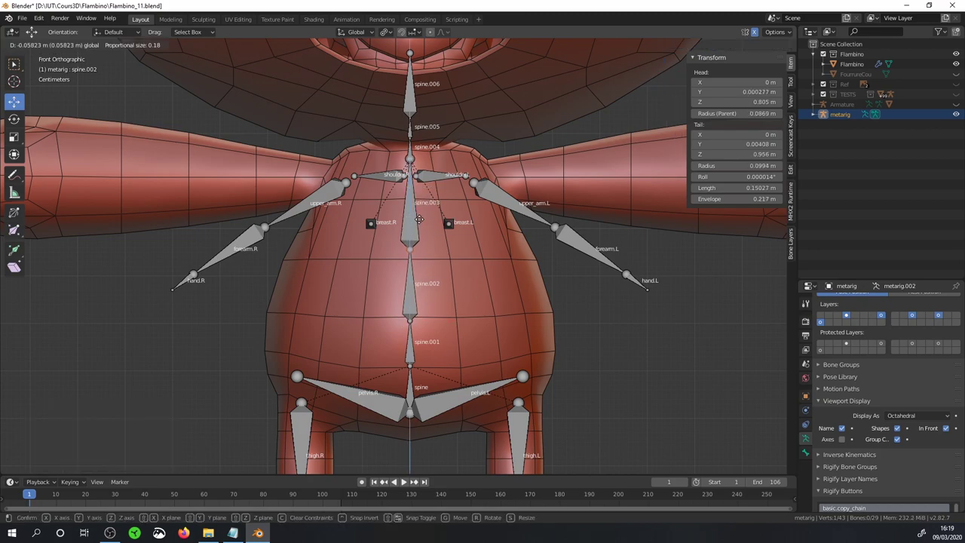
pyautogui.click(420, 230)
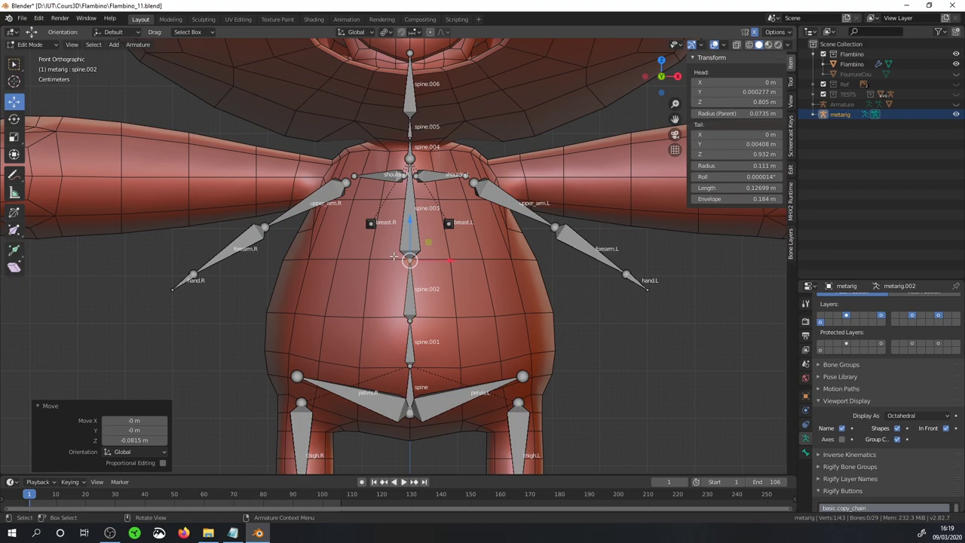
# Delete the breast.R and breast.L bones, then return to the front view.
pyautogui.moveTo(453, 270); pyautogui.dragTo(491, 195, button='middle')
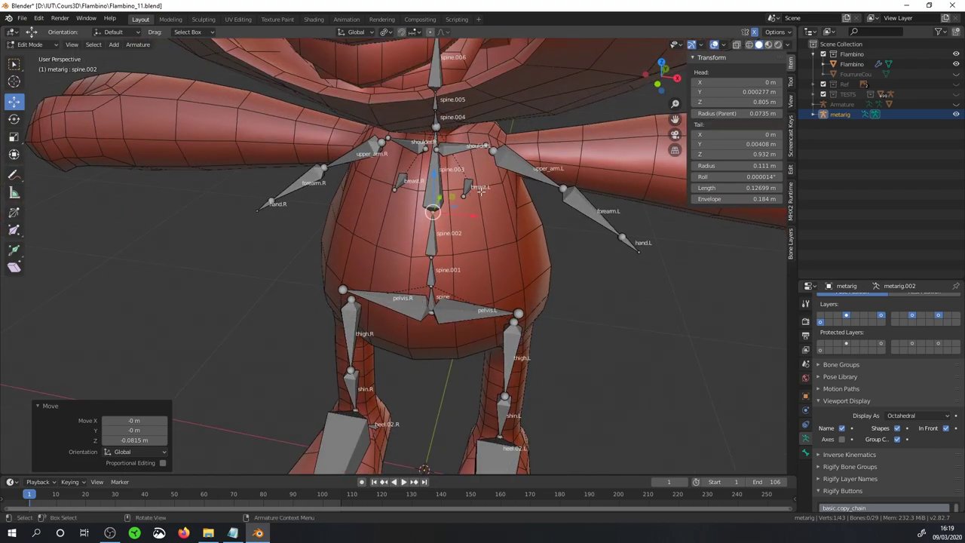
pyautogui.click(398, 182)
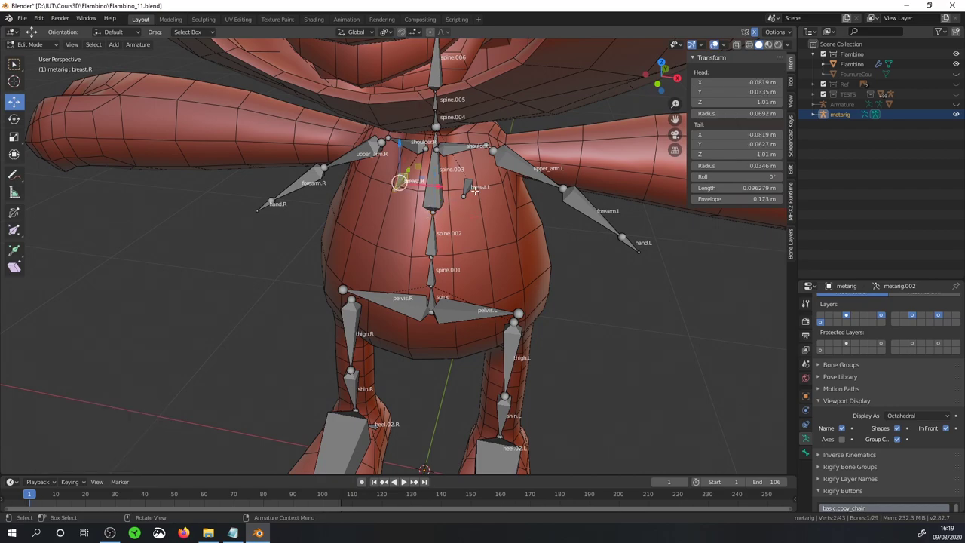
pyautogui.keyDown('shift'); pyautogui.click(469, 186); pyautogui.keyUp('shift')
pyautogui.press('x')
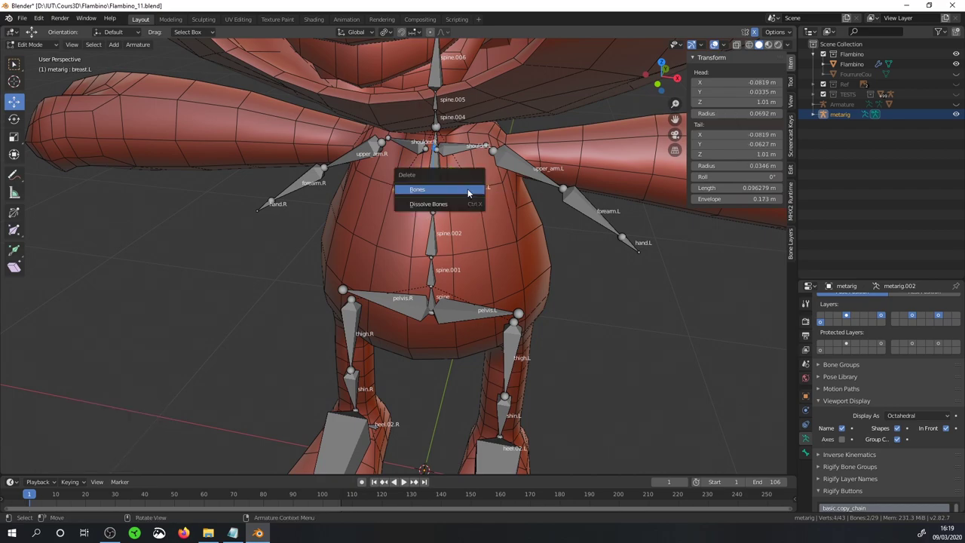
pyautogui.click(456, 189)
pyautogui.press('KP_1')
pyautogui.scroll(2, 618, 277)
pyautogui.scroll(2, 618, 277)
pyautogui.scroll(-3, 517, 372)
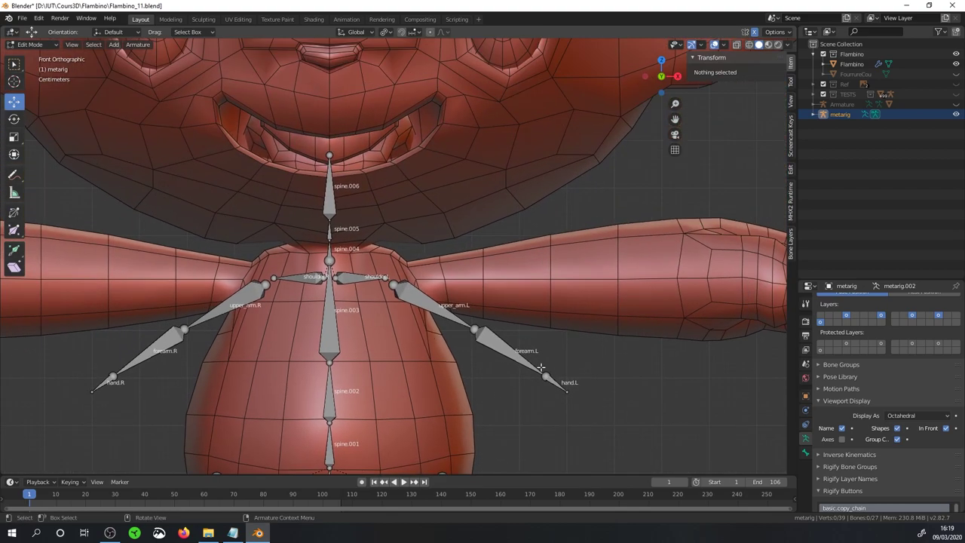
pyautogui.scroll(1, 518, 372)
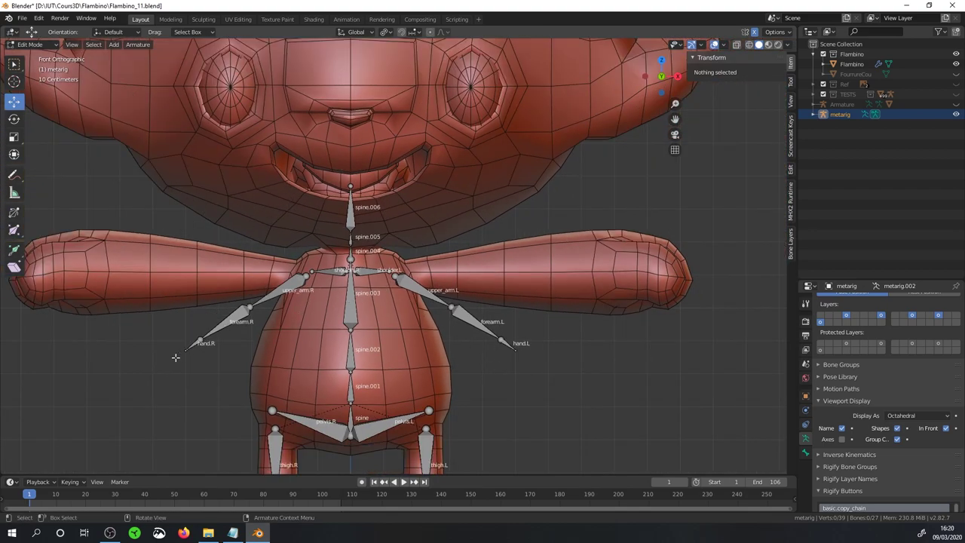
# Box-select the shoulder.L joint and move it 0.0495 m outward and 0.0102 m up.
pyautogui.scroll(-3, 434, 275)
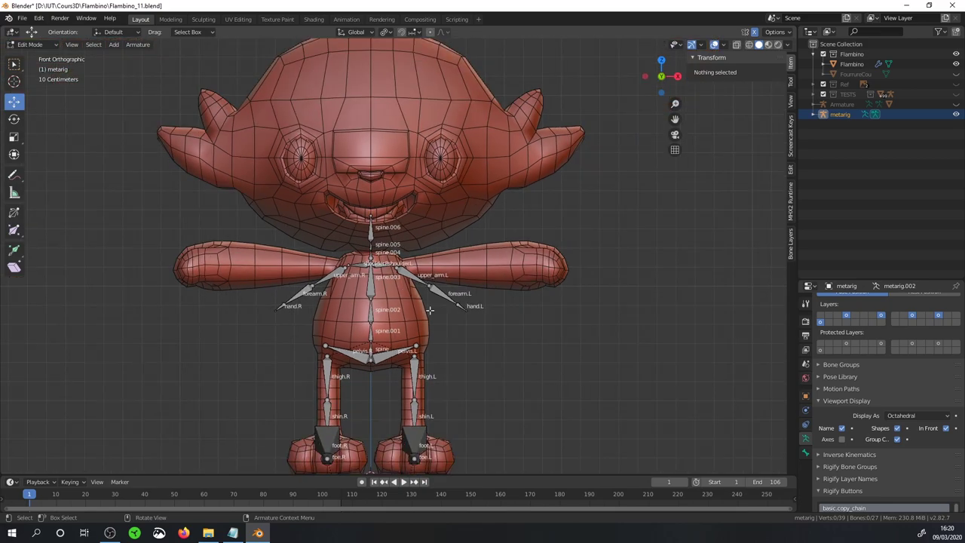
pyautogui.scroll(2, 429, 310)
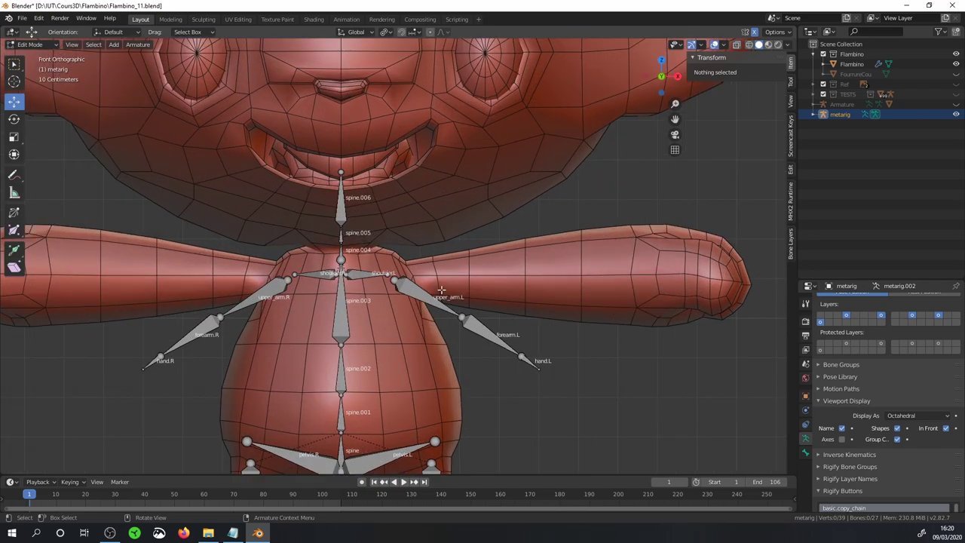
pyautogui.scroll(1, 441, 289)
pyautogui.scroll(1, 499, 327)
pyautogui.press('a')
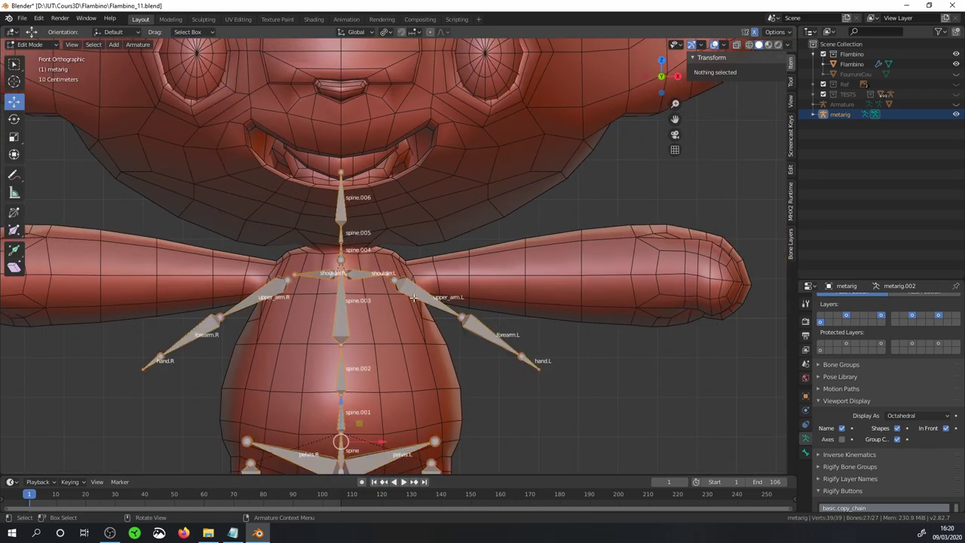
pyautogui.hotkey('alt', 'a')
pyautogui.press('b')
pyautogui.moveTo(419, 300); pyautogui.dragTo(375, 266)
pyautogui.press('g')
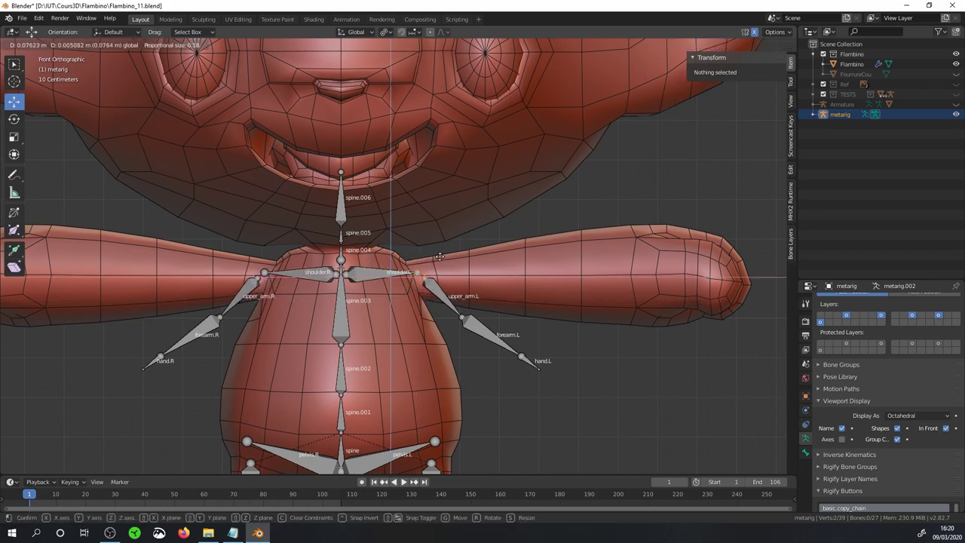
pyautogui.click(427, 257)
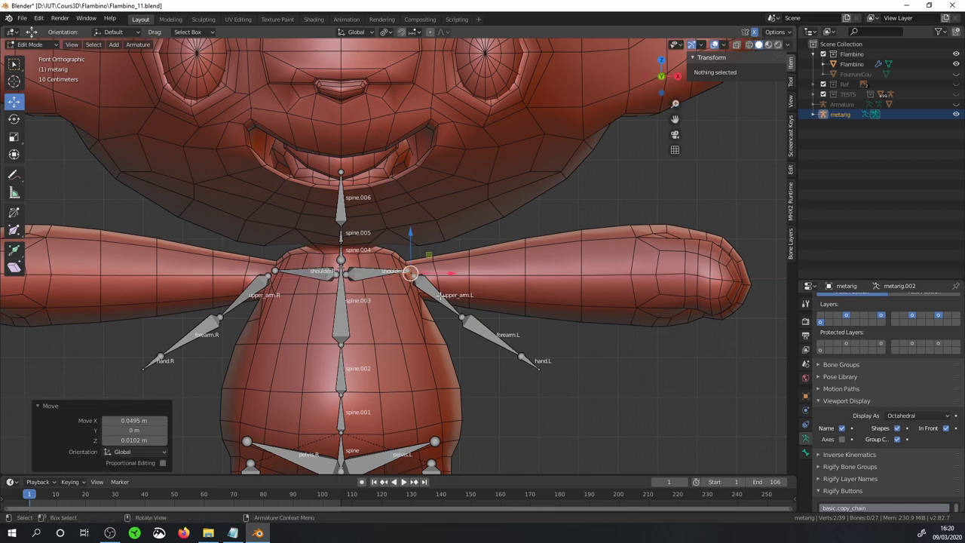
pyautogui.click(490, 331)
# Move the hand.L tip along X out to the rabbit's wrist.
pyautogui.press('g')
pyautogui.click(542, 369)
pyautogui.click(538, 366)
pyautogui.press('g')
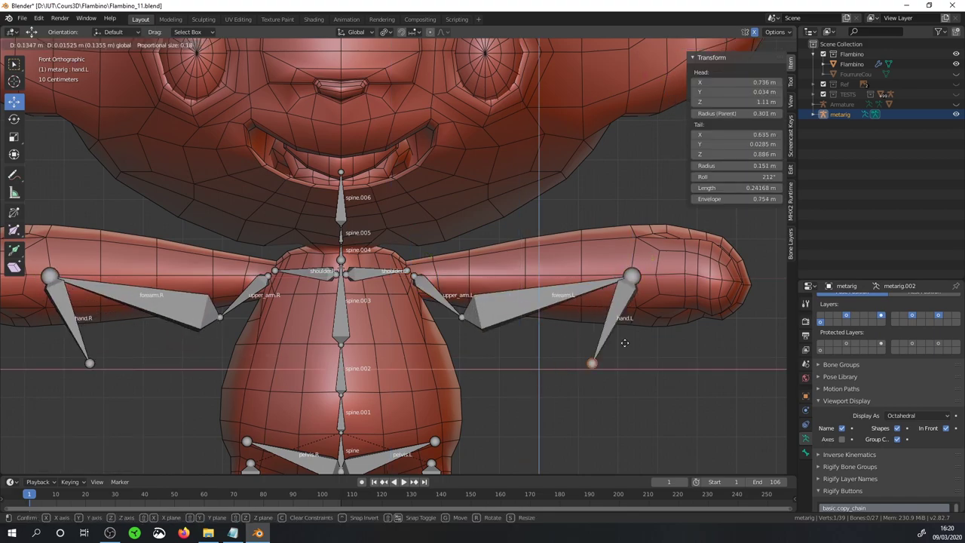
pyautogui.click(754, 265)
# Move the upper_arm.L elbow joint outward in top view.
pyautogui.click(461, 317)
pyautogui.press('KP_7')
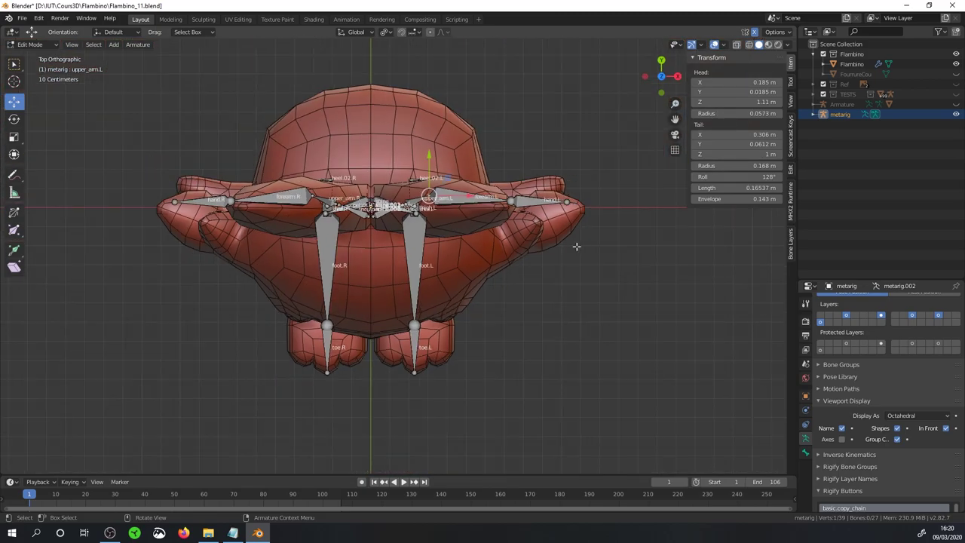
pyautogui.press('g')
pyautogui.click(510, 193)
pyautogui.moveTo(509, 193); pyautogui.dragTo(331, 261, button='middle')
# Fine-tune the elbow joint in front view so it sits inside the arm.
pyautogui.press('KP_1')
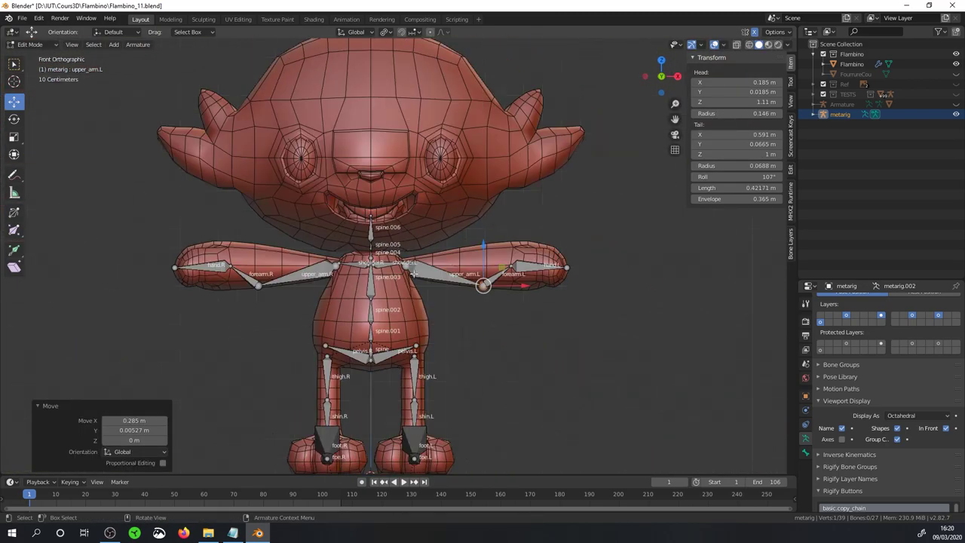
pyautogui.press('g')
pyautogui.press('z')
pyautogui.click(413, 274)
pyautogui.press('g')
pyautogui.press('x')
pyautogui.click(413, 274)
pyautogui.moveTo(413, 274)
pyautogui.mouseDown(button='middle')
pyautogui.moveTo(456, 340)
pyautogui.moveTo(498, 300)
pyautogui.moveTo(674, 220)
pyautogui.mouseUp(button='middle')
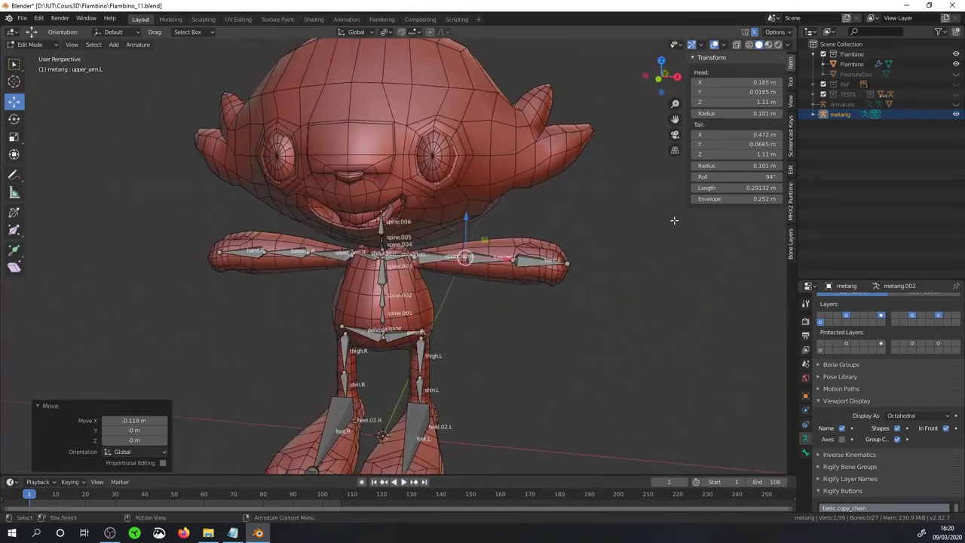
pyautogui.scroll(4, 673, 220)
# Select hand.L, forearm.L and upper_arm.L, with upper_arm.L as the active bone.
pyautogui.click(492, 259)
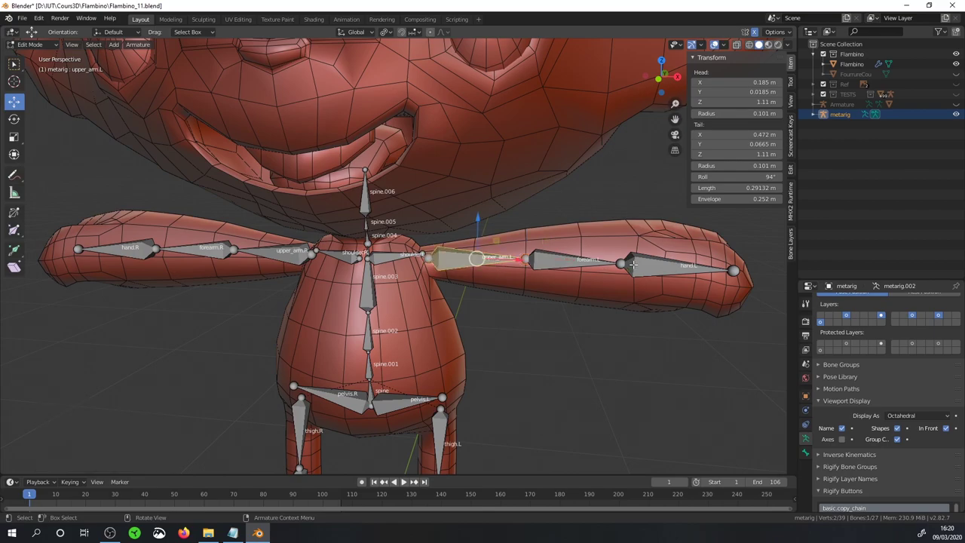
pyautogui.click(661, 269)
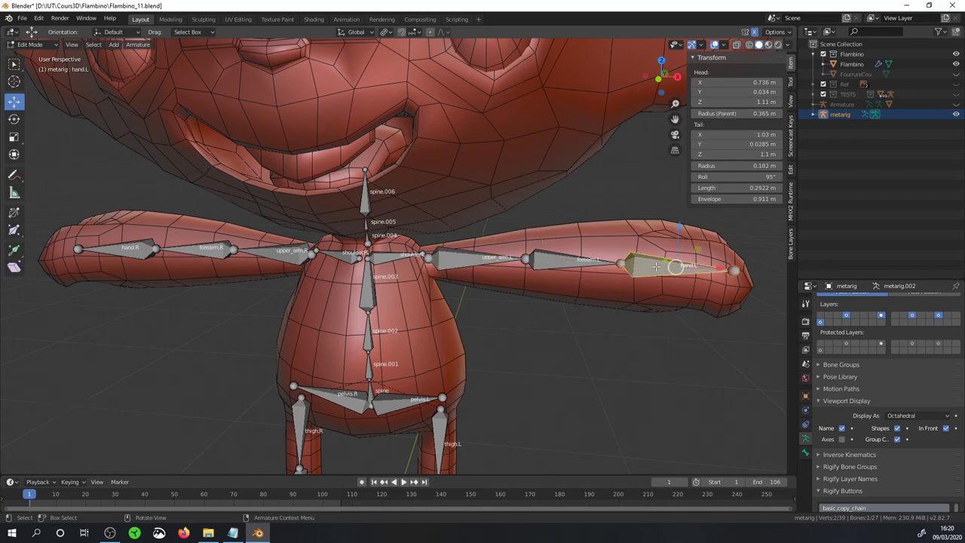
pyautogui.keyDown('shift'); pyautogui.click(588, 265); pyautogui.keyUp('shift')
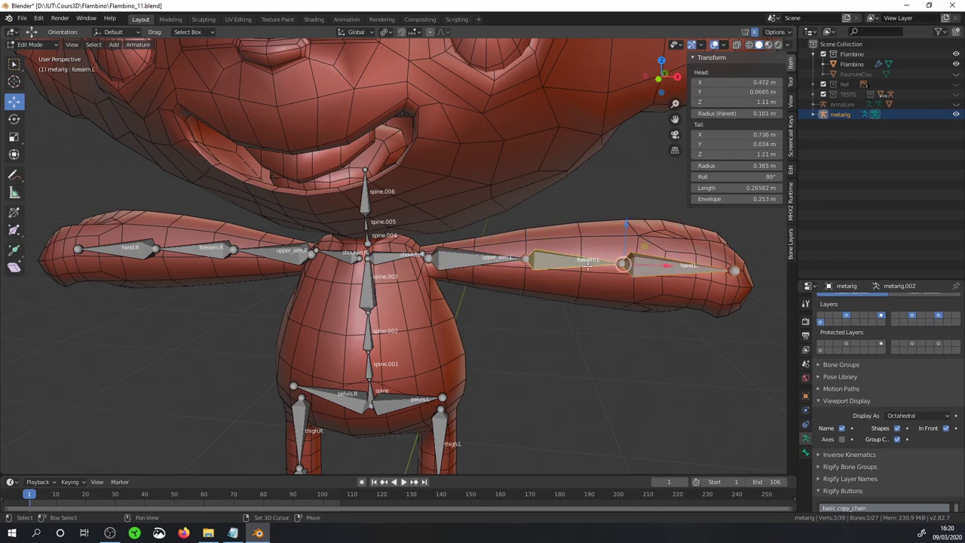
pyautogui.keyDown('shift'); pyautogui.click(468, 264); pyautogui.keyUp('shift')
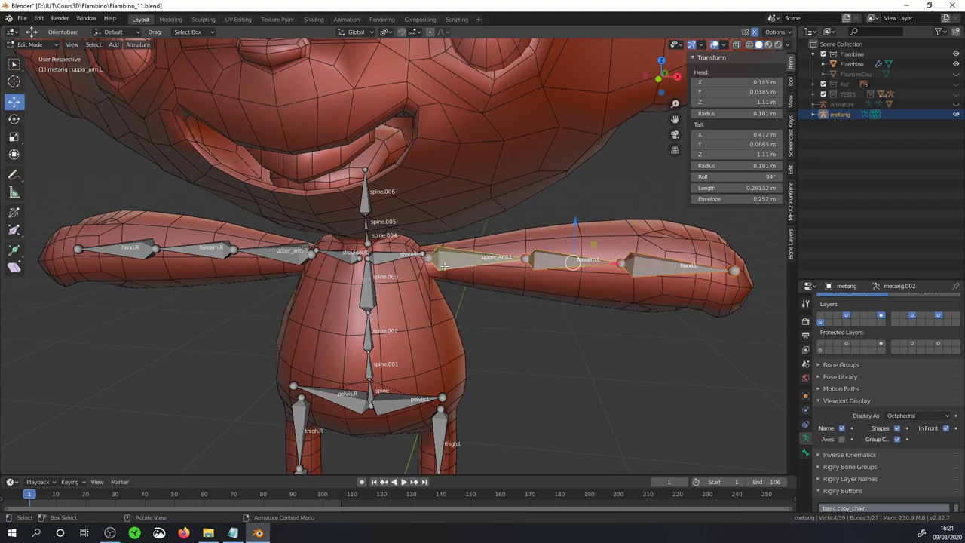
pyautogui.click(138, 44)
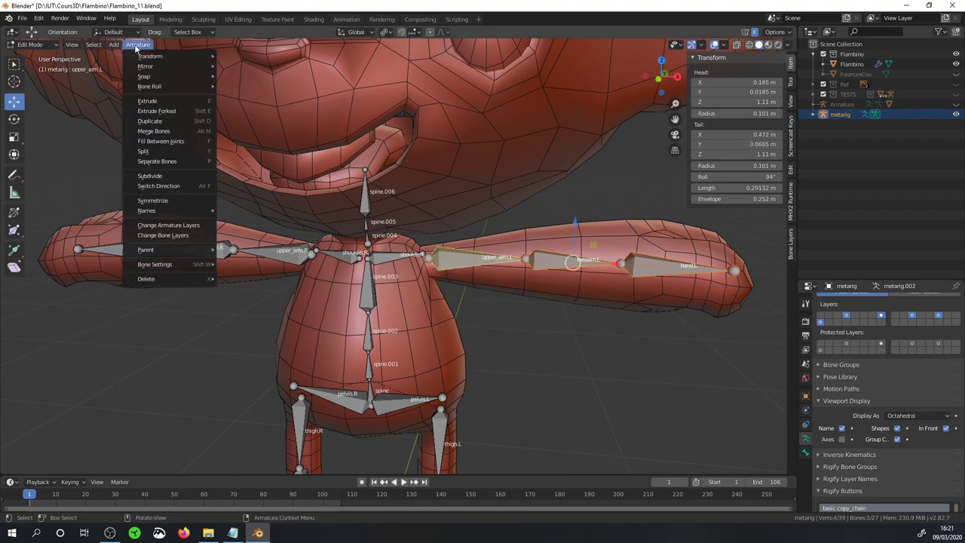
pyautogui.moveTo(150, 56)
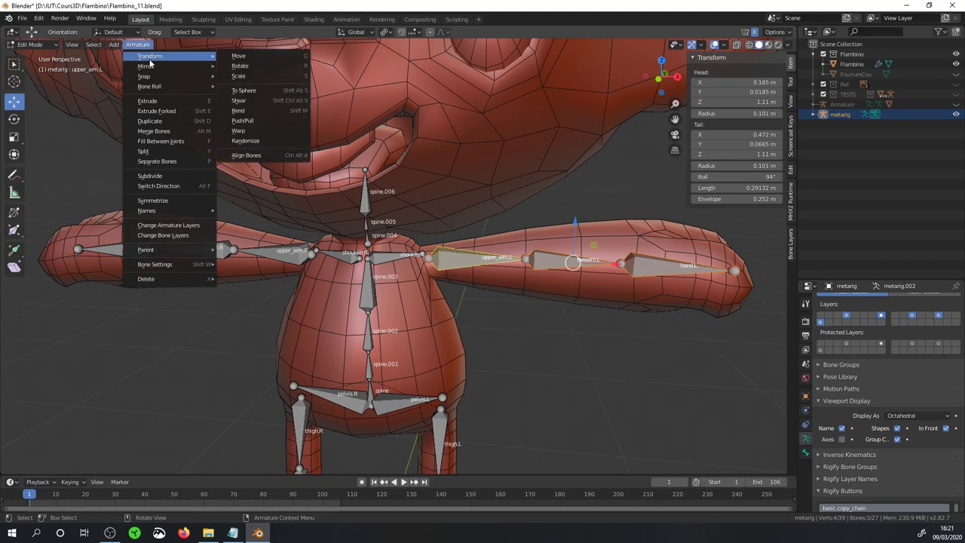
# Align the left arm bones to upper_arm.L and nudge forearm.L along Y.
pyautogui.click(260, 159)
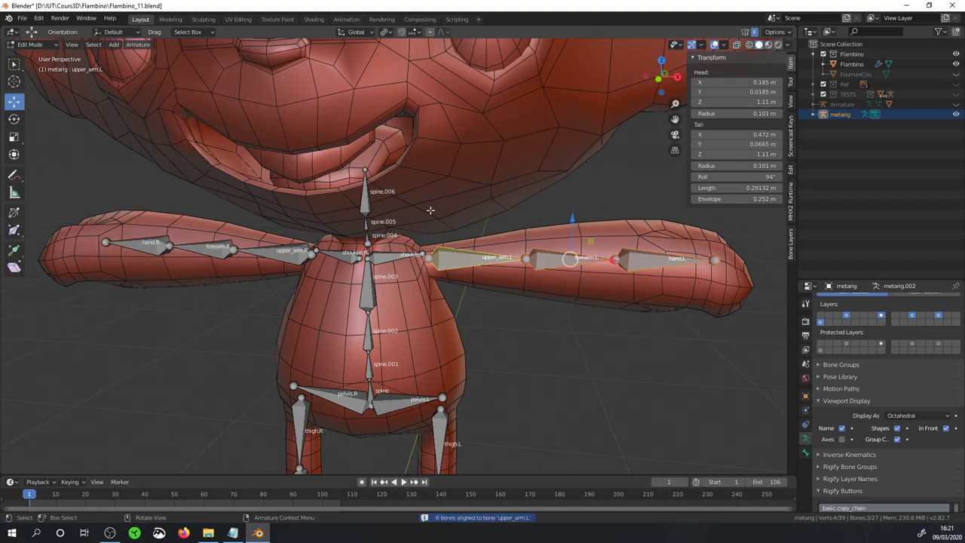
pyautogui.moveTo(259, 159); pyautogui.dragTo(499, 372, button='middle')
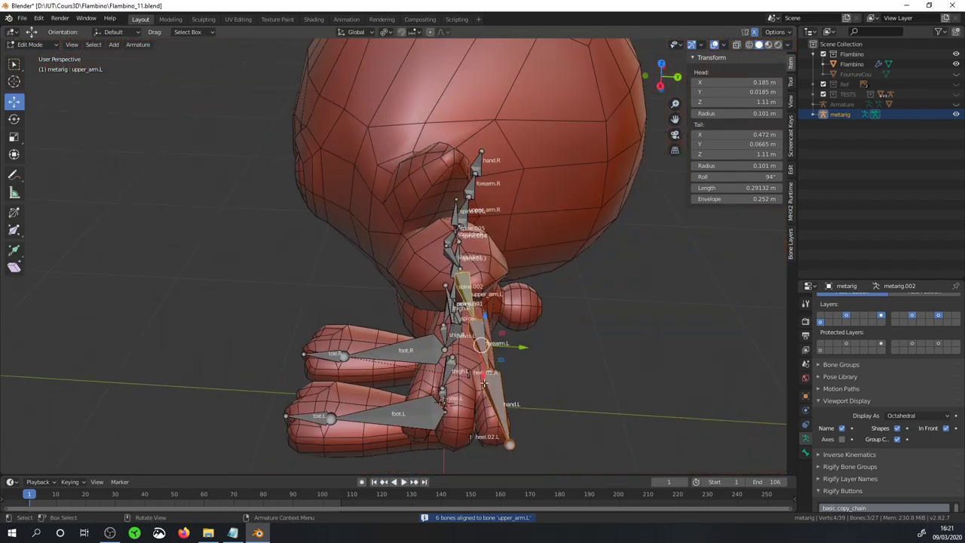
pyautogui.click(491, 372)
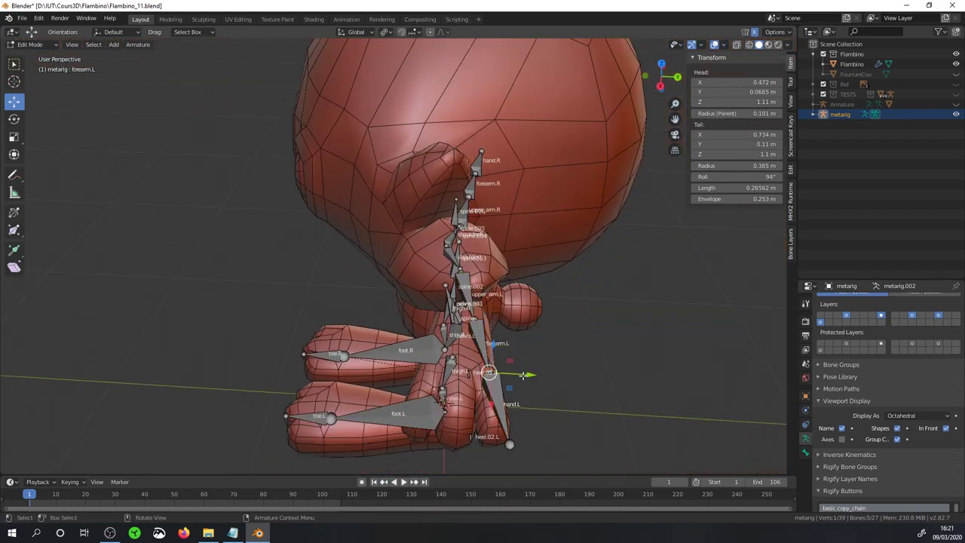
pyautogui.press('g')
pyautogui.press('y')
pyautogui.click(513, 446)
# Shorten hand.L along X so its tip ends at X 0.854 m.
pyautogui.click(513, 446)
pyautogui.moveTo(512, 446); pyautogui.dragTo(233, 361, button='middle')
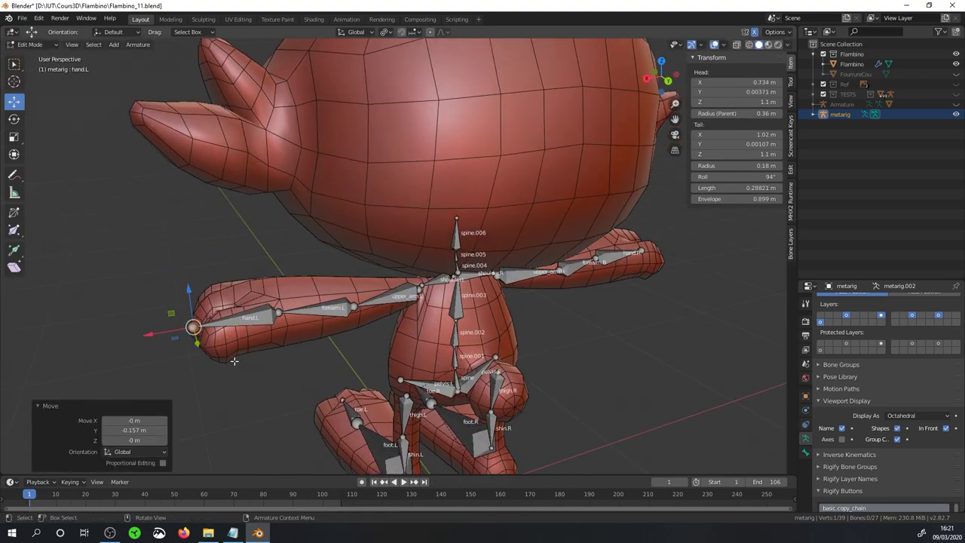
pyautogui.press('g')
pyautogui.press('x')
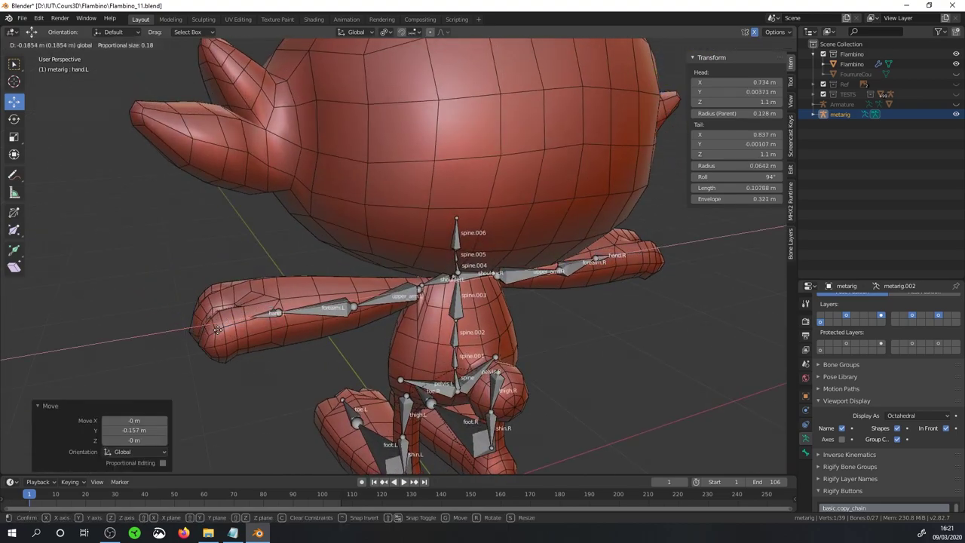
pyautogui.click(215, 328)
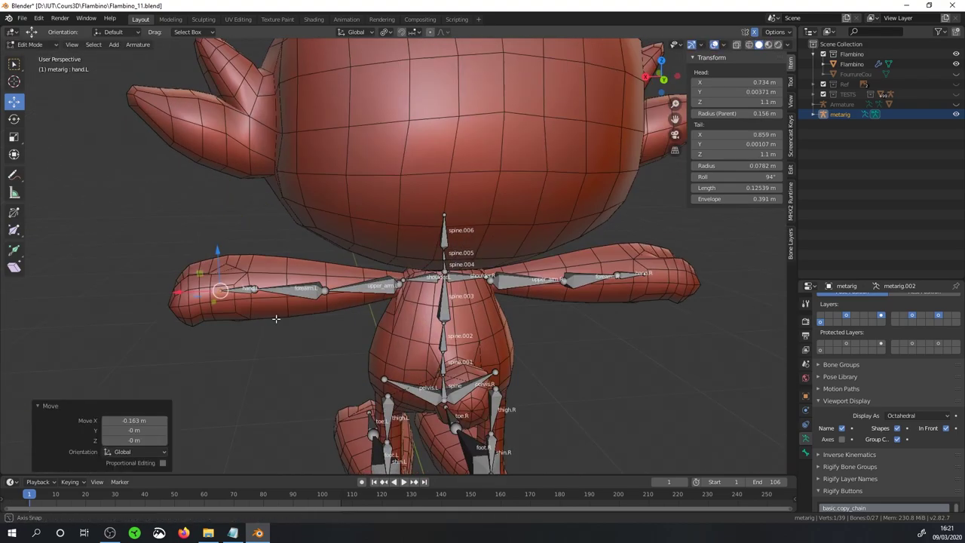
# Shift the arm bones along X, moving the forearm.L joint 0.0253 m inward.
pyautogui.moveTo(216, 329)
pyautogui.mouseDown(button='middle')
pyautogui.moveTo(401, 120)
pyautogui.moveTo(518, 165)
pyautogui.mouseUp(button='middle')
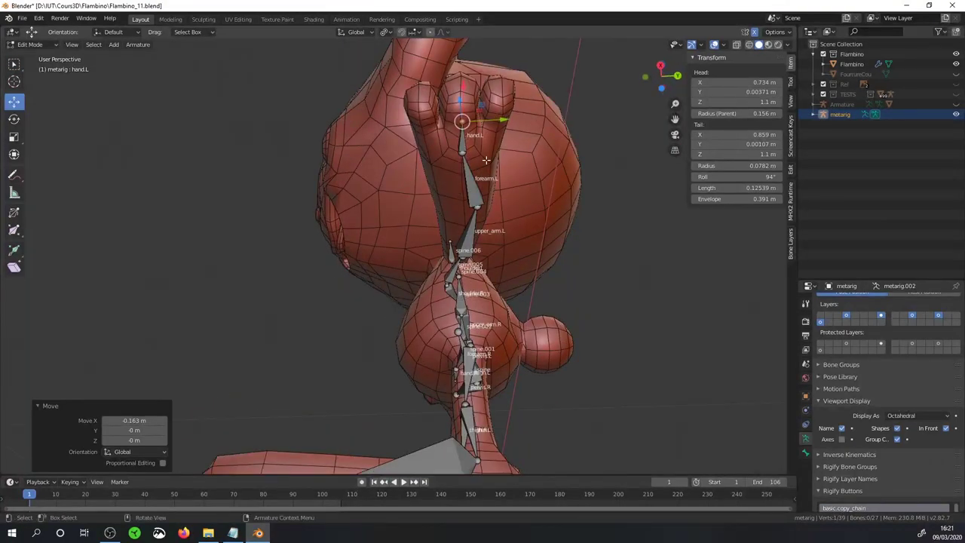
pyautogui.moveTo(457, 154); pyautogui.dragTo(518, 237, button='middle')
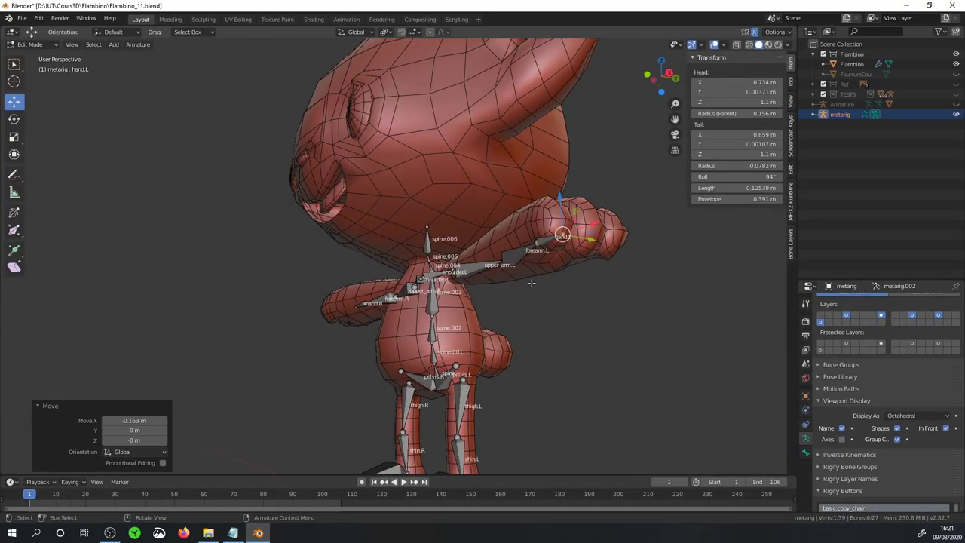
pyautogui.moveTo(531, 283); pyautogui.dragTo(506, 233, button='middle')
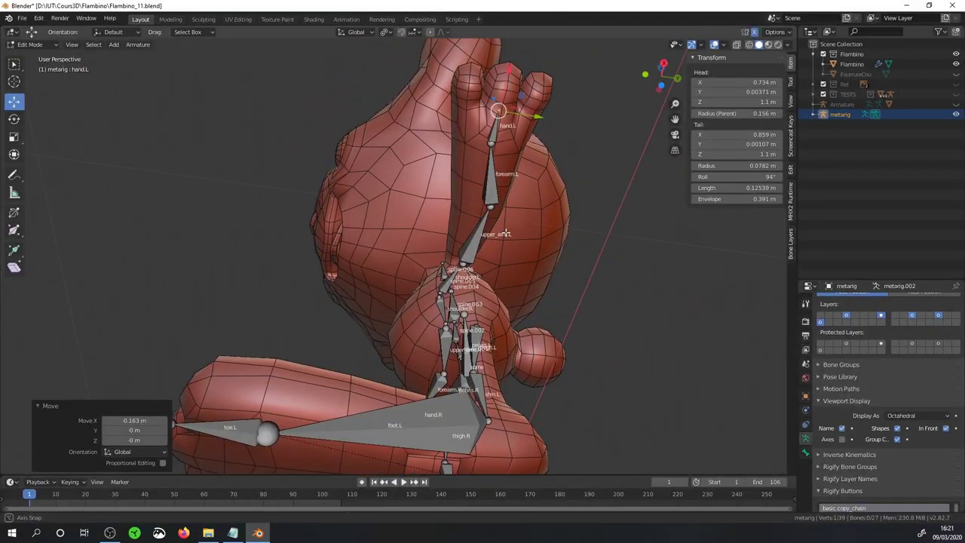
pyautogui.press('g')
pyautogui.press('x')
pyautogui.click(509, 71)
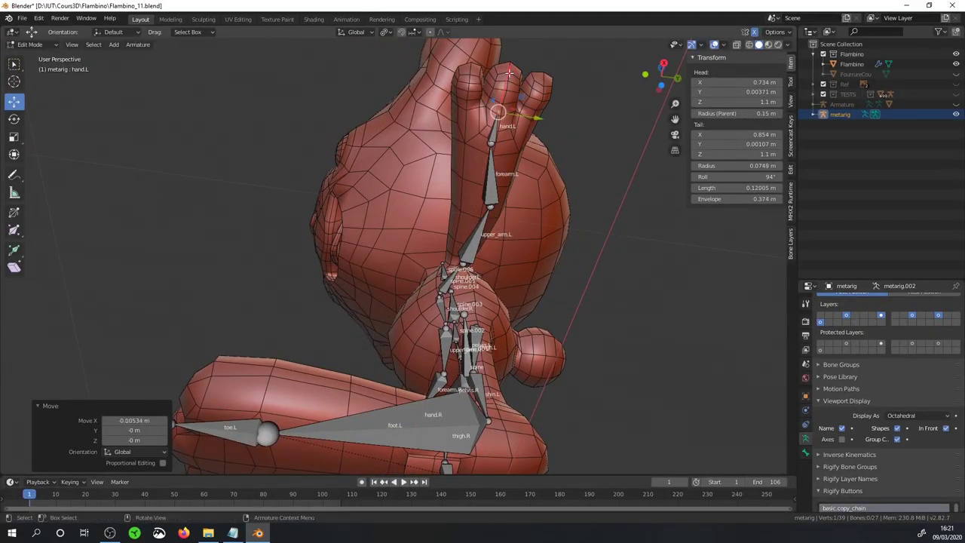
pyautogui.click(502, 173)
pyautogui.press('g')
pyautogui.press('x')
pyautogui.click(499, 175)
pyautogui.moveTo(499, 175); pyautogui.dragTo(510, 259, button='middle')
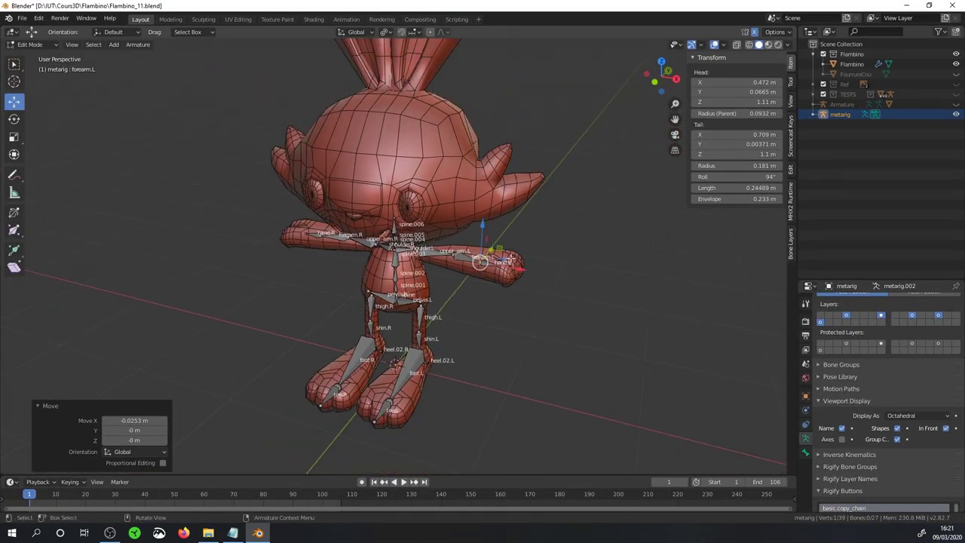
pyautogui.press('KP_1')
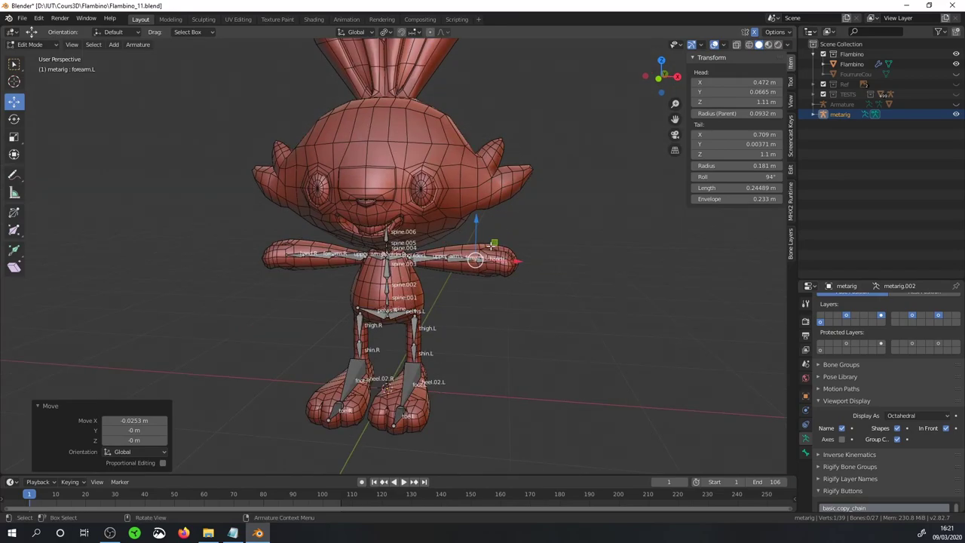
# Stretch the spine.006 head bone tip up to the base of the ears.
pyautogui.scroll(2, 460, 256)
pyautogui.scroll(3, 413, 244)
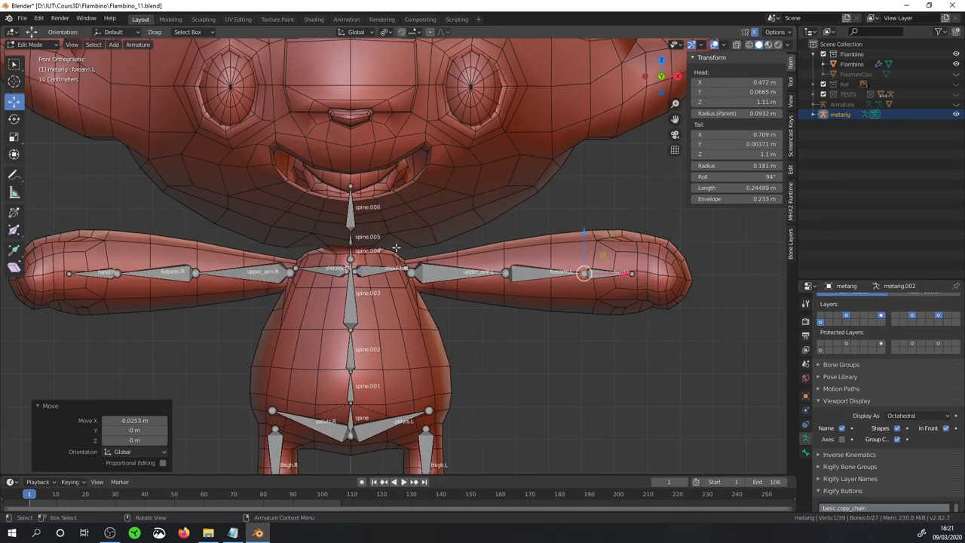
pyautogui.scroll(1, 387, 230)
pyautogui.scroll(-1, 388, 231)
pyautogui.click(350, 207)
pyautogui.scroll(-4, 452, 215)
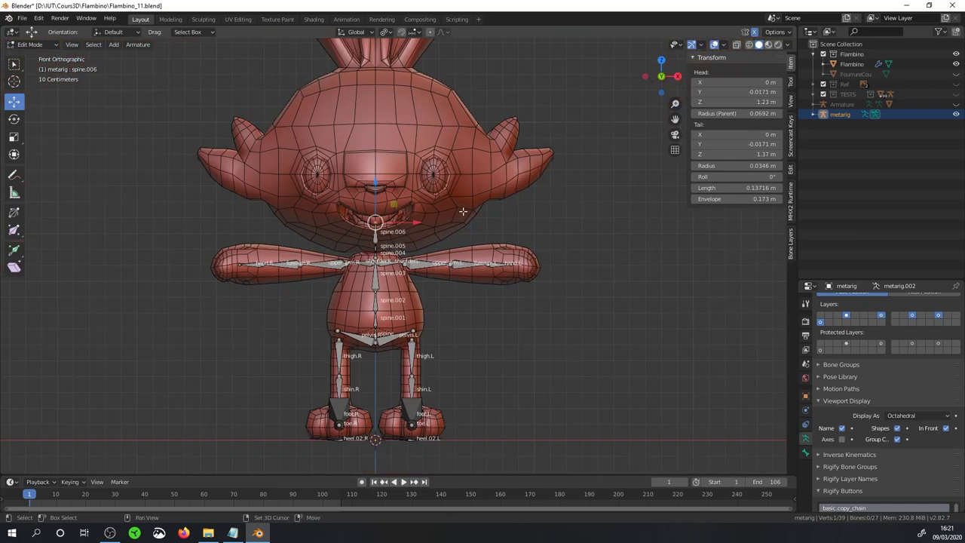
pyautogui.keyDown('shift'); pyautogui.moveTo(462, 211); pyautogui.dragTo(482, 358, button='middle'); pyautogui.keyUp('shift')
pyautogui.press('g')
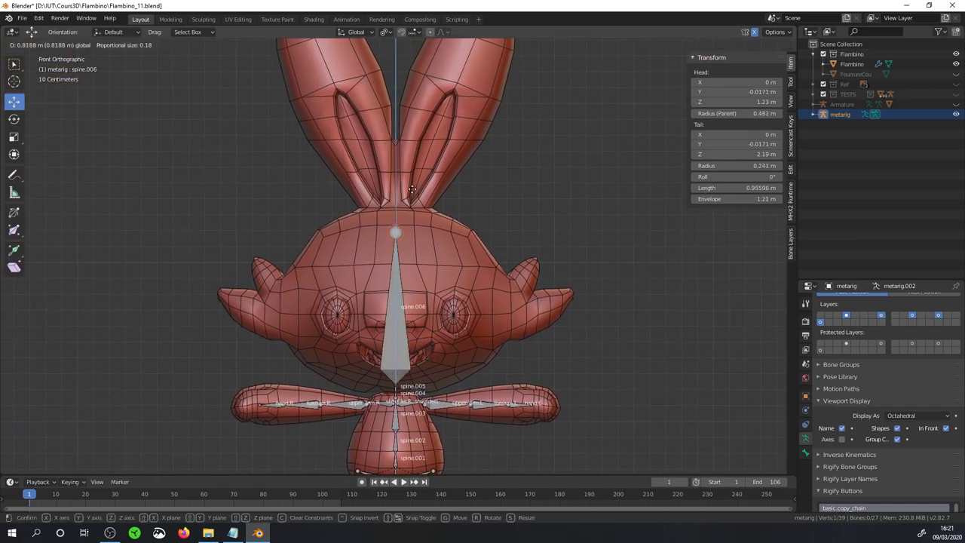
pyautogui.click(415, 167)
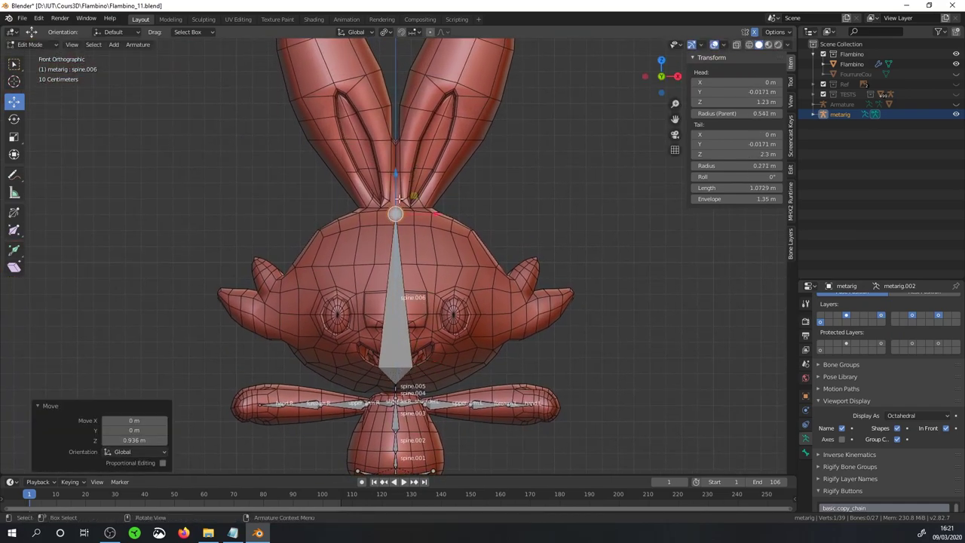
# Raise the spine.003/spine.004 joint slightly and lower the spine.004/spine.005 joint.
pyautogui.scroll(2, 422, 165)
pyautogui.keyDown('shift'); pyautogui.moveTo(445, 377); pyautogui.dragTo(445, 165, button='middle'); pyautogui.keyUp('shift')
pyautogui.scroll(3, 433, 189)
pyautogui.scroll(3, 413, 235)
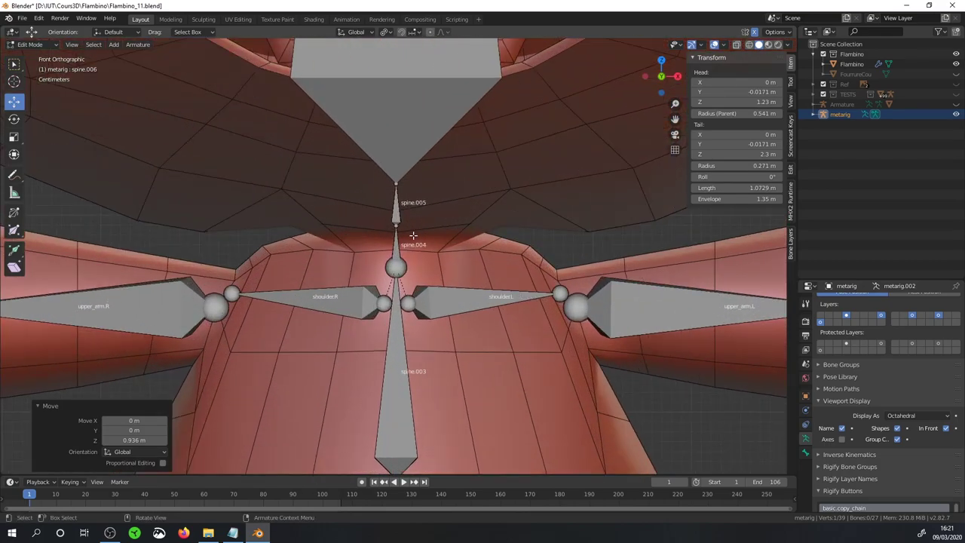
pyautogui.click(396, 265)
pyautogui.press('g')
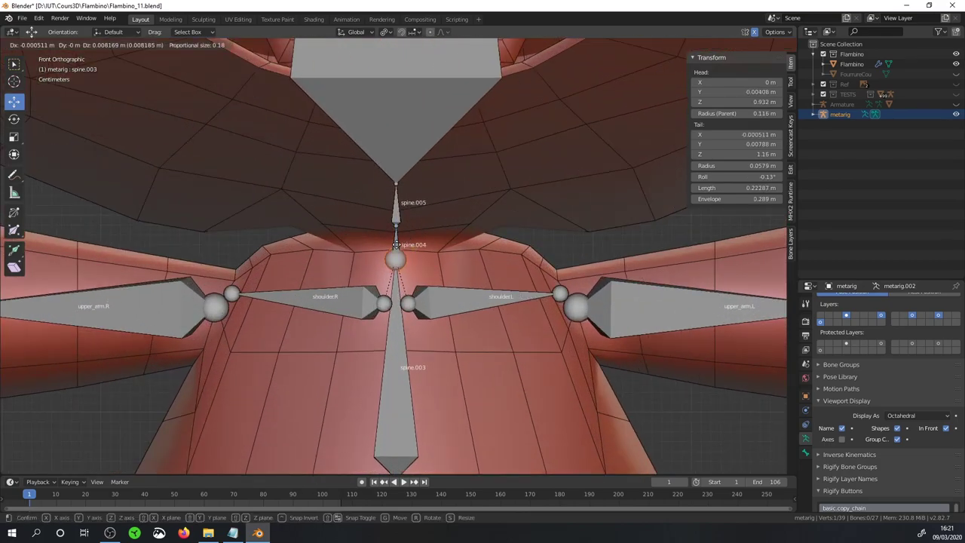
pyautogui.click(396, 259)
pyautogui.click(395, 229)
pyautogui.press('g')
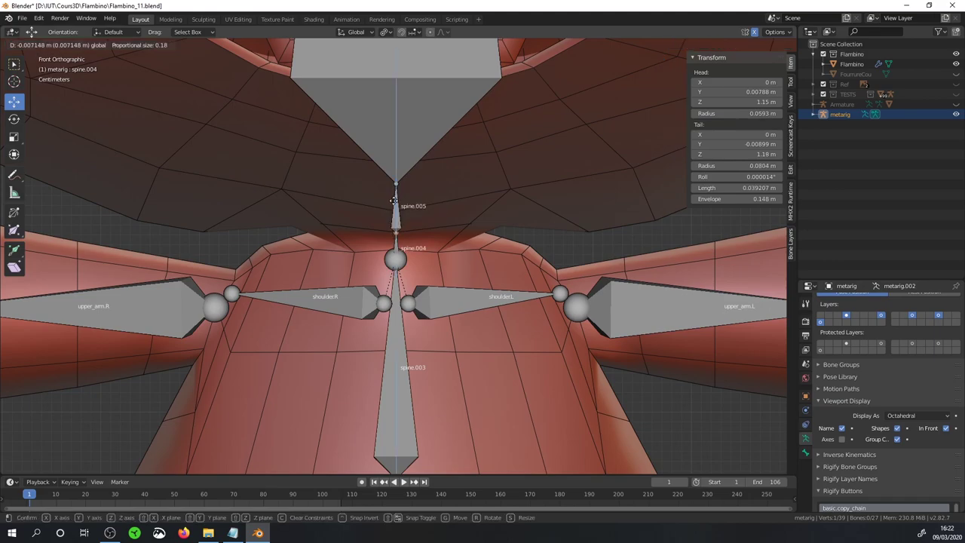
pyautogui.click(392, 192)
# Lower the spine.005 joint slightly to Z 1.18 m near the neck.
pyautogui.click(394, 185)
pyautogui.press('g')
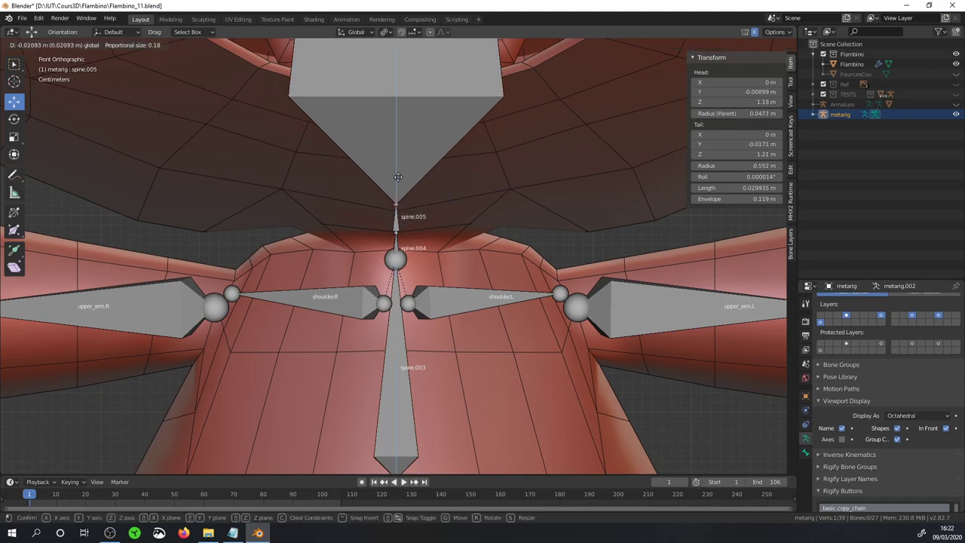
pyautogui.click(398, 184)
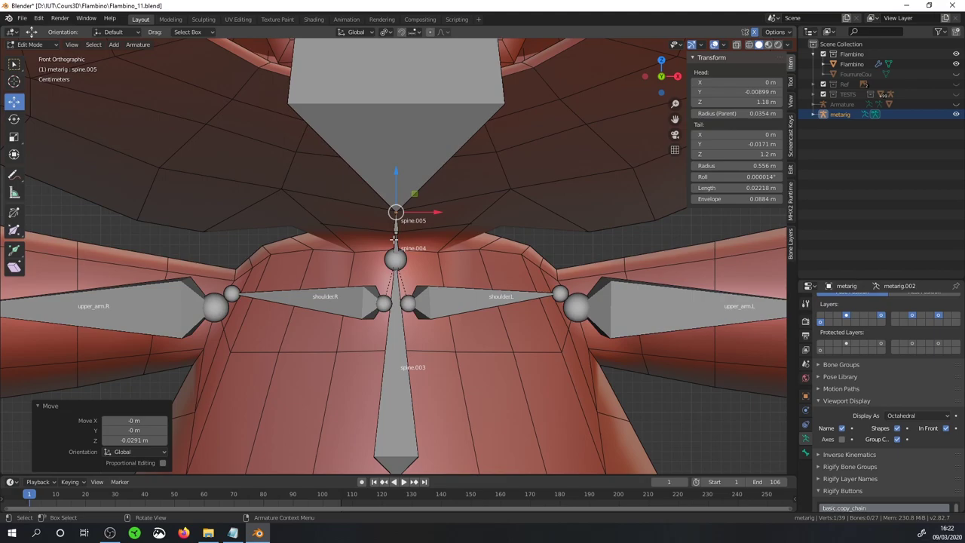
pyautogui.scroll(-4, 393, 239)
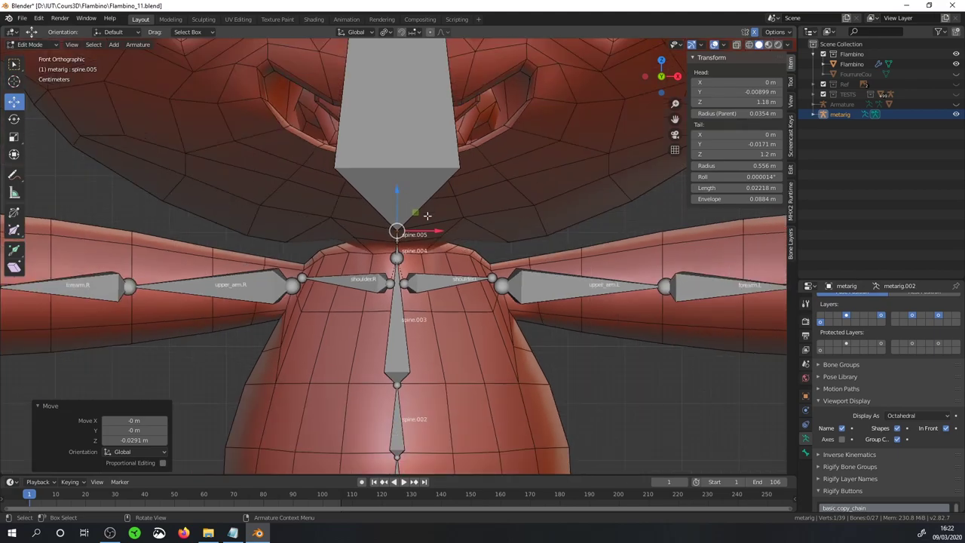
pyautogui.scroll(-6, 393, 239)
pyautogui.moveTo(393, 239)
pyautogui.mouseDown(button='middle')
pyautogui.moveTo(446, 269)
pyautogui.moveTo(427, 276)
pyautogui.mouseUp(button='middle')
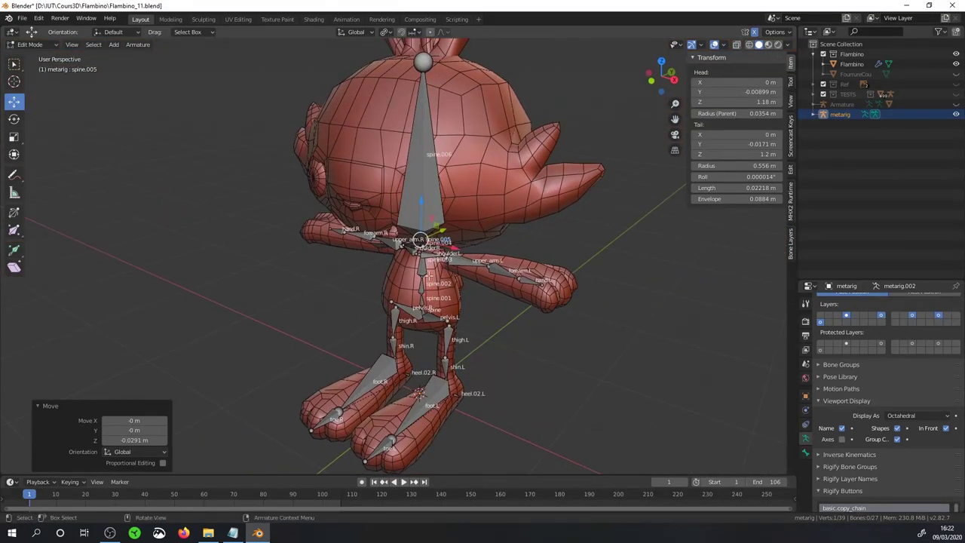
pyautogui.moveTo(474, 316)
pyautogui.mouseDown(button='middle')
pyautogui.moveTo(523, 295)
pyautogui.moveTo(596, 287)
pyautogui.mouseUp(button='middle')
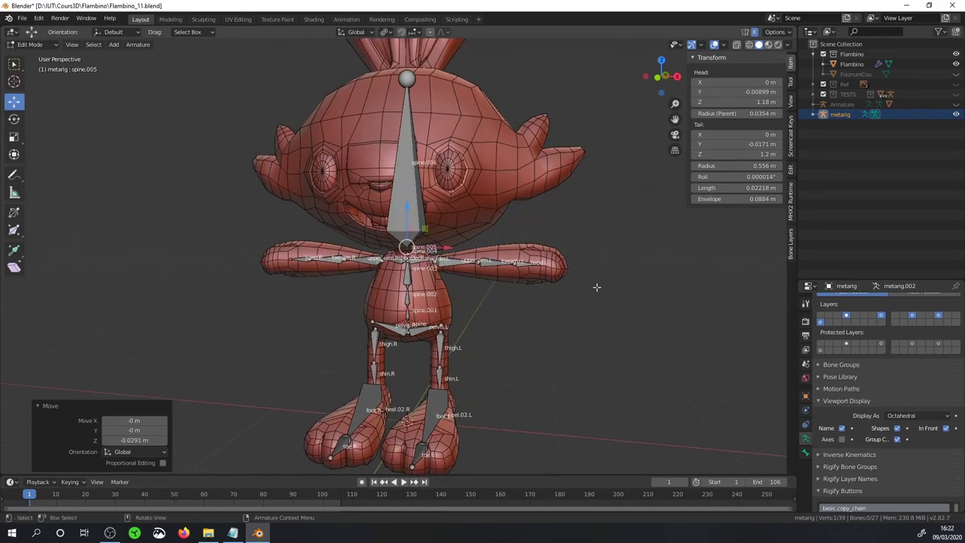
# Add a limbs.arm sample chain to the metarig from the Rigify sample types.
pyautogui.scroll(-2, 829, 422)
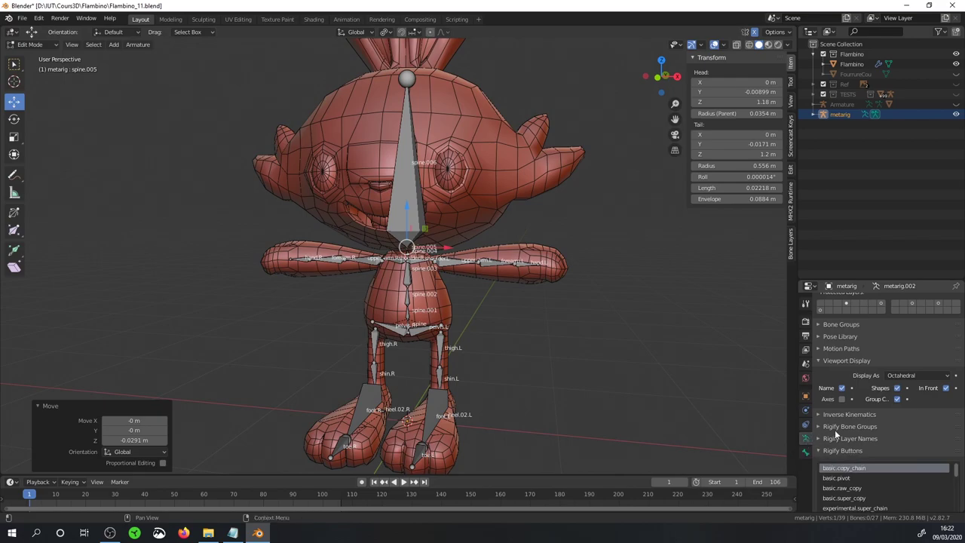
pyautogui.scroll(-2, 872, 436)
pyautogui.click(824, 413)
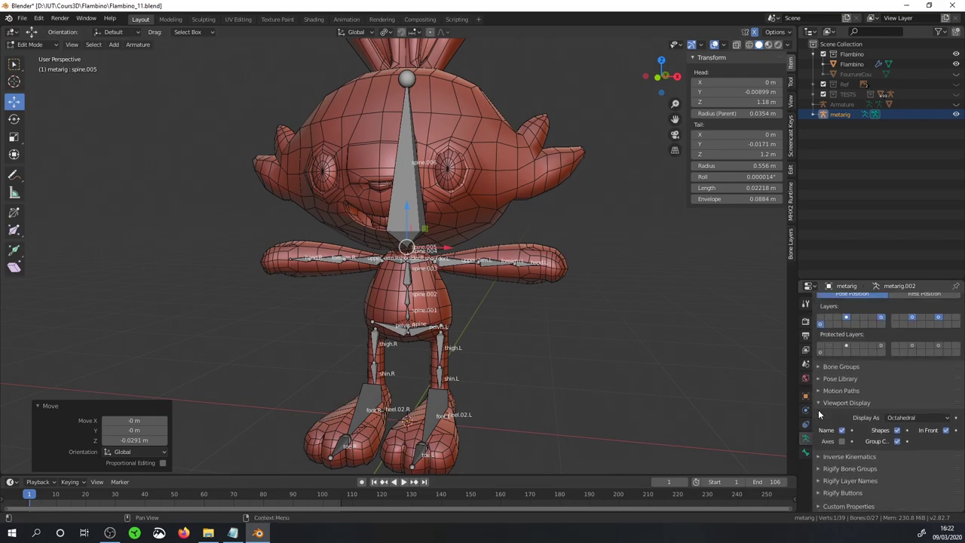
pyautogui.click(819, 495)
pyautogui.scroll(-4, 850, 442)
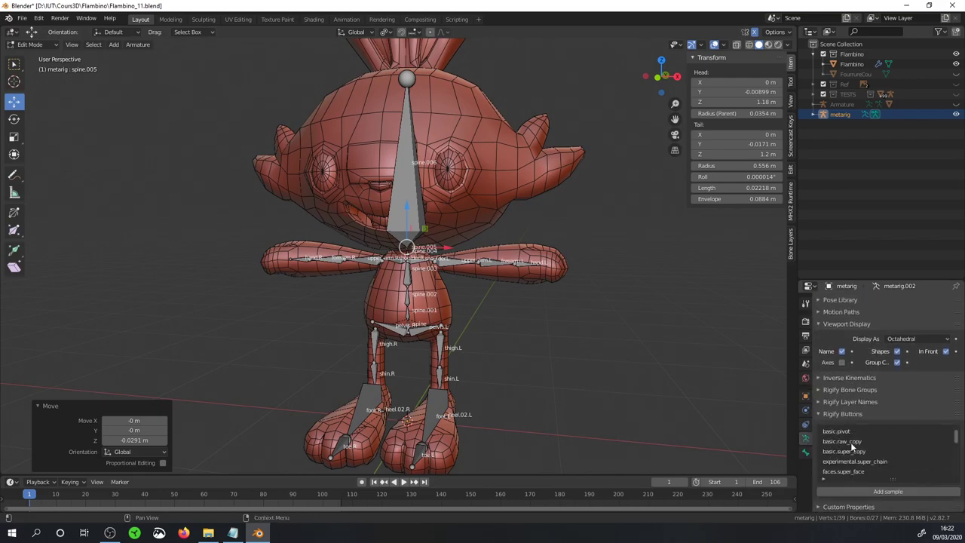
pyautogui.scroll(-5, 853, 449)
pyautogui.scroll(4, 852, 450)
pyautogui.scroll(10, 852, 450)
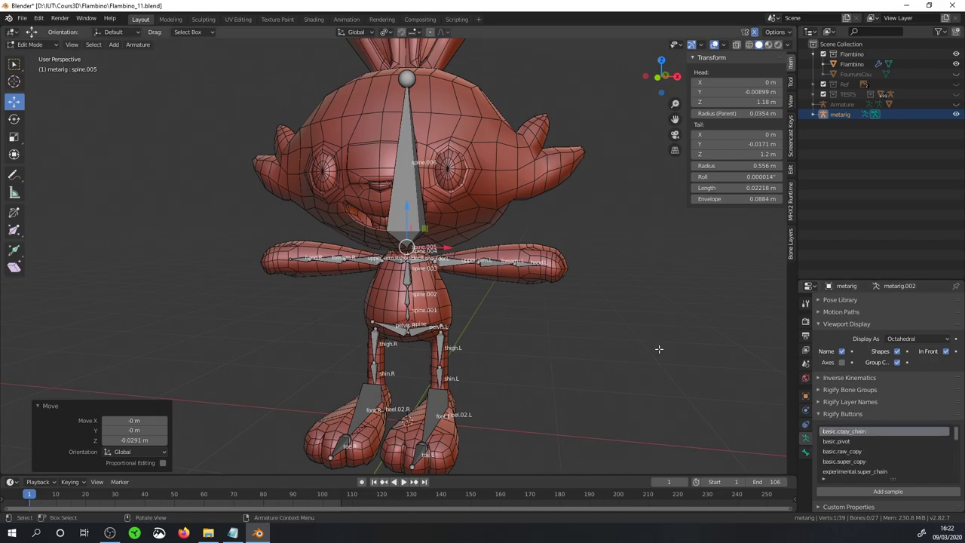
pyautogui.scroll(-3, 838, 453)
pyautogui.scroll(-5, 838, 452)
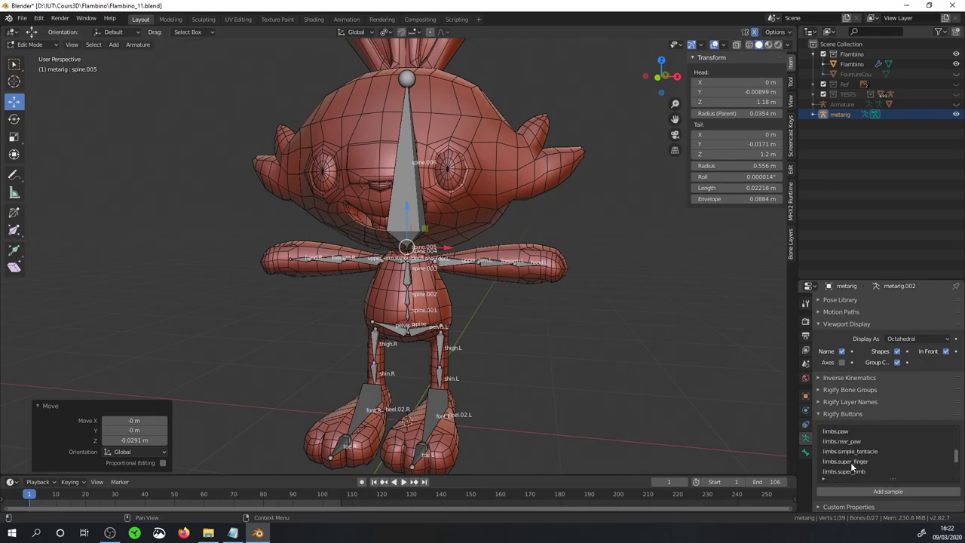
pyautogui.scroll(5, 850, 462)
pyautogui.scroll(3, 850, 462)
pyautogui.click(837, 462)
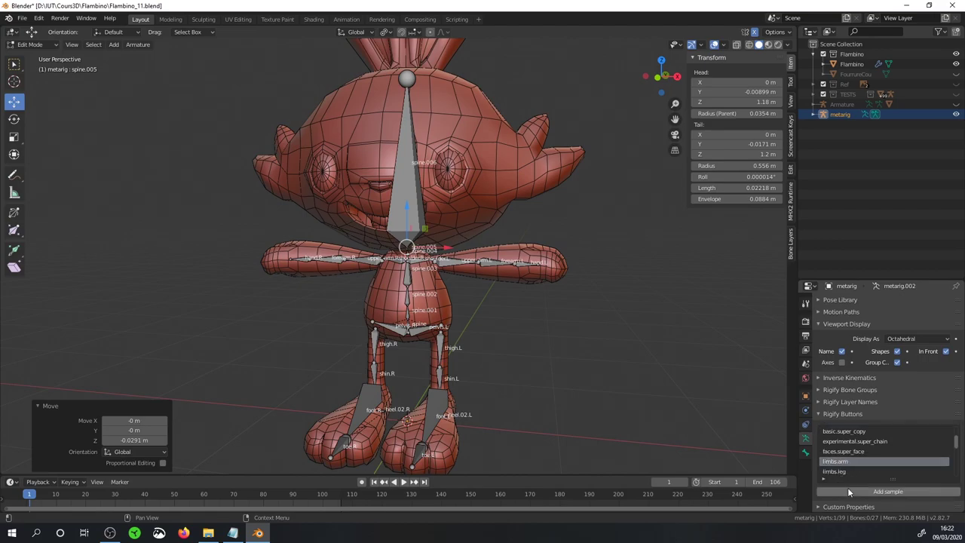
pyautogui.click(847, 490)
# Move the sample arm bones 0.803 m up in Z and 0.543 m along X.
pyautogui.press('g')
pyautogui.press('z')
pyautogui.click(485, 329)
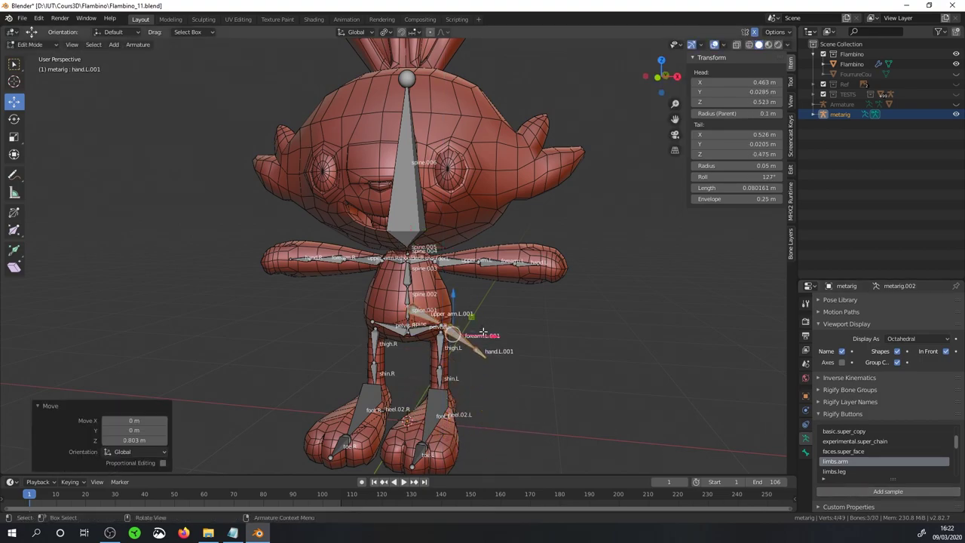
pyautogui.press('g')
pyautogui.press('x')
pyautogui.click(579, 338)
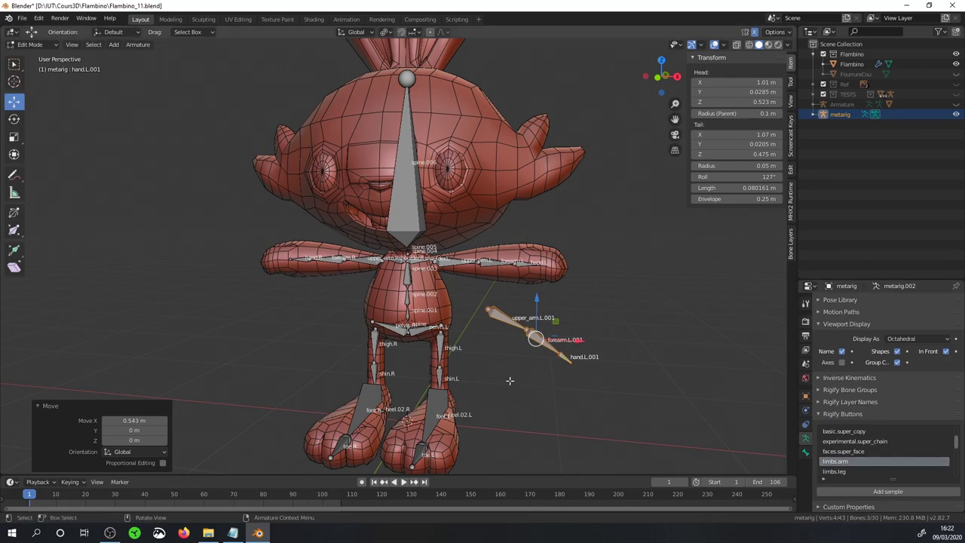
# Delete the three sample arm bones and hide the metarig in the Outliner.
pyautogui.press('Delete')
pyautogui.moveTo(518, 363); pyautogui.dragTo(546, 359, button='middle')
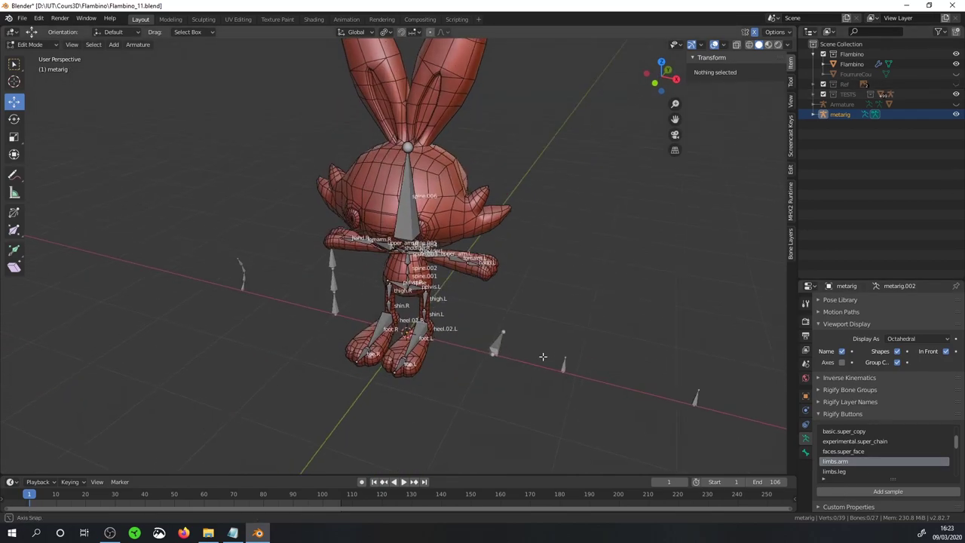
pyautogui.hotkey('ctrl', 'z')
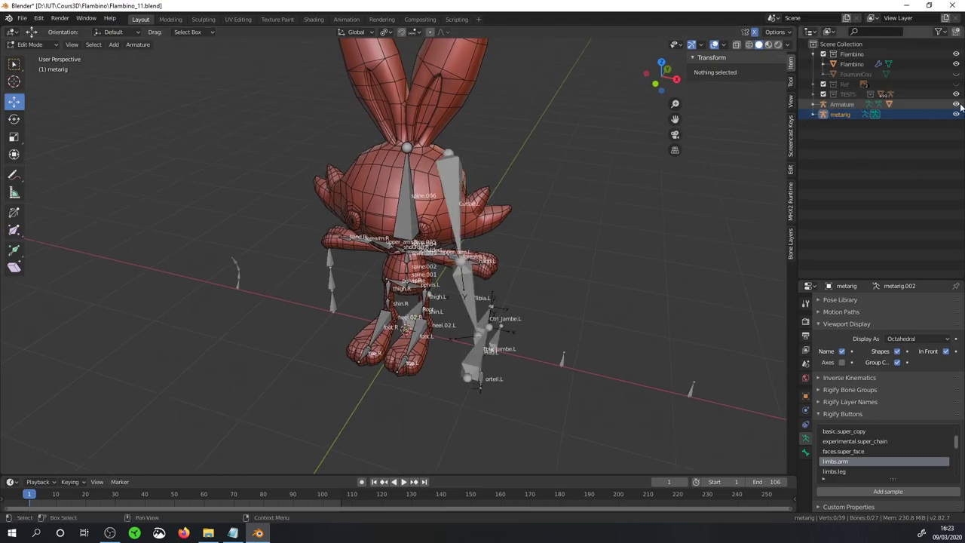
pyautogui.hotkey('ctrl', 'shift', 'z')
pyautogui.click(954, 145)
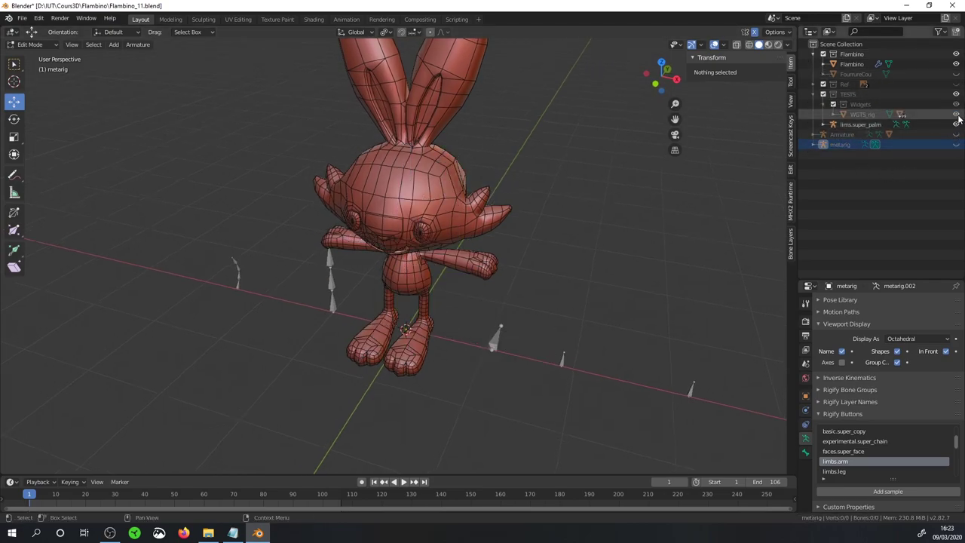
# Make the rig widget shapes visible and orbit around the rabbit and rig.
pyautogui.click(937, 30)
pyautogui.click(945, 113)
pyautogui.moveTo(422, 354); pyautogui.dragTo(309, 353, button='middle')
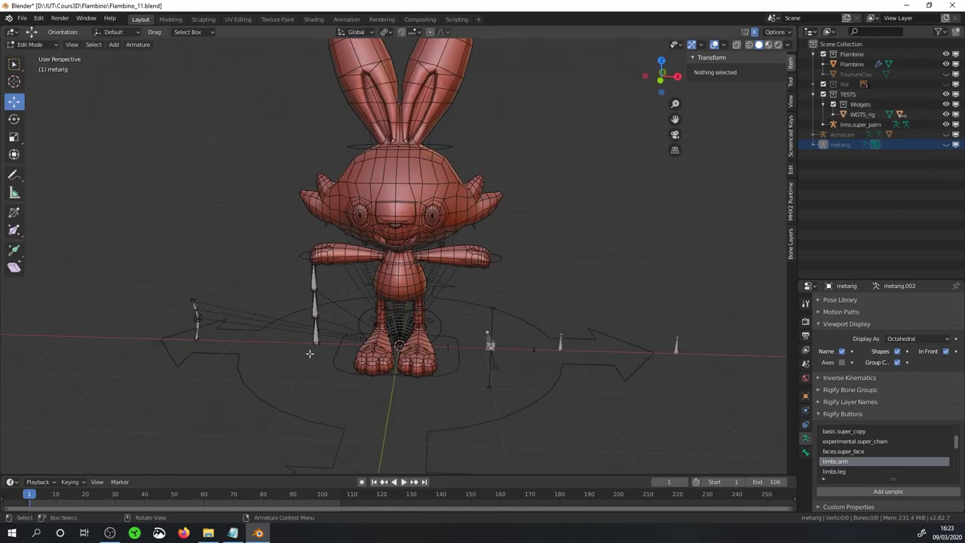
pyautogui.moveTo(210, 323); pyautogui.dragTo(311, 367, button='middle')
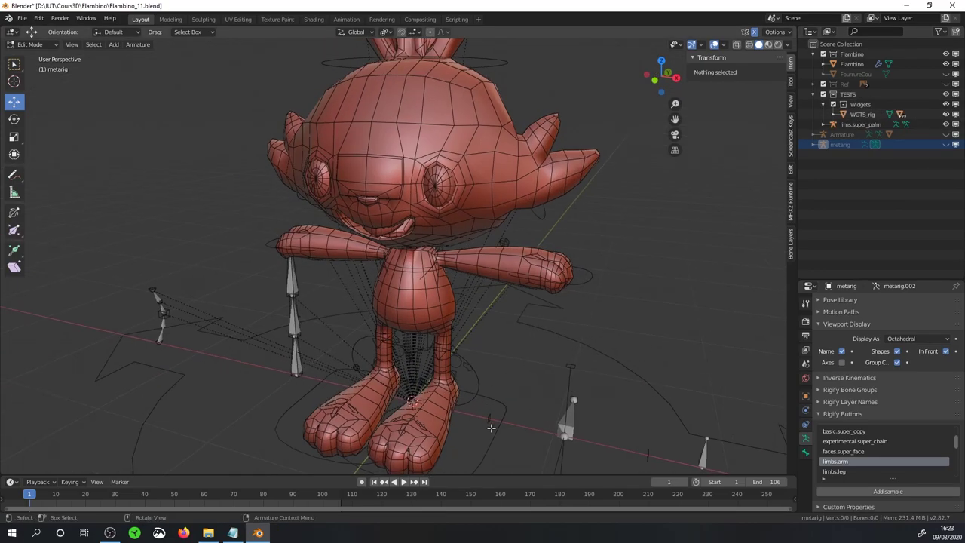
pyautogui.moveTo(492, 428)
pyautogui.mouseDown(button='middle')
pyautogui.moveTo(522, 422)
pyautogui.moveTo(416, 364)
pyautogui.mouseUp(button='middle')
pyautogui.scroll(3, 490, 400)
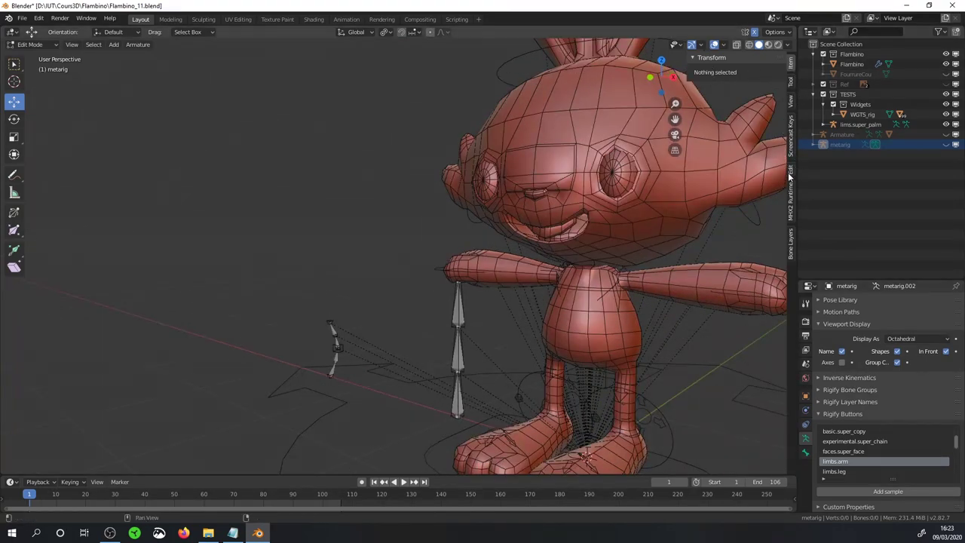
# Turn on visibility of the Note annotation layer in the sidebar View tab.
pyautogui.click(790, 100)
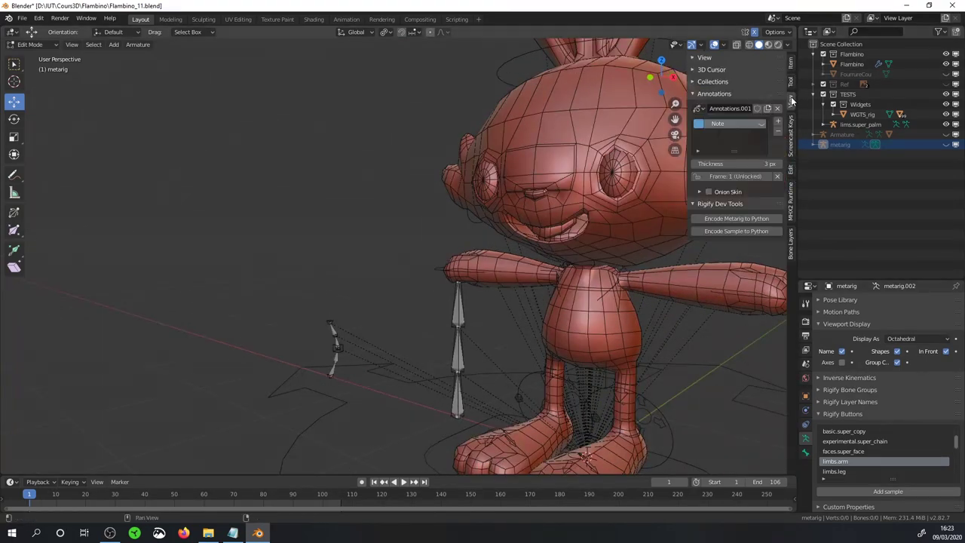
pyautogui.click(761, 123)
pyautogui.scroll(-4, 537, 354)
pyautogui.moveTo(537, 354); pyautogui.dragTo(537, 355, button='middle')
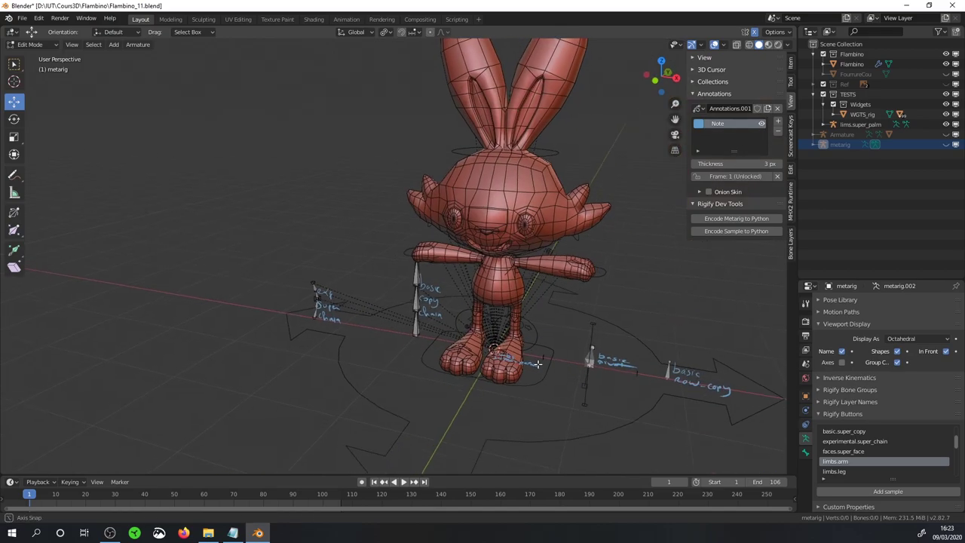
pyautogui.scroll(4, 537, 354)
pyautogui.scroll(-1, 424, 369)
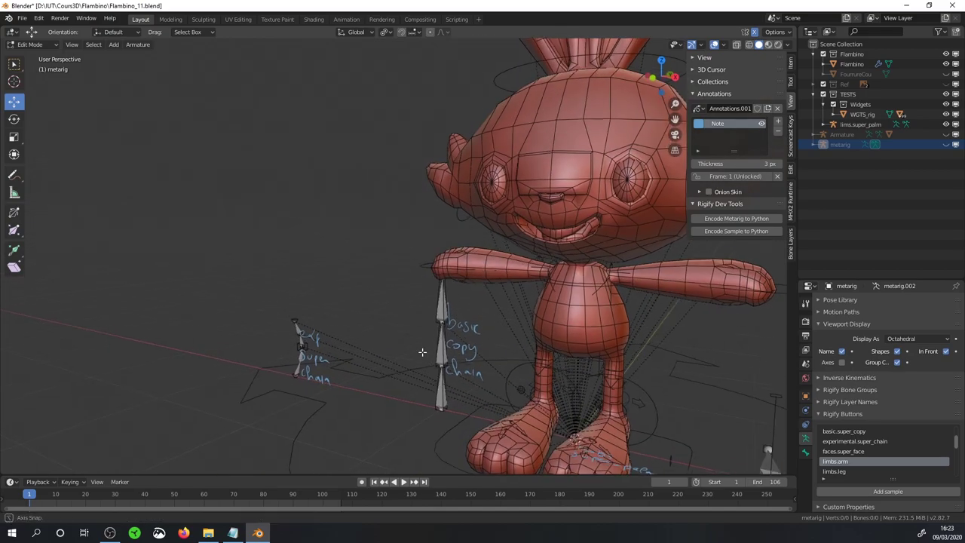
pyautogui.scroll(2, 425, 352)
pyautogui.scroll(2, 444, 346)
# Inspect the labelled sample bones basic.pivot, basic.raw_copy and basic.super_copy on the ground.
pyautogui.keyDown('shift'); pyautogui.moveTo(449, 346); pyautogui.dragTo(379, 259, button='middle'); pyautogui.keyUp('shift')
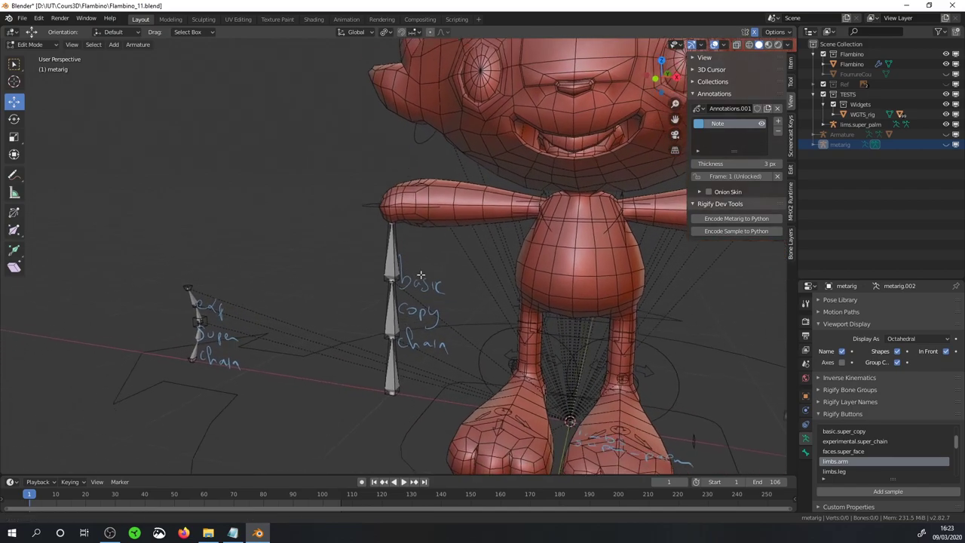
pyautogui.scroll(-2, 396, 266)
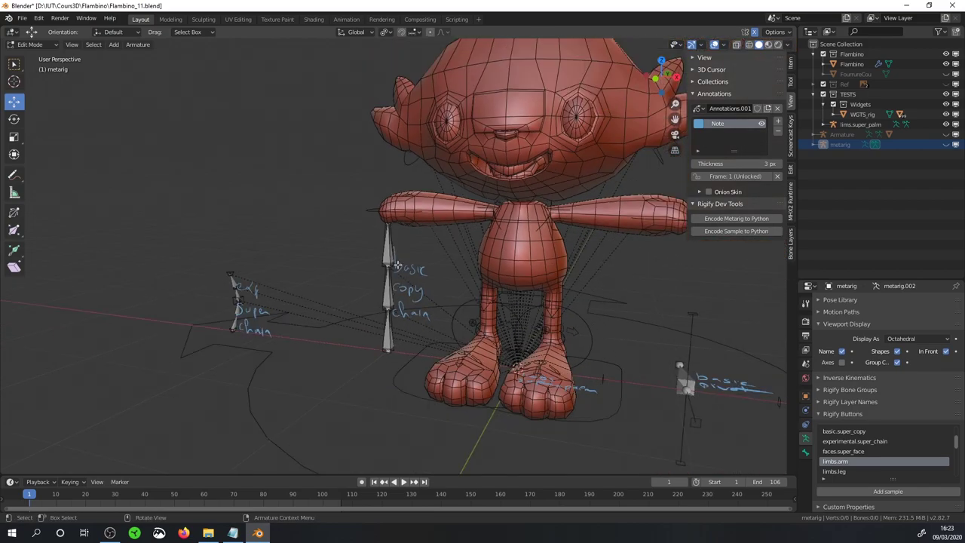
pyautogui.moveTo(731, 377)
pyautogui.mouseDown(button='middle')
pyautogui.moveTo(556, 383)
pyautogui.moveTo(533, 353)
pyautogui.moveTo(377, 338)
pyautogui.moveTo(422, 332)
pyautogui.mouseUp(button='middle')
pyautogui.click(859, 123)
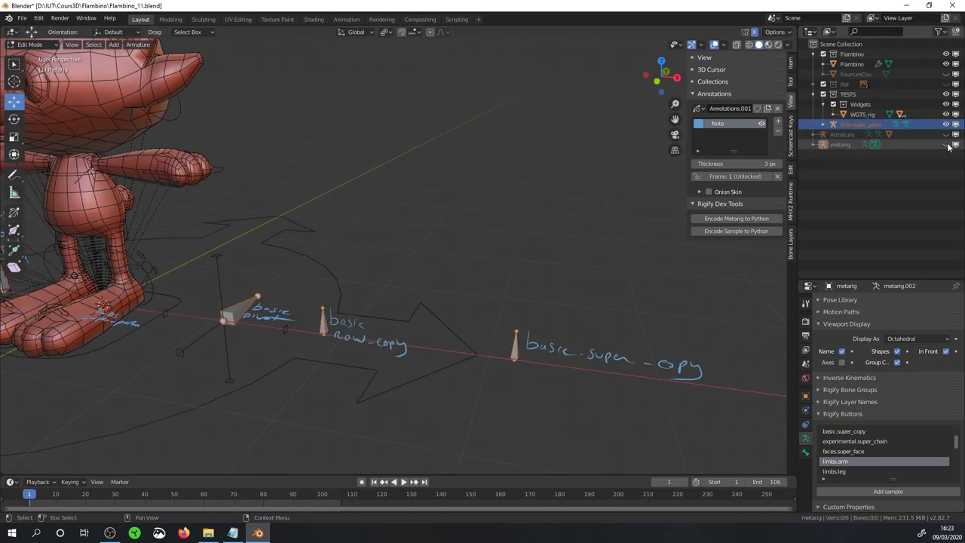
pyautogui.moveTo(547, 173); pyautogui.dragTo(315, 303, button='middle')
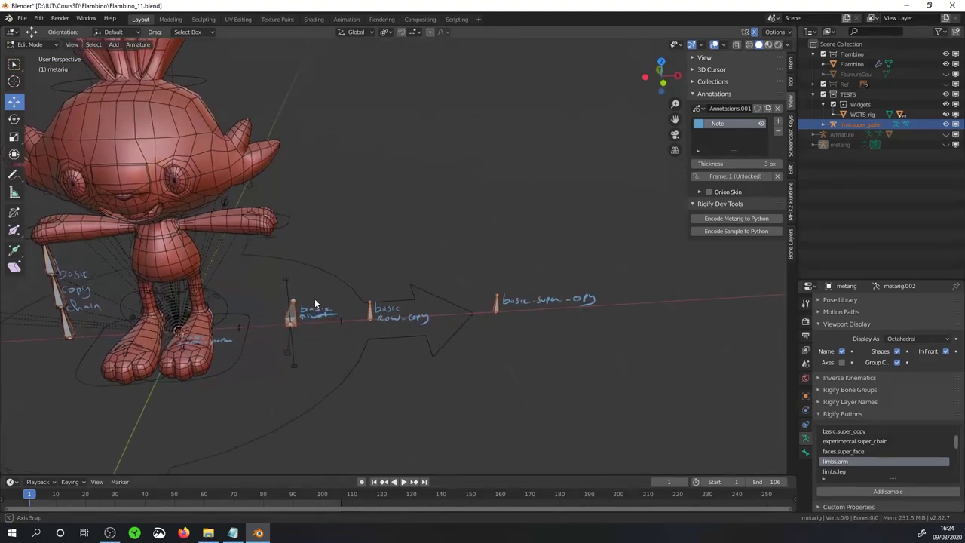
pyautogui.scroll(2, 426, 316)
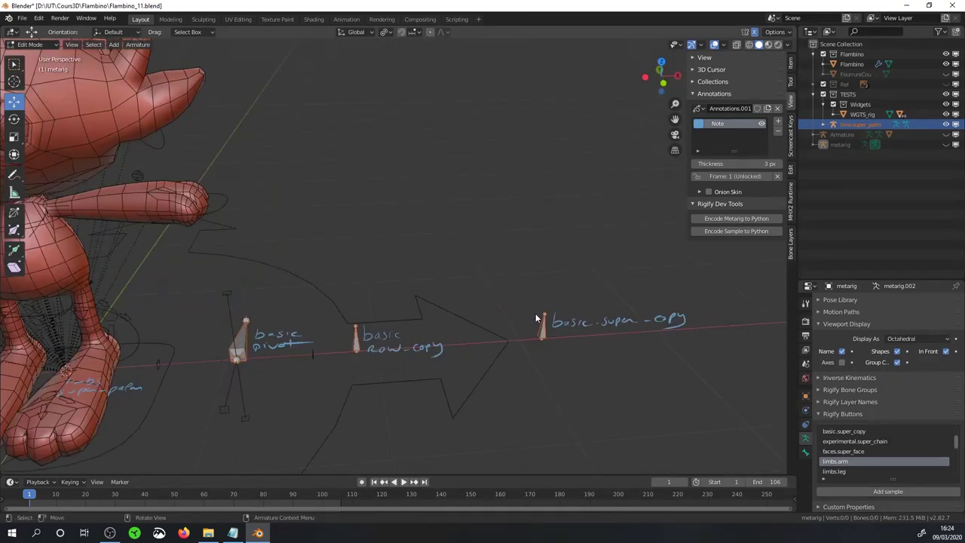
pyautogui.scroll(-2, 536, 318)
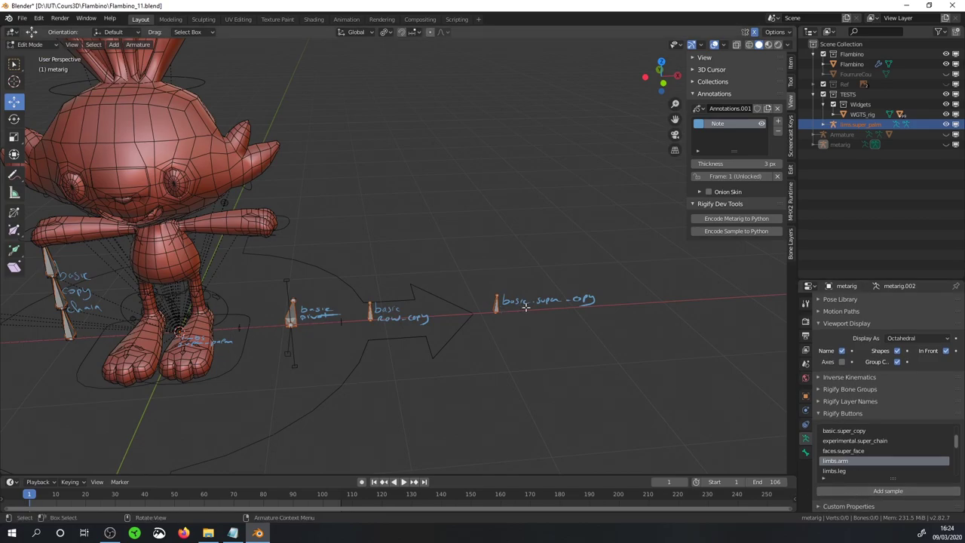
# In Object Mode, generate a test rig from the metarig, then delete the generated rig.
pyautogui.hotkey('ctrl', 'Tab')
pyautogui.click(348, 252)
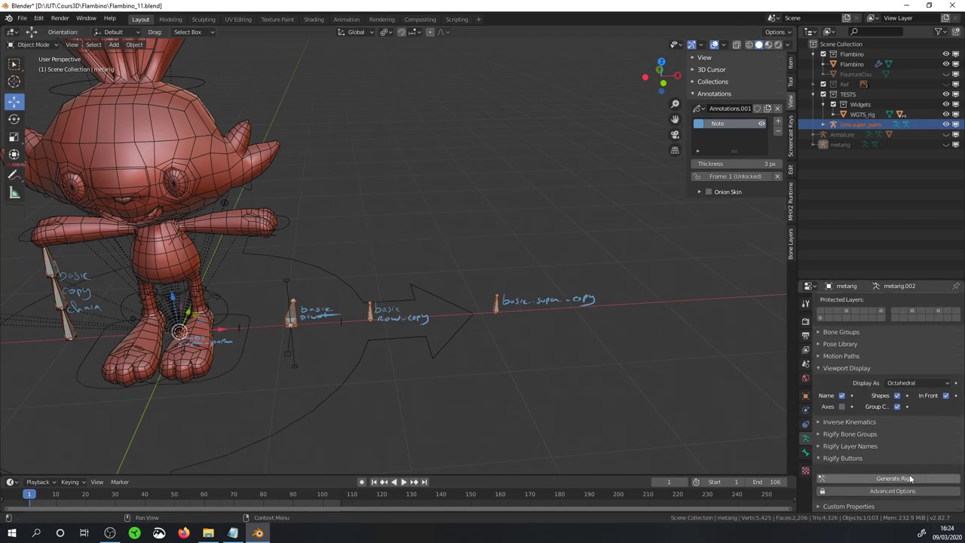
pyautogui.click(904, 479)
pyautogui.click(496, 304)
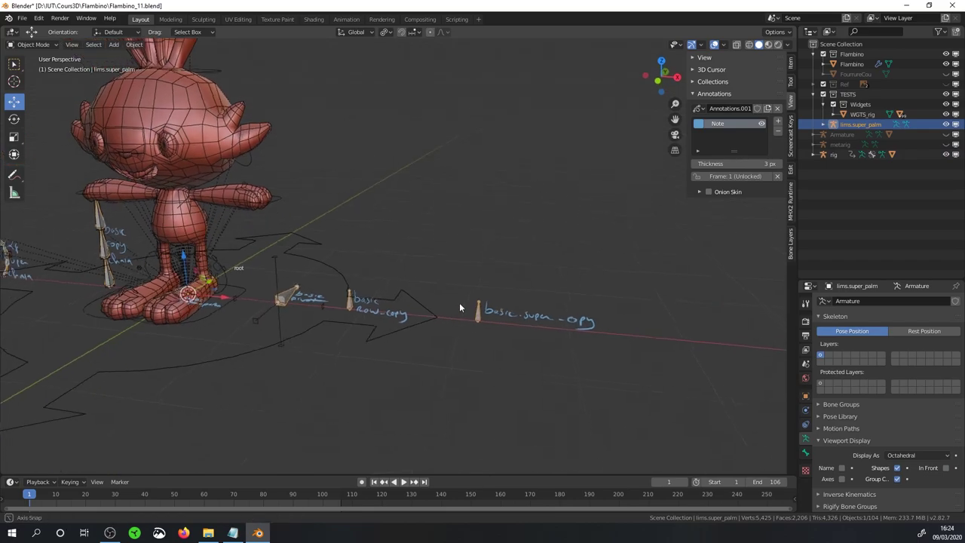
pyautogui.moveTo(459, 302); pyautogui.dragTo(489, 309, button='middle')
pyautogui.press('Tab')
pyautogui.press('Tab')
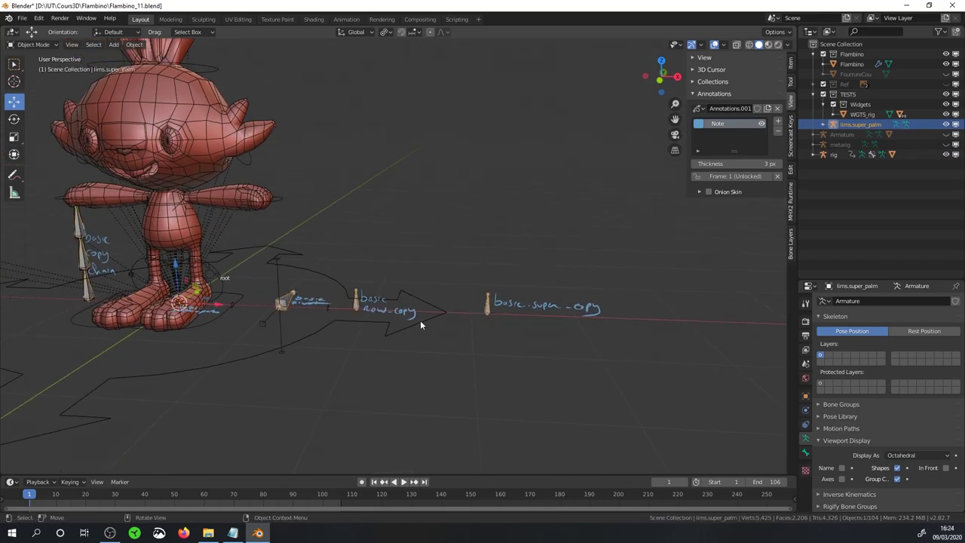
pyautogui.click(420, 319)
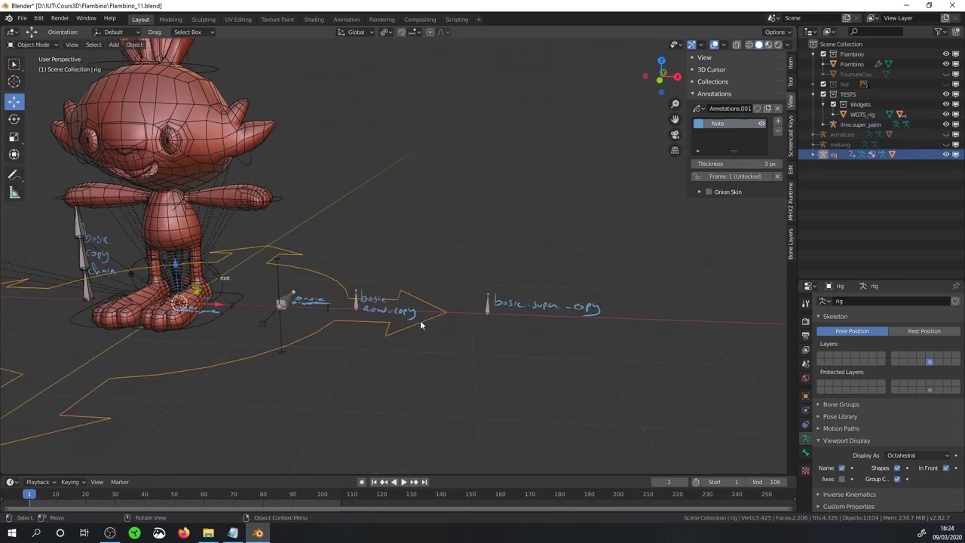
pyautogui.press('Delete')
# Hide the Widgets collection in the Outliner.
pyautogui.moveTo(508, 315); pyautogui.dragTo(416, 346, button='middle')
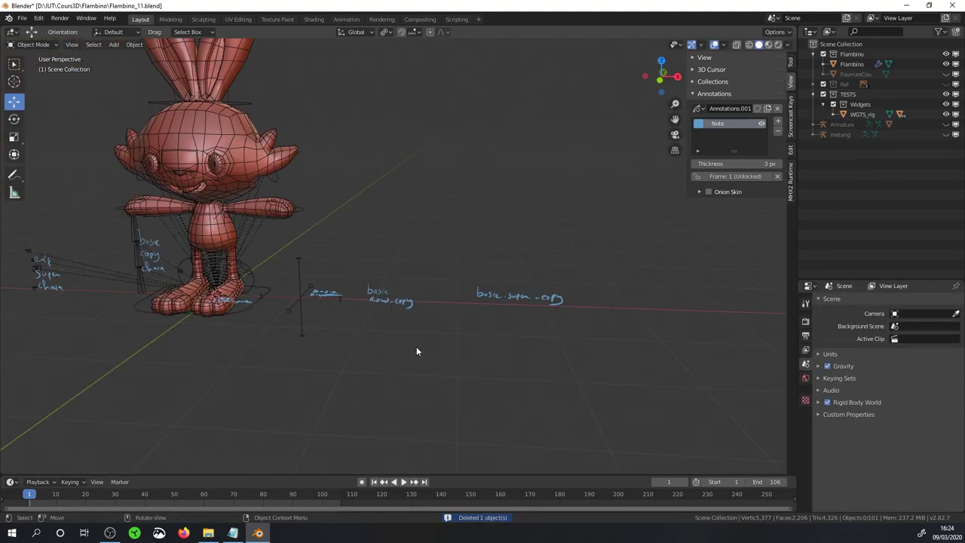
pyautogui.click(143, 255)
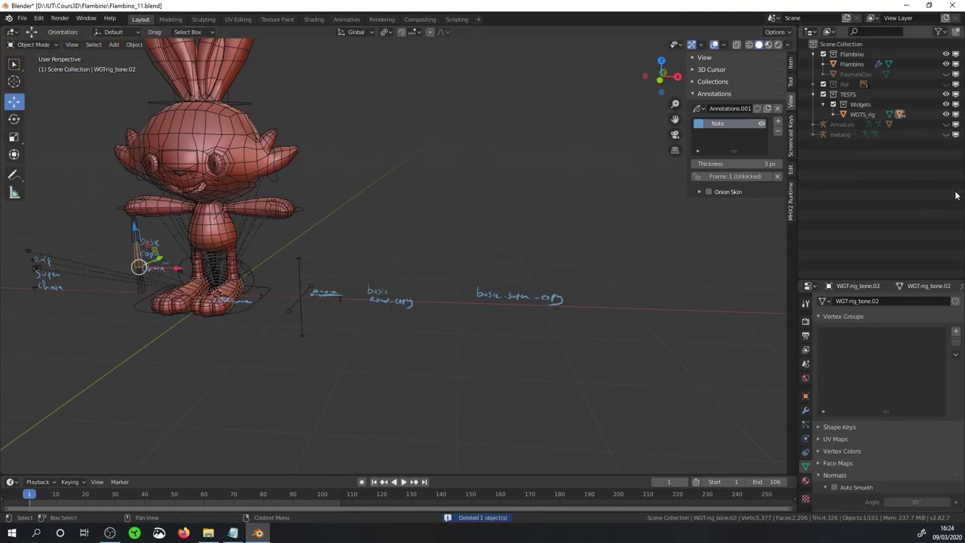
pyautogui.click(954, 94)
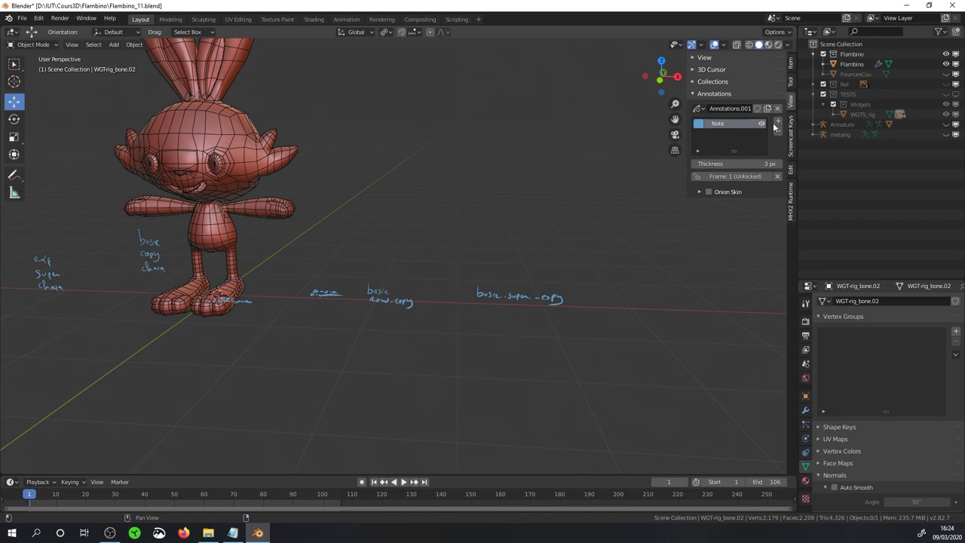
# Move the metarig into the Flambino collection.
pyautogui.keyDown('shift'); pyautogui.moveTo(316, 208); pyautogui.dragTo(399, 285, button='middle'); pyautogui.keyUp('shift')
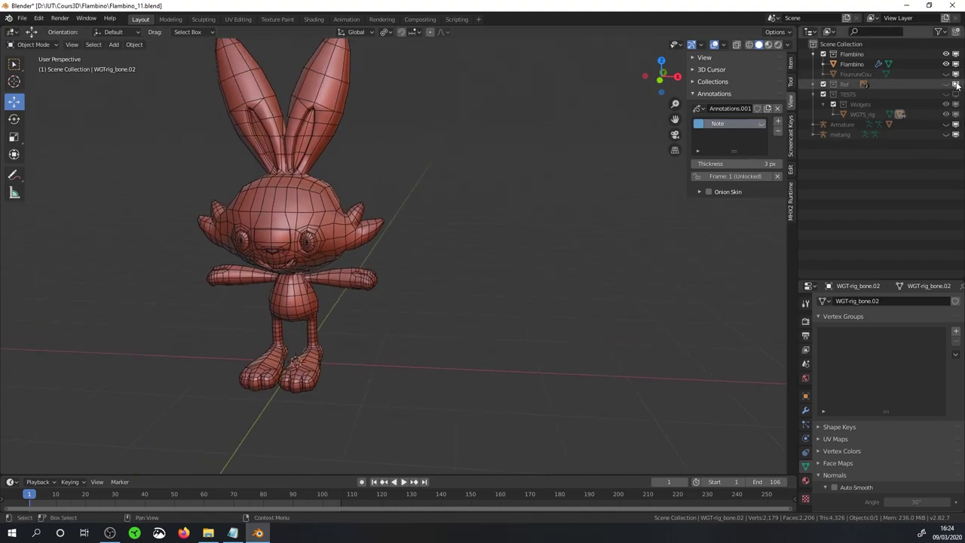
pyautogui.click(838, 135)
pyautogui.moveTo(833, 134); pyautogui.dragTo(844, 57)
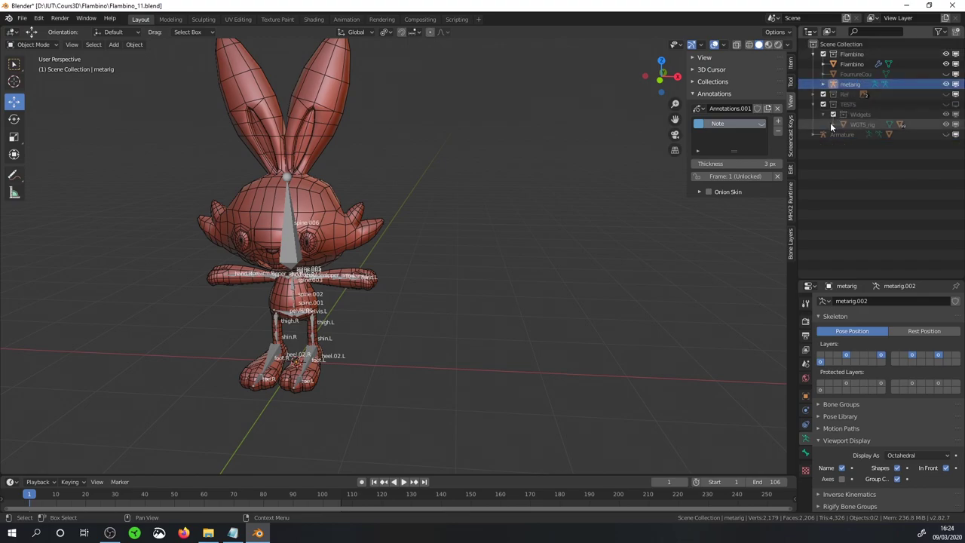
# Unhide the TESTS collection and old Armature, then delete the test objects and their children.
pyautogui.click(822, 104)
pyautogui.click(946, 104)
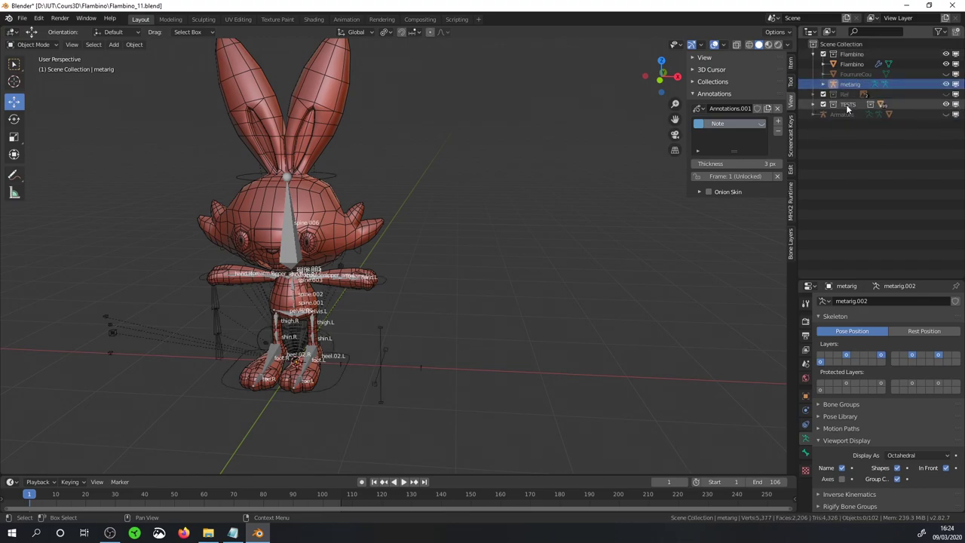
pyautogui.click(847, 105)
pyautogui.click(946, 114)
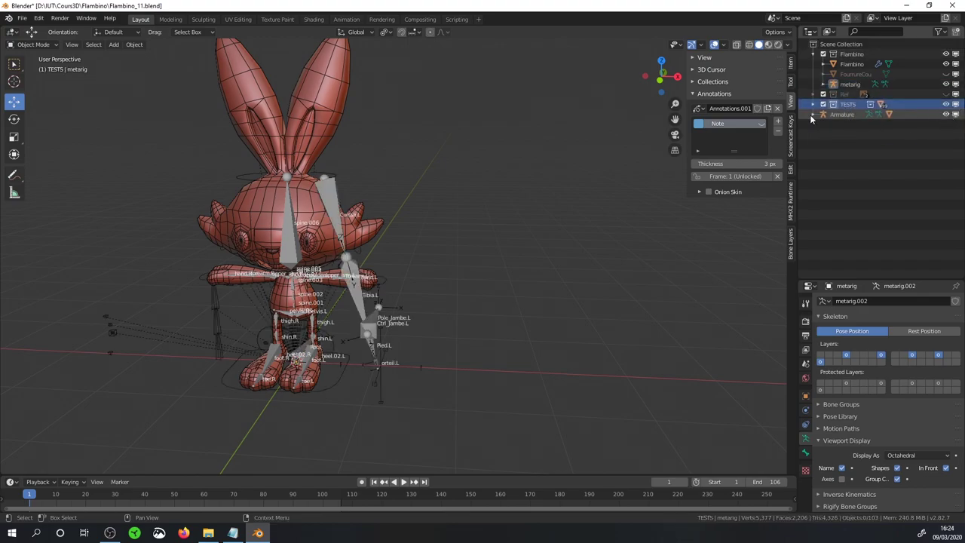
pyautogui.click(335, 302)
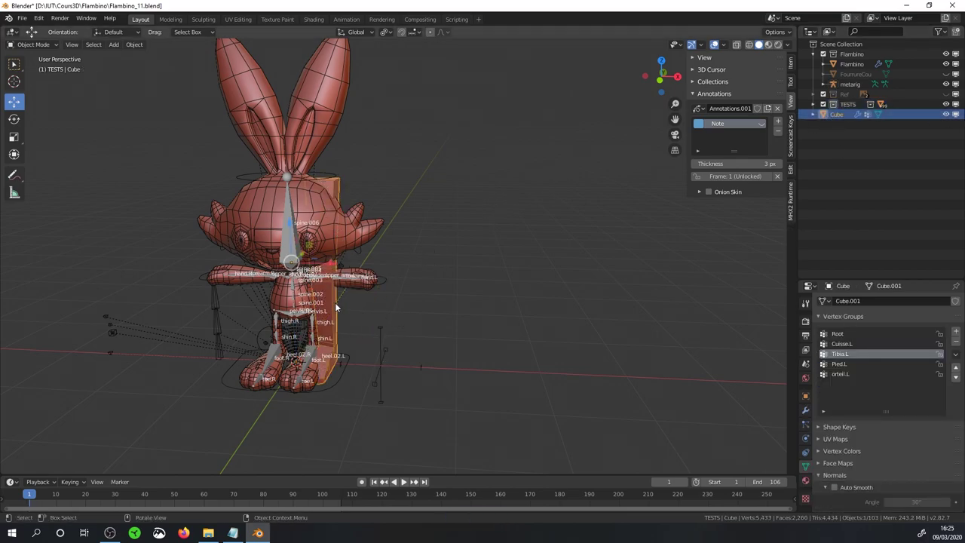
pyautogui.rightClick(822, 104)
pyautogui.click(823, 168)
pyautogui.moveTo(513, 241)
pyautogui.mouseDown(button='middle')
pyautogui.moveTo(479, 254)
pyautogui.moveTo(527, 280)
pyautogui.mouseUp(button='middle')
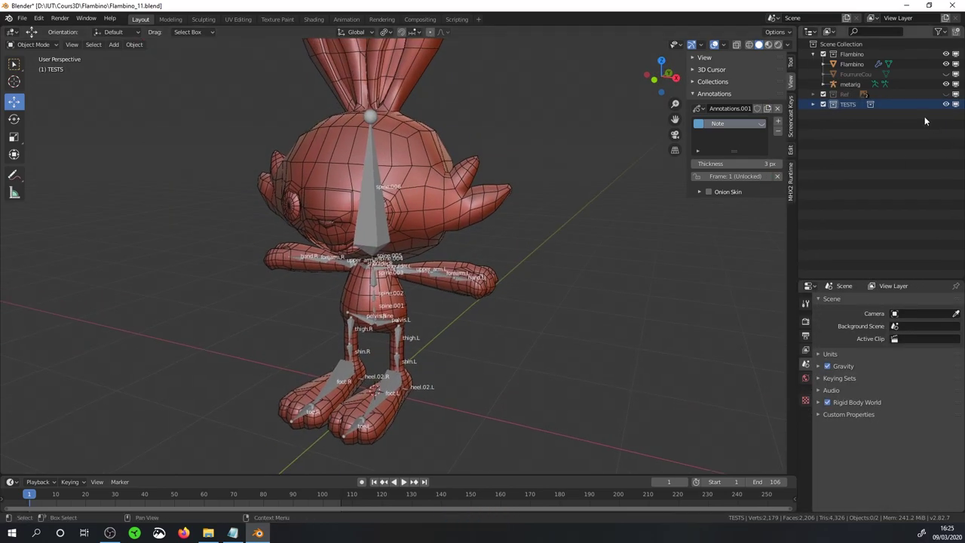
# Select the metarig, expand Rigify Buttons, and enter Edit Mode on its bones.
pyautogui.click(845, 86)
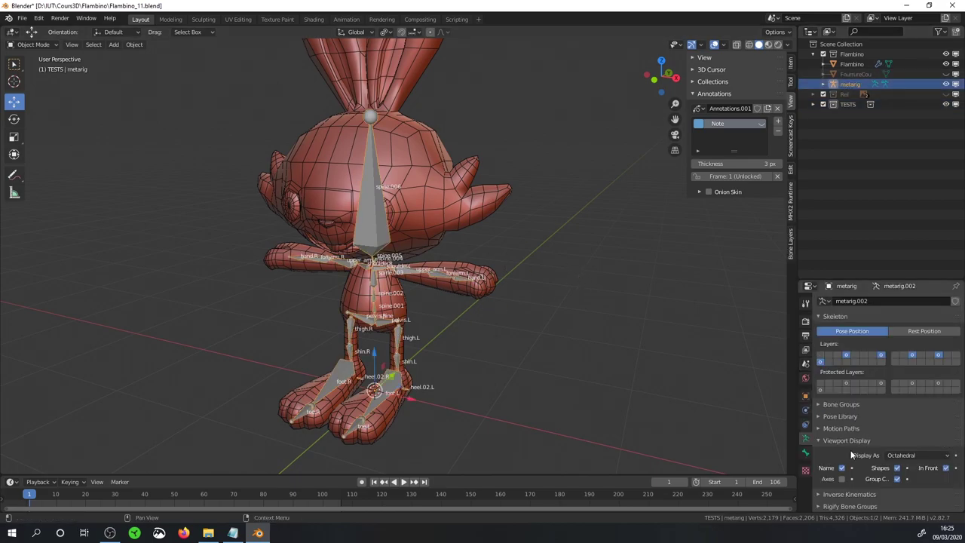
pyautogui.scroll(-3, 852, 455)
pyautogui.scroll(1, 818, 463)
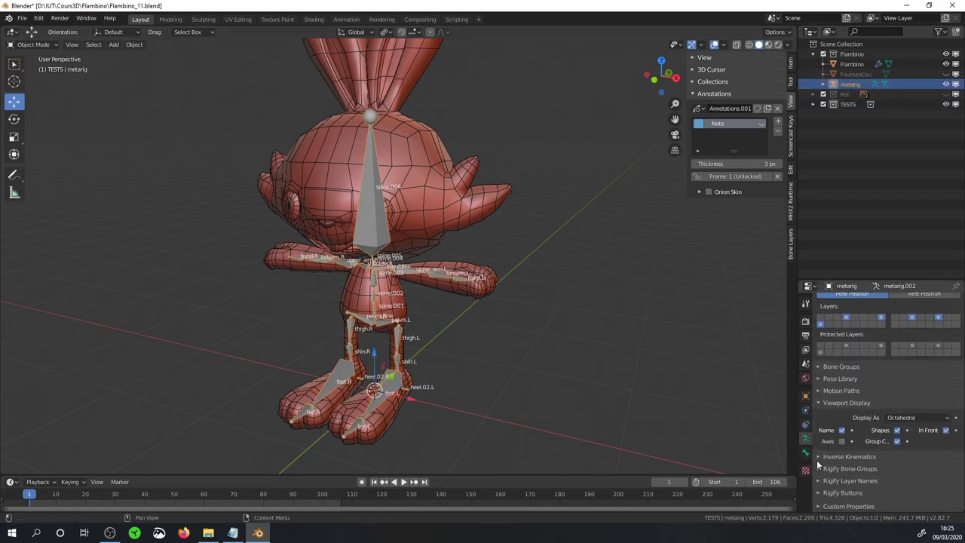
pyautogui.click(817, 493)
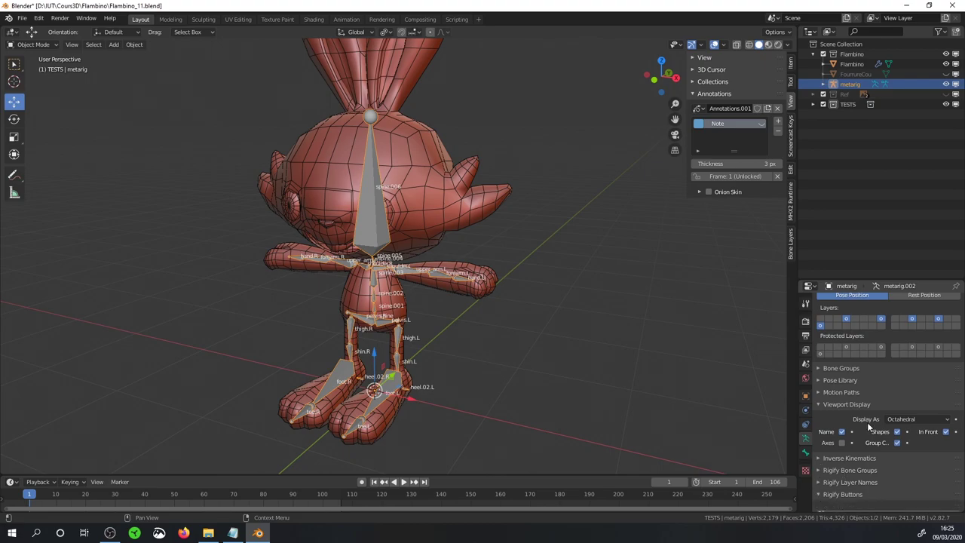
pyautogui.scroll(-2, 872, 428)
pyautogui.scroll(1, 877, 452)
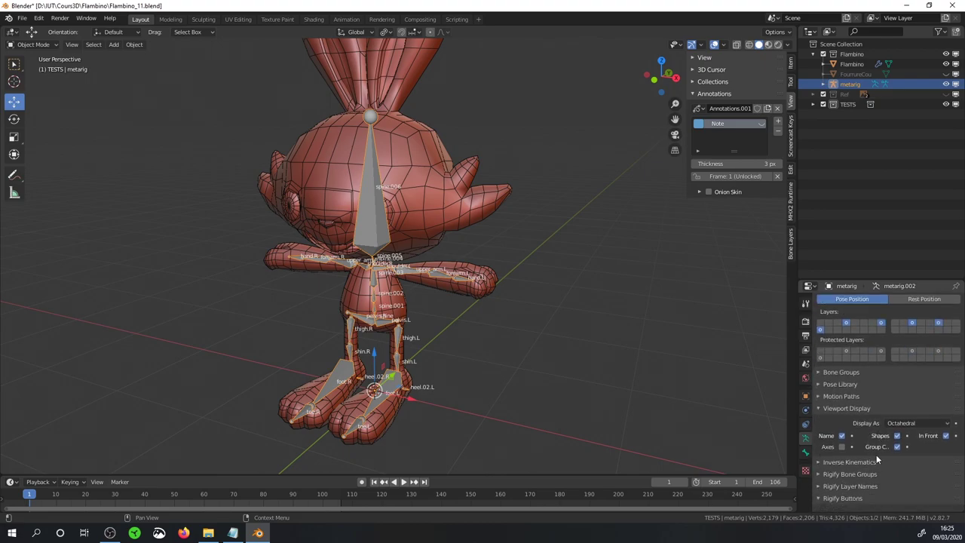
pyautogui.scroll(-1, 876, 467)
pyautogui.press('Tab')
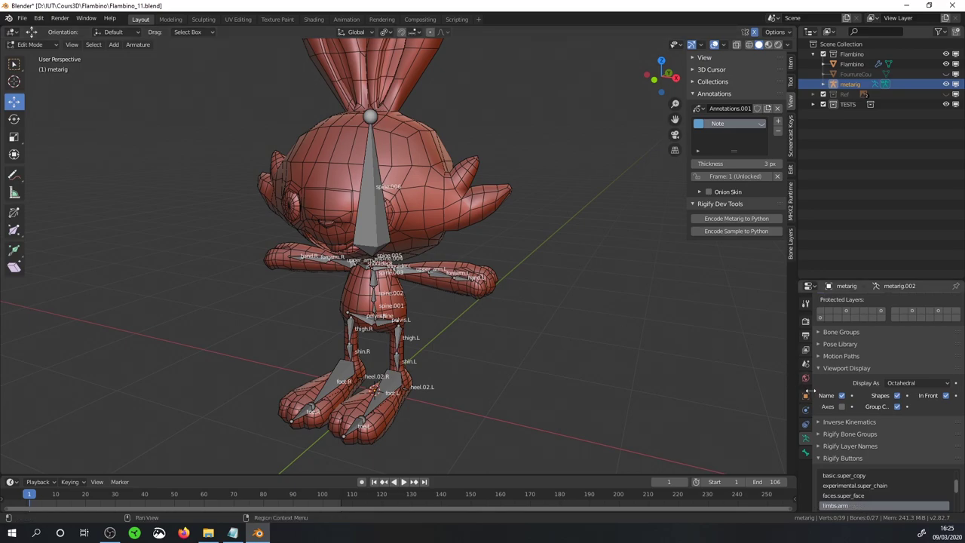
# Add a three-bone basic.copy_chain sample and raise it 2.28 m up to the head.
pyautogui.scroll(1, 857, 486)
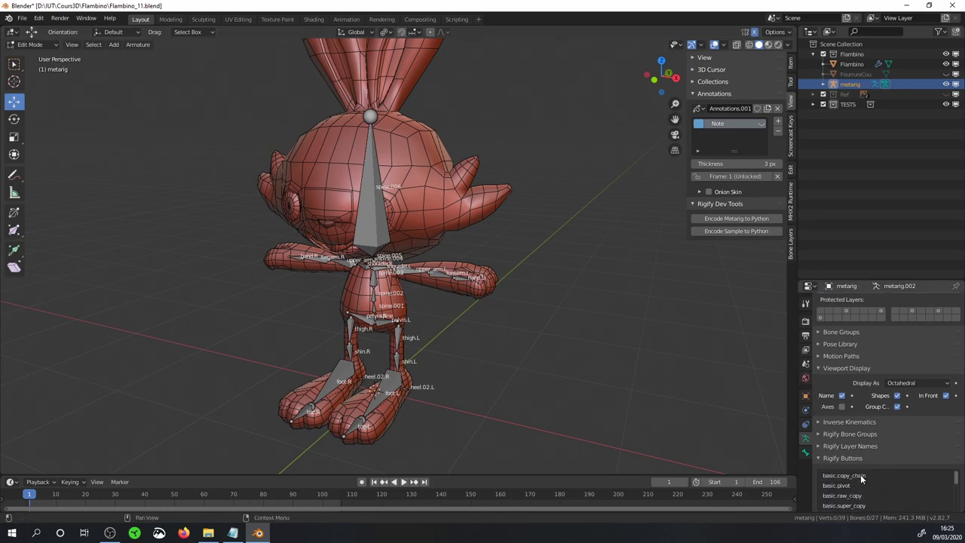
pyautogui.scroll(2, 862, 476)
pyautogui.scroll(-2, 887, 475)
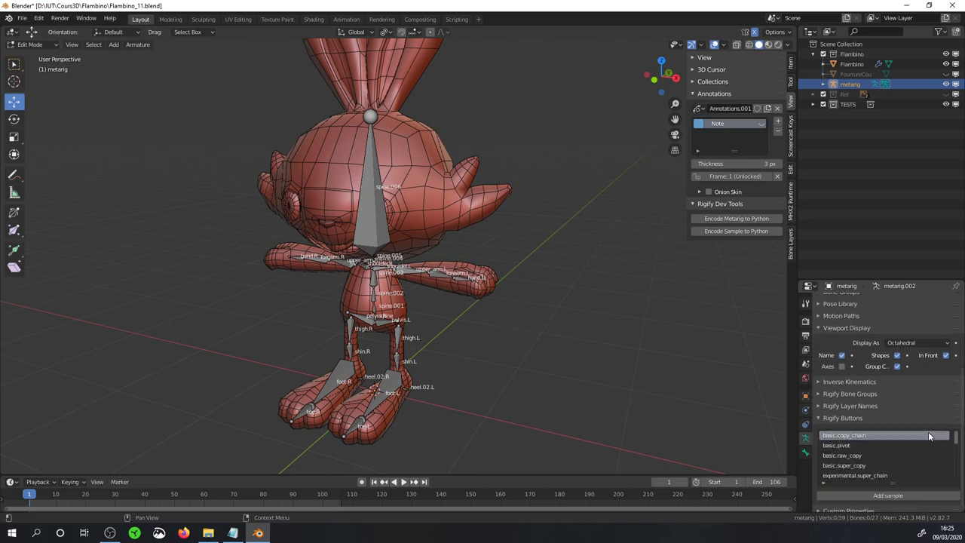
pyautogui.click(887, 495)
pyautogui.press('g')
pyautogui.press('z')
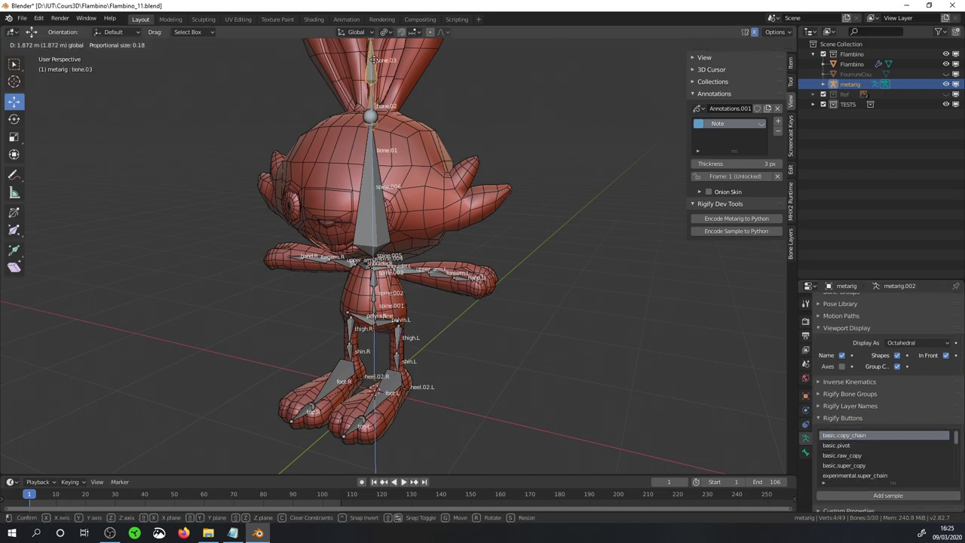
pyautogui.click(498, 146)
# From the front view, bend the chain along the ear from base to tip.
pyautogui.press('KP_1')
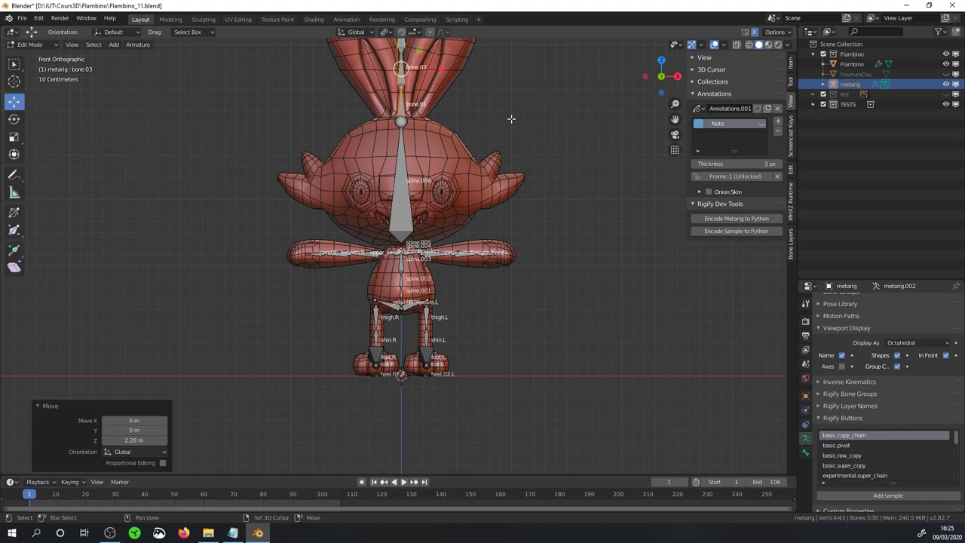
pyautogui.scroll(2, 498, 145)
pyautogui.keyDown('shift'); pyautogui.moveTo(499, 145); pyautogui.dragTo(429, 406, button='middle'); pyautogui.keyUp('shift')
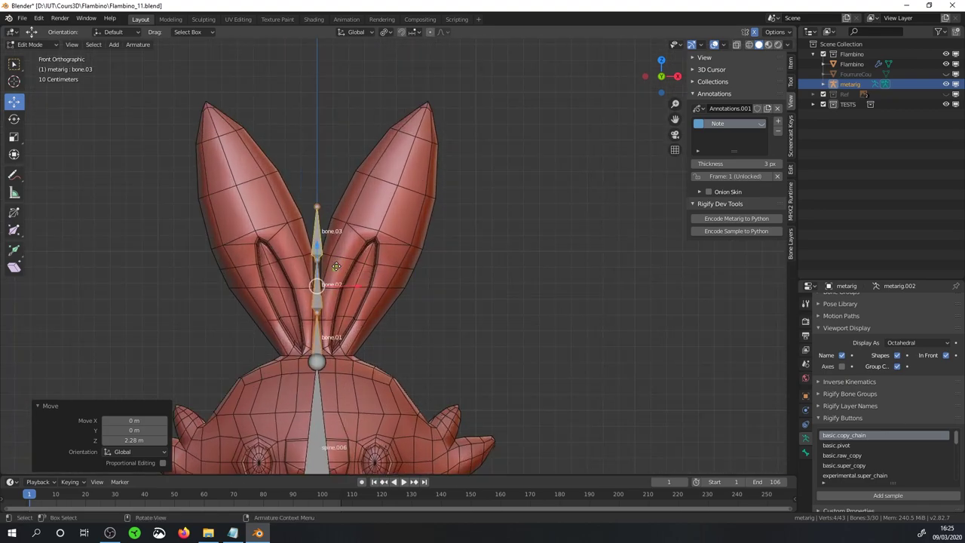
pyautogui.press('g')
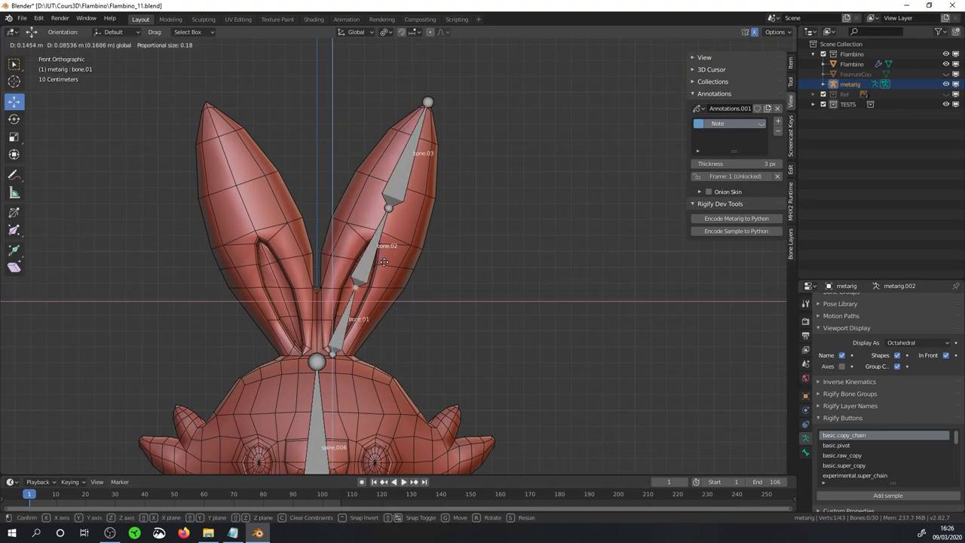
pyautogui.click(384, 261)
pyautogui.moveTo(375, 275); pyautogui.dragTo(377, 252)
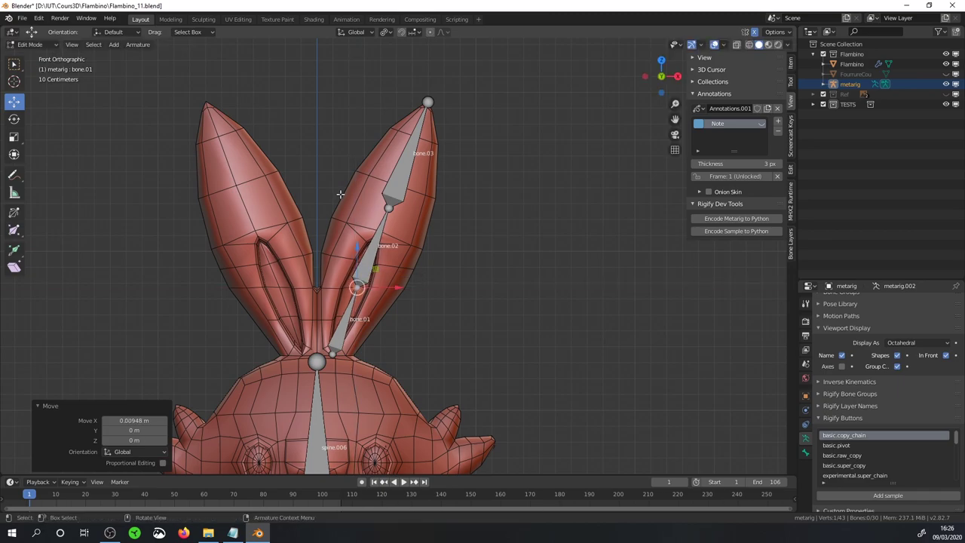
# Loop-cut a new edge loop across the Flambino ear near the bone.02 joint and widen it.
pyautogui.hotkey('ctrl', 'Tab')
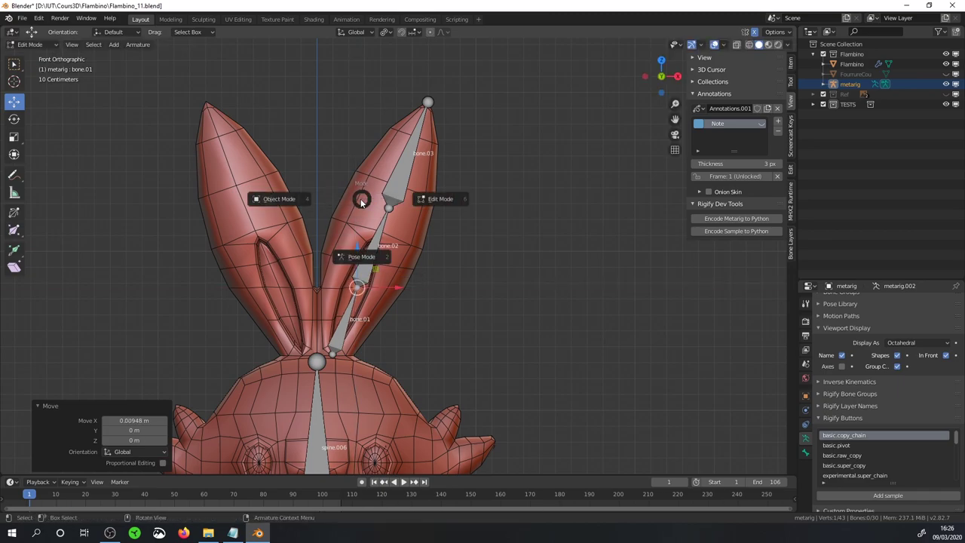
pyautogui.click(315, 194)
pyautogui.click(344, 190)
pyautogui.hotkey('ctrl', 'Tab')
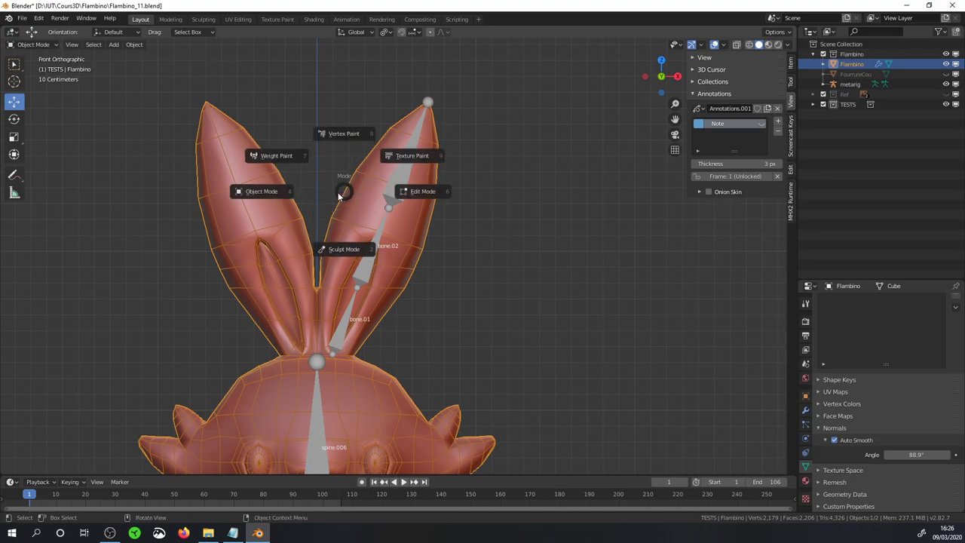
pyautogui.click(354, 199)
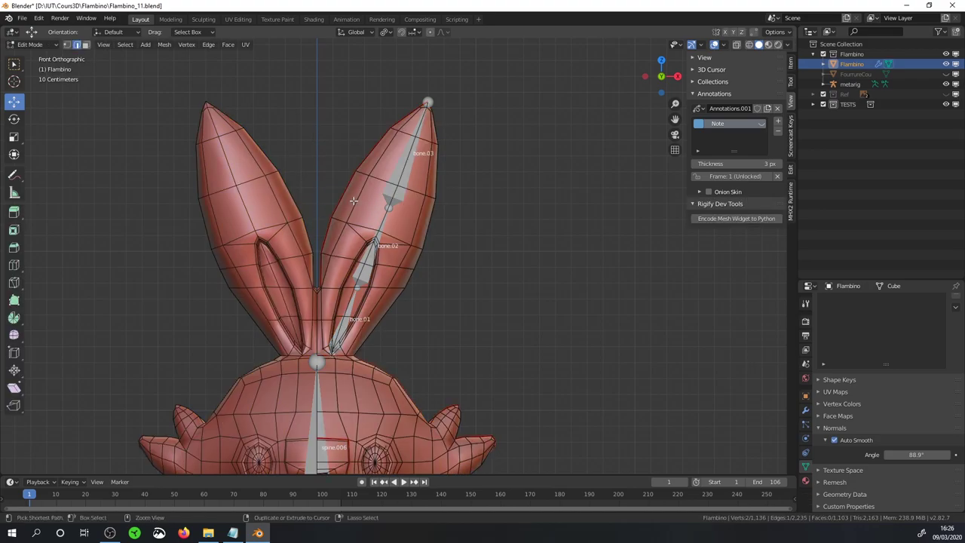
pyautogui.hotkey('ctrl', 'r')
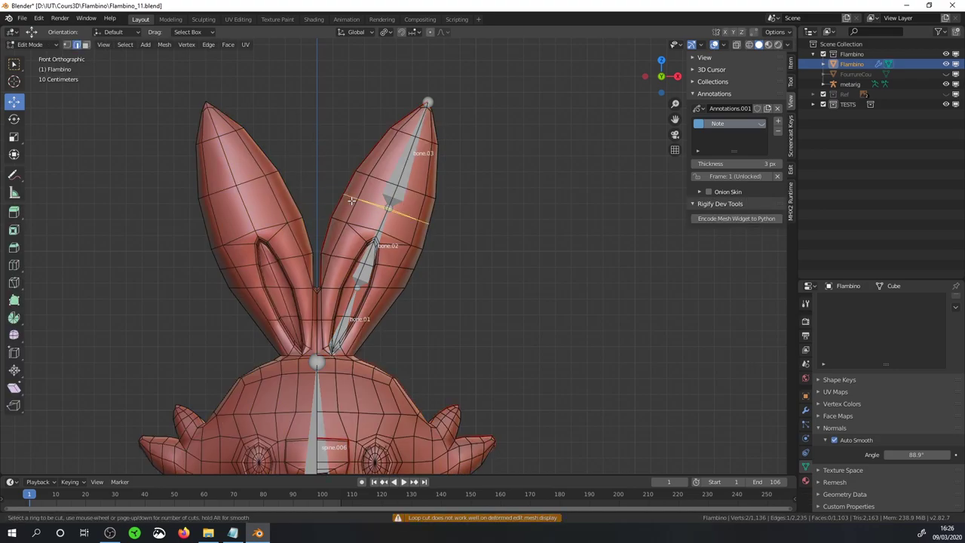
pyautogui.click(351, 198)
pyautogui.click(351, 197)
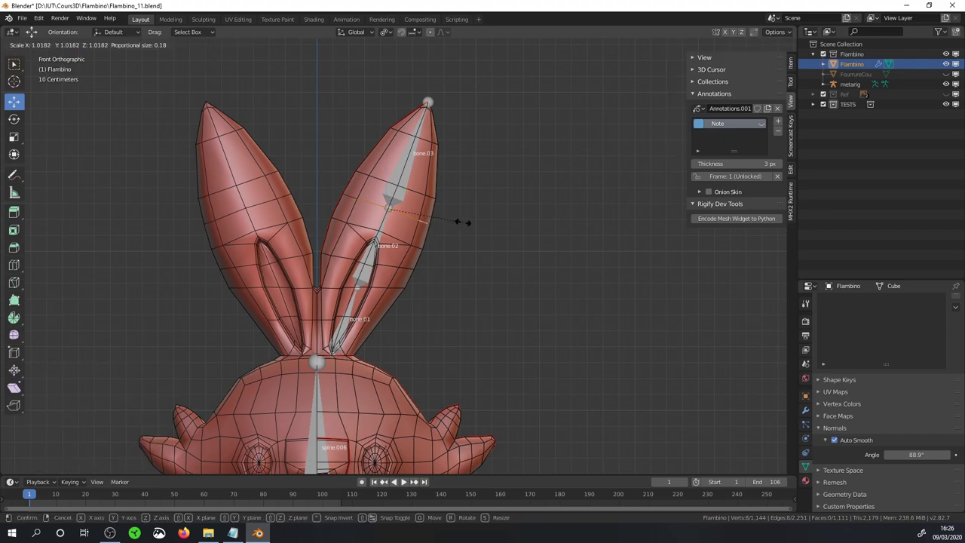
pyautogui.press('Tab')
# Finish widening the edge loop to 1.0182 and select the metarig for bone editing.
pyautogui.press('Tab')
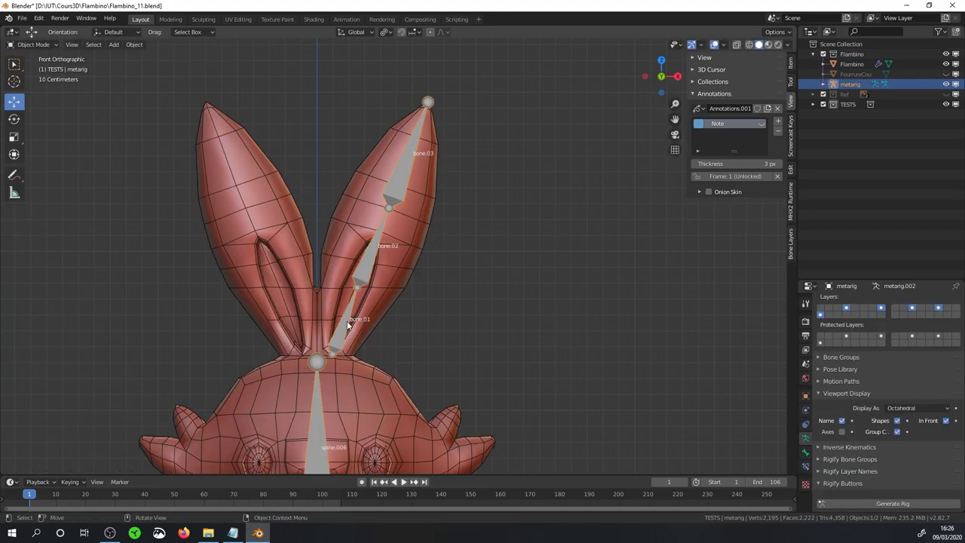
pyautogui.press('Tab')
pyautogui.click(348, 324)
pyautogui.press('Tab')
# Rename the bottom and middle ear bones Ear01.L and Ear02.L.
pyautogui.click(347, 321)
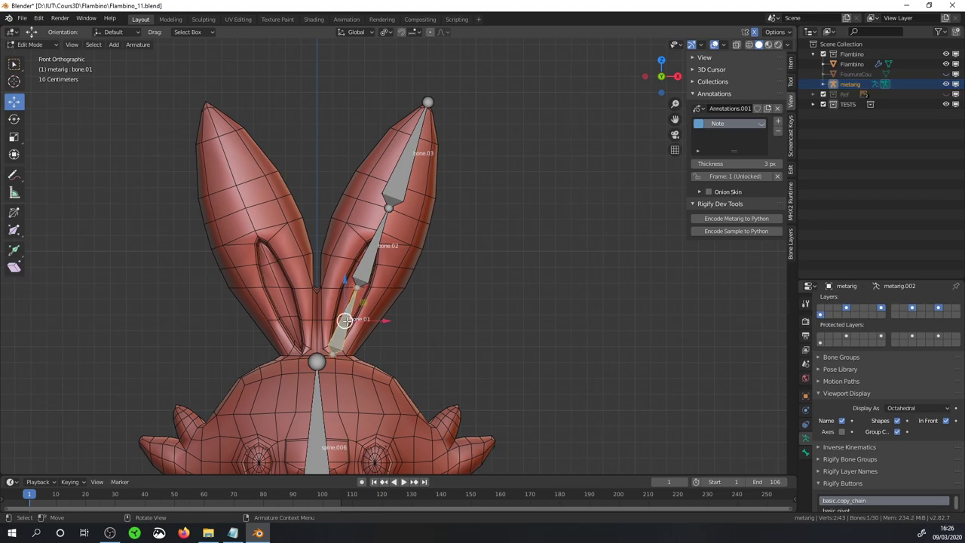
pyautogui.press('F2')
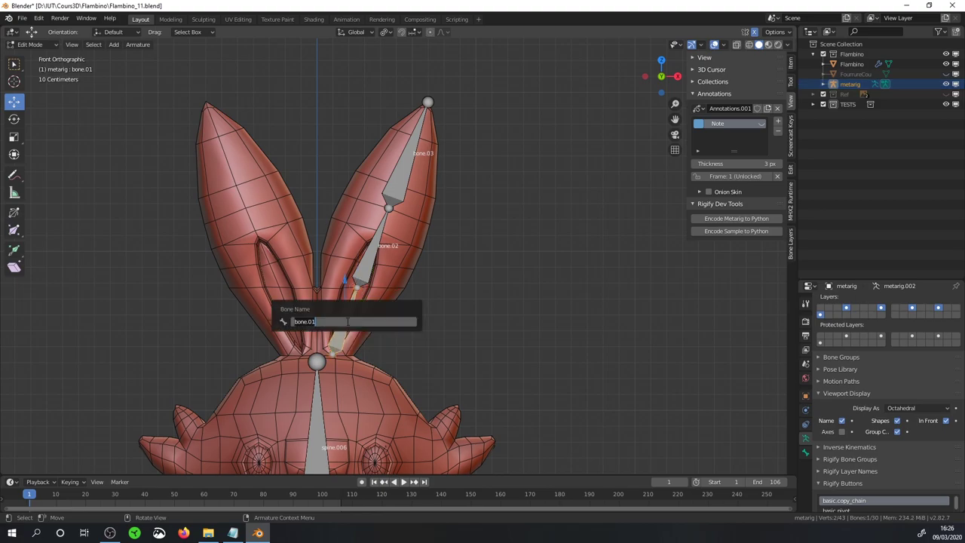
pyautogui.write('Ear01')
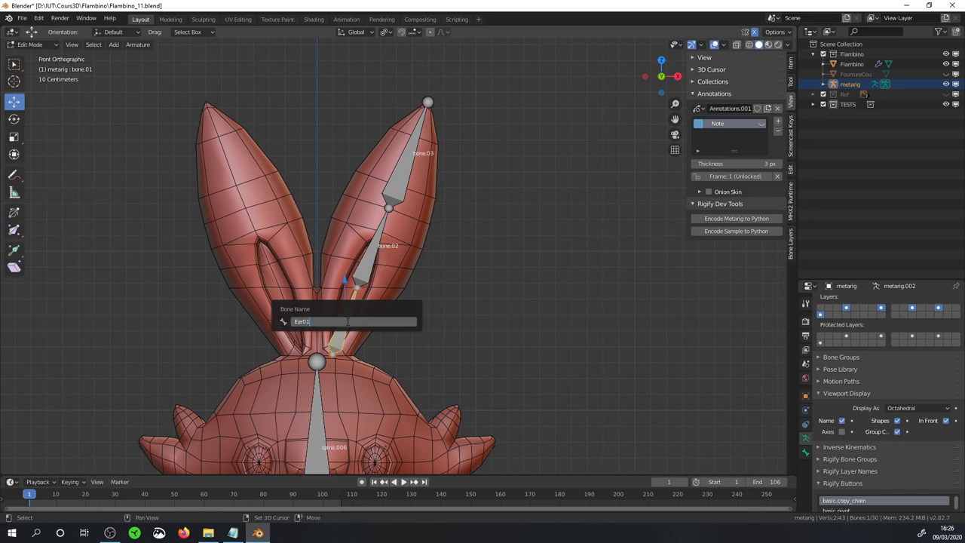
pyautogui.write('.L')
pyautogui.press('Return')
pyautogui.click(366, 269)
pyautogui.press('F2')
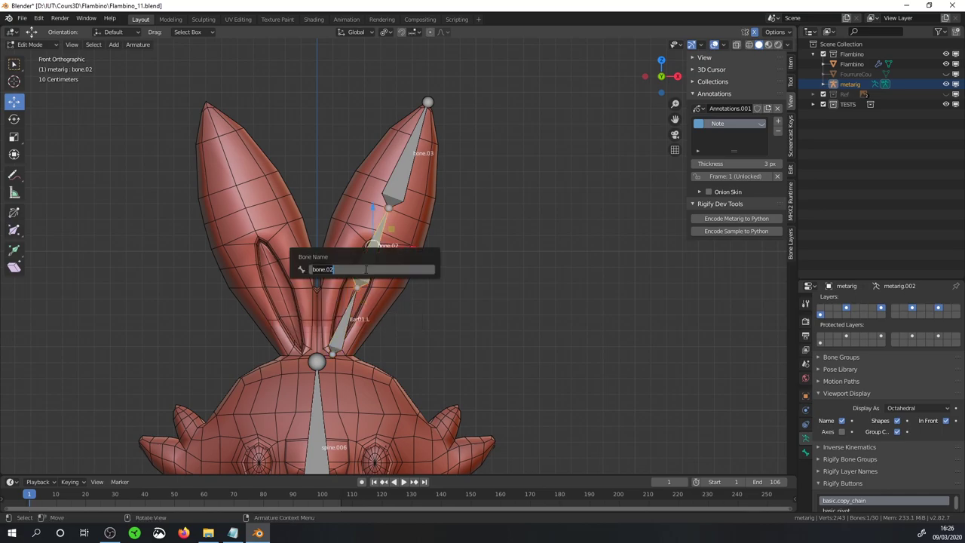
pyautogui.write('Ear02.L')
pyautogui.press('Return')
# Rename the top ear bone Ear03.L.
pyautogui.click(397, 178)
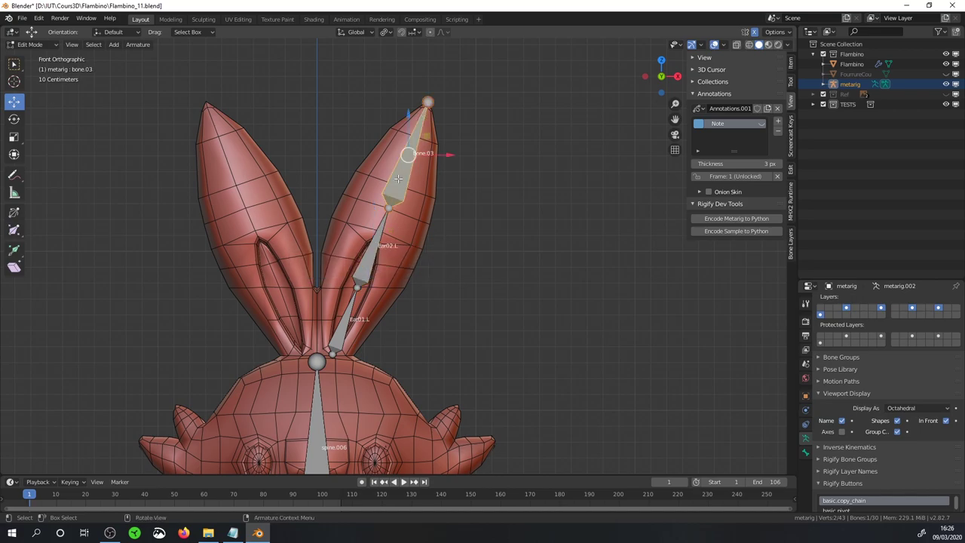
pyautogui.press('F2')
pyautogui.write('Ear')
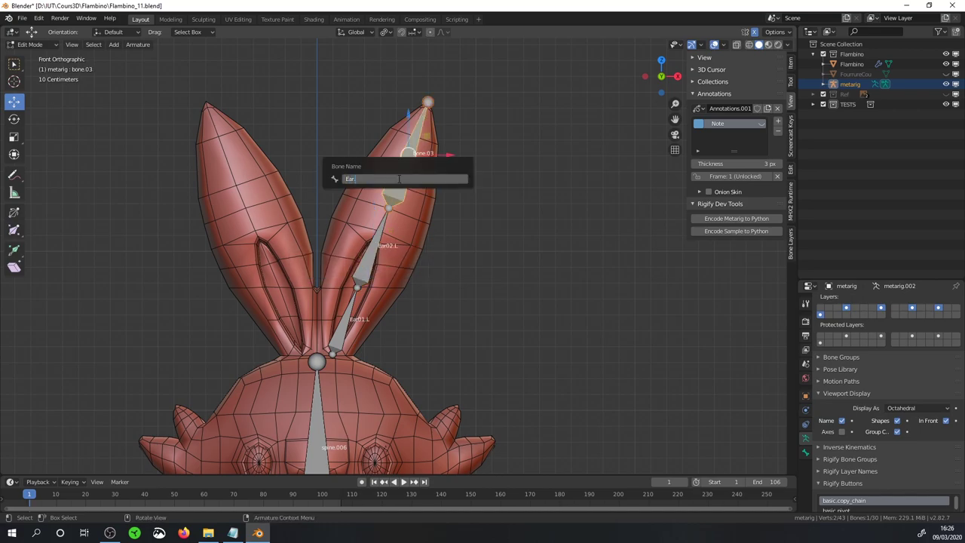
pyautogui.press('BackSpace')
pyautogui.write('.L')
pyautogui.press('Return')
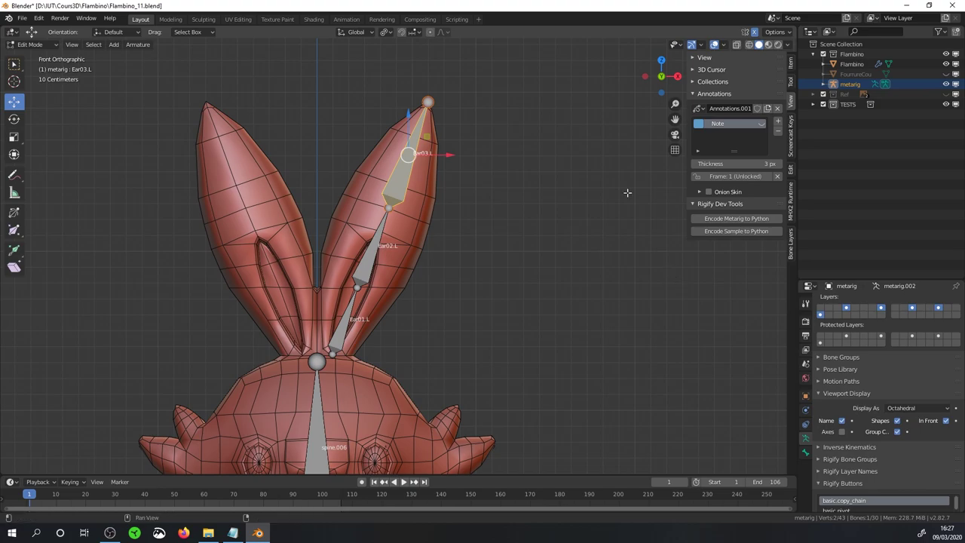
# Check the current parents of Ear02.L, Ear03.L and Ear01.L in Bone properties.
pyautogui.scroll(-2, 477, 346)
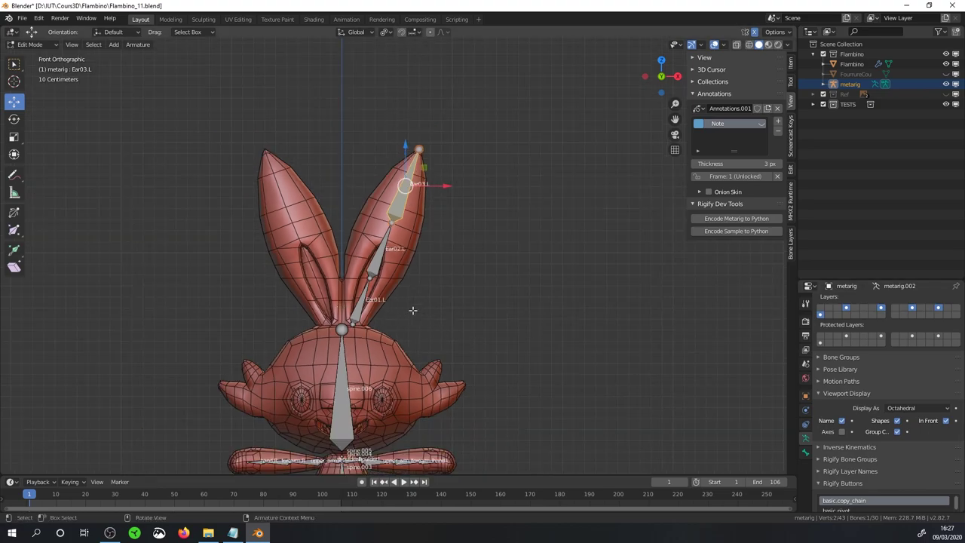
pyautogui.click(381, 253)
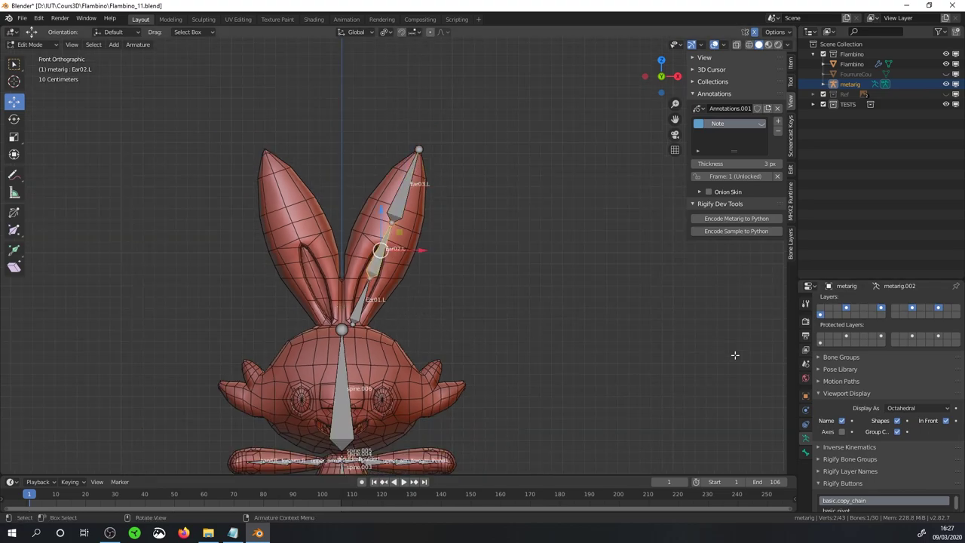
pyautogui.click(804, 453)
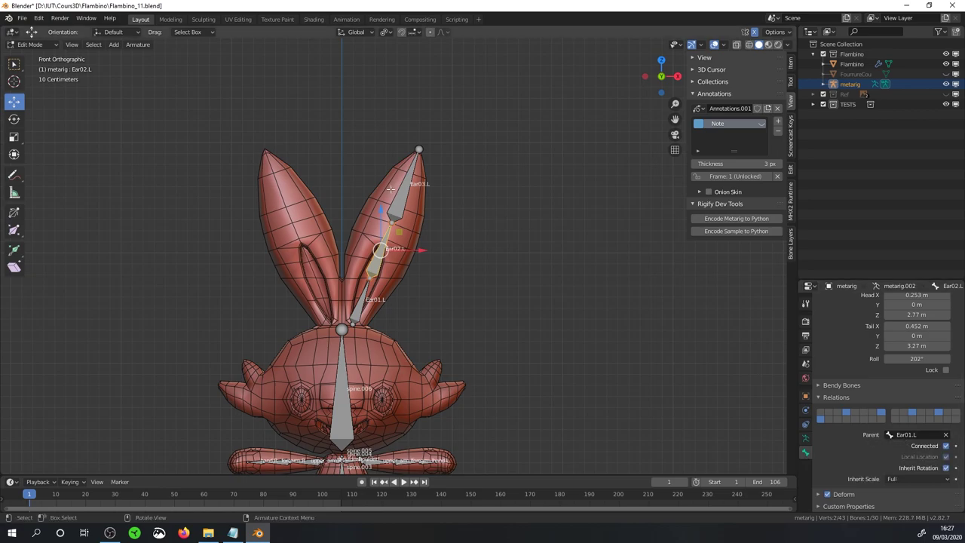
pyautogui.click(390, 188)
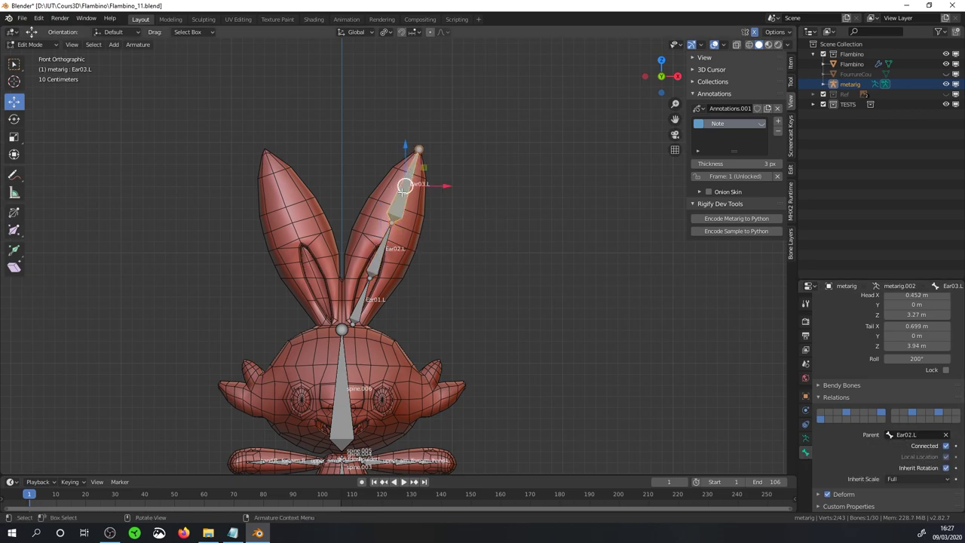
pyautogui.click(360, 300)
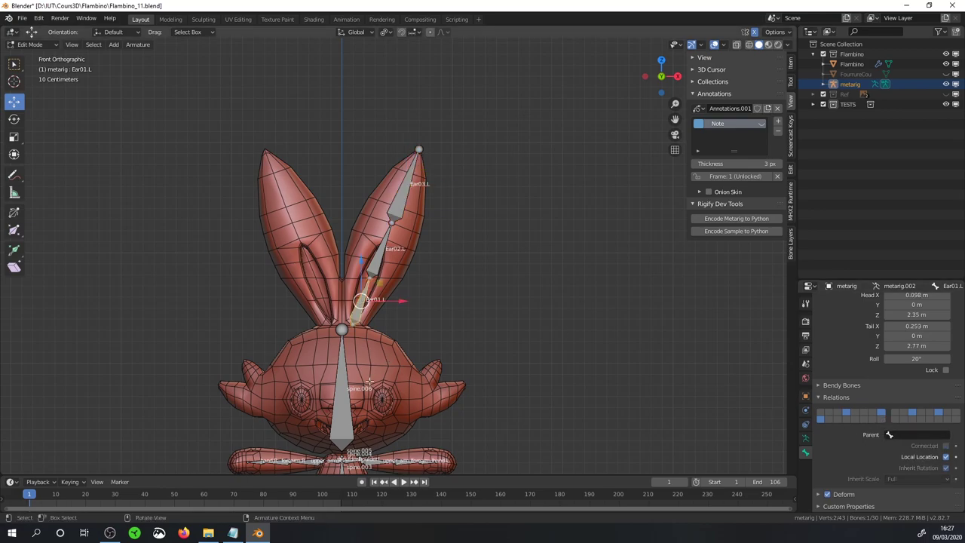
# Select spine.006, cancel an accidental pose rotation, and return the metarig to Edit Mode.
pyautogui.click(341, 388)
pyautogui.hotkey('ctrl', 'Tab')
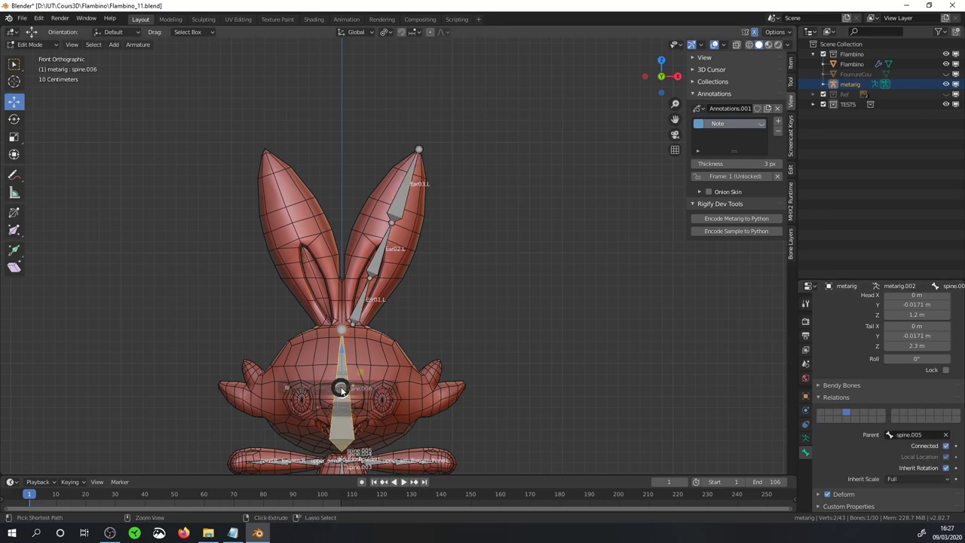
pyautogui.click(340, 434)
pyautogui.press('r')
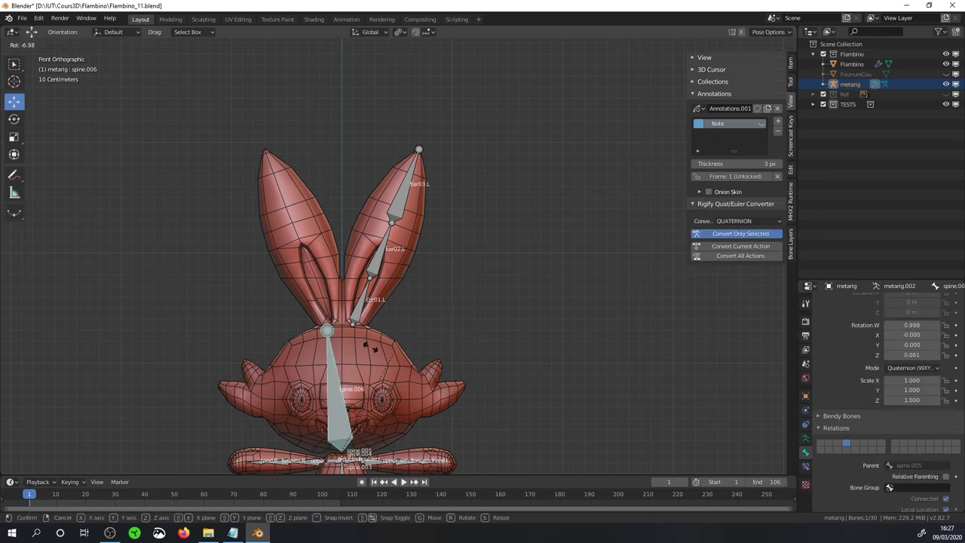
pyautogui.rightClick(470, 351)
pyautogui.hotkey('ctrl', 'Tab')
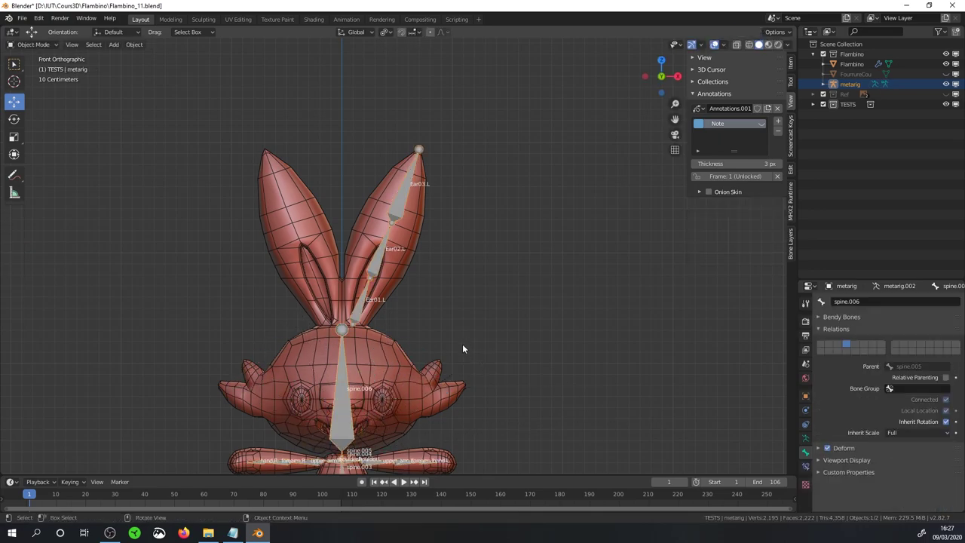
pyautogui.click(362, 303)
pyautogui.press('Tab')
pyautogui.press('Tab')
pyautogui.click(361, 301)
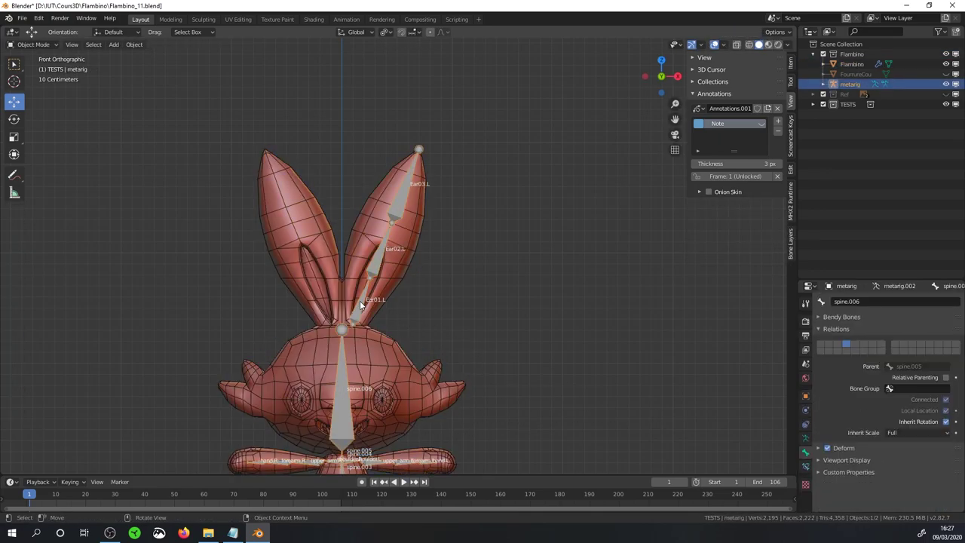
pyautogui.press('Tab')
# Parent Ear01.L to spine.006 with Keep Offset, then select Ear02.L and Ear03.L.
pyautogui.click(360, 301)
pyautogui.click(342, 366)
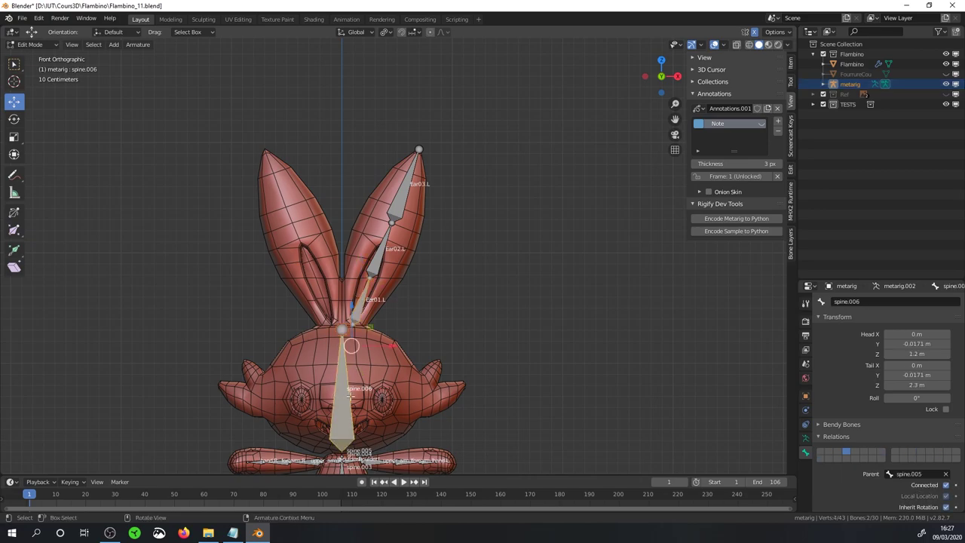
pyautogui.hotkey('ctrl', 'p')
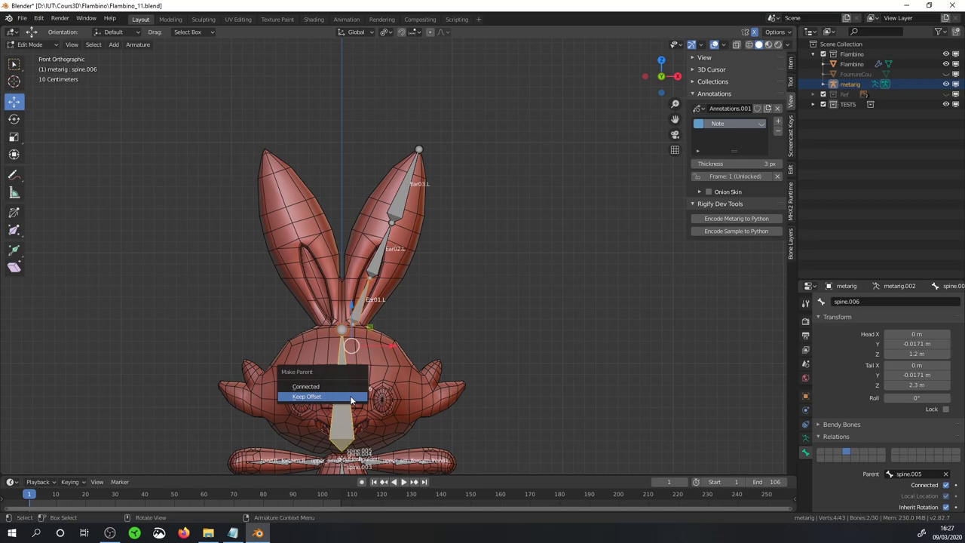
pyautogui.click(350, 395)
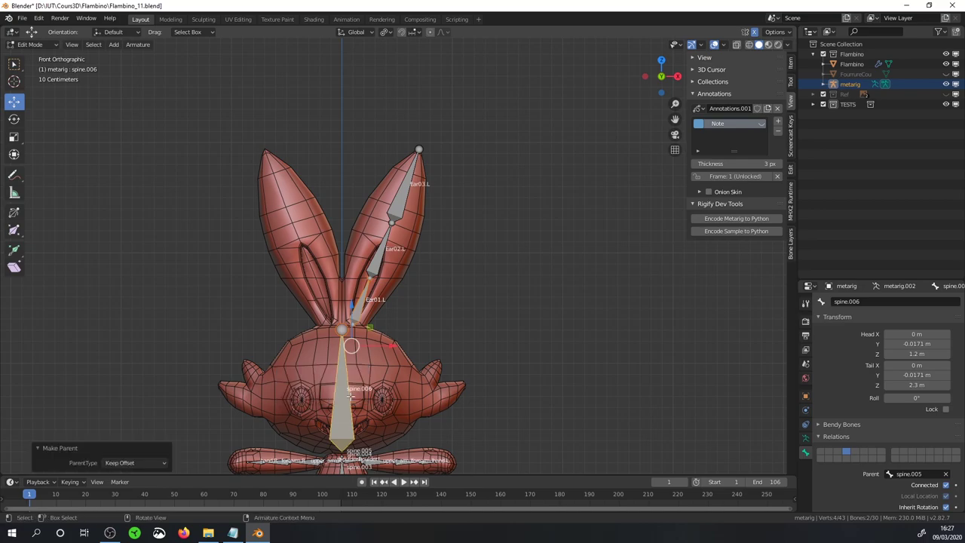
pyautogui.click(374, 254)
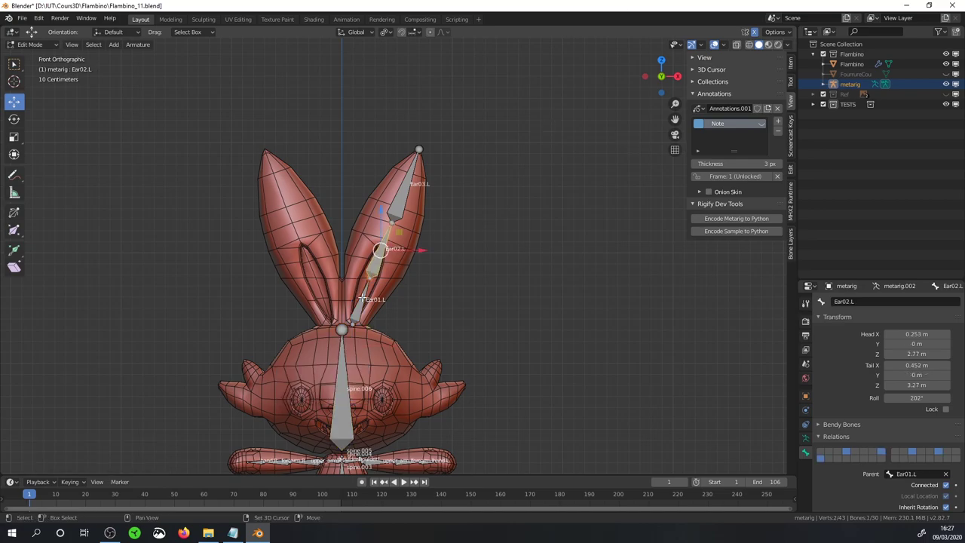
pyautogui.keyDown('shift'); pyautogui.click(402, 190); pyautogui.keyUp('shift')
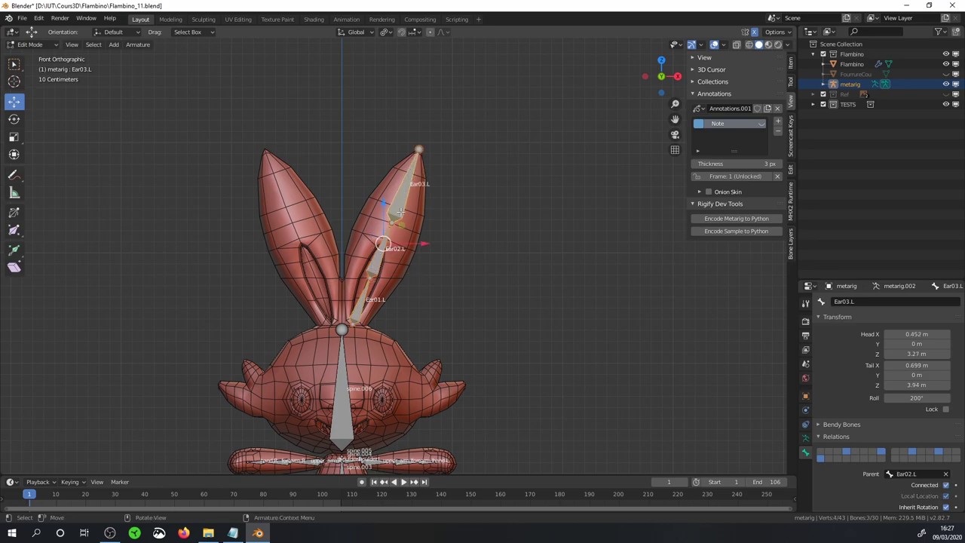
# Symmetrize the left ear bones into Ear01.R, Ear02.R and Ear03.R and check from the front.
pyautogui.rightClick(379, 256)
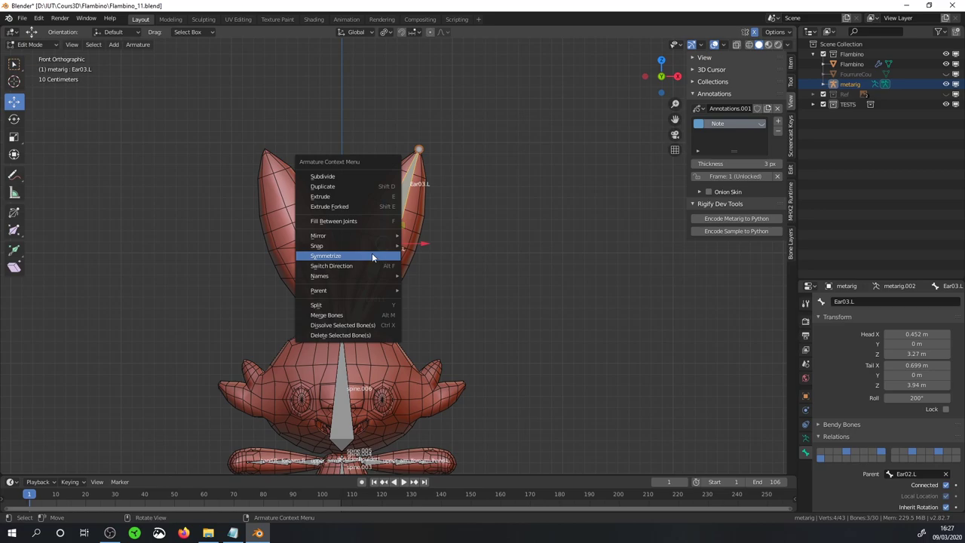
pyautogui.click(371, 254)
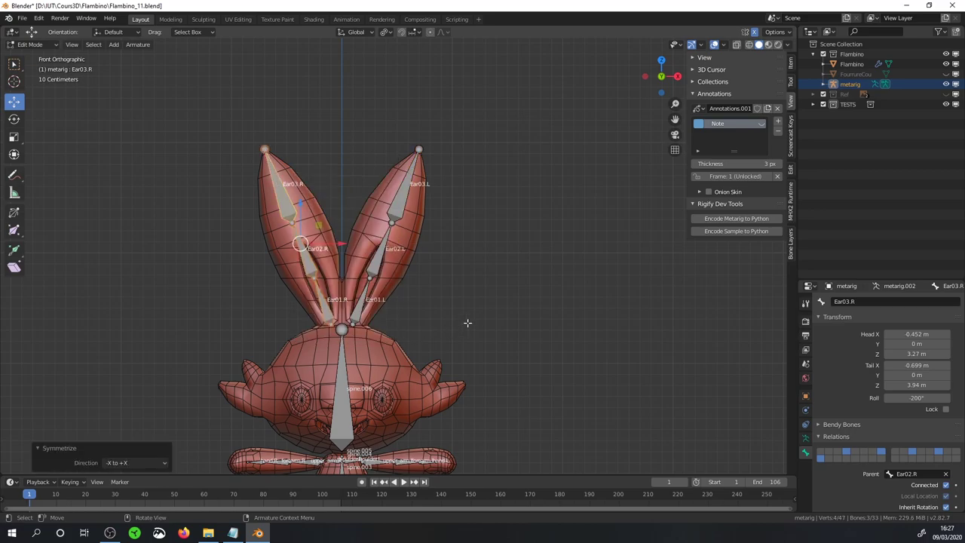
pyautogui.moveTo(467, 322); pyautogui.dragTo(200, 188, button='middle')
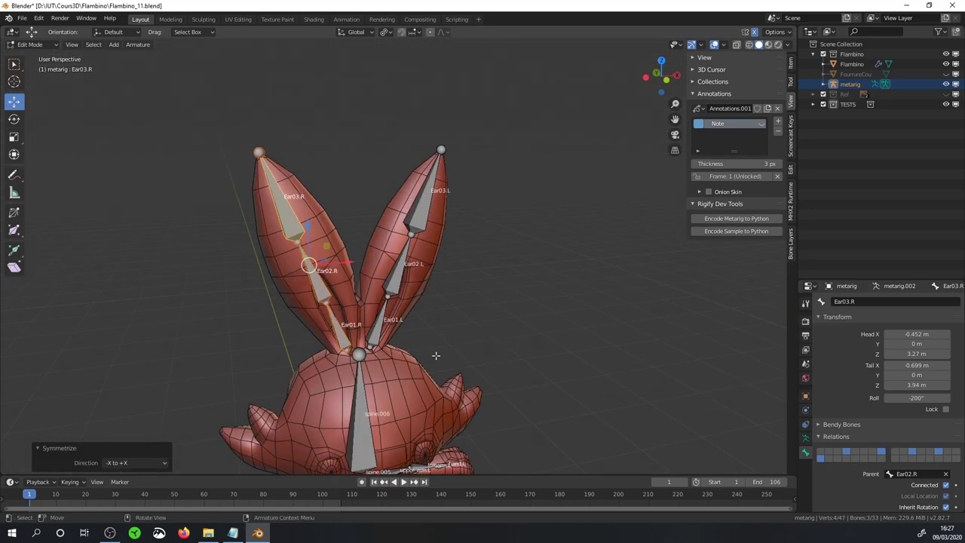
pyautogui.press('KP_1')
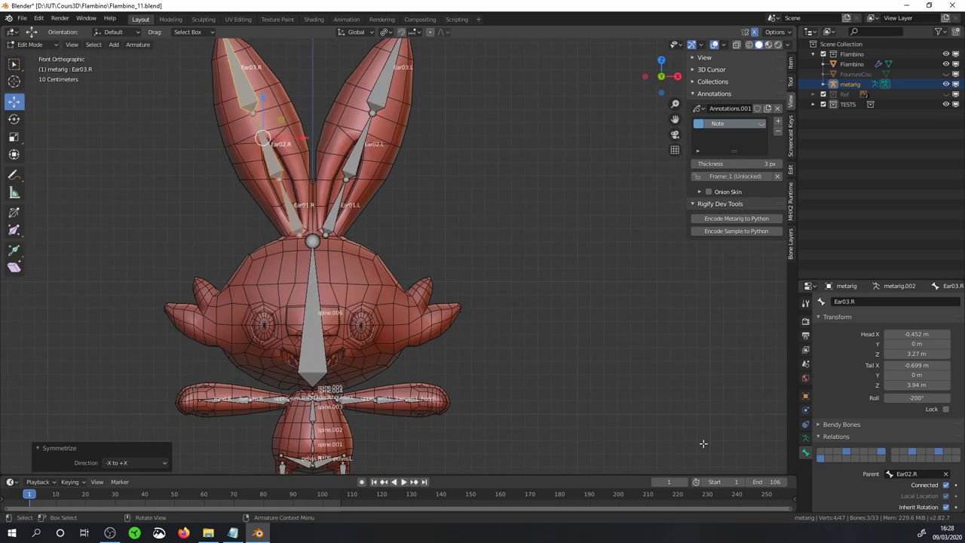
# Add a basic.super_copy sample bone and move it onto the left cheek tuft.
pyautogui.click(805, 438)
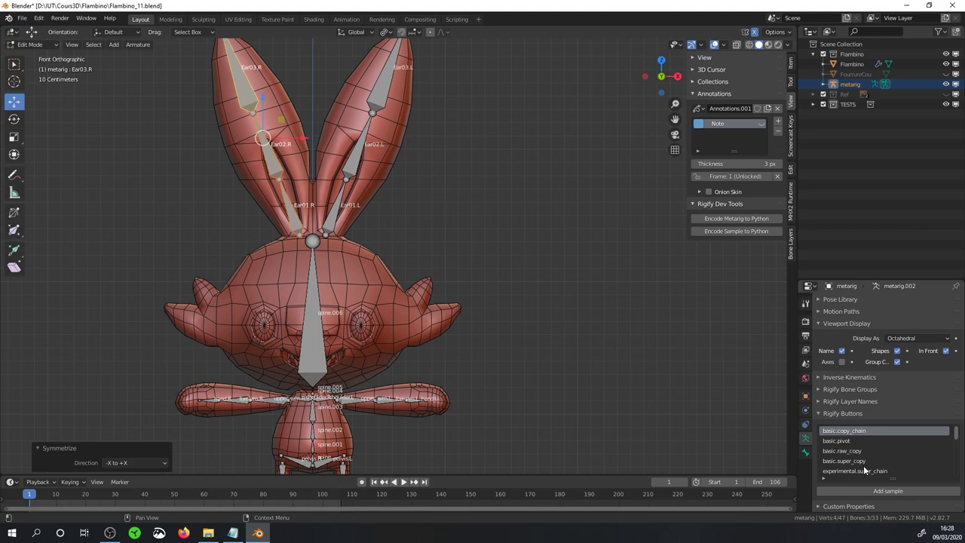
pyautogui.click(859, 462)
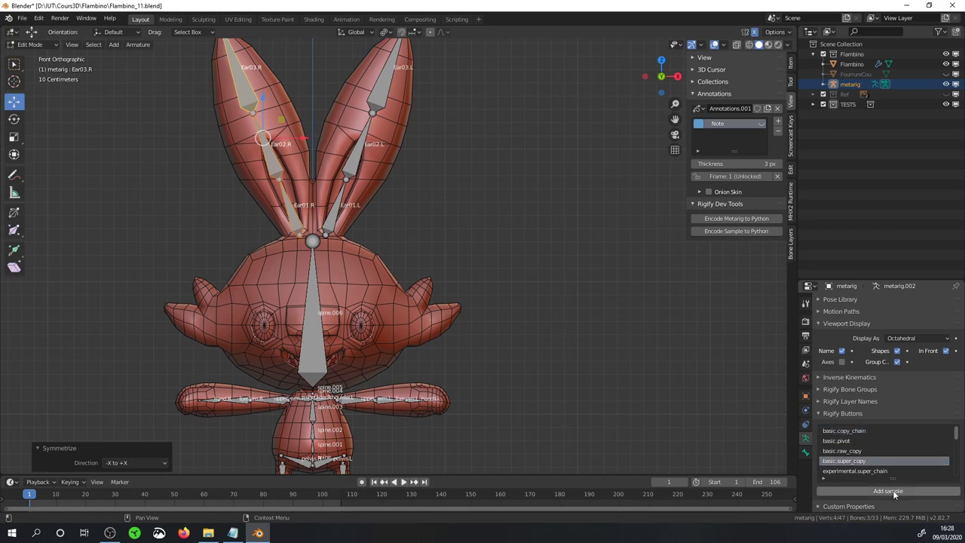
pyautogui.click(888, 490)
pyautogui.scroll(-4, 350, 359)
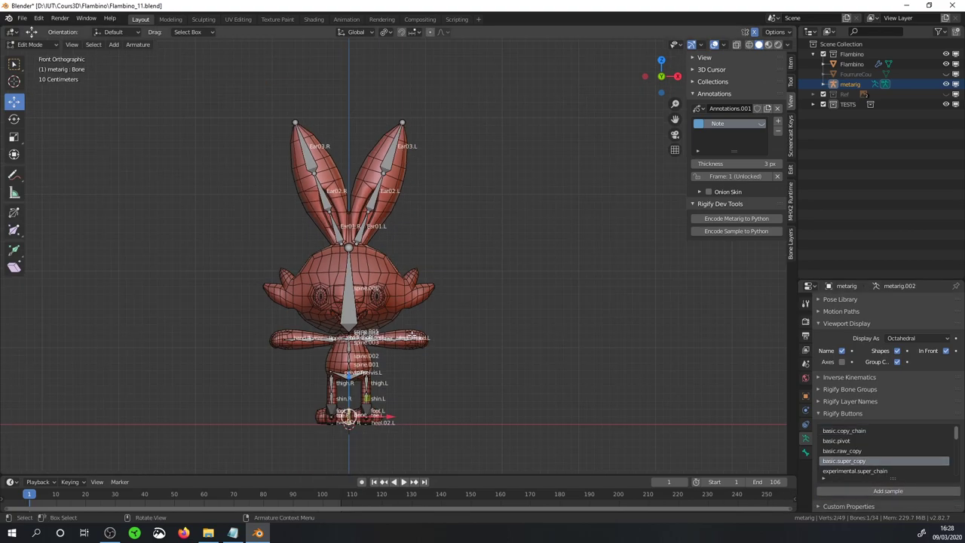
pyautogui.press('g')
pyautogui.click(407, 281)
pyautogui.scroll(6, 403, 272)
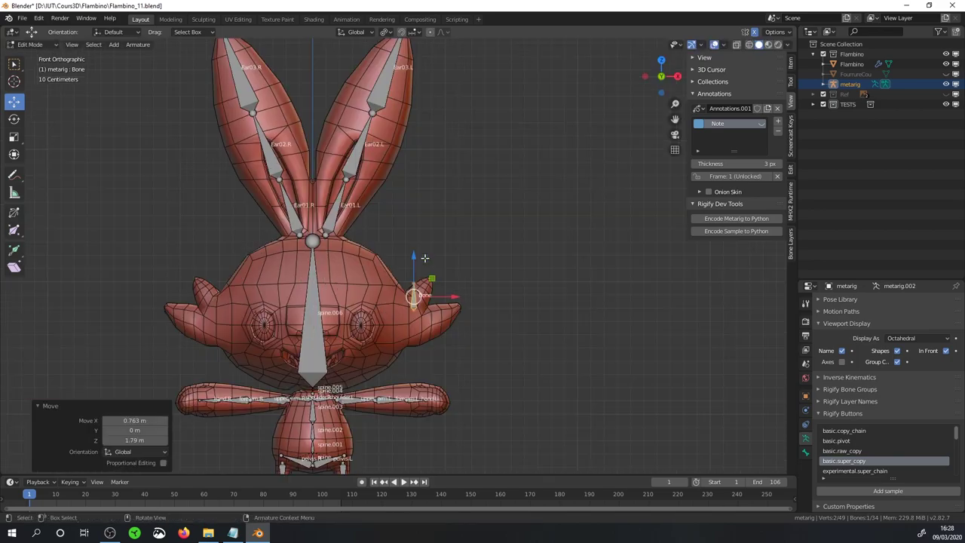
# Add a second super_copy bone, Bone.001, and stretch the pair out to the tuft's point.
pyautogui.click(887, 491)
pyautogui.scroll(-5, 348, 376)
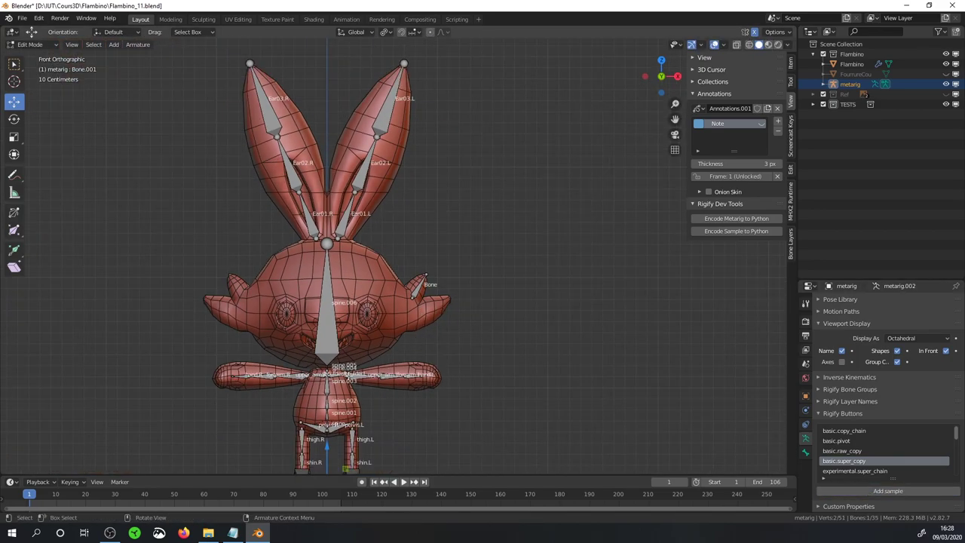
pyautogui.scroll(-2, 344, 441)
pyautogui.scroll(1, 344, 441)
pyautogui.press('g')
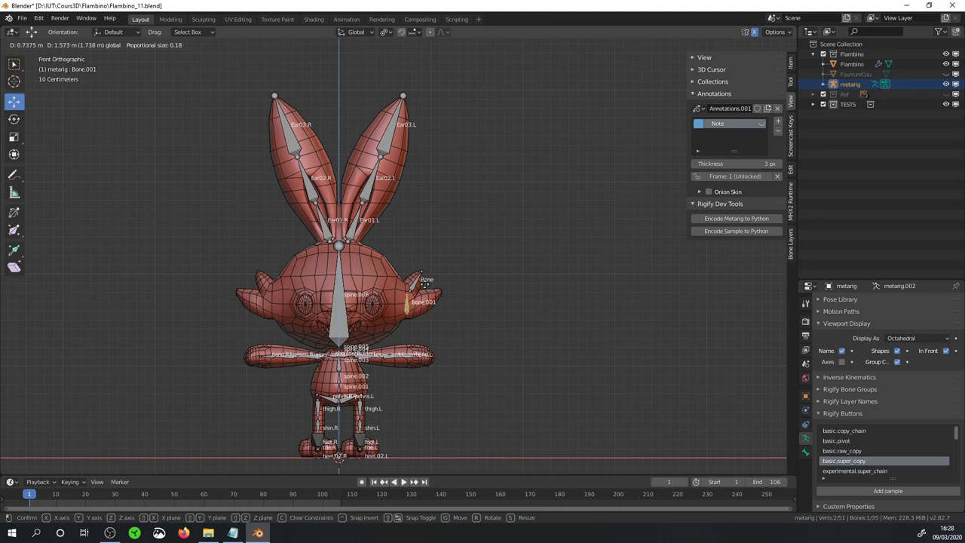
pyautogui.click(426, 279)
pyautogui.scroll(3, 422, 301)
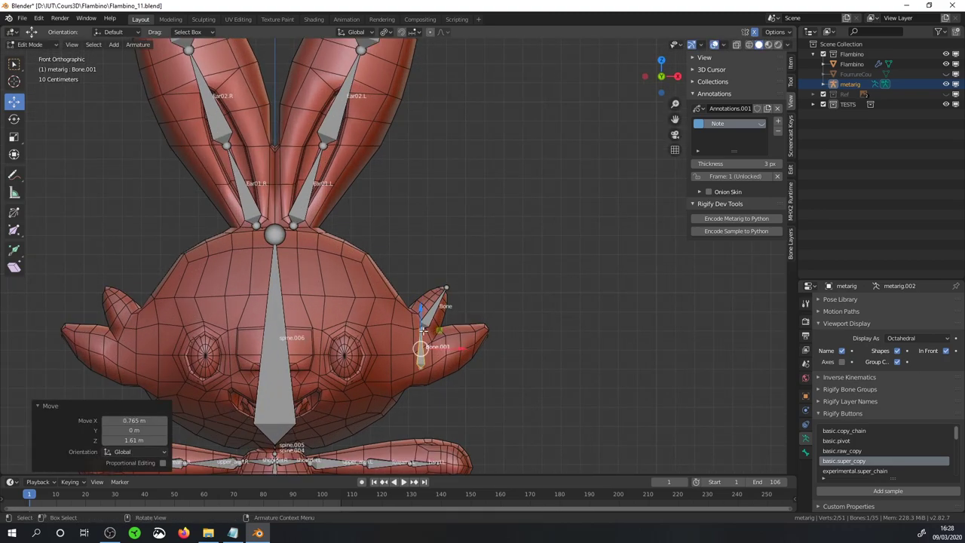
pyautogui.click(407, 322)
pyautogui.moveTo(449, 329); pyautogui.dragTo(433, 308)
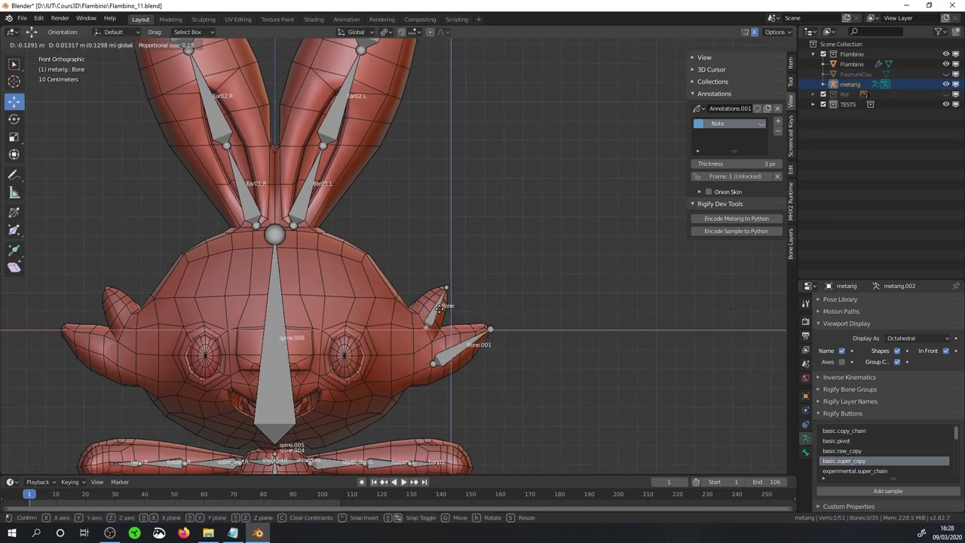
pyautogui.press('F2')
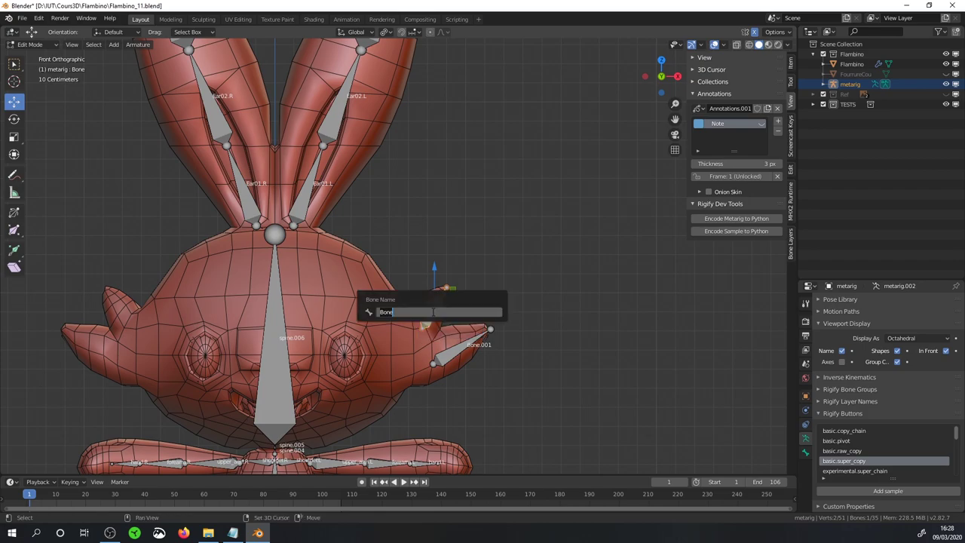
# Rename the upper left cheek fur bone to FurHead_Up.L.
pyautogui.write('Fu')
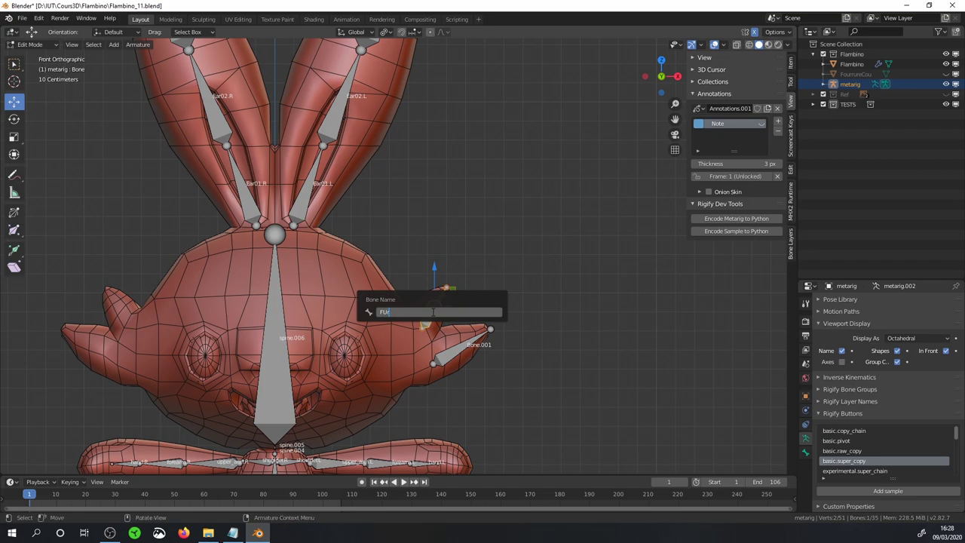
pyautogui.write('rHead')
pyautogui.write('_Up')
pyautogui.write('.L')
pyautogui.press('Return')
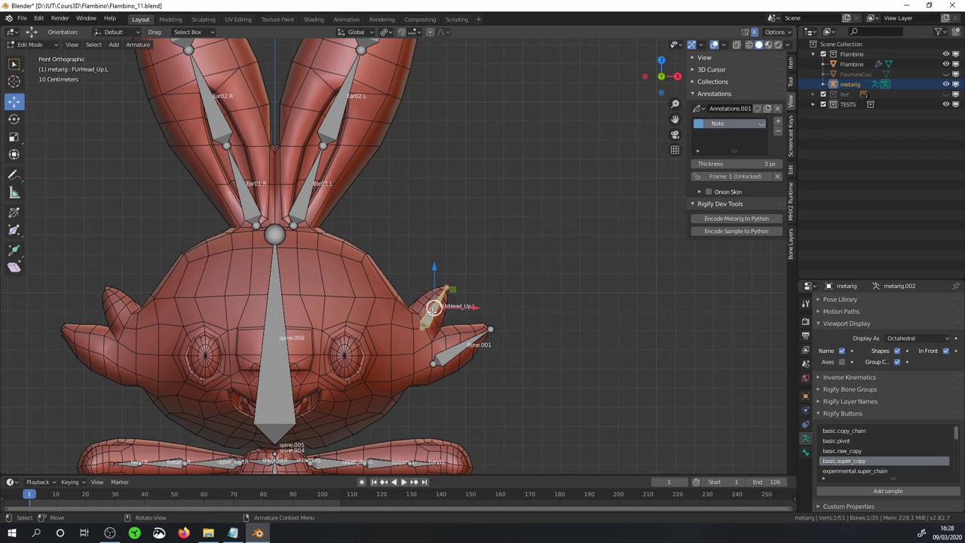
pyautogui.press('F2')
# Rename the lower cheek bone Bone.001 to FurHead_Down.L and select both cheek bones.
pyautogui.click(456, 348)
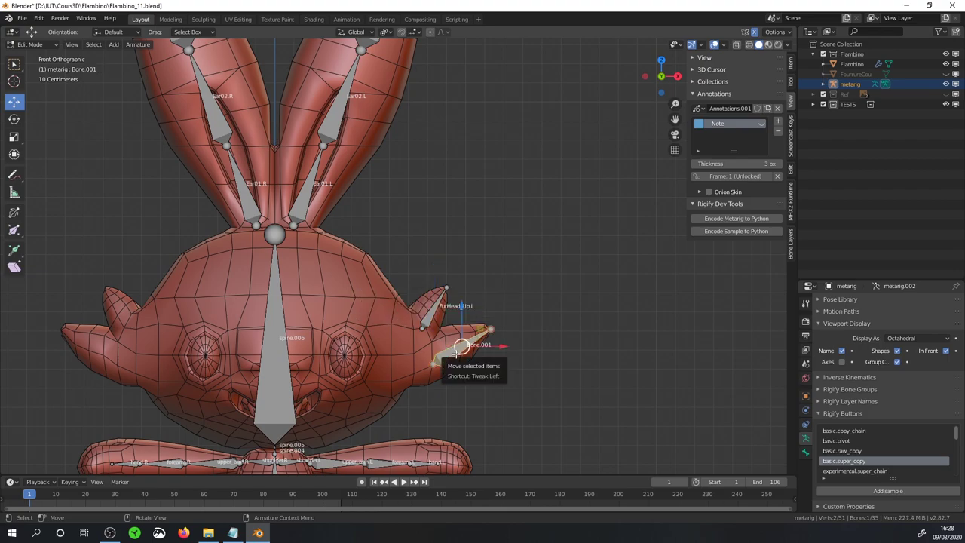
pyautogui.press('F2')
pyautogui.write('FurHead')
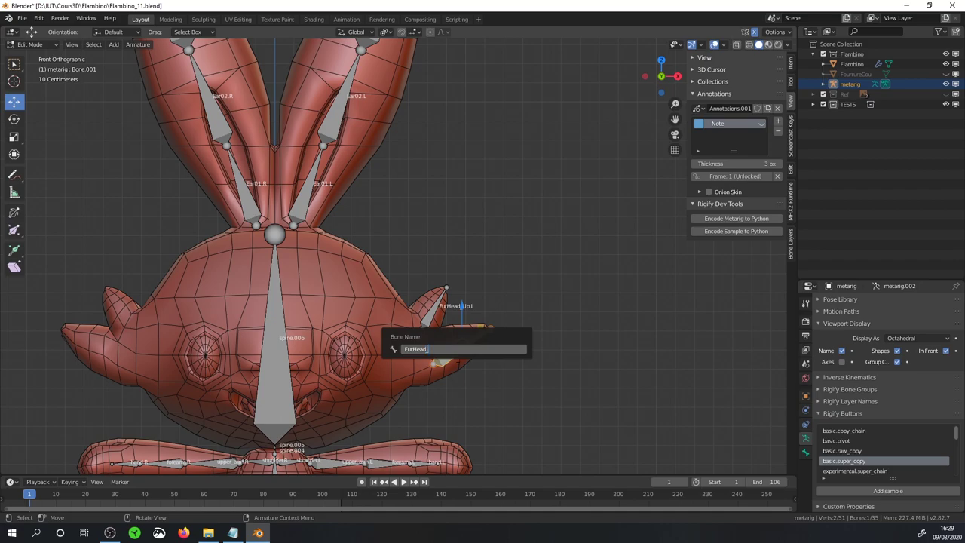
pyautogui.press('shift')
pyautogui.write('own')
pyautogui.write('.L')
pyautogui.press('Return')
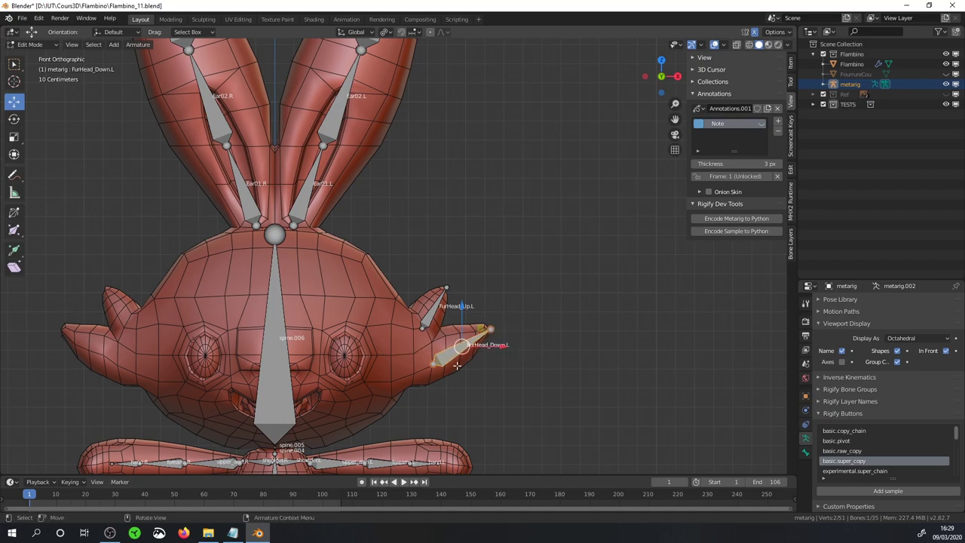
pyautogui.keyDown('shift'); pyautogui.click(428, 321); pyautogui.keyUp('shift')
# Symmetrize both cheek fur bones to create FurHead_Up.R and FurHead_Down.R, then inspect them.
pyautogui.rightClick(427, 321)
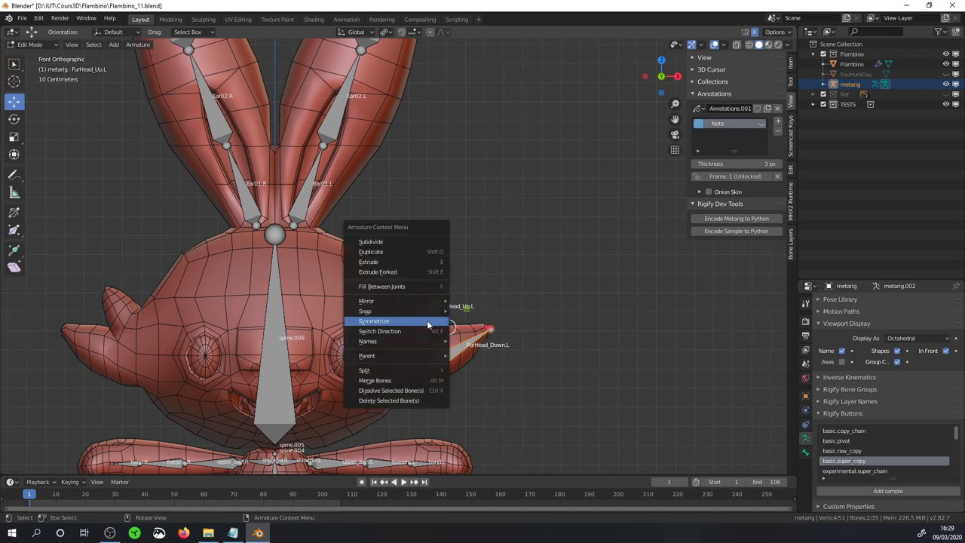
pyautogui.click(426, 320)
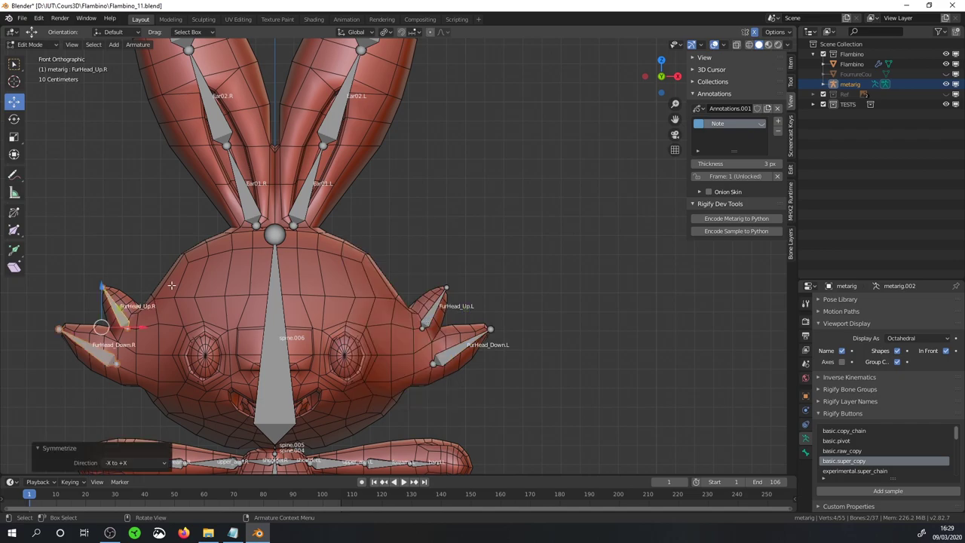
pyautogui.scroll(-3, 395, 392)
pyautogui.moveTo(394, 392); pyautogui.dragTo(427, 400, button='middle')
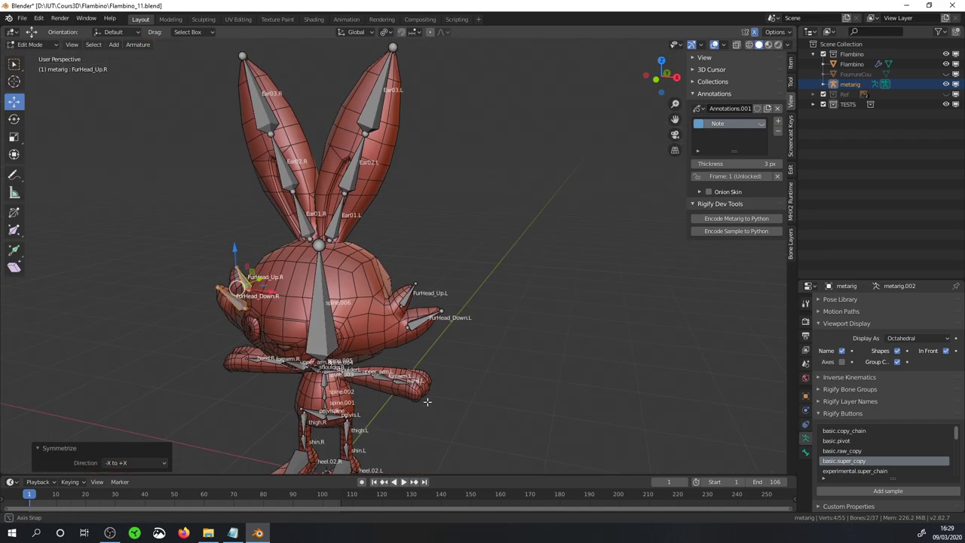
pyautogui.scroll(6, 493, 304)
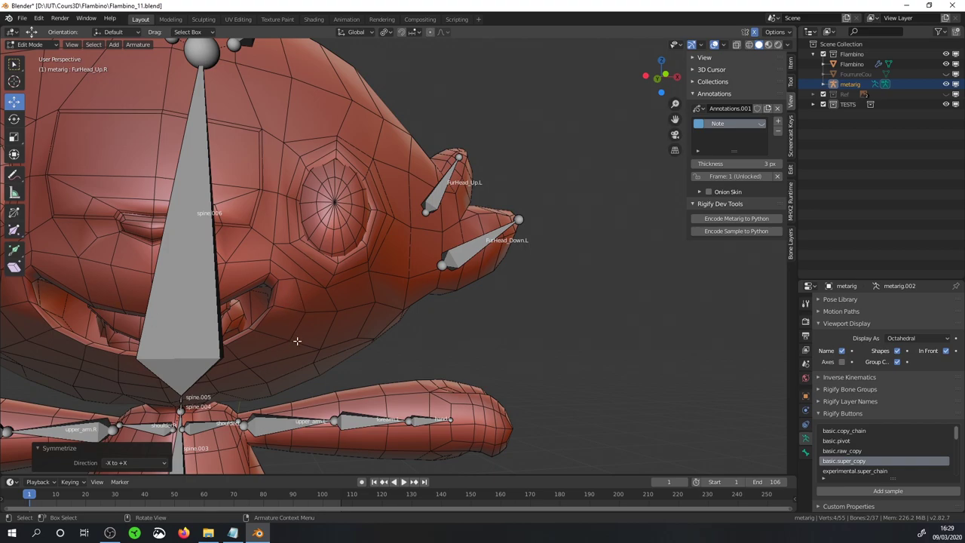
# Add a trial Rigify sample to the metarig, then delete the test bones.
pyautogui.moveTo(297, 340); pyautogui.dragTo(13, 343, button='middle')
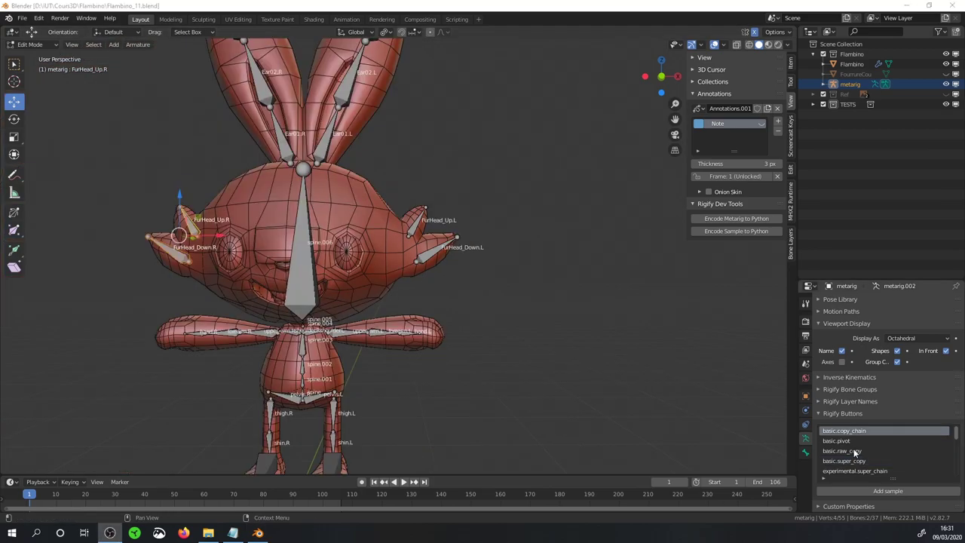
pyautogui.click(864, 489)
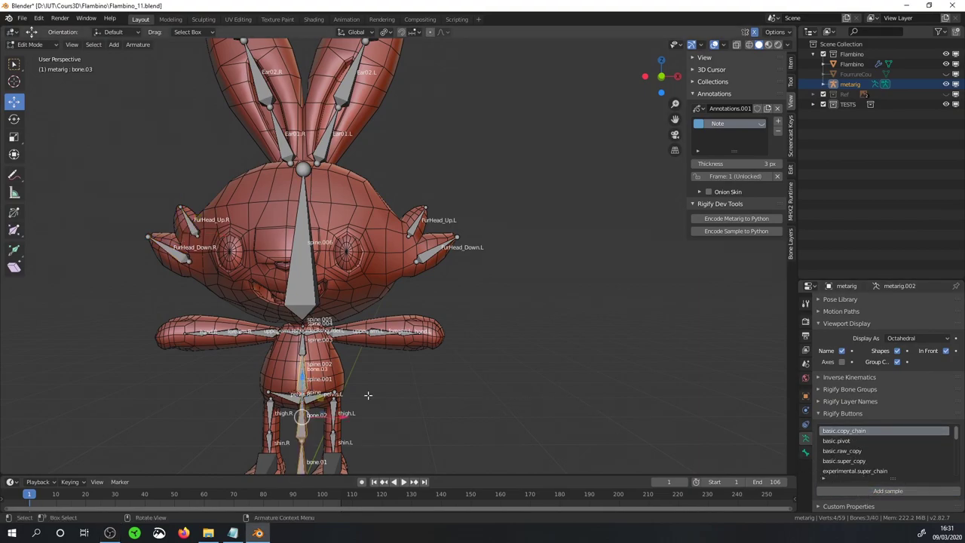
pyautogui.press('Delete')
pyautogui.scroll(-1, 879, 452)
pyautogui.scroll(-2, 879, 452)
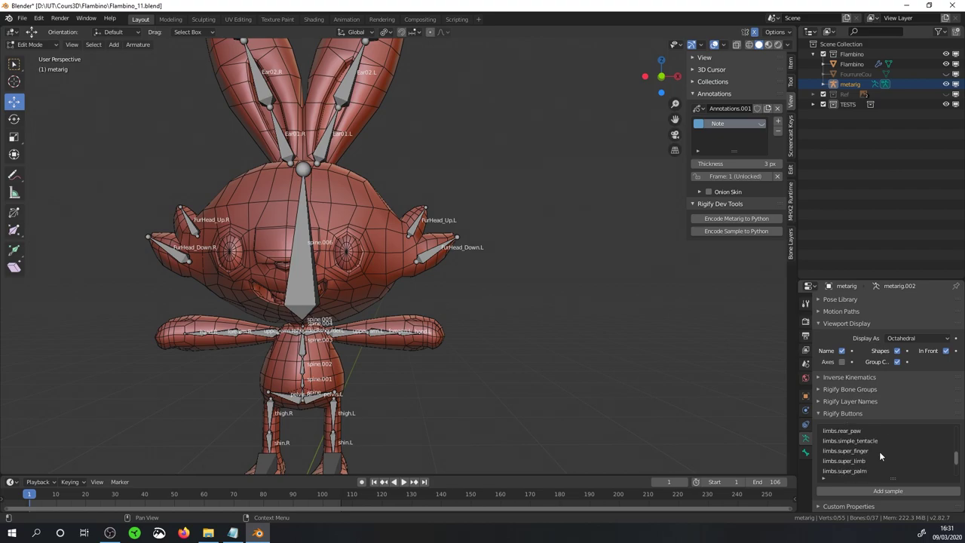
pyautogui.scroll(-1, 878, 452)
pyautogui.scroll(1, 880, 449)
pyautogui.scroll(3, 866, 457)
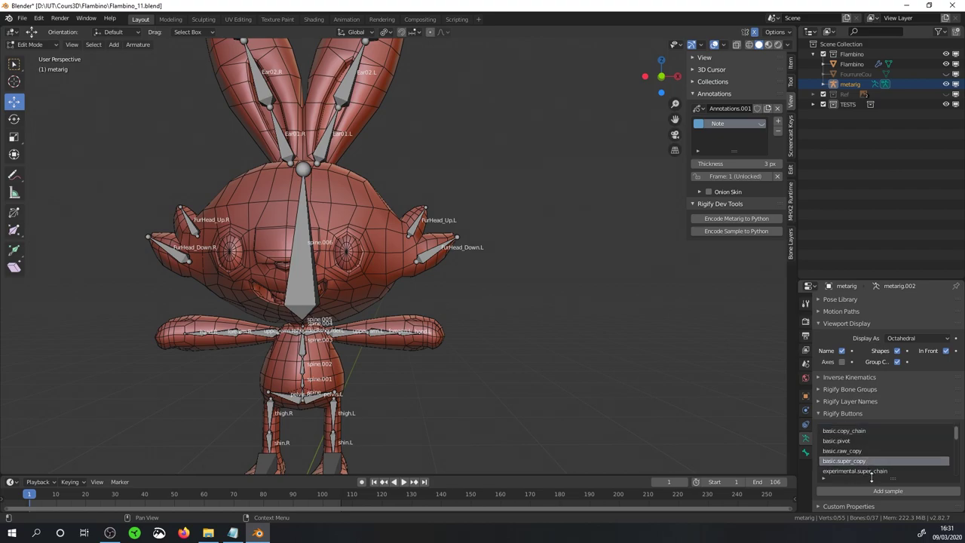
# Add a basic.super_copy sample bone and move it down onto the side ball.
pyautogui.click(872, 490)
pyautogui.press('KP_Decimal')
pyautogui.press('KP_3')
pyautogui.press('g')
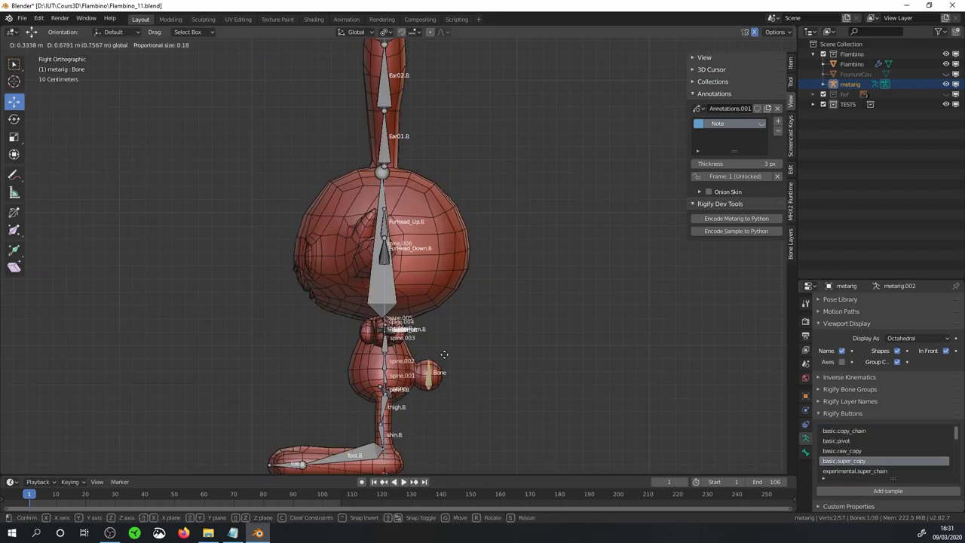
pyautogui.click(445, 363)
pyautogui.keyDown('shift'); pyautogui.moveTo(484, 406); pyautogui.dragTo(455, 215, button='middle'); pyautogui.keyUp('shift')
pyautogui.press('g')
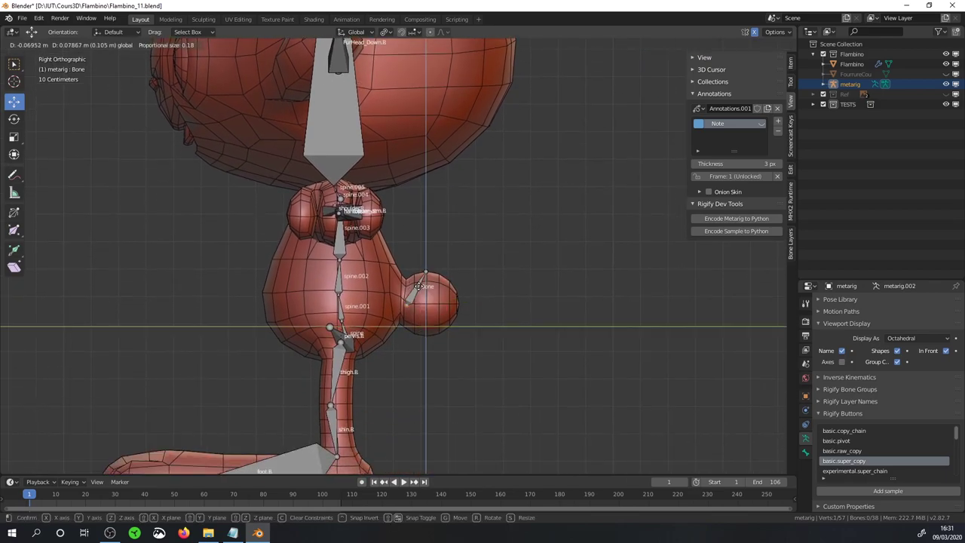
pyautogui.click(457, 312)
# Delete the stray bone on the side ball, leaving the metarig at 37 bones.
pyautogui.click(456, 306)
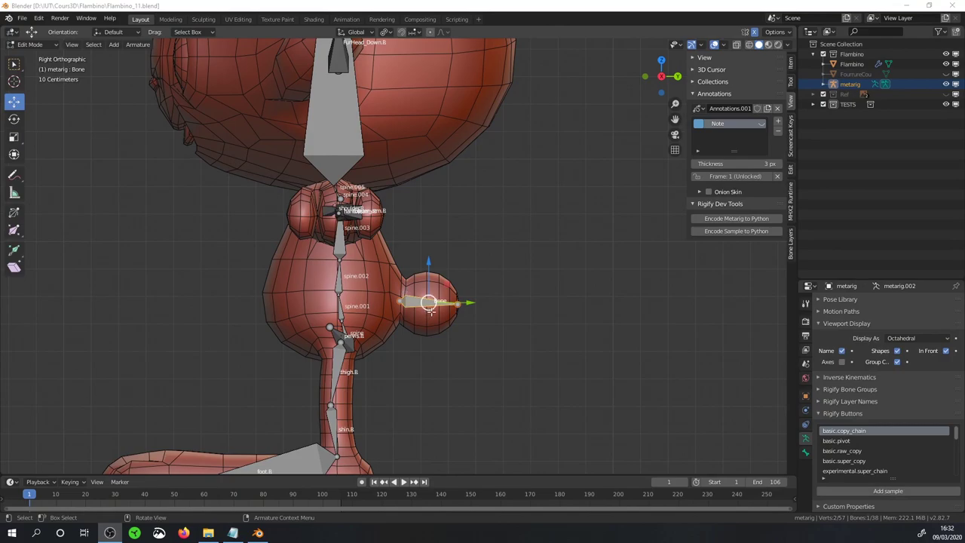
pyautogui.press('x')
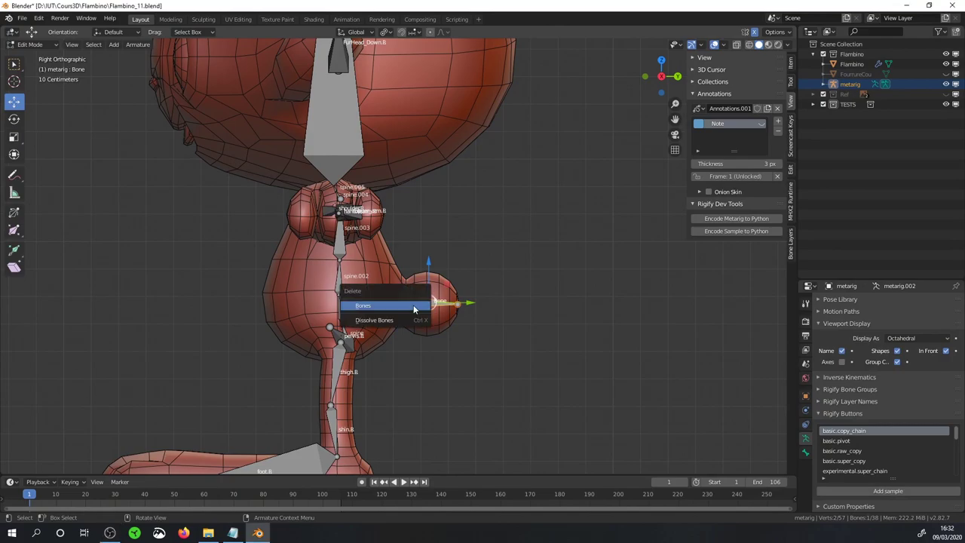
pyautogui.click(413, 309)
pyautogui.scroll(-5, 877, 467)
pyautogui.scroll(-3, 870, 461)
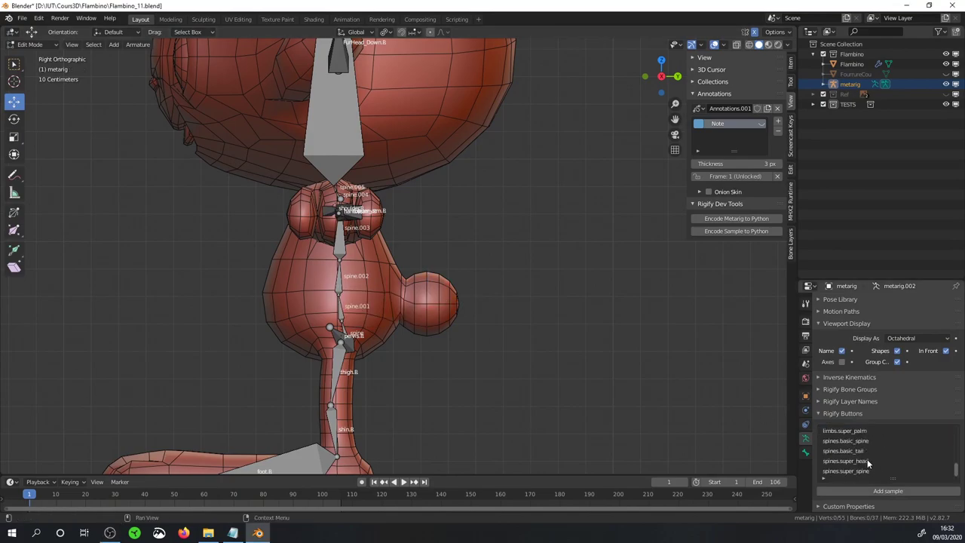
pyautogui.scroll(1, 867, 462)
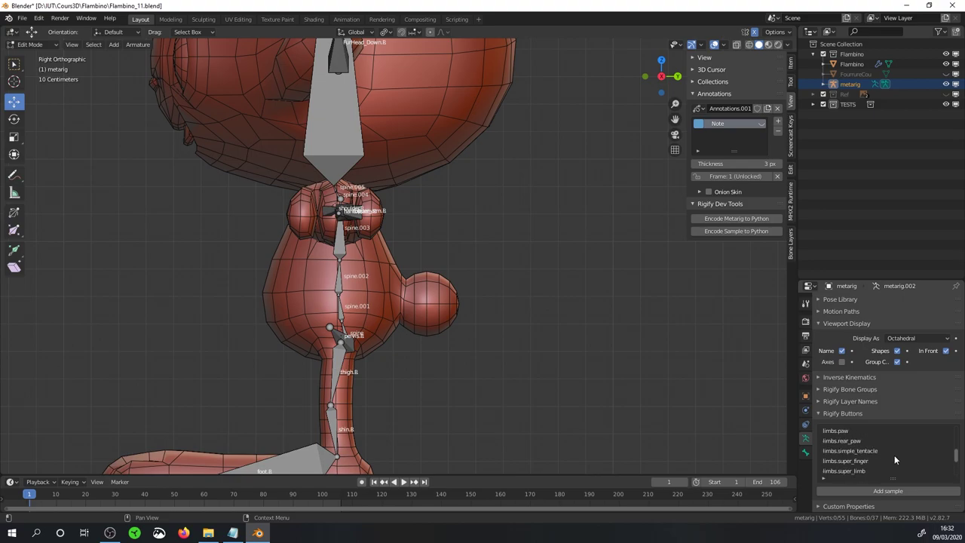
pyautogui.scroll(-1, 895, 459)
# Add a spines.basic_tail sample chain and move it into the ball behind the body.
pyautogui.click(844, 450)
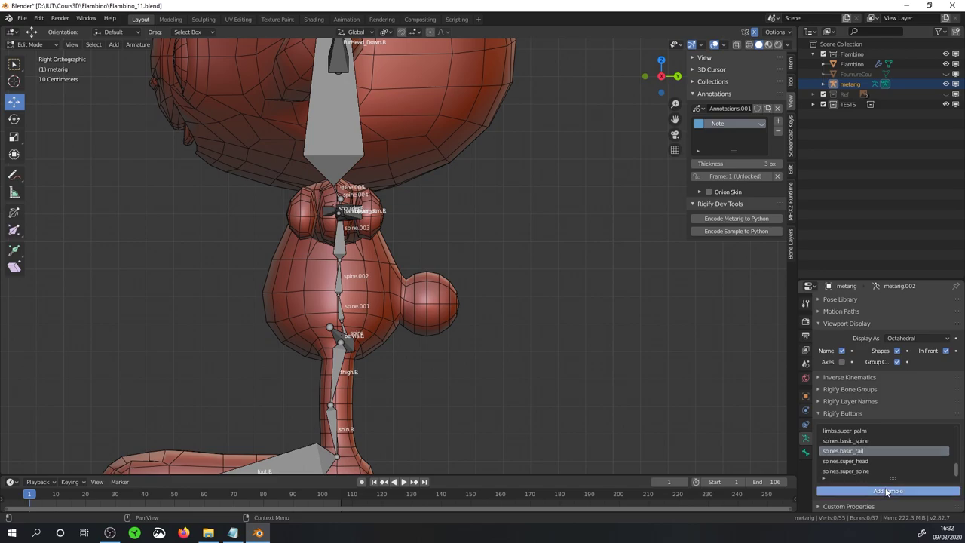
pyautogui.click(888, 490)
pyautogui.click(385, 33)
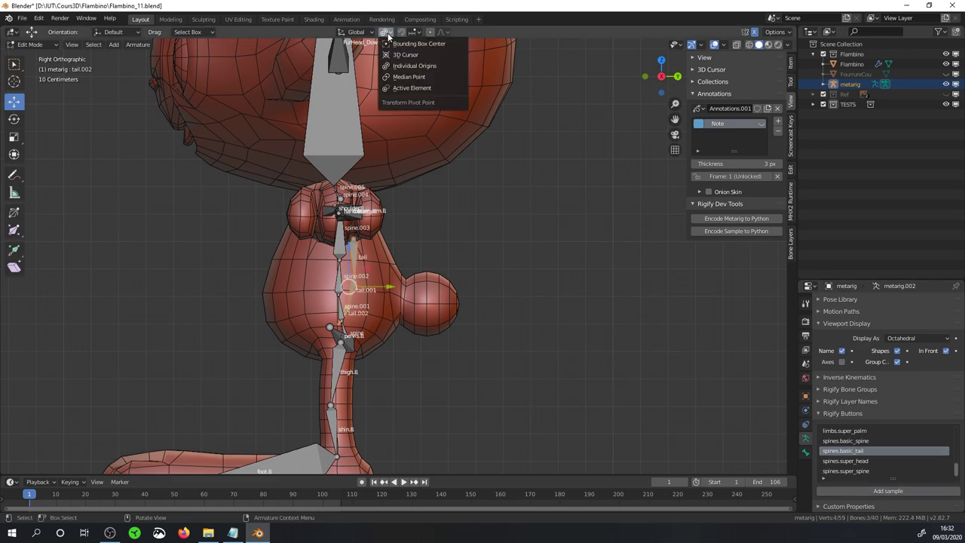
pyautogui.click(408, 77)
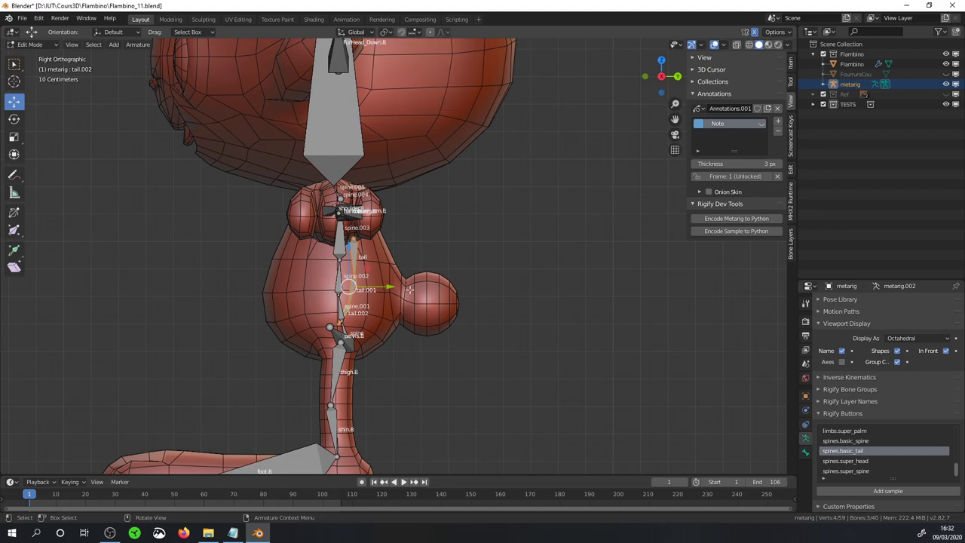
pyautogui.press('g')
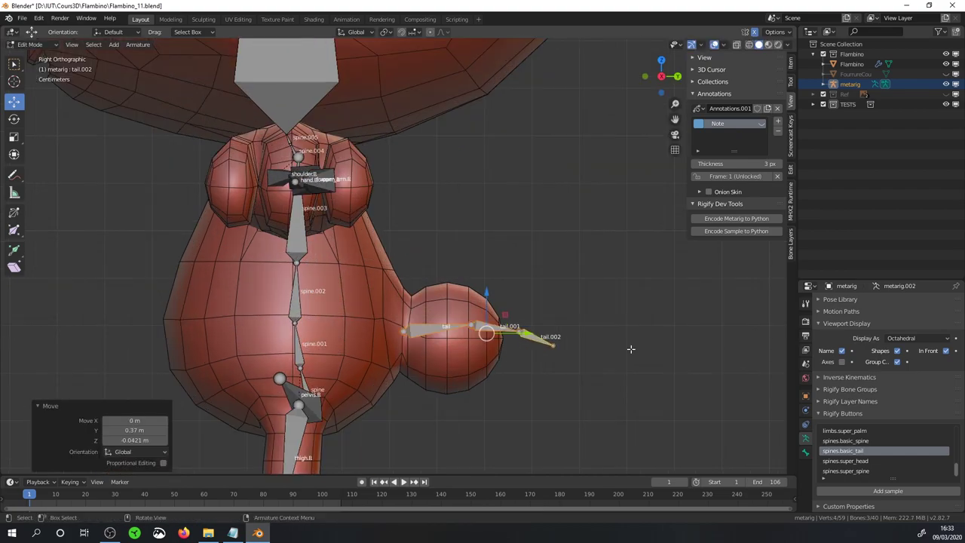
pyautogui.click(528, 332)
pyautogui.scroll(3, 528, 339)
pyautogui.press('g')
pyautogui.click(603, 378)
pyautogui.scroll(-1, 603, 378)
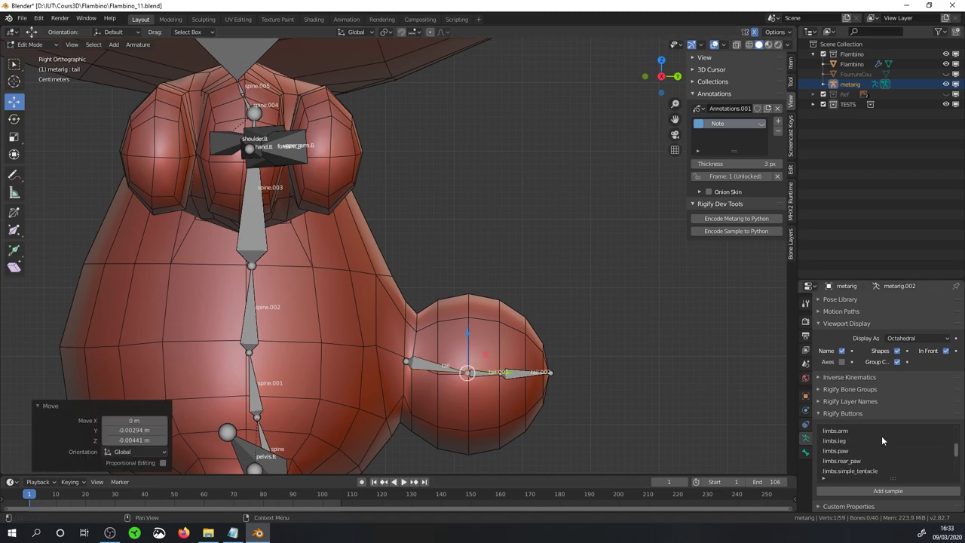
pyautogui.scroll(5, 866, 453)
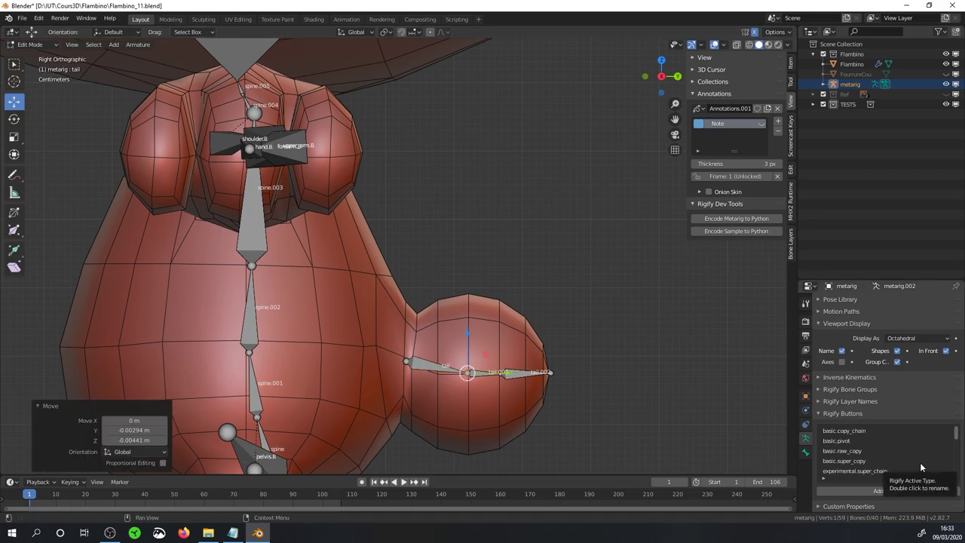
# Add a single basic.super_copy sample bone to the metarig.
pyautogui.click(846, 462)
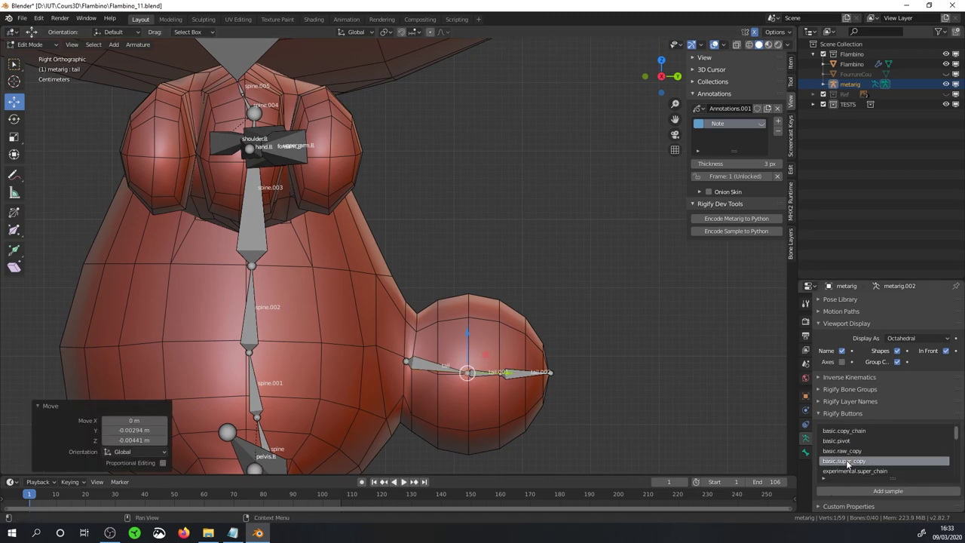
pyautogui.click(881, 491)
pyautogui.scroll(-3, 452, 302)
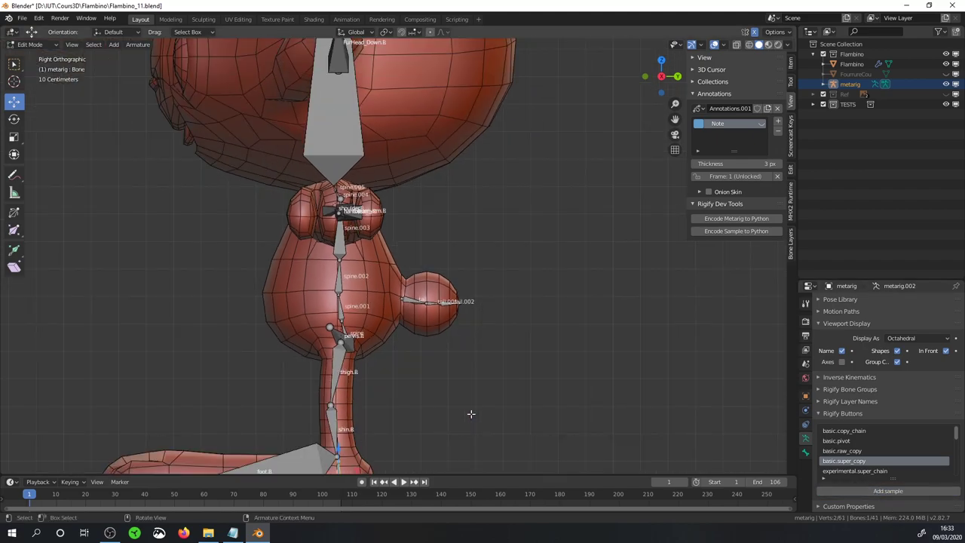
pyautogui.moveTo(452, 301); pyautogui.dragTo(490, 249, button='middle')
# Move the new super_copy bone along X to the tip of the left hand.
pyautogui.press('g')
pyautogui.press('x')
pyautogui.click(464, 253)
pyautogui.press('KP_7')
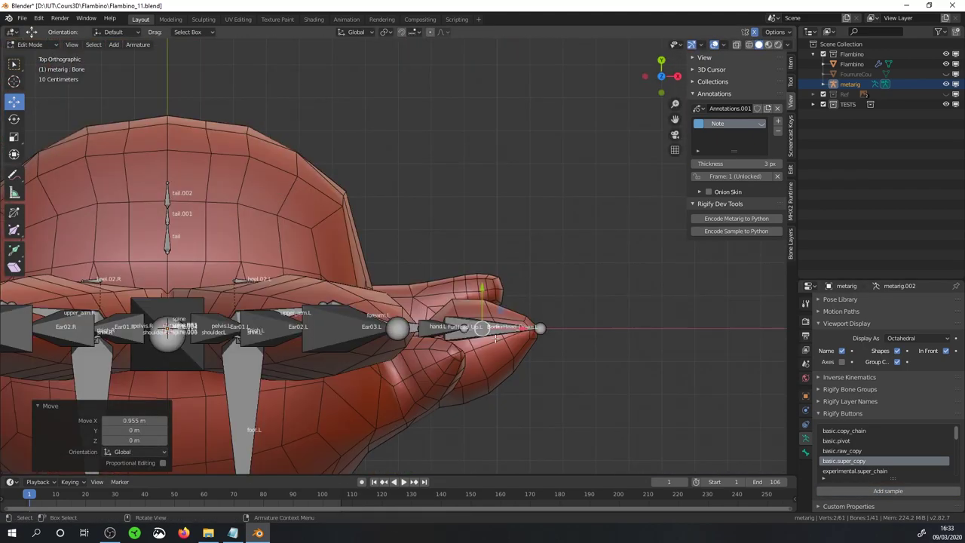
pyautogui.press('KP_1')
pyautogui.moveTo(447, 173); pyautogui.dragTo(507, 210)
pyautogui.press('ctrl+KP_7')
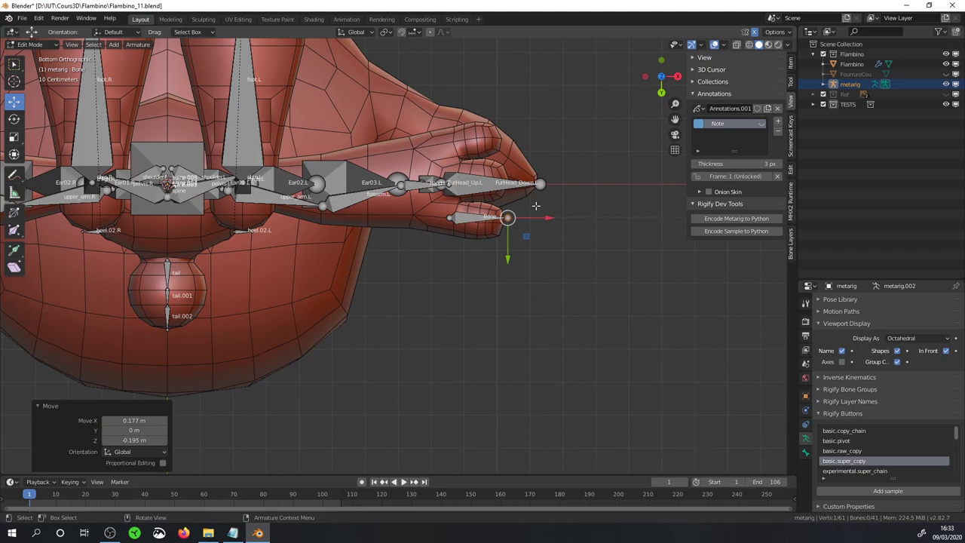
pyautogui.scroll(4, 535, 205)
# Fit the bone's head to (0.868, 0.0977, 1.08) m and tail to (1.02, 0.12, 1.09) m in the hand lobe.
pyautogui.click(501, 175)
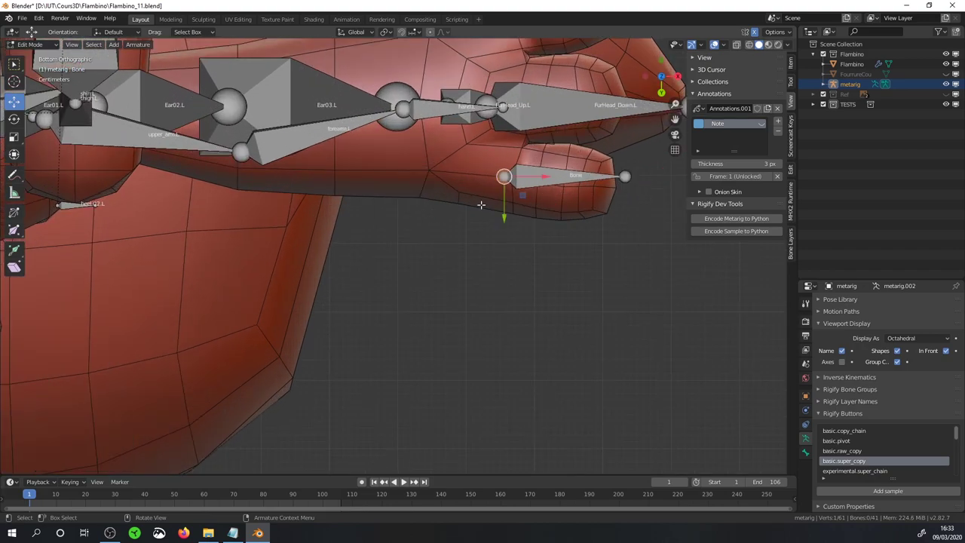
pyautogui.moveTo(503, 175); pyautogui.dragTo(512, 173)
pyautogui.click(625, 176)
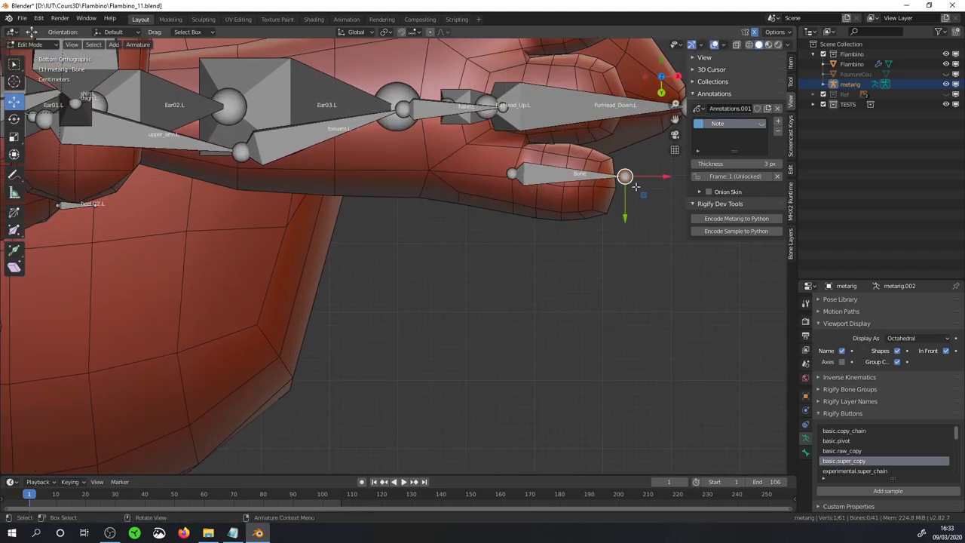
pyautogui.moveTo(625, 177); pyautogui.dragTo(618, 189)
pyautogui.moveTo(618, 189)
pyautogui.mouseDown(button='middle')
pyautogui.moveTo(468, 317)
pyautogui.moveTo(302, 280)
pyautogui.mouseUp(button='middle')
pyautogui.click(260, 204)
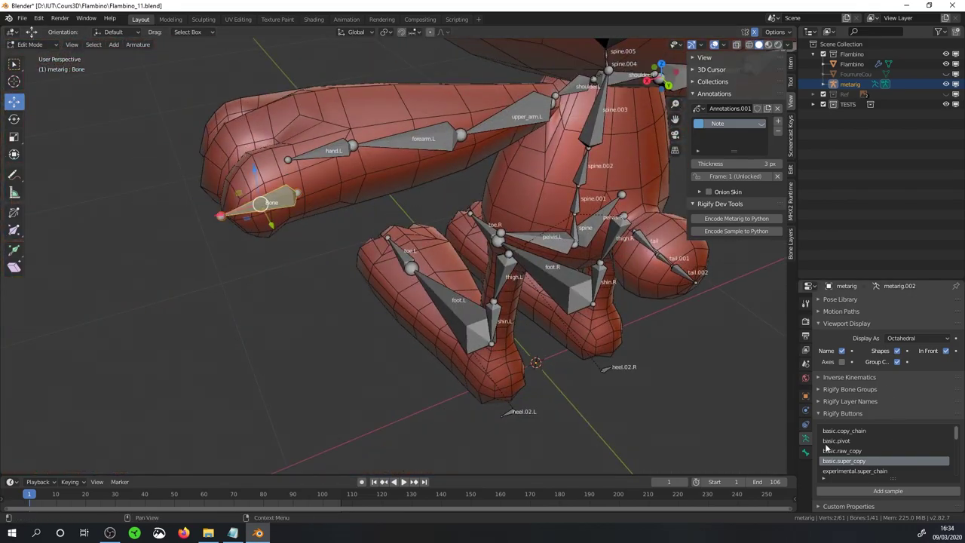
pyautogui.scroll(3, 883, 407)
pyautogui.moveTo(572, 316); pyautogui.dragTo(678, 196, button='middle')
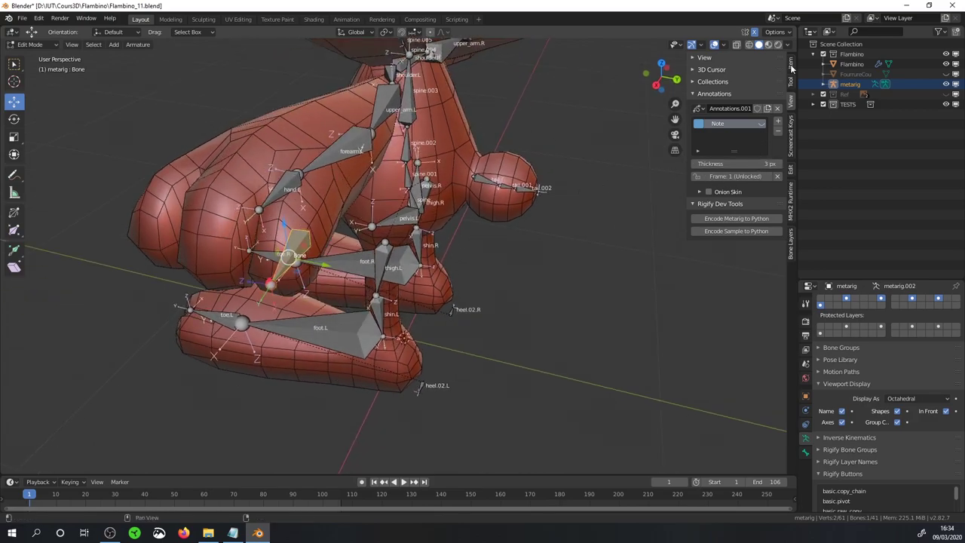
# Set the hand bone's roll to 0° in the N-panel Item tab.
pyautogui.click(790, 66)
pyautogui.click(759, 177)
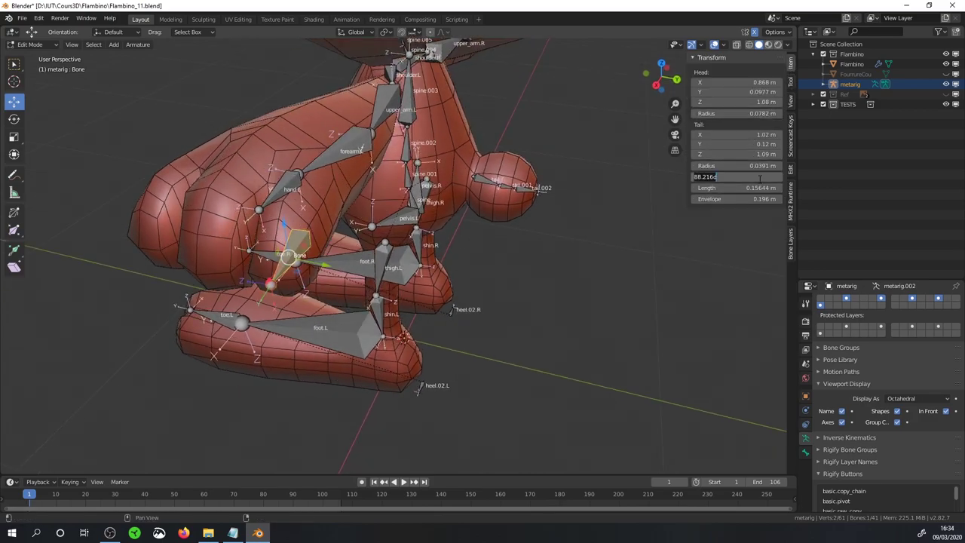
pyautogui.press('BackSpace')
pyautogui.press('Return')
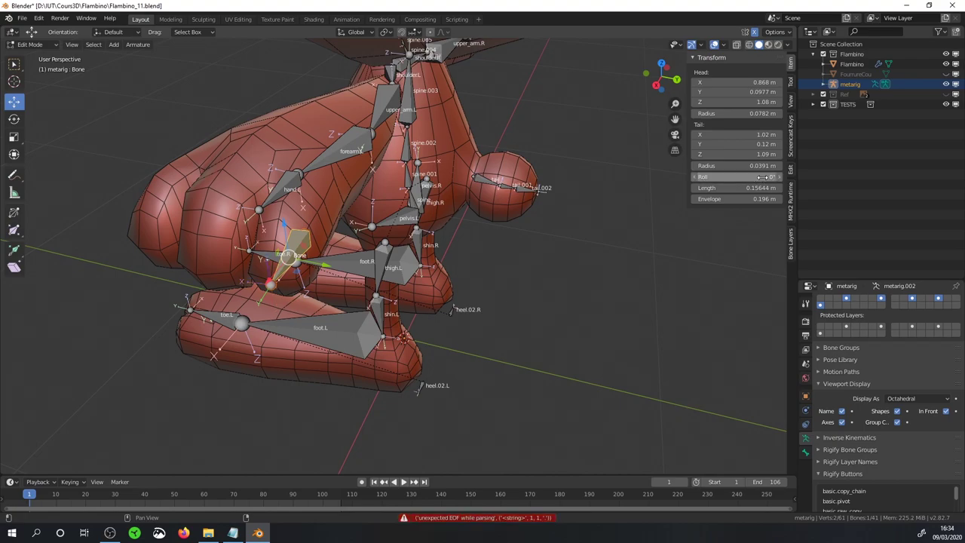
pyautogui.moveTo(475, 226)
pyautogui.mouseDown(button='middle')
pyautogui.moveTo(448, 204)
pyautogui.moveTo(410, 196)
pyautogui.moveTo(295, 274)
pyautogui.mouseUp(button='middle')
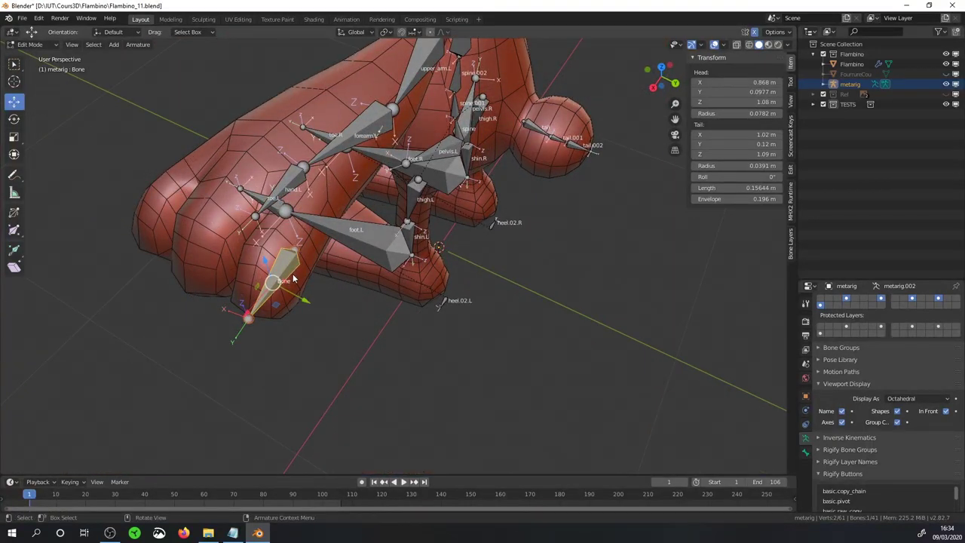
pyautogui.press('KP_7')
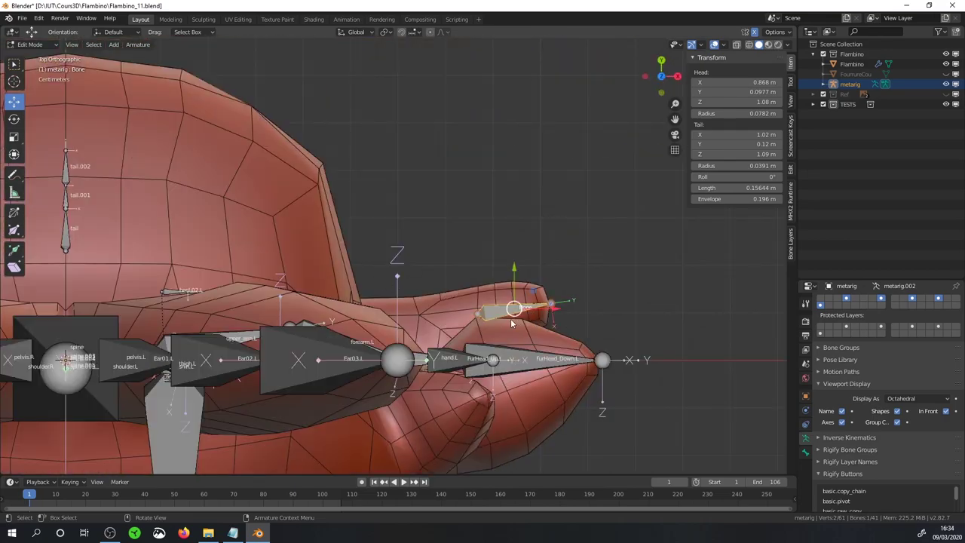
pyautogui.press('ctrl+KP_7')
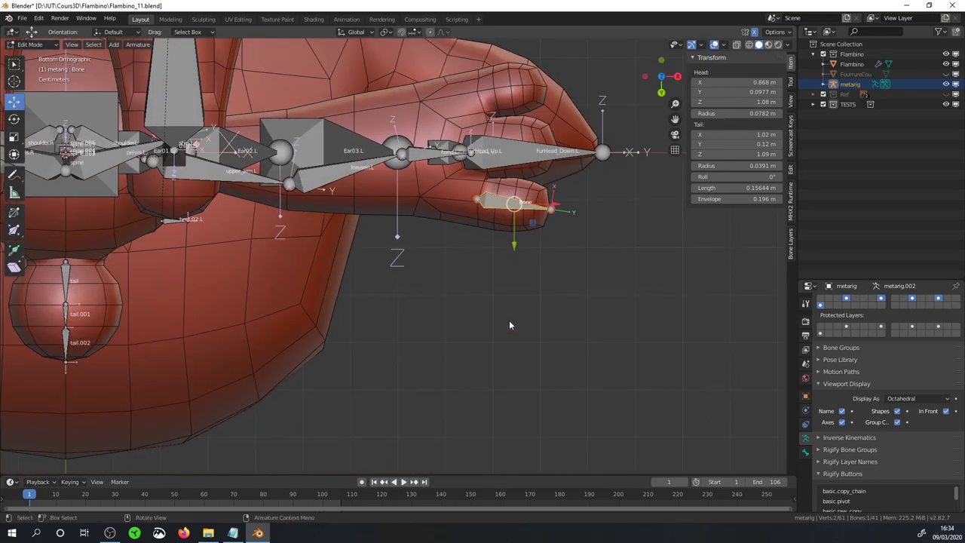
# Duplicate the hand bone twice to make three finger bones, raising Bone.001 slightly.
pyautogui.hotkey('shift', 'd')
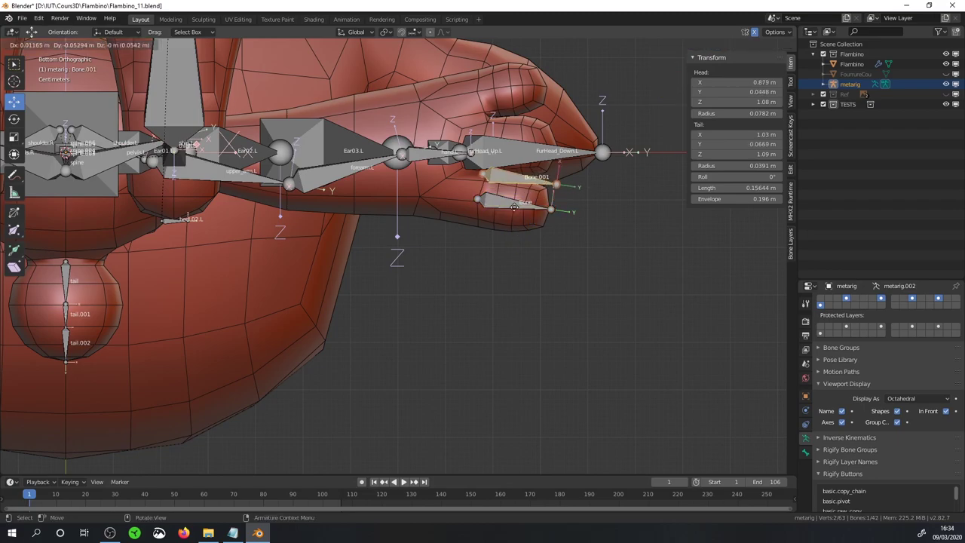
pyautogui.click(515, 183)
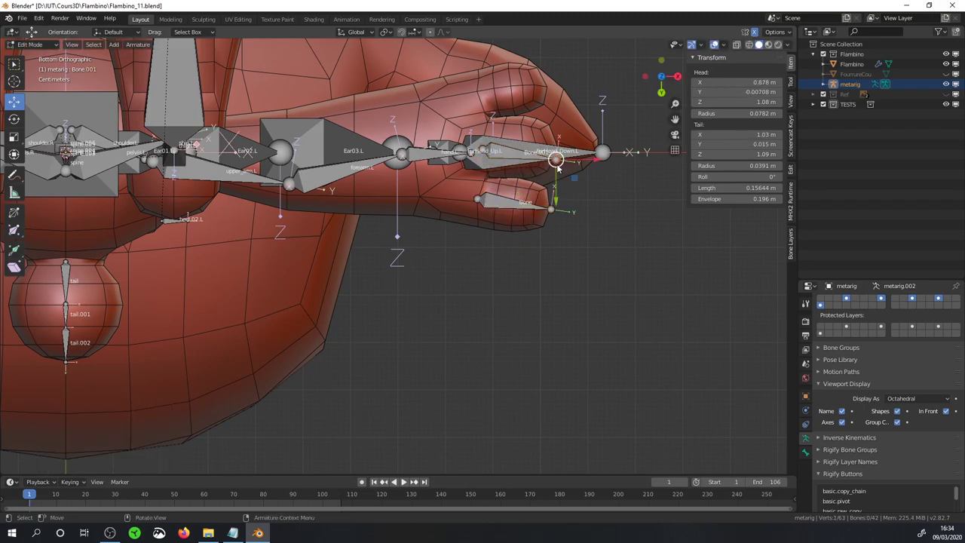
pyautogui.click(504, 147)
pyautogui.hotkey('shift', 'd')
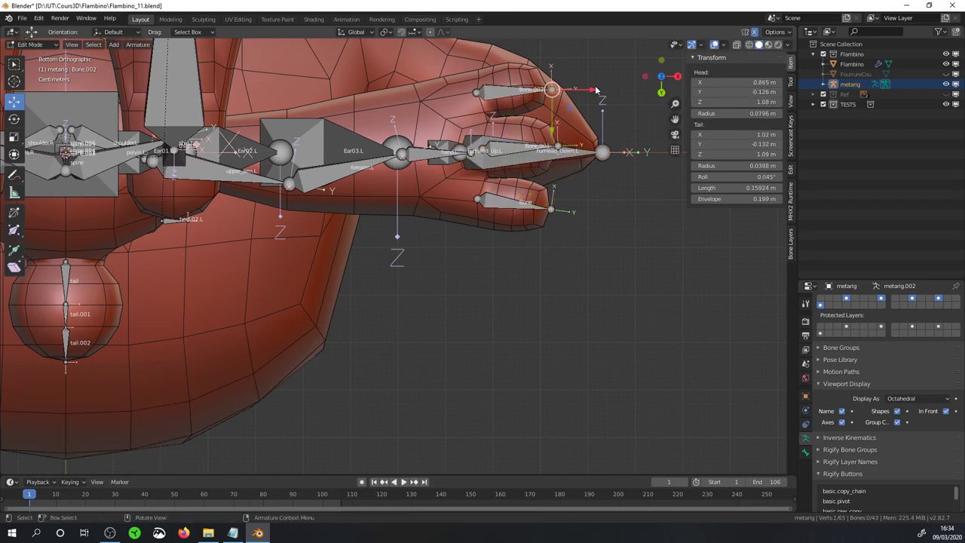
pyautogui.click(531, 89)
pyautogui.click(520, 147)
pyautogui.press('KP_1')
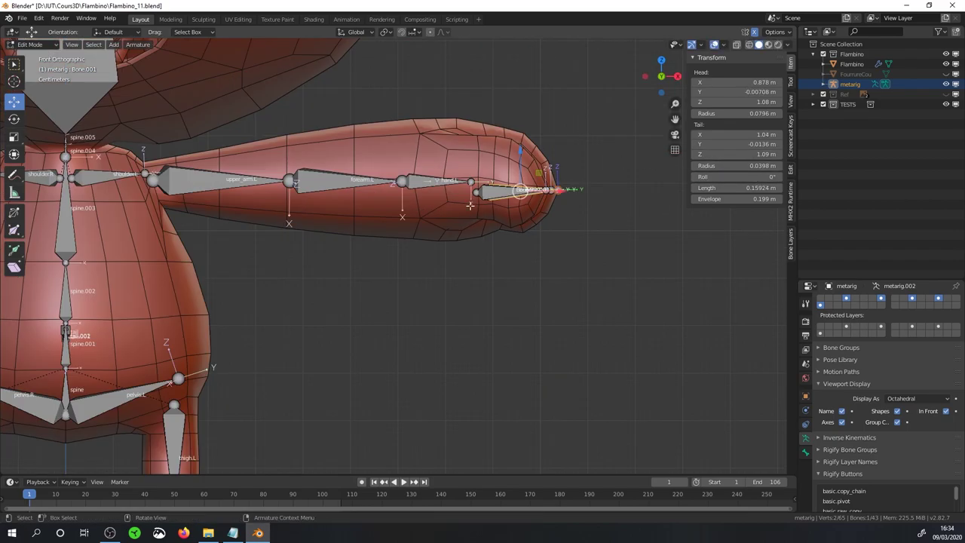
pyautogui.moveTo(479, 170); pyautogui.dragTo(479, 162)
# Flatten Bone.002, Bone.001 and Bone with a Z scale of 0.
pyautogui.moveTo(467, 241); pyautogui.dragTo(392, 263, button='middle')
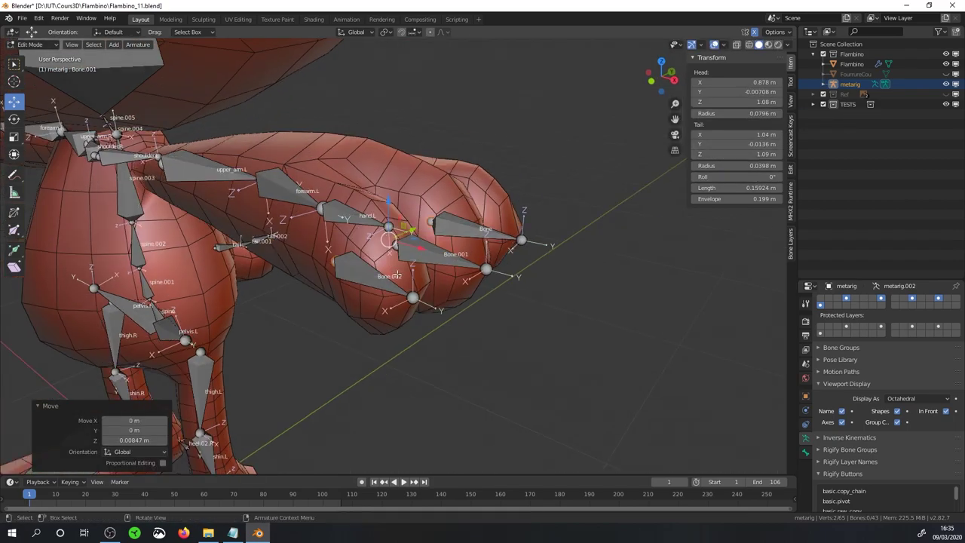
pyautogui.click(372, 278)
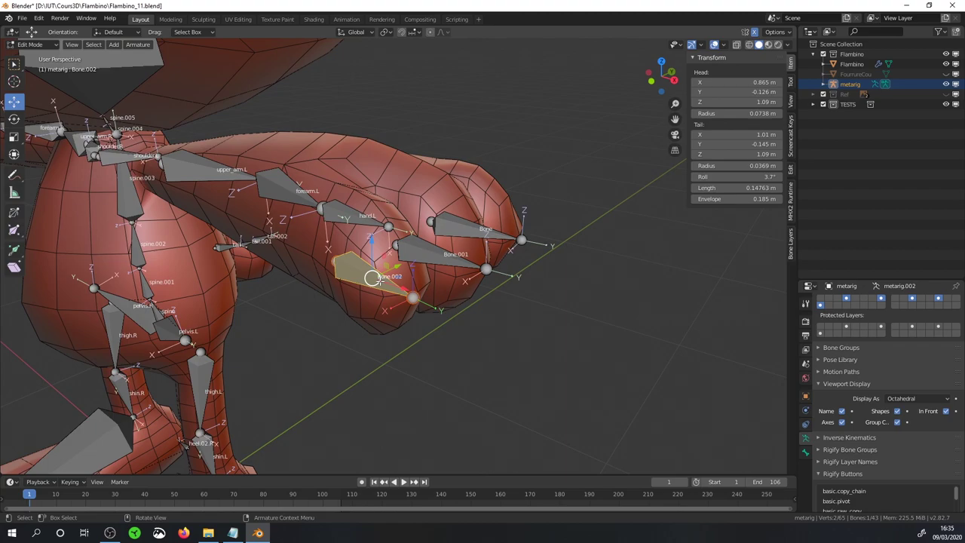
pyautogui.press('s')
pyautogui.press('z')
pyautogui.click(383, 281)
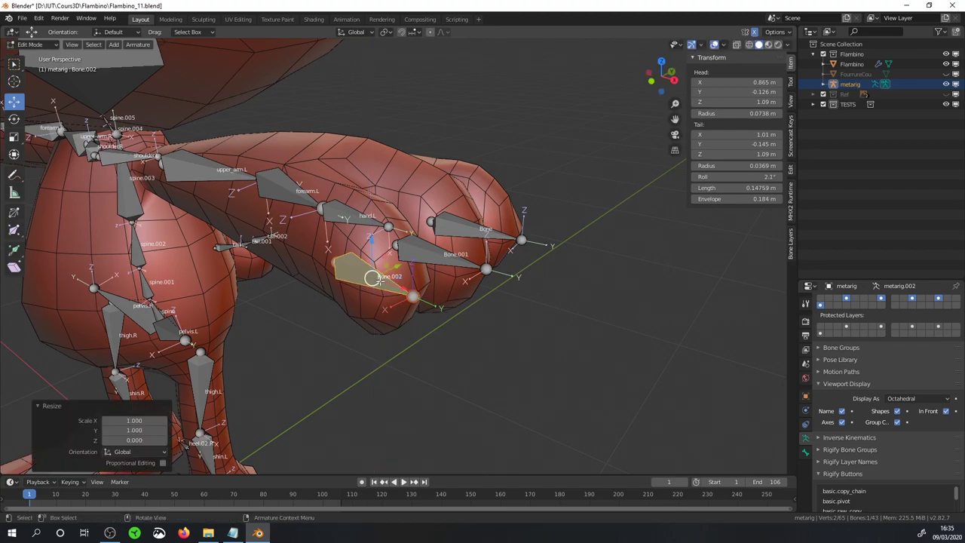
pyautogui.click(437, 257)
pyautogui.press('s')
pyautogui.press('z')
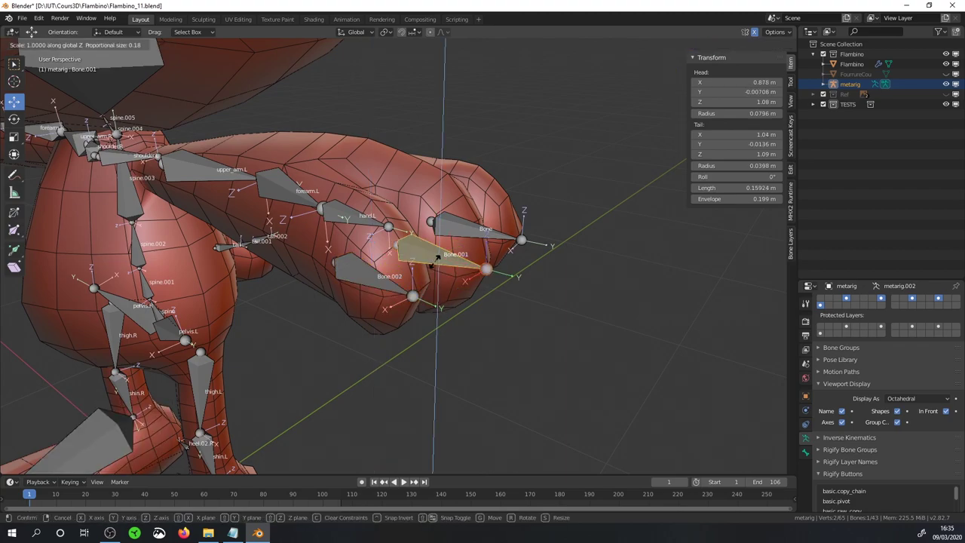
pyautogui.click(438, 256)
pyautogui.click(473, 228)
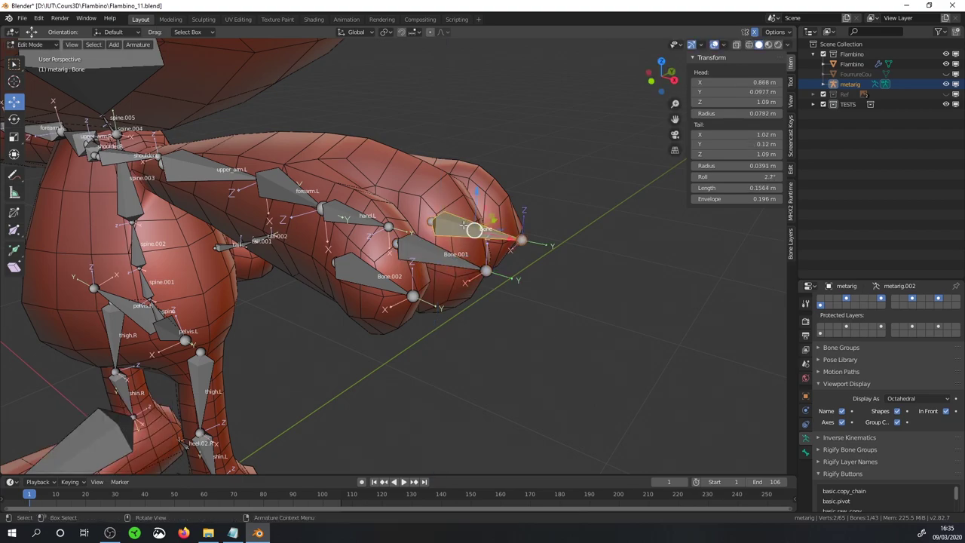
pyautogui.press('s')
pyautogui.press('z')
pyautogui.press('0')
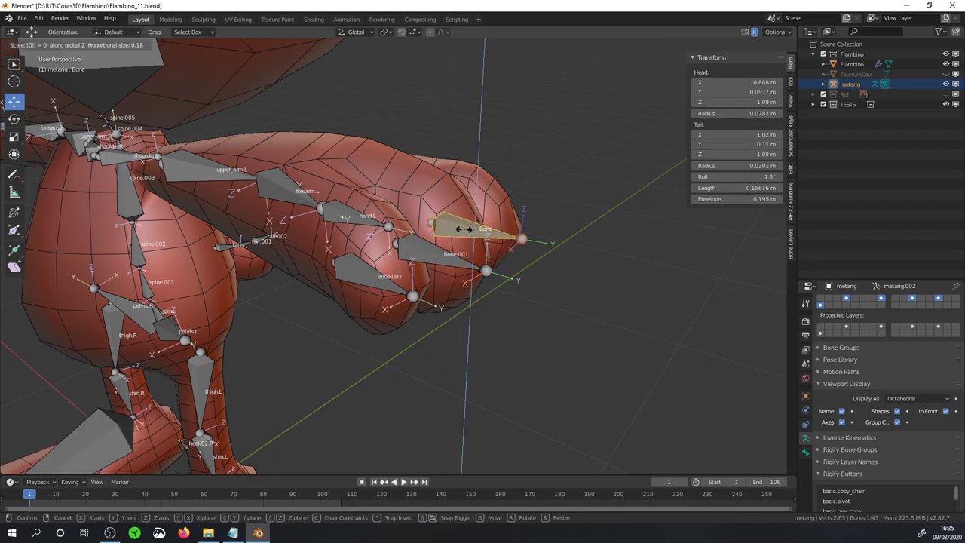
pyautogui.press('Return')
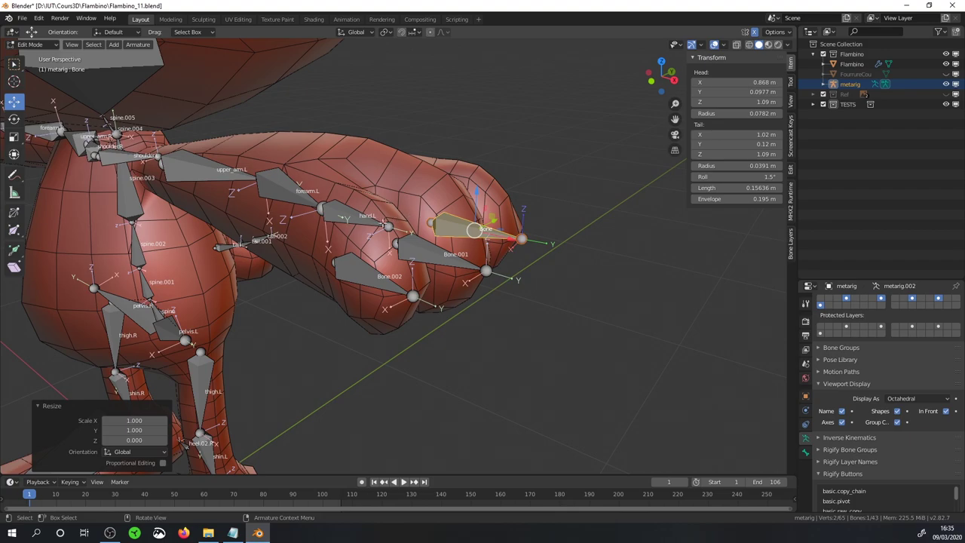
pyautogui.moveTo(473, 228); pyautogui.dragTo(411, 291, button='middle')
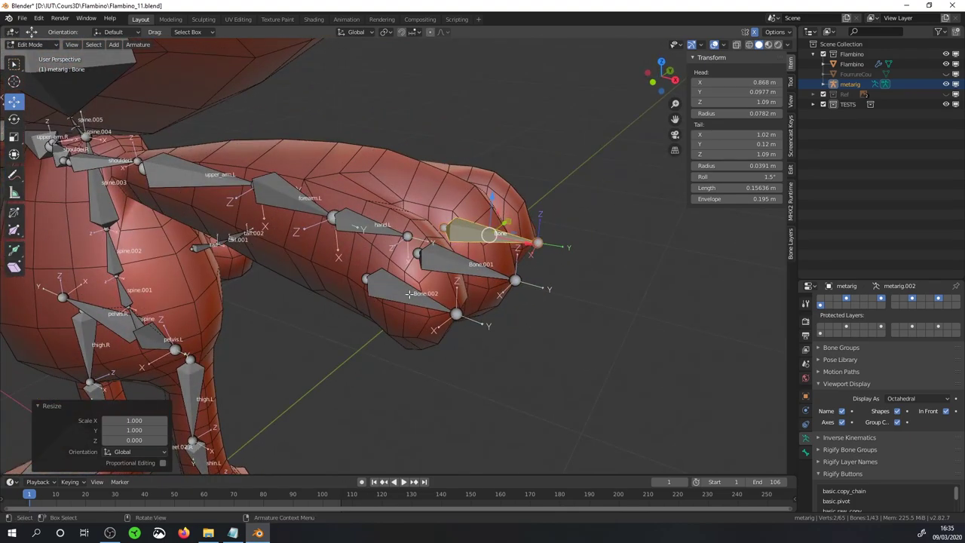
# Rename the three hand bones Finger_01.L, Finger_02.L and Finger_03.L.
pyautogui.click(408, 293)
pyautogui.press('F2')
pyautogui.write('Finger_01')
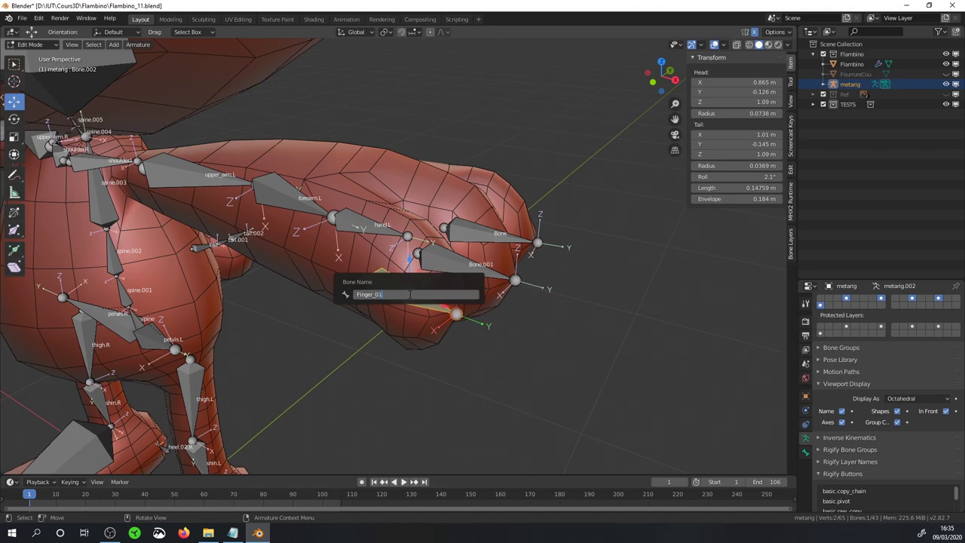
pyautogui.write('.L')
pyautogui.press('Return')
pyautogui.click(465, 275)
pyautogui.press('F2')
pyautogui.write('Finger_0')
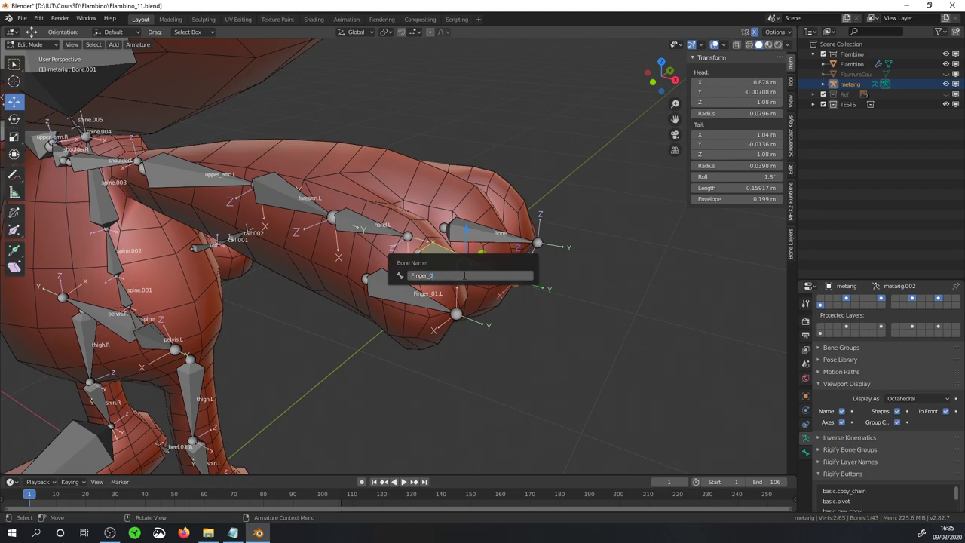
pyautogui.write('2.L')
pyautogui.press('Return')
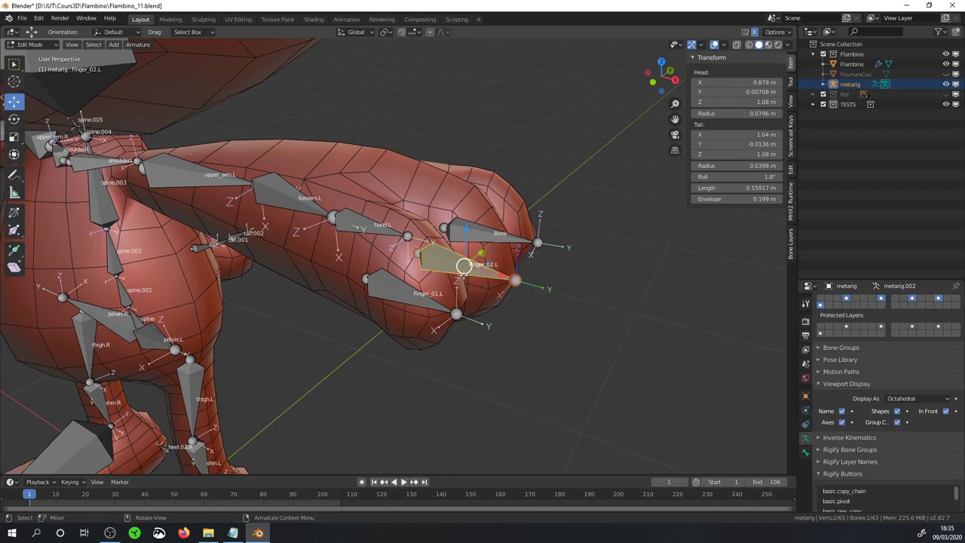
pyautogui.click(491, 235)
pyautogui.press('F2')
pyautogui.write('Finger')
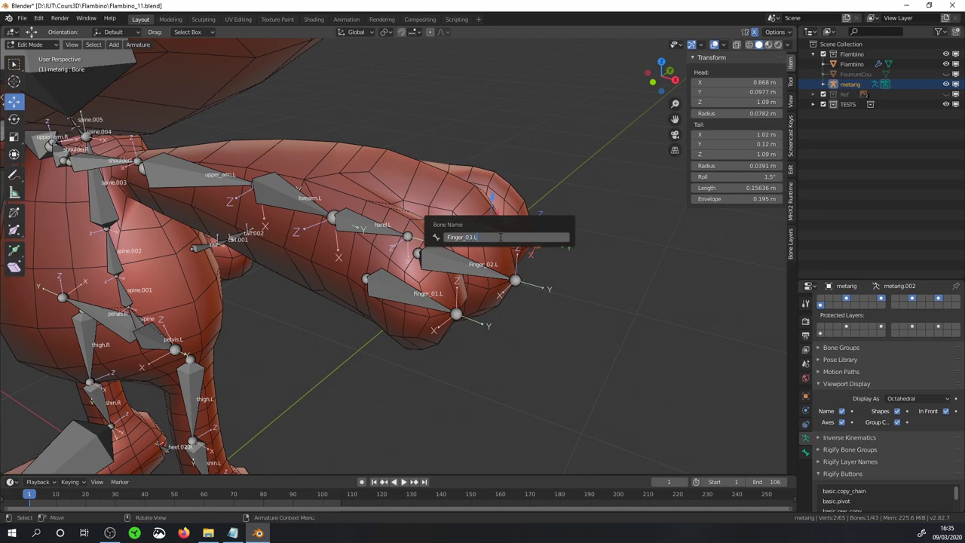
pyautogui.write('_03.L')
pyautogui.press('Return')
# Select the Ear01.L bone on the character's head.
pyautogui.moveTo(500, 237); pyautogui.dragTo(335, 192, button='middle')
pyautogui.scroll(-5, 374, 196)
pyautogui.scroll(2, 374, 195)
pyautogui.click(309, 139)
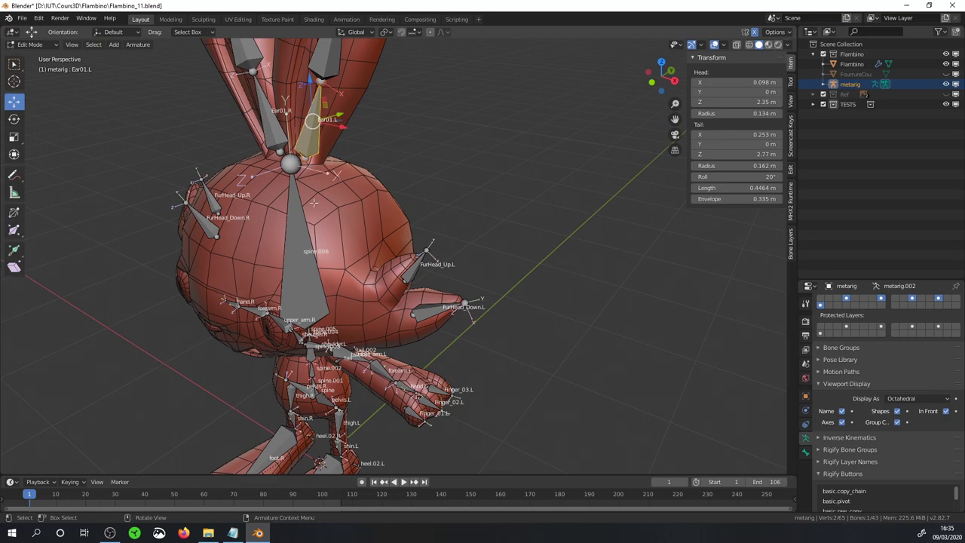
# Parent FurHead_Up.L and FurHead_Down.L to spine.006 with Keep Offset.
pyautogui.click(805, 453)
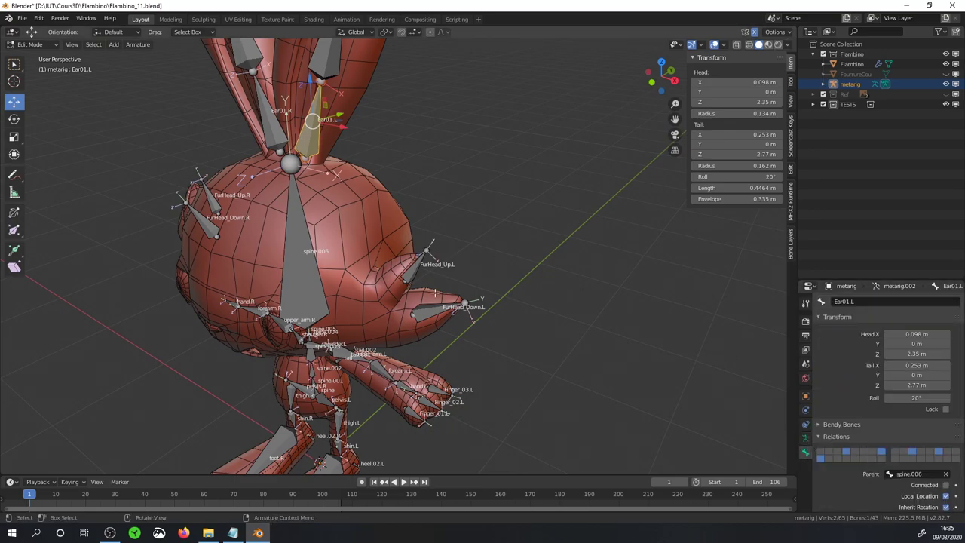
pyautogui.moveTo(435, 292)
pyautogui.mouseDown(button='middle')
pyautogui.moveTo(450, 290)
pyautogui.moveTo(324, 269)
pyautogui.mouseUp(button='middle')
pyautogui.click(437, 256)
pyautogui.keyDown('shift'); pyautogui.click(460, 300); pyautogui.keyUp('shift')
pyautogui.keyDown('shift'); pyautogui.click(313, 273); pyautogui.keyUp('shift')
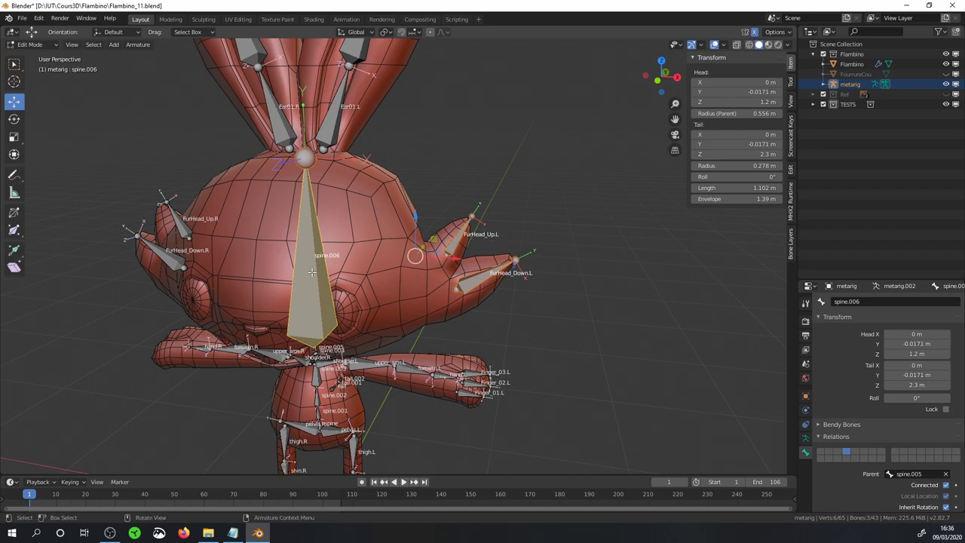
pyautogui.hotkey('ctrl', 'p')
pyautogui.click(311, 272)
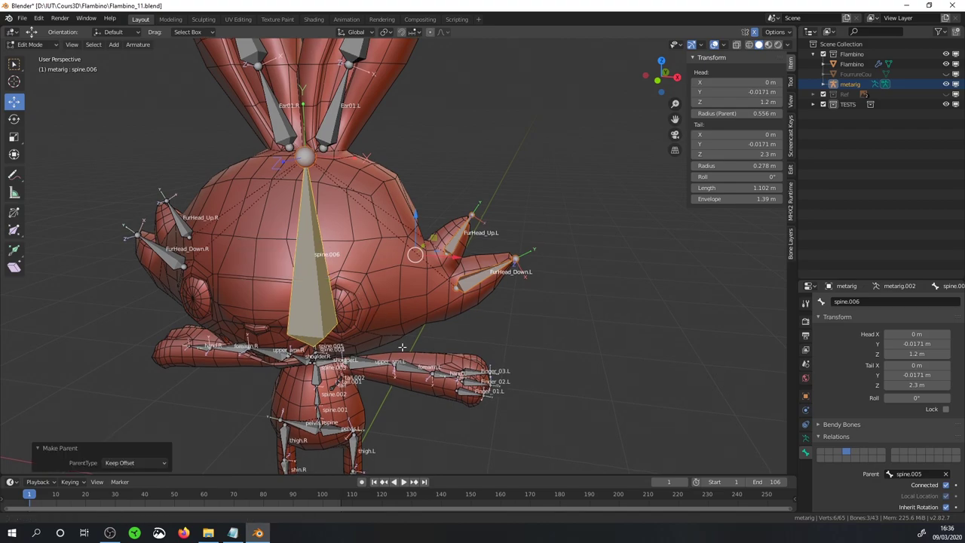
# Parent Finger_01.L, Finger_02.L and Finger_03.L to hand.L with Keep Offset.
pyautogui.moveTo(341, 285); pyautogui.dragTo(380, 318, button='middle')
pyautogui.scroll(3, 422, 320)
pyautogui.click(423, 319)
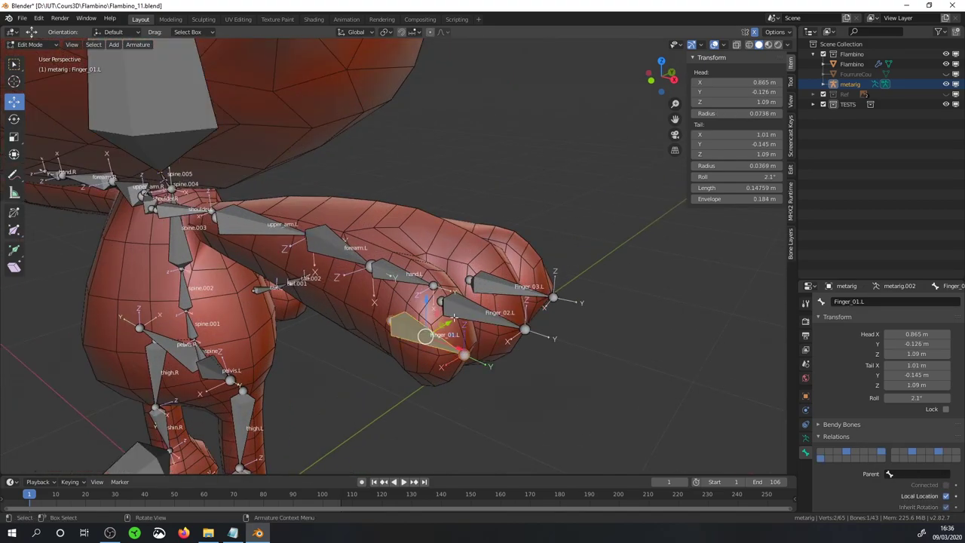
pyautogui.keyDown('shift'); pyautogui.click(471, 309); pyautogui.keyUp('shift')
pyautogui.keyDown('shift'); pyautogui.click(451, 287); pyautogui.keyUp('shift')
pyautogui.keyDown('shift'); pyautogui.click(387, 277); pyautogui.keyUp('shift')
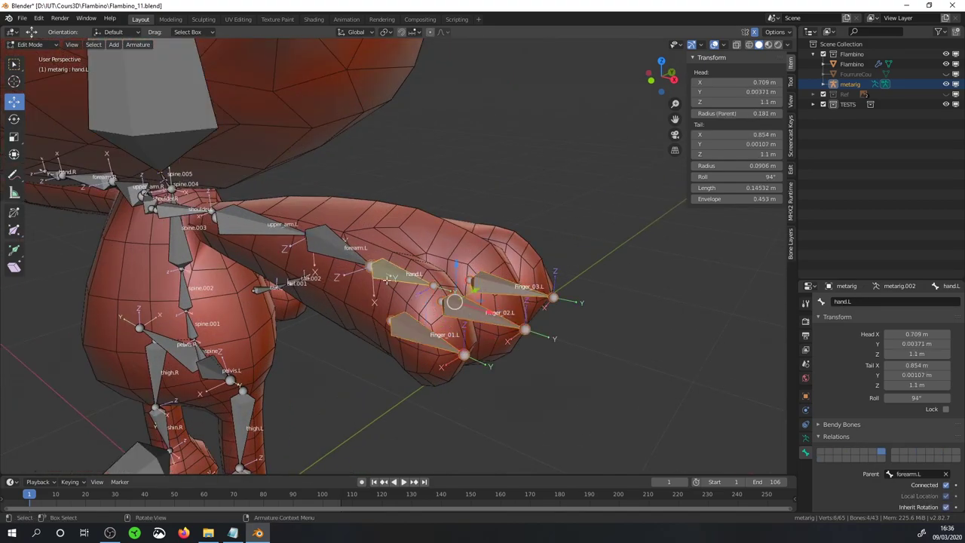
pyautogui.hotkey('ctrl', 'p')
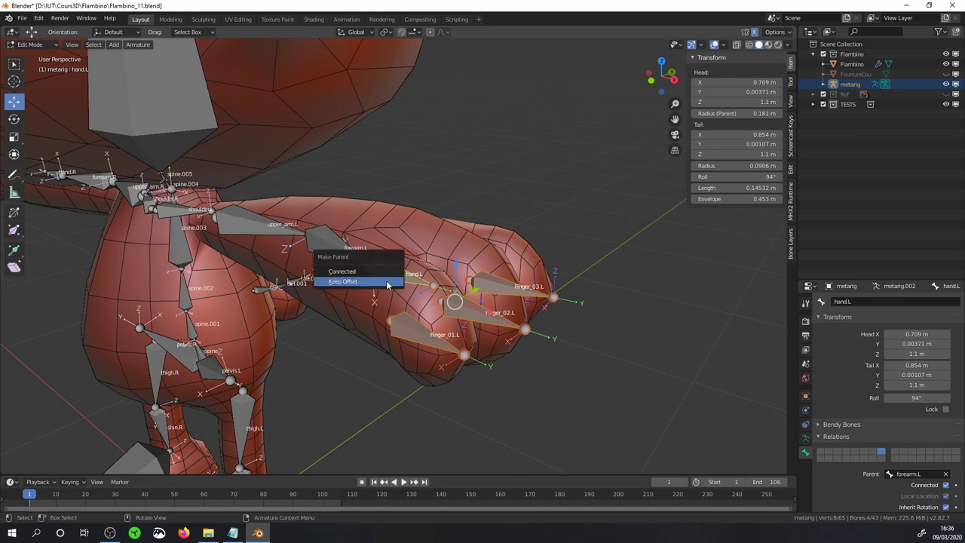
pyautogui.click(388, 284)
# Select the tail bone, then spine as its intended parent.
pyautogui.moveTo(436, 292); pyautogui.dragTo(353, 306, button='middle')
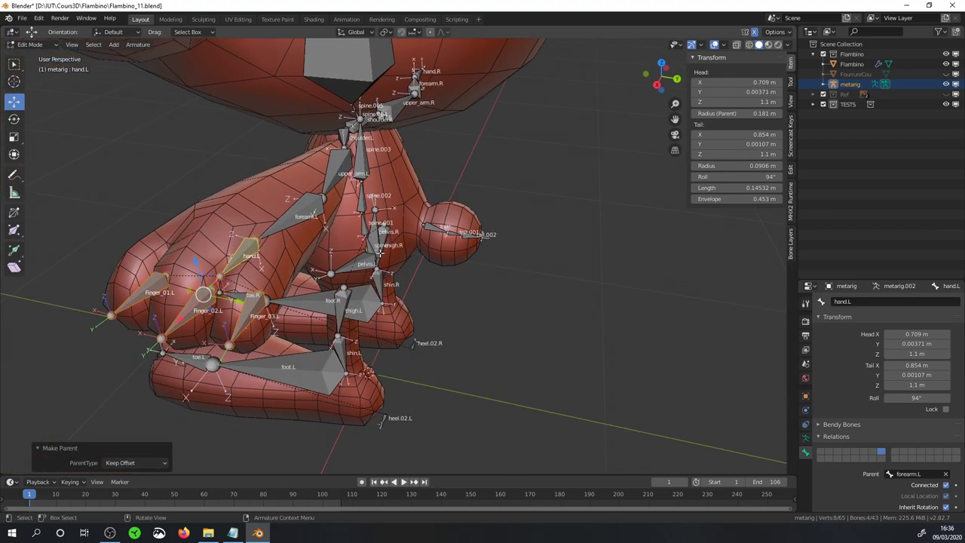
pyautogui.moveTo(380, 253); pyautogui.dragTo(398, 249, button='middle')
pyautogui.scroll(-3, 398, 249)
pyautogui.scroll(-1, 397, 264)
pyautogui.scroll(3, 389, 271)
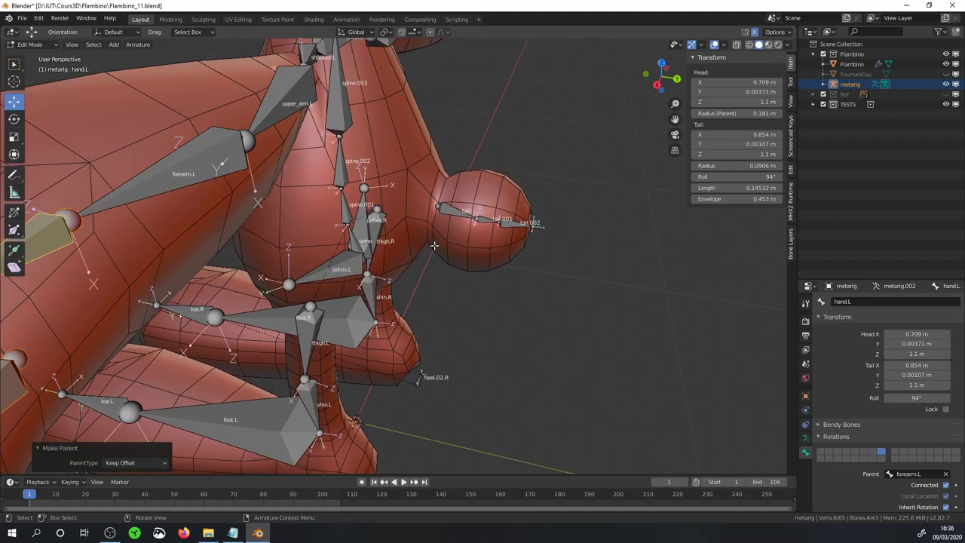
pyautogui.click(461, 263)
pyautogui.moveTo(384, 271)
pyautogui.mouseDown(button='middle')
pyautogui.moveTo(377, 279)
pyautogui.moveTo(426, 282)
pyautogui.mouseUp(button='middle')
pyautogui.click(368, 286)
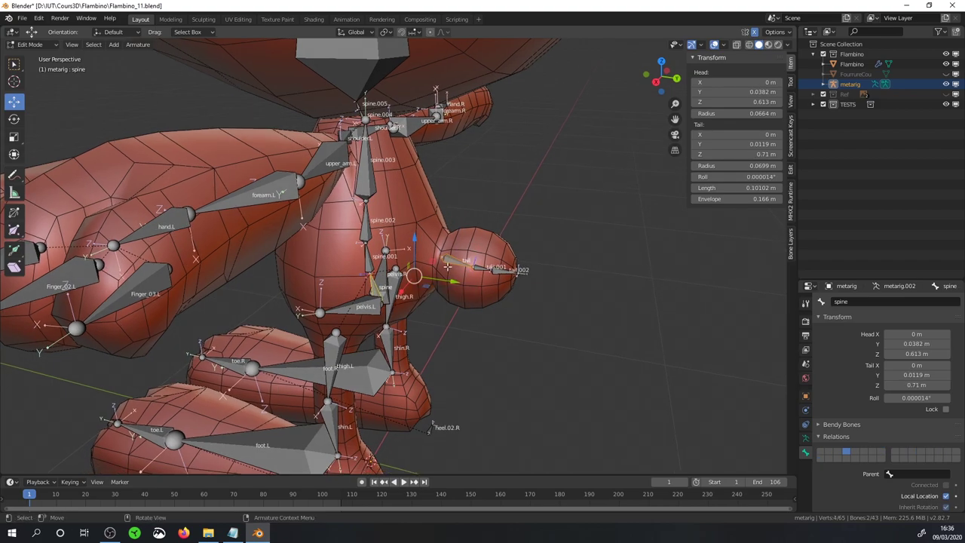
# Parent the tail bone to spine with Keep Offset.
pyautogui.hotkey('ctrl', 'p')
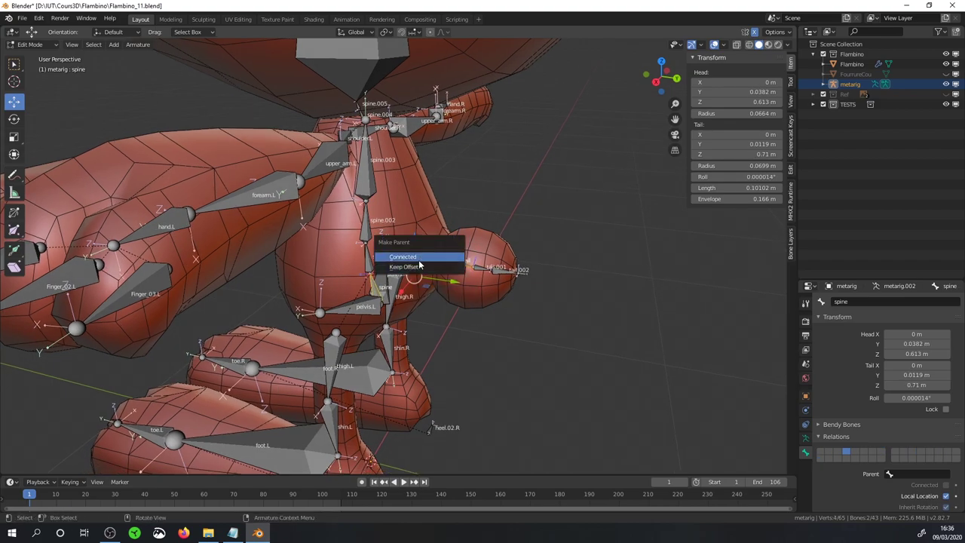
pyautogui.click(407, 266)
pyautogui.scroll(-5, 437, 249)
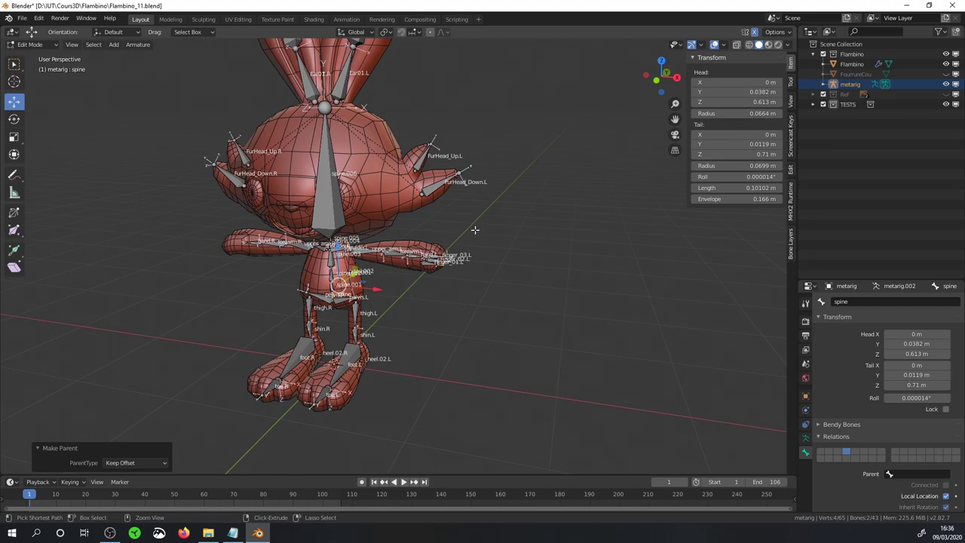
# Save Flambino_11.blend and switch the metarig back to Object Mode.
pyautogui.hotkey('ctrl', 's')
pyautogui.scroll(3, 476, 230)
pyautogui.keyDown('shift'); pyautogui.moveTo(512, 261); pyautogui.dragTo(558, 249, button='middle'); pyautogui.keyUp('shift')
pyautogui.scroll(-3, 571, 241)
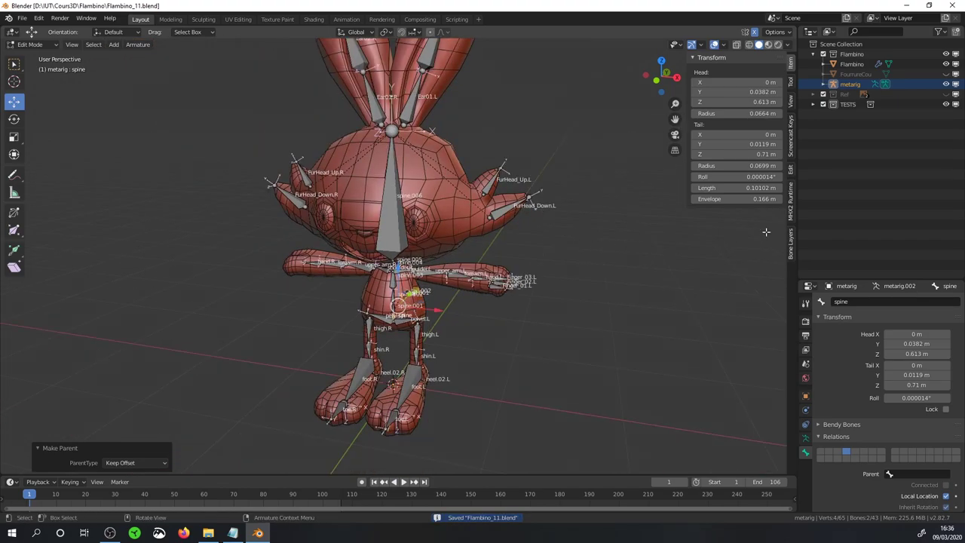
pyautogui.scroll(3, 765, 231)
pyautogui.scroll(-1, 766, 231)
pyautogui.scroll(1, 765, 232)
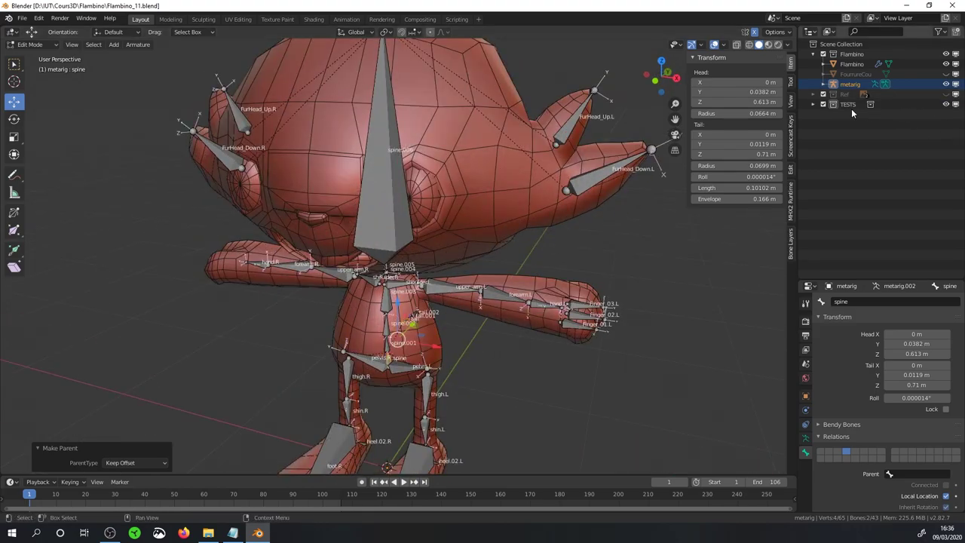
pyautogui.scroll(-3, 450, 284)
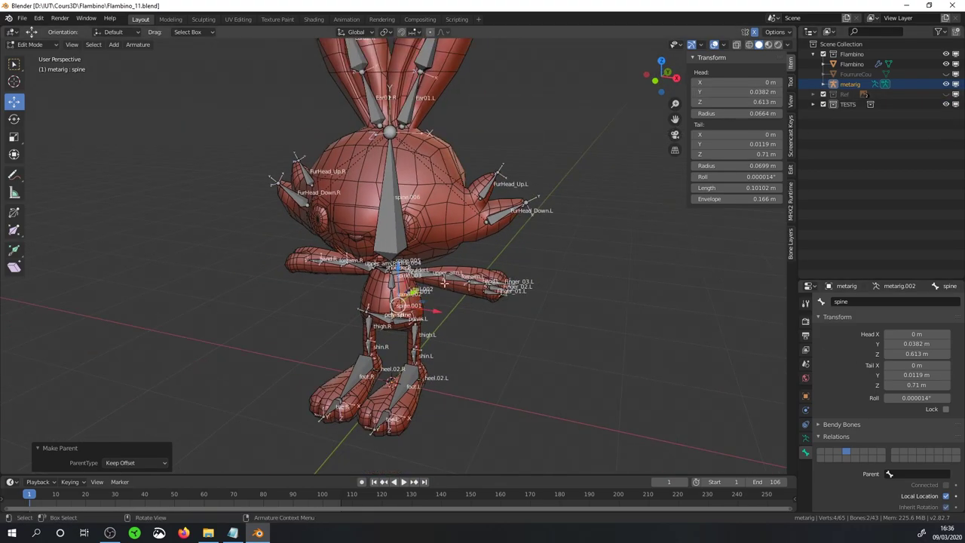
pyautogui.hotkey('ctrl', 'Tab')
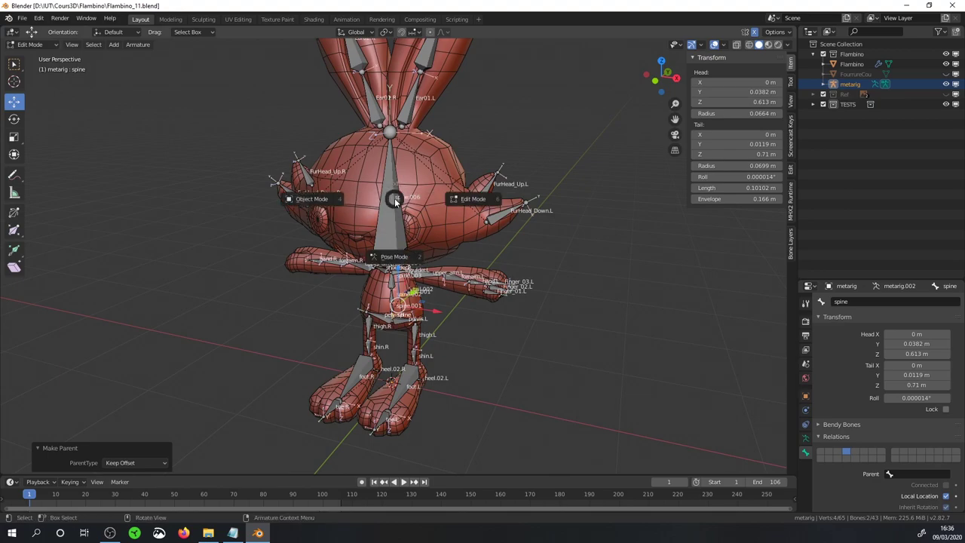
pyautogui.click(394, 202)
pyautogui.click(387, 210)
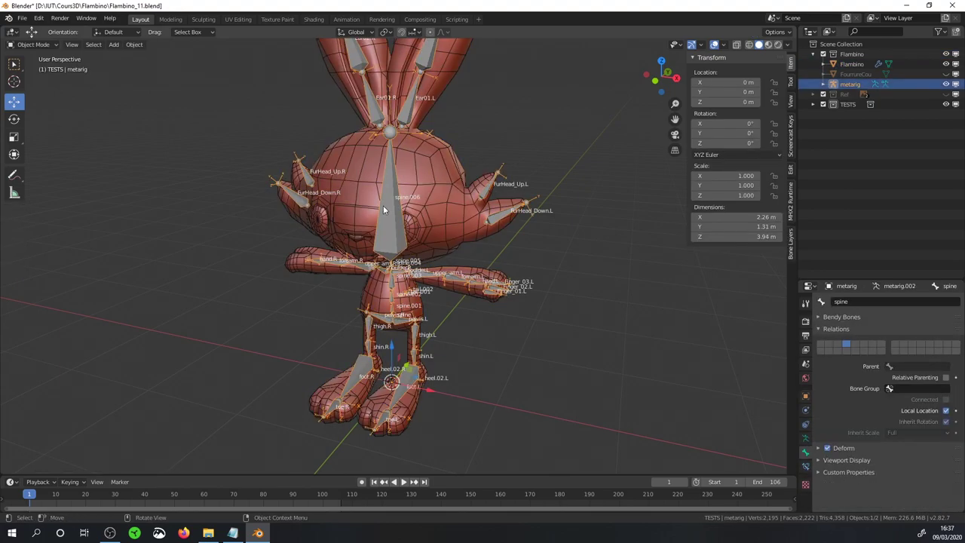
pyautogui.click(851, 54)
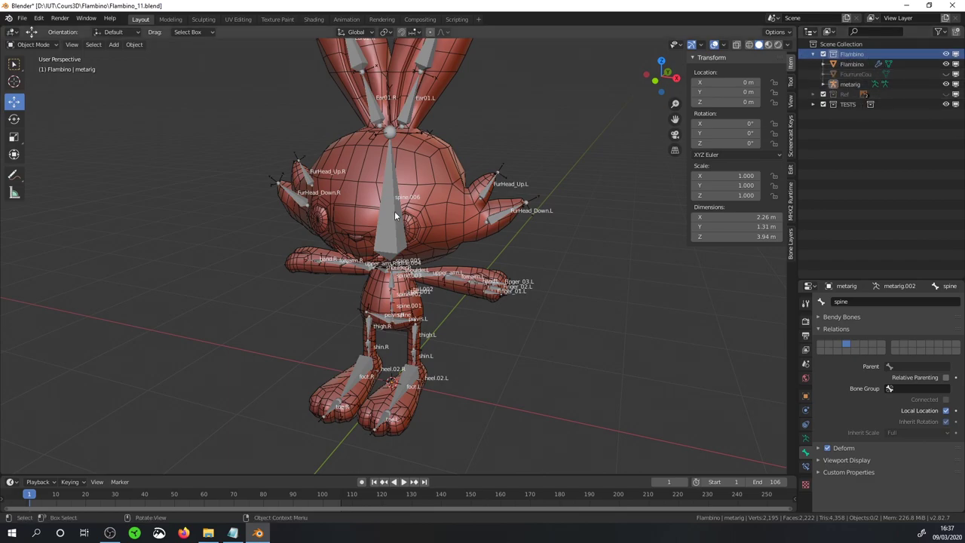
pyautogui.click(394, 211)
pyautogui.click(805, 438)
pyautogui.scroll(-1, 870, 422)
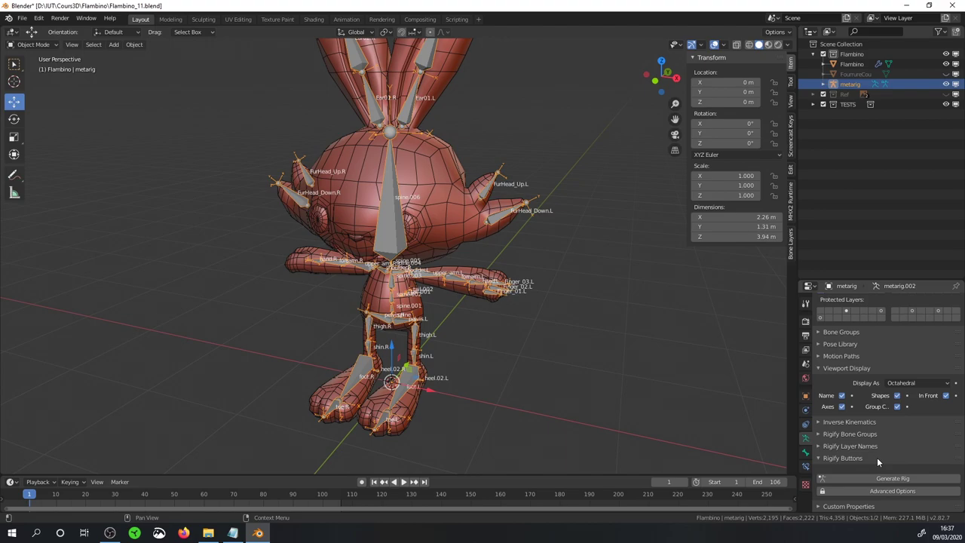
pyautogui.scroll(3, 551, 312)
# Symmetrize the metarig's left finger bones into Finger_01.R–03.R, then return to Object Mode.
pyautogui.moveTo(555, 319); pyautogui.dragTo(544, 322, button='middle')
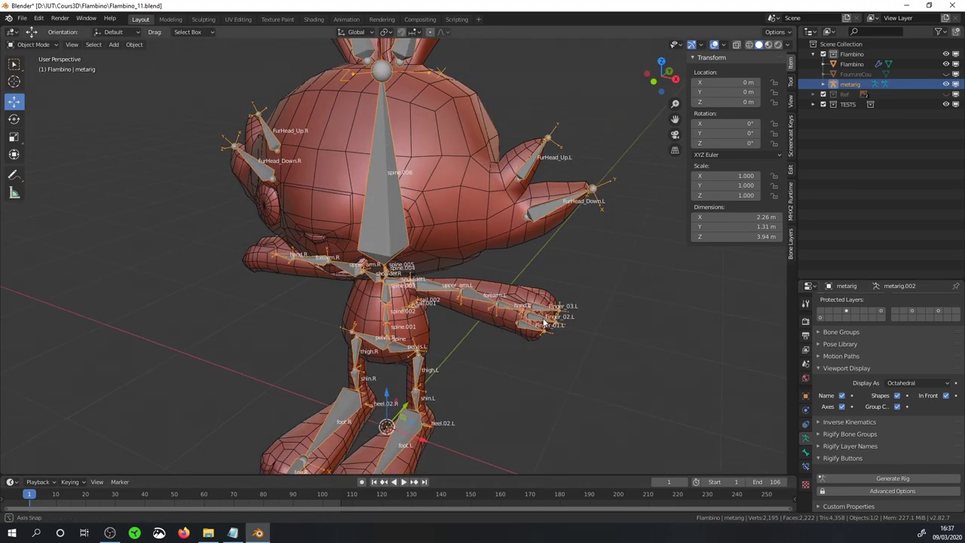
pyautogui.press('Tab')
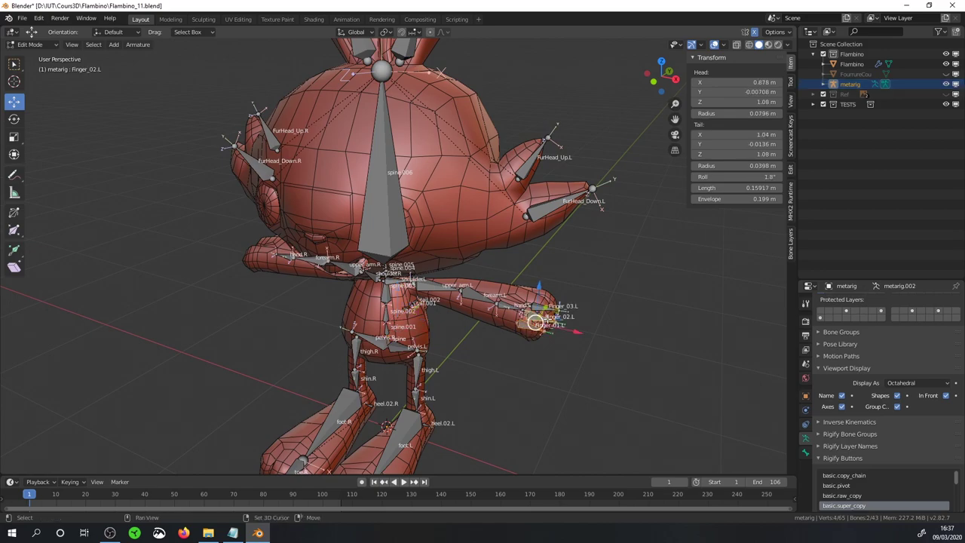
pyautogui.click(542, 309)
pyautogui.rightClick(543, 307)
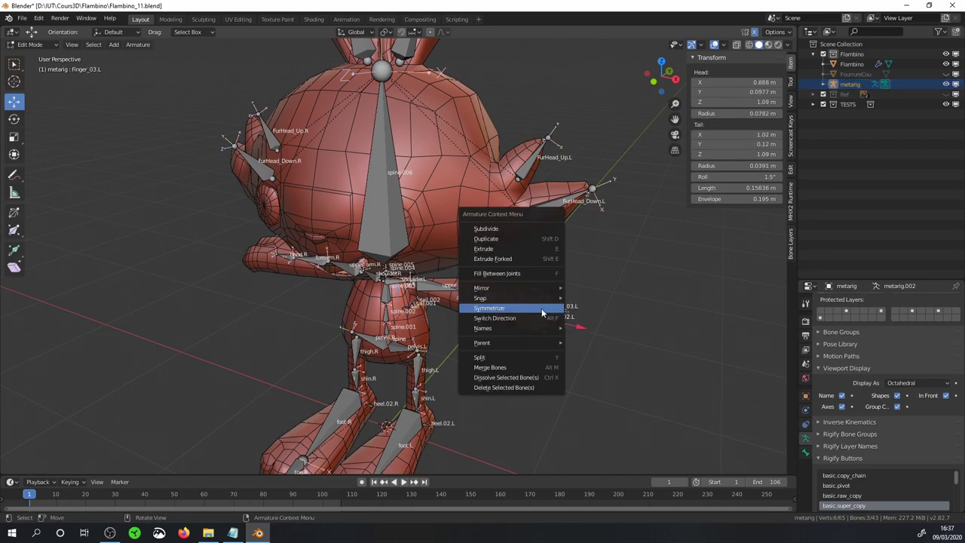
pyautogui.click(543, 307)
pyautogui.moveTo(542, 306); pyautogui.dragTo(587, 293, button='middle')
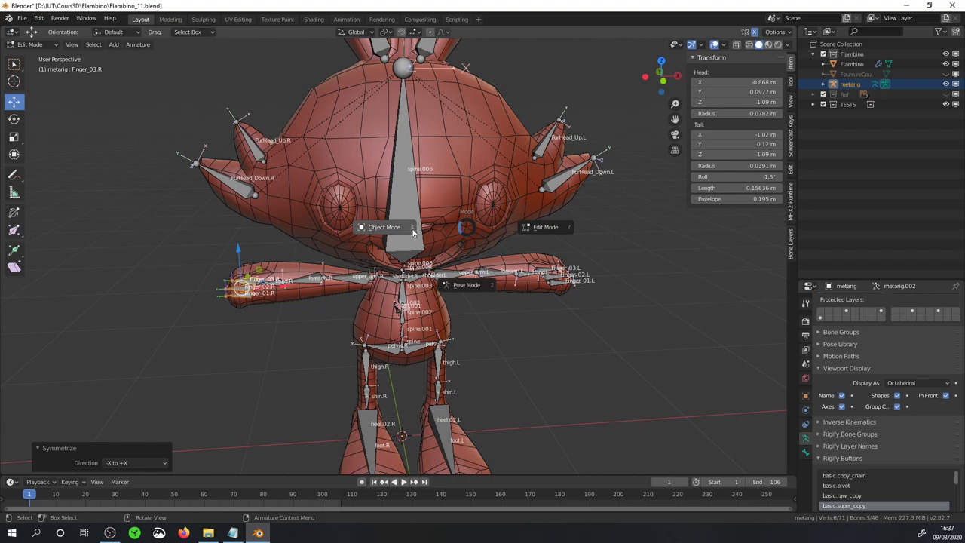
pyautogui.press('Tab')
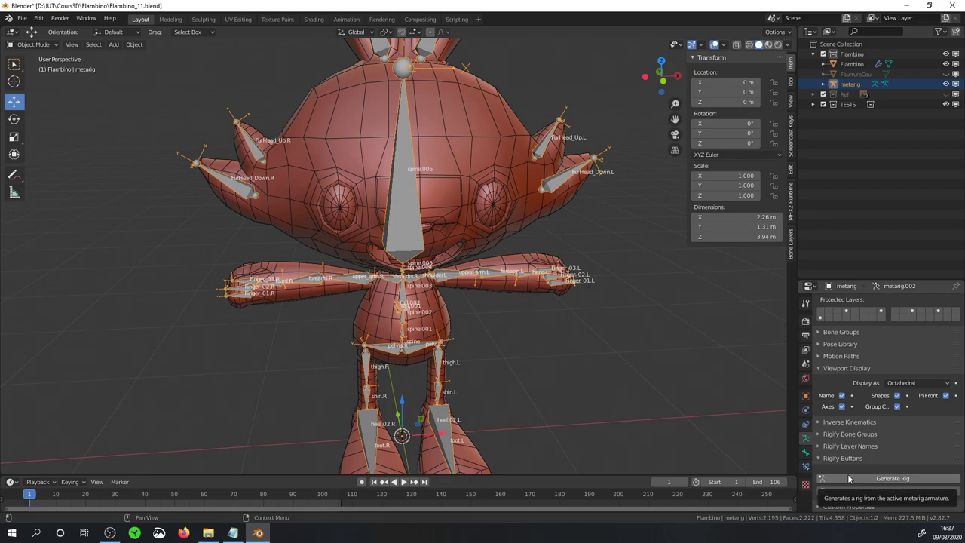
# Run Generate Rig from the Rigify Buttons panel on the Flambino metarig.
pyautogui.click(899, 479)
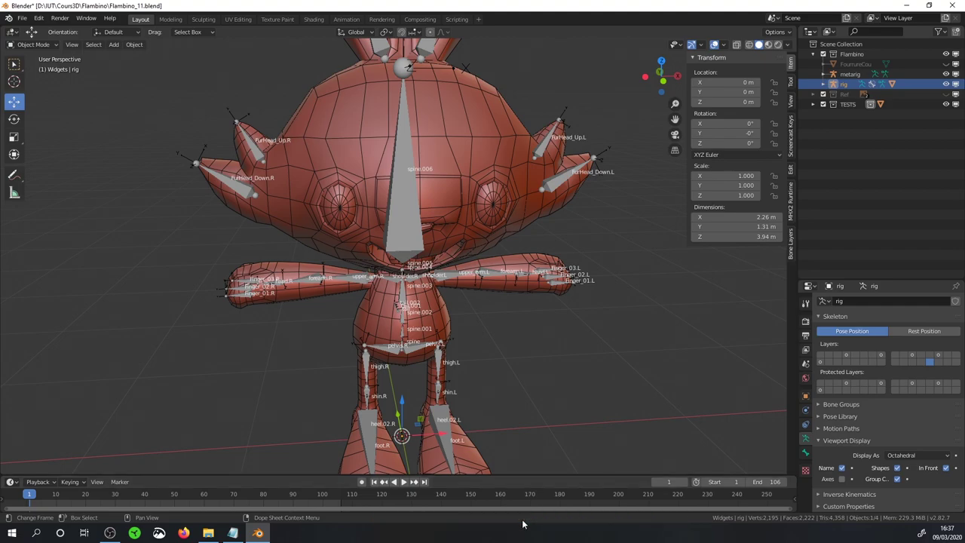
pyautogui.scroll(5, 368, 327)
pyautogui.scroll(4, 266, 314)
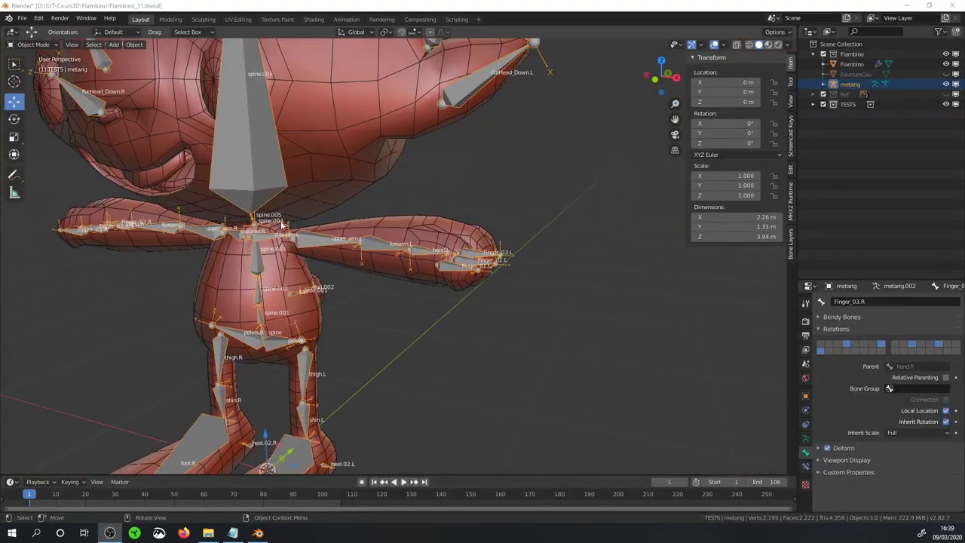
# Put the metarig in Edit Mode and snap the 3D cursor to spine.003's tip.
pyautogui.click(265, 229)
pyautogui.scroll(3, 226, 223)
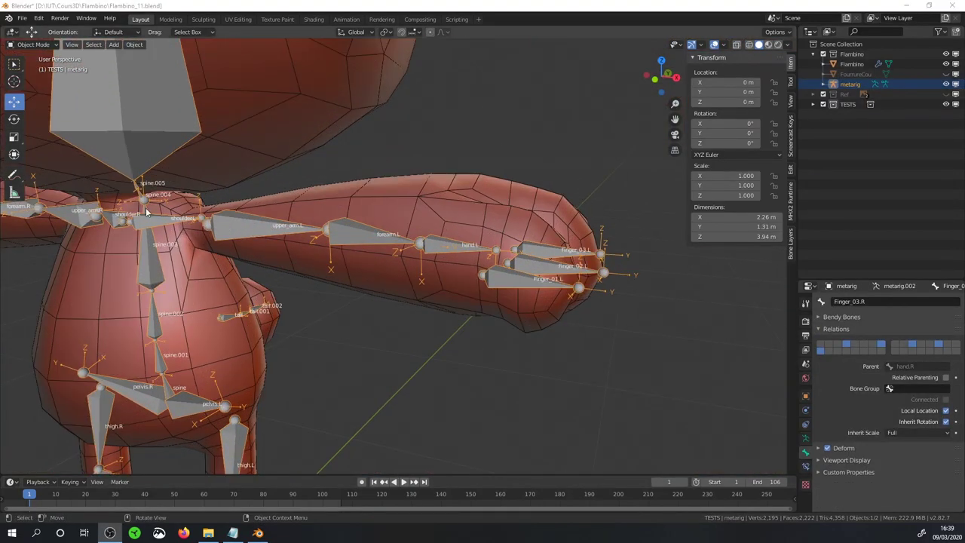
pyautogui.scroll(2, 143, 203)
pyautogui.click(141, 202)
pyautogui.press('Tab')
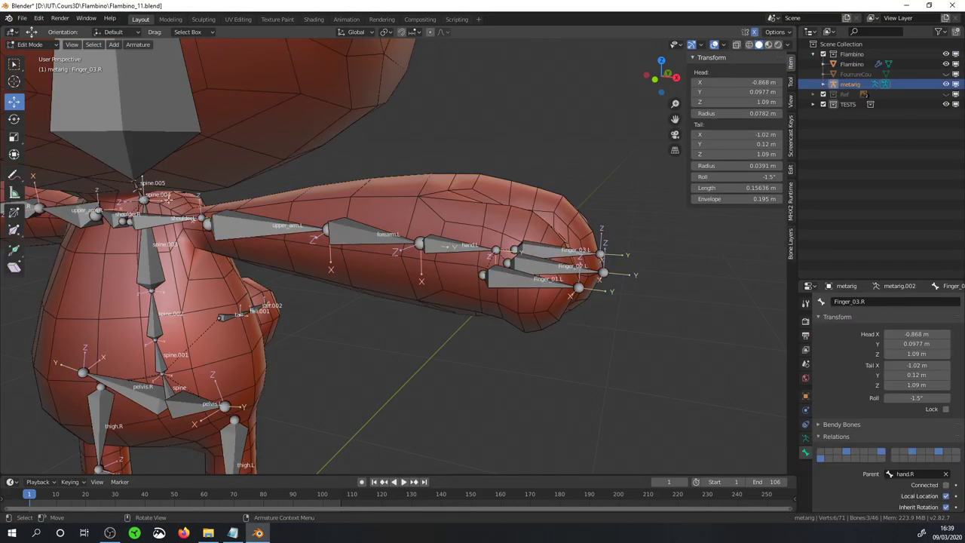
pyautogui.scroll(2, 215, 193)
pyautogui.scroll(3, 340, 227)
pyautogui.scroll(2, 339, 226)
pyautogui.moveTo(340, 227); pyautogui.dragTo(374, 197, button='middle')
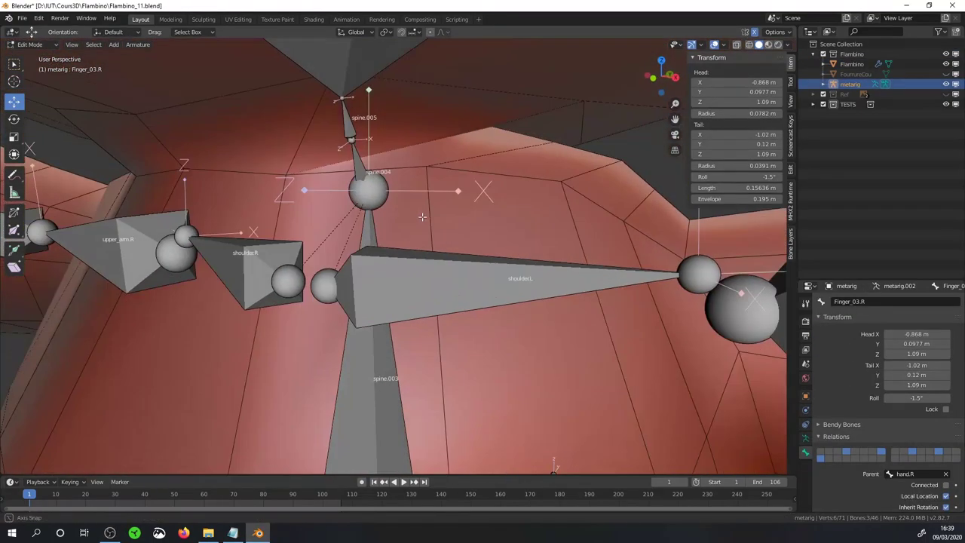
pyautogui.click(375, 197)
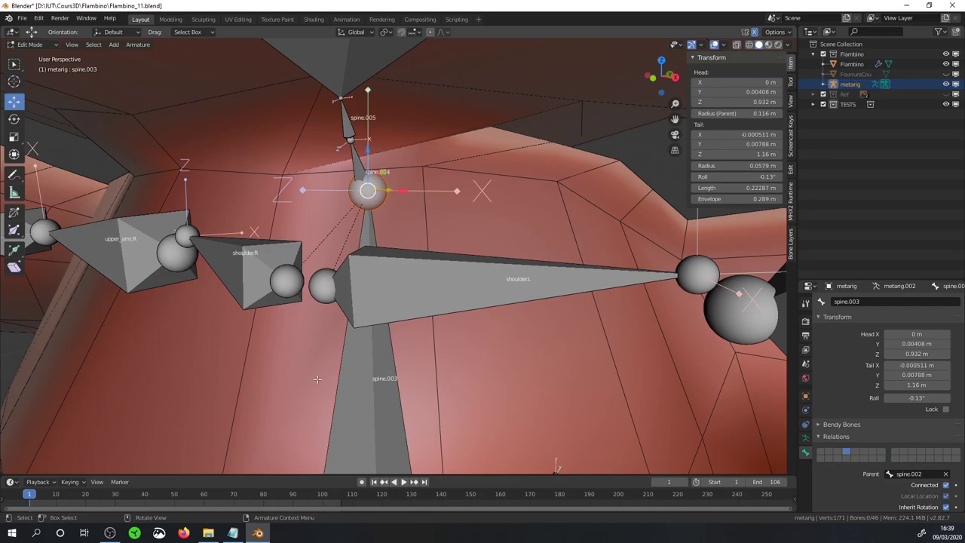
pyautogui.hotkey('shift', 's')
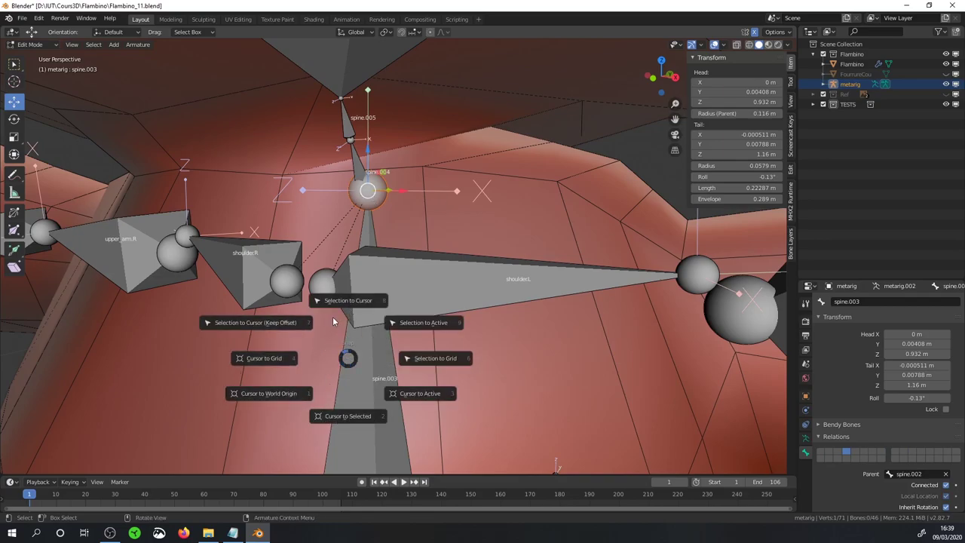
pyautogui.click(331, 415)
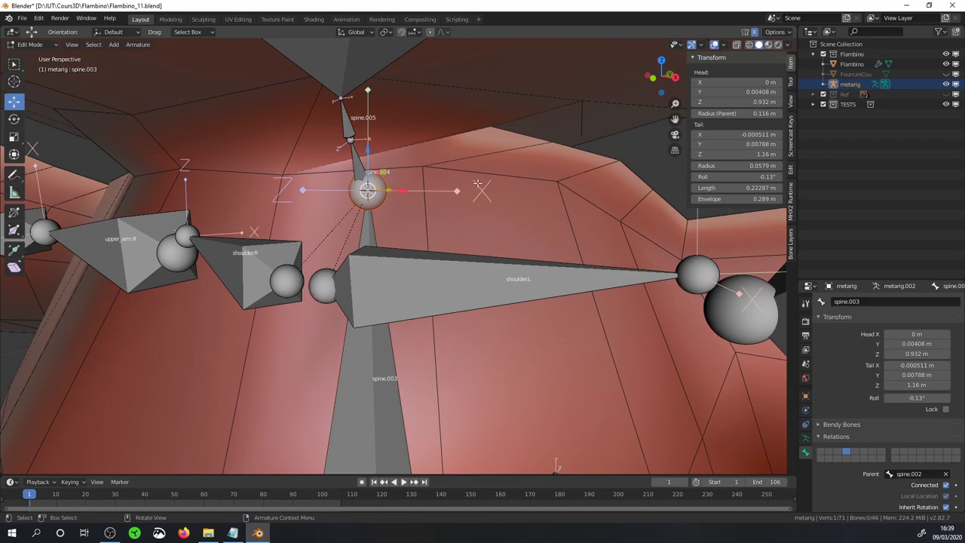
# In wireframe view, snap spine.004's head onto the 3D cursor and return to Object Mode.
pyautogui.hotkey('shift', 'z')
pyautogui.scroll(4, 422, 175)
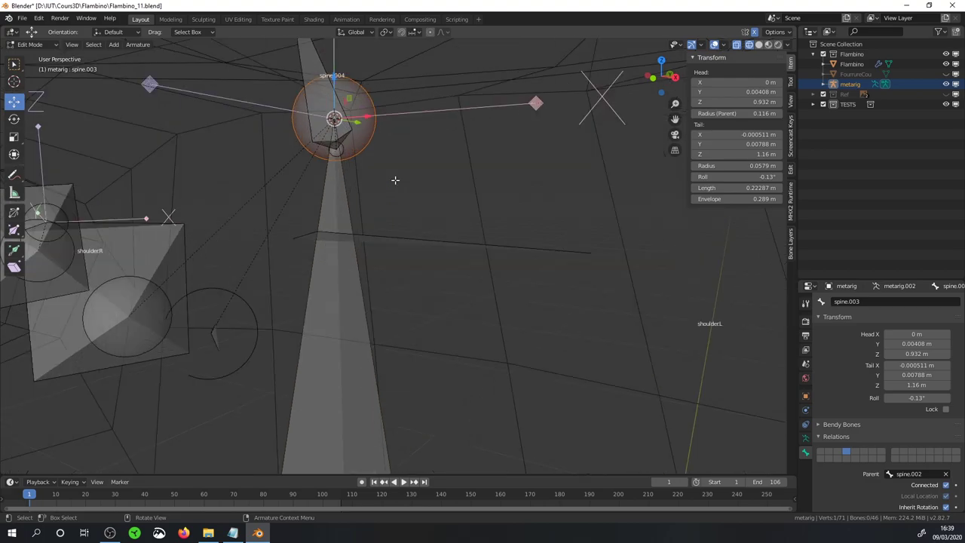
pyautogui.click(339, 151)
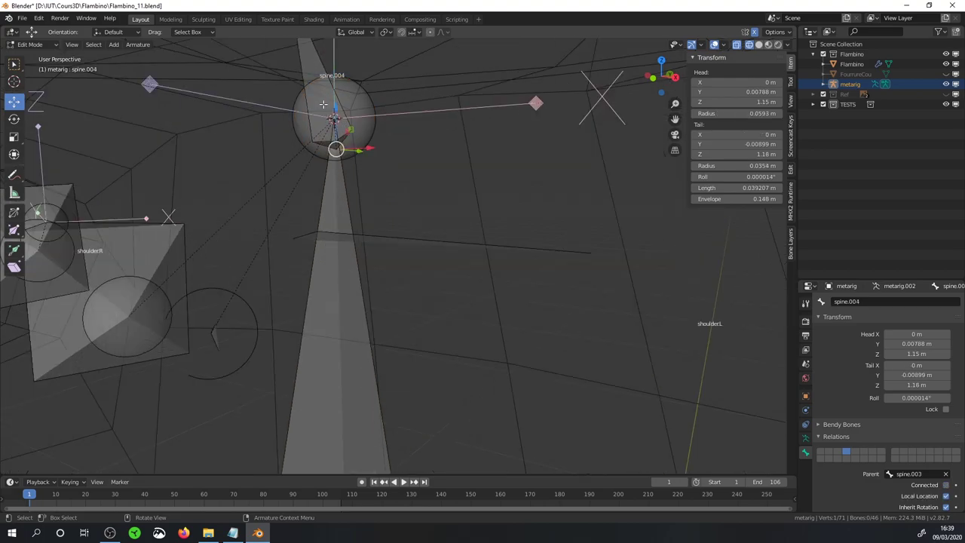
pyautogui.moveTo(336, 149)
pyautogui.mouseDown(button='middle')
pyautogui.moveTo(392, 158)
pyautogui.moveTo(387, 227)
pyautogui.mouseUp(button='middle')
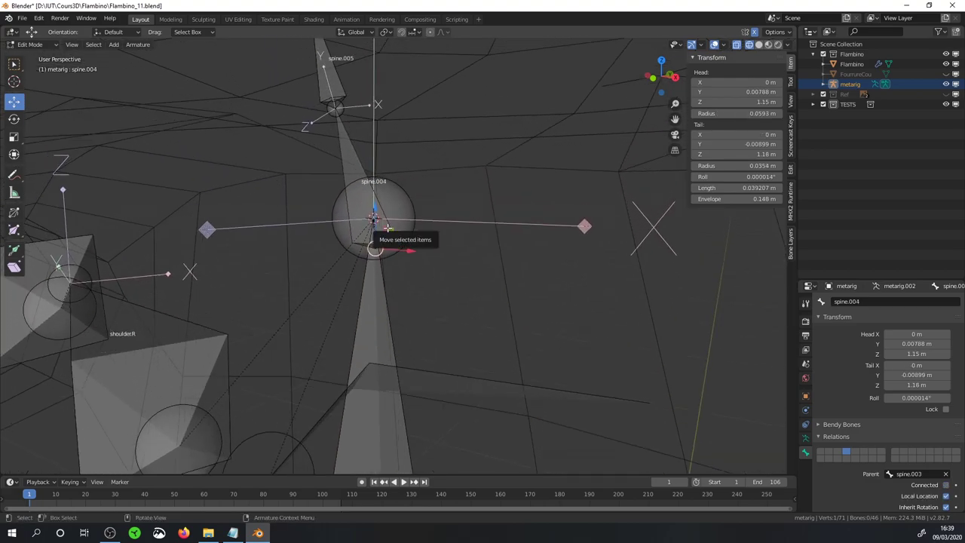
pyautogui.hotkey('shift', 's')
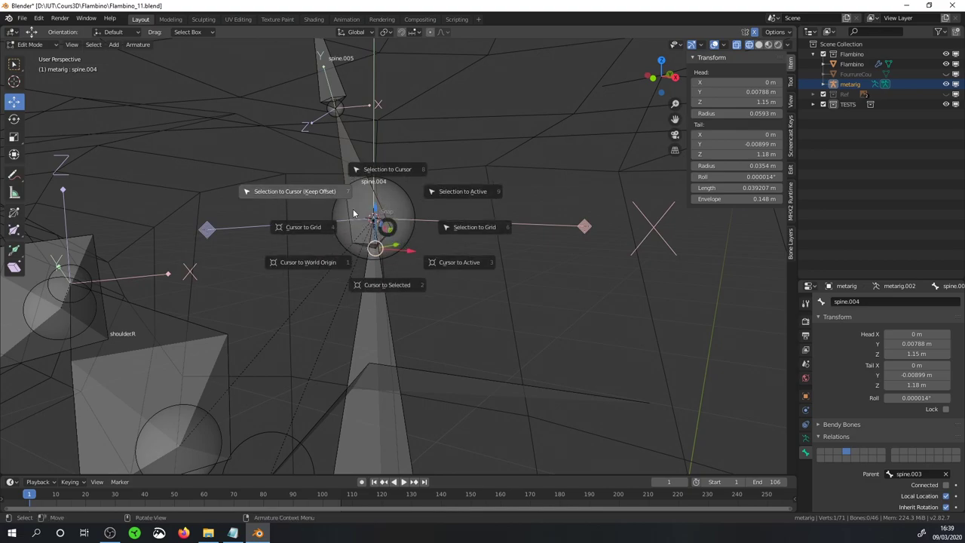
pyautogui.click(377, 172)
pyautogui.press('Tab')
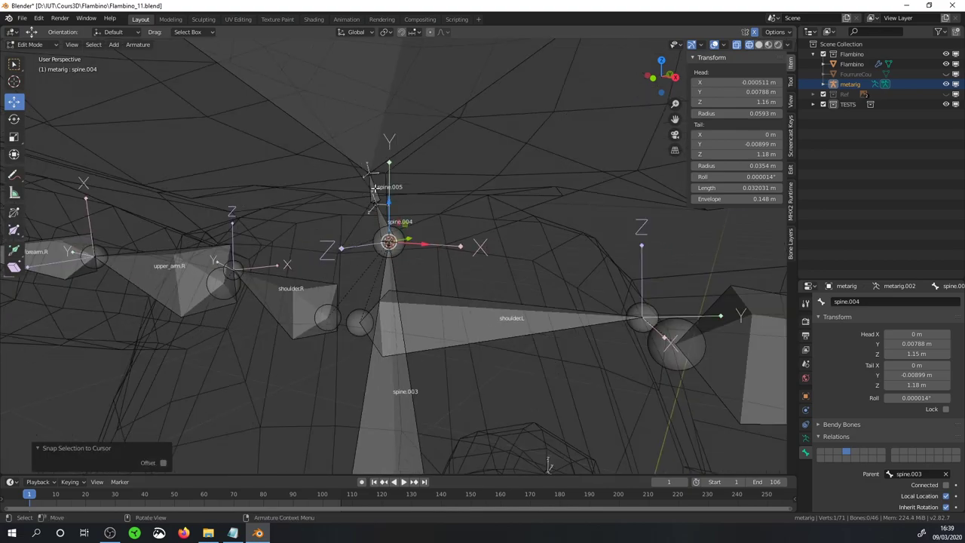
pyautogui.scroll(-3, 375, 191)
pyautogui.scroll(-2, 376, 196)
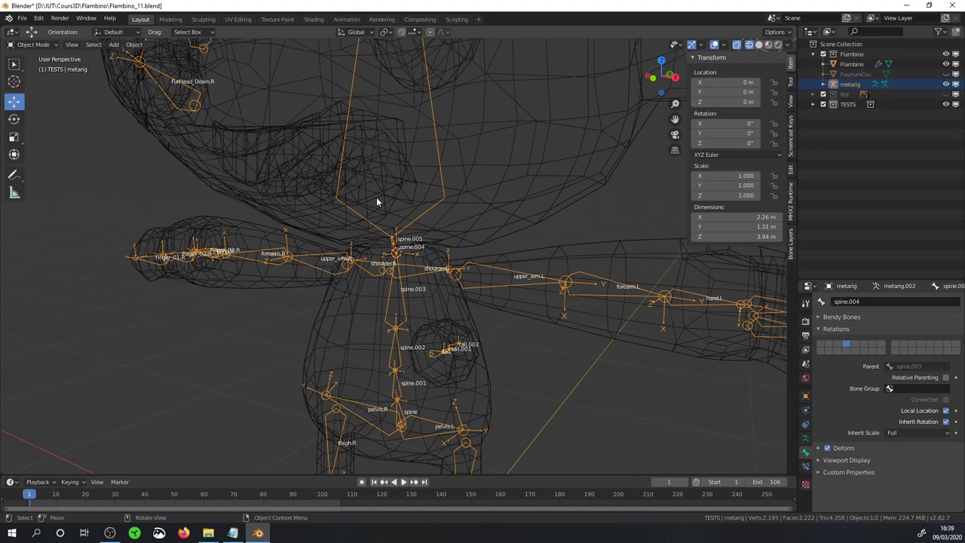
# Switch back to solid shading and move the rig object from TESTS into the Flambino collection.
pyautogui.press('z')
pyautogui.click(446, 199)
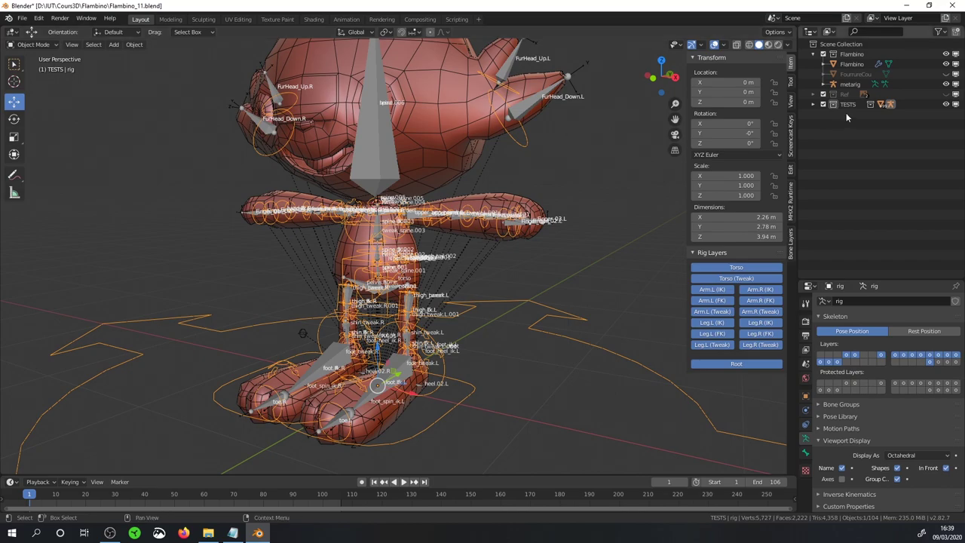
pyautogui.click(807, 102)
pyautogui.moveTo(836, 136); pyautogui.dragTo(847, 59)
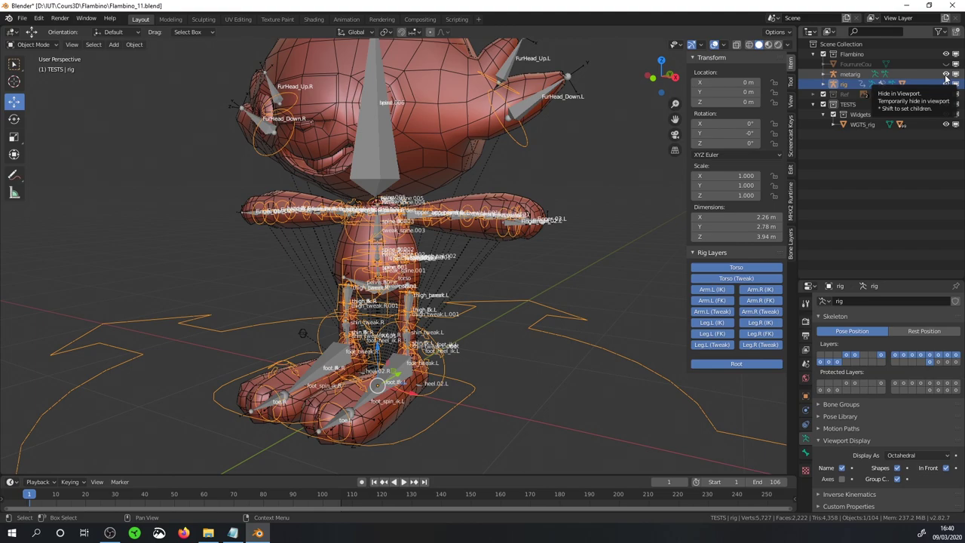
# Hide the metarig in the viewport and turn off the mesh wireframe overlay.
pyautogui.click(945, 74)
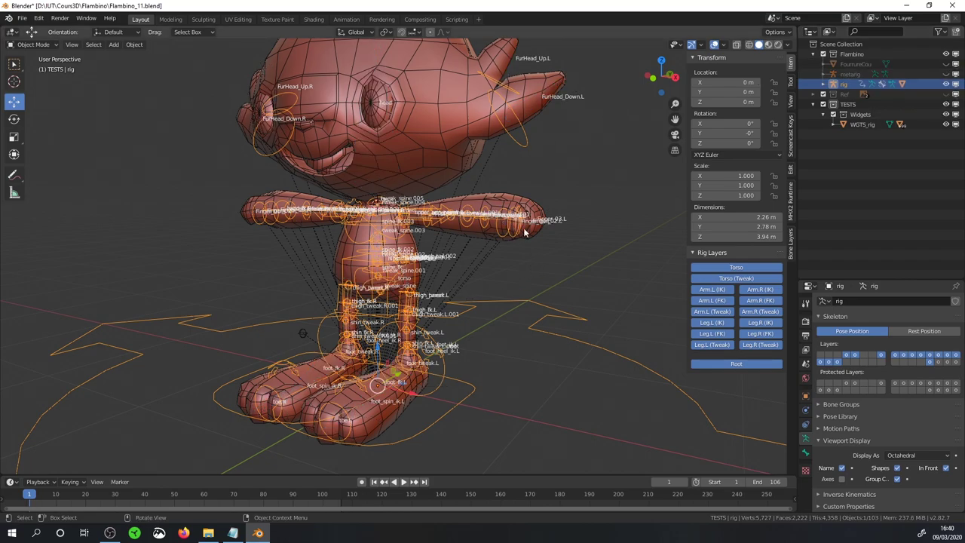
pyautogui.moveTo(467, 221); pyautogui.dragTo(438, 237, button='middle')
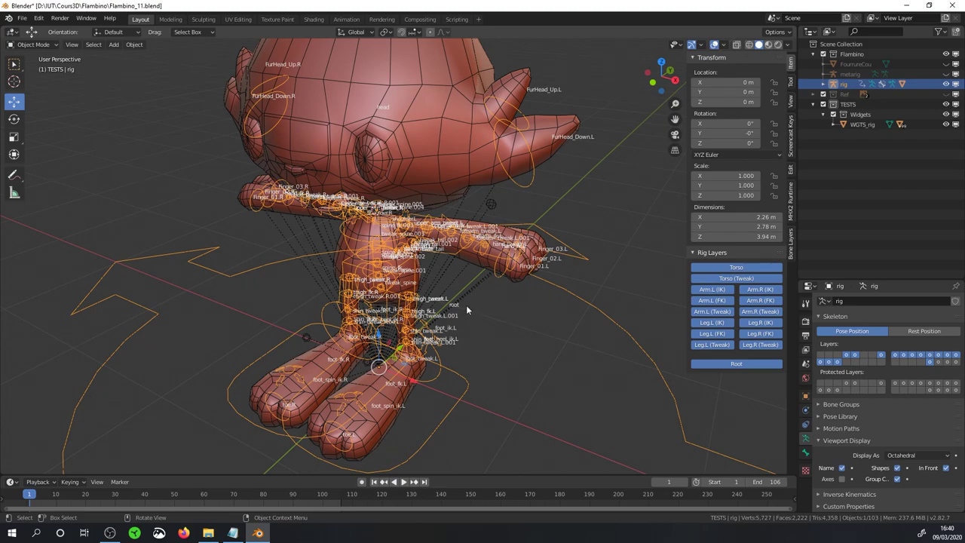
pyautogui.moveTo(441, 277); pyautogui.dragTo(471, 274, button='middle')
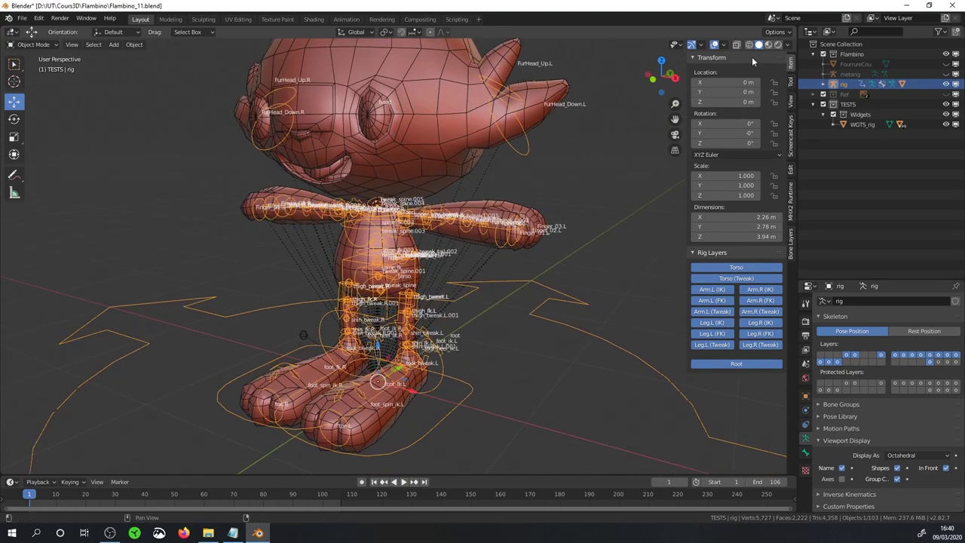
pyautogui.click(722, 45)
pyautogui.click(665, 213)
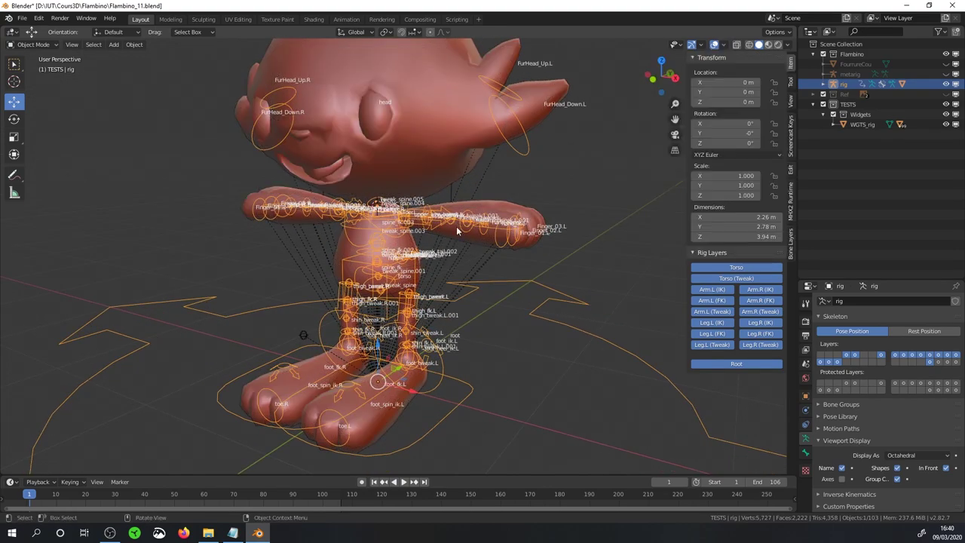
pyautogui.scroll(3, 455, 226)
pyautogui.moveTo(455, 226)
pyautogui.mouseDown(button='middle')
pyautogui.moveTo(484, 244)
pyautogui.moveTo(486, 232)
pyautogui.moveTo(466, 252)
pyautogui.moveTo(459, 245)
pyautogui.mouseUp(button='middle')
pyautogui.scroll(-2, 474, 234)
# Put the generated rig into Pose Mode and select the hand_ik.L control.
pyautogui.hotkey('ctrl', 'Tab')
pyautogui.scroll(3, 451, 264)
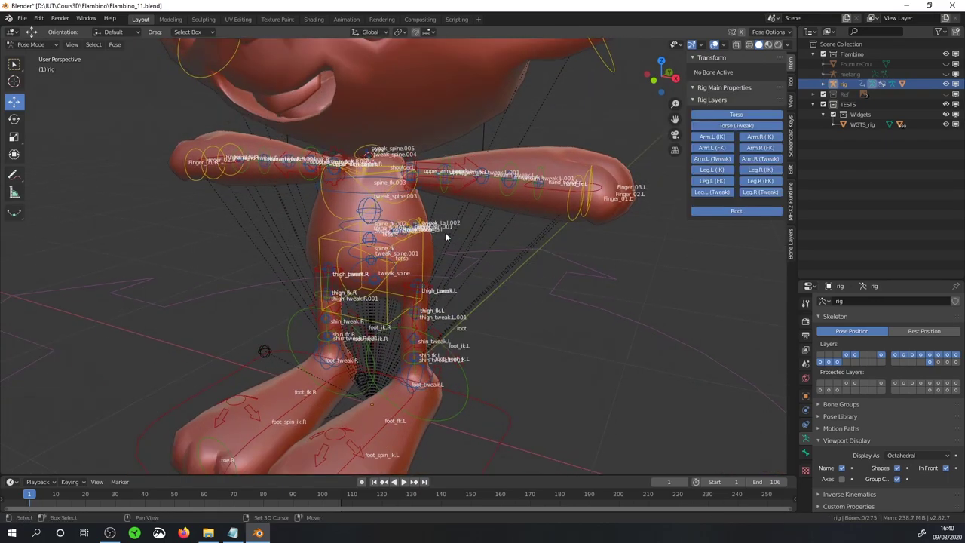
pyautogui.click(944, 55)
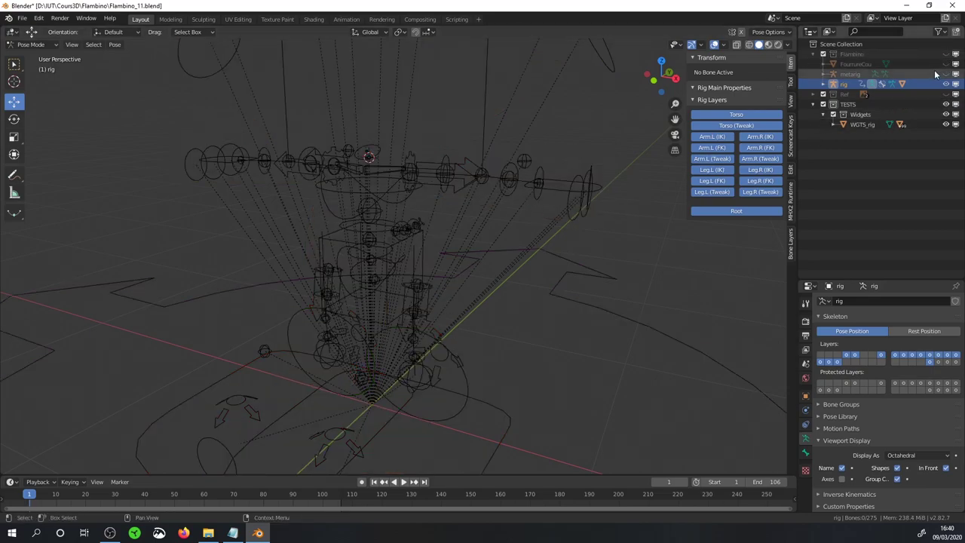
pyautogui.click(945, 54)
pyautogui.moveTo(639, 188)
pyautogui.mouseDown(button='middle')
pyautogui.moveTo(578, 210)
pyautogui.moveTo(506, 204)
pyautogui.mouseUp(button='middle')
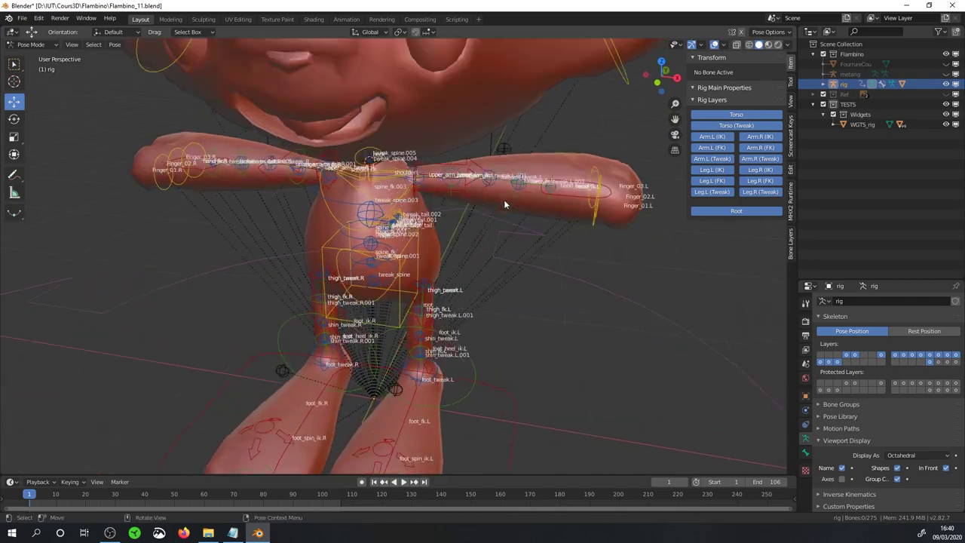
pyautogui.moveTo(603, 195); pyautogui.dragTo(512, 180, button='middle')
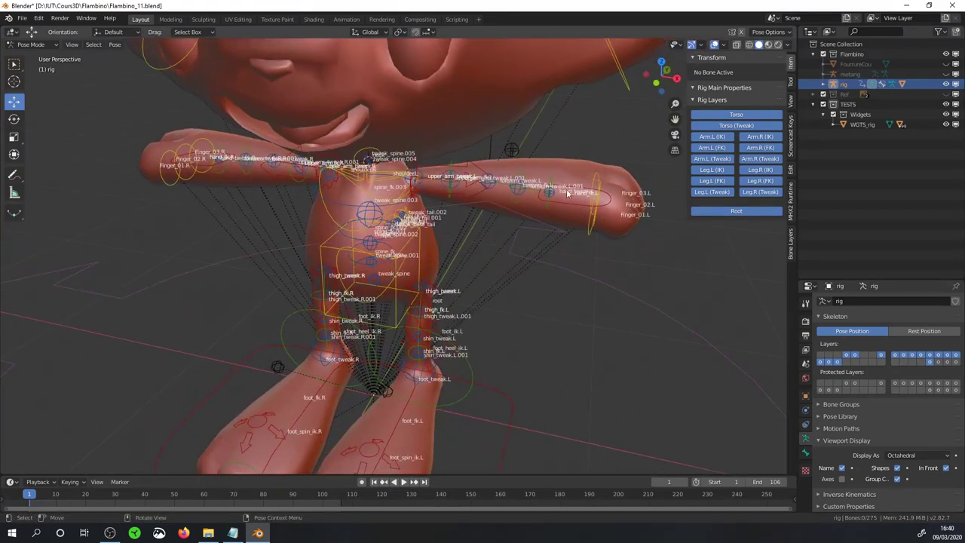
pyautogui.moveTo(568, 193); pyautogui.dragTo(556, 209, button='middle')
pyautogui.click(555, 209)
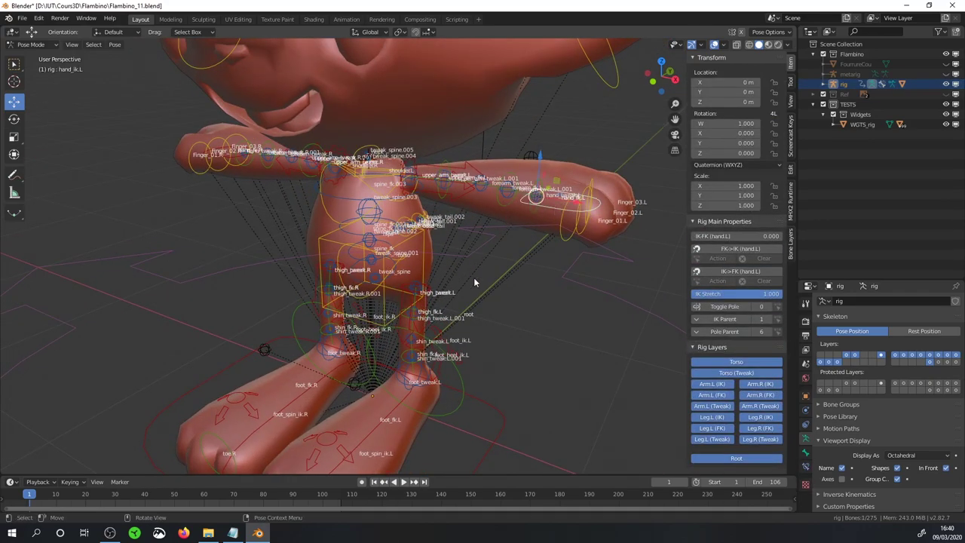
pyautogui.keyDown('shift'); pyautogui.moveTo(487, 347); pyautogui.dragTo(471, 295, button='middle'); pyautogui.keyUp('shift')
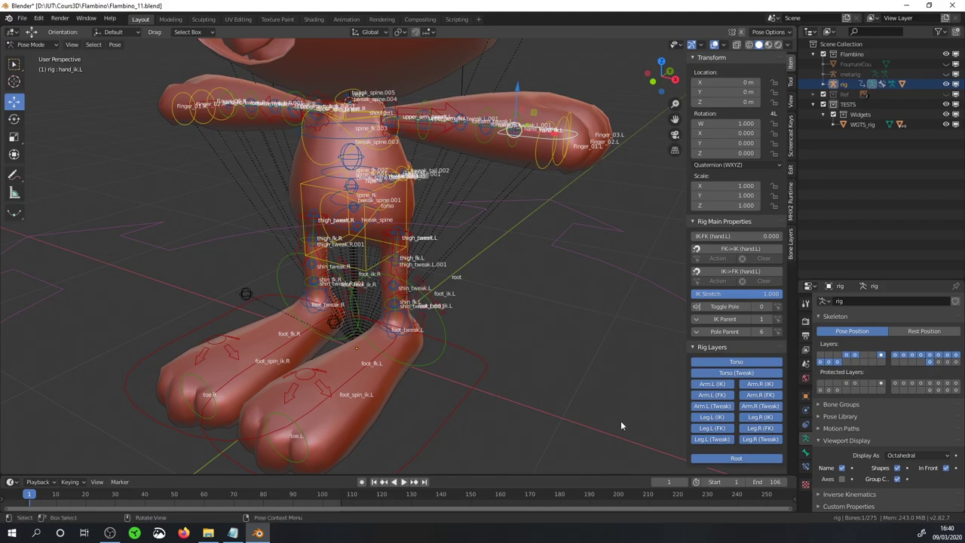
pyautogui.click(697, 60)
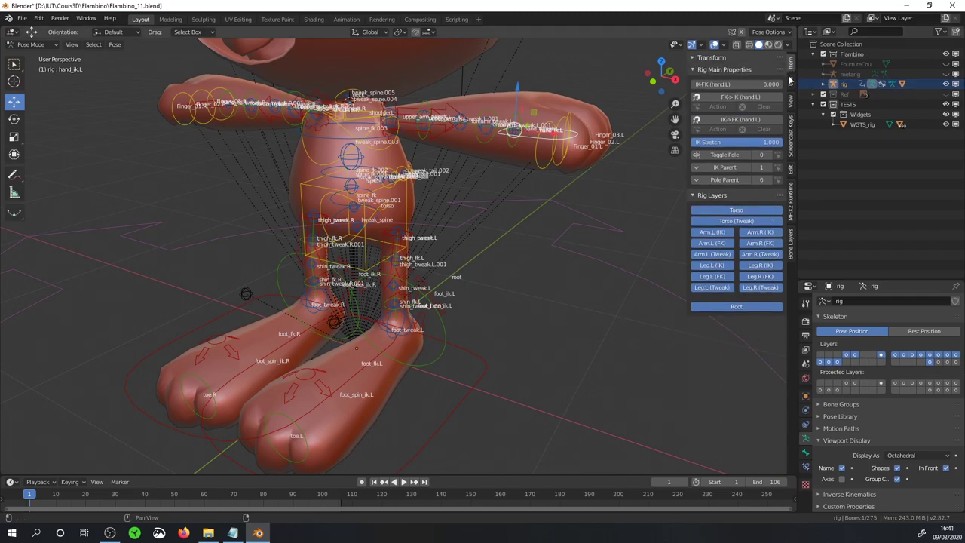
# Collapse Rig Main Properties and adjust the root, leg tweak and torso layers in Rig Layers.
pyautogui.click(693, 71)
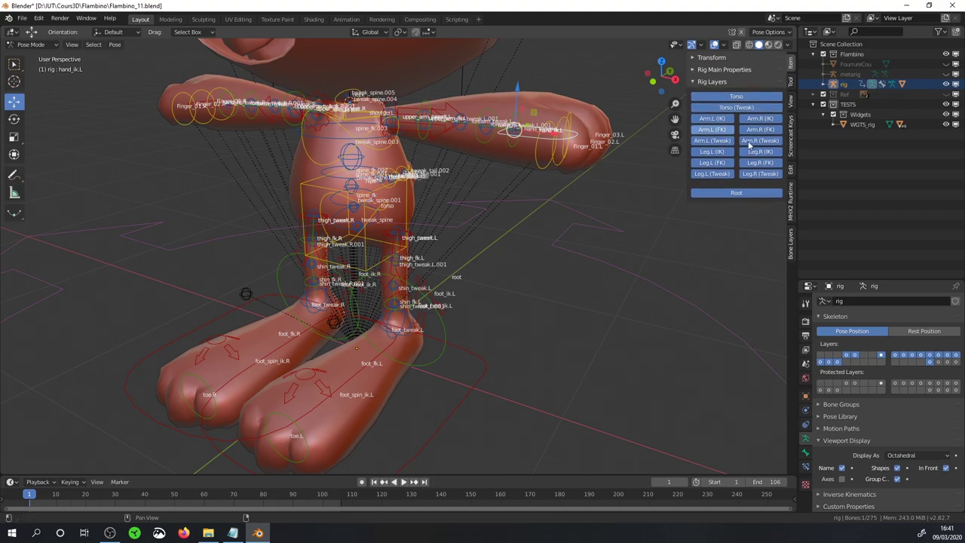
pyautogui.moveTo(720, 194)
pyautogui.mouseDown()
pyautogui.moveTo(738, 120)
pyautogui.moveTo(725, 195)
pyautogui.mouseUp()
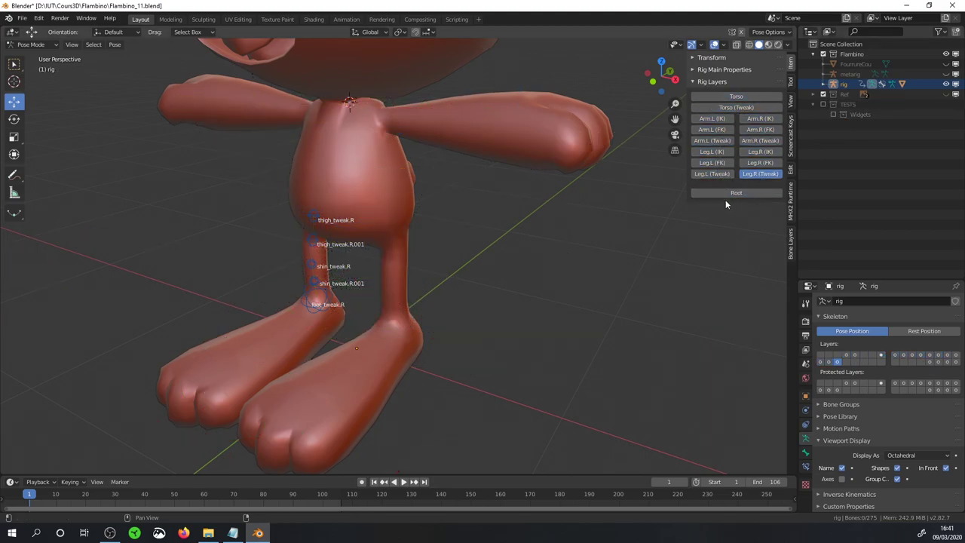
pyautogui.click(725, 194)
pyautogui.click(747, 175)
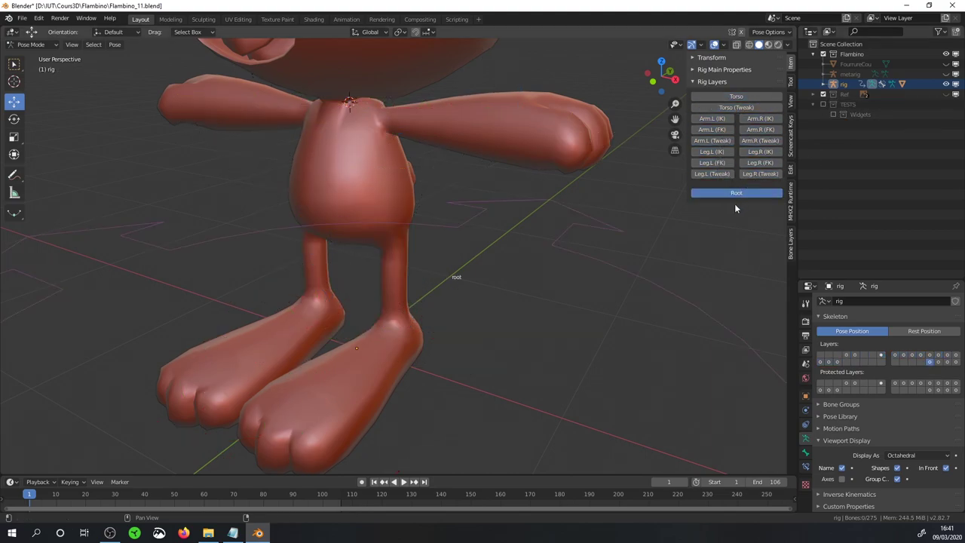
pyautogui.scroll(-1, 535, 293)
pyautogui.scroll(-4, 535, 293)
pyautogui.click(511, 270)
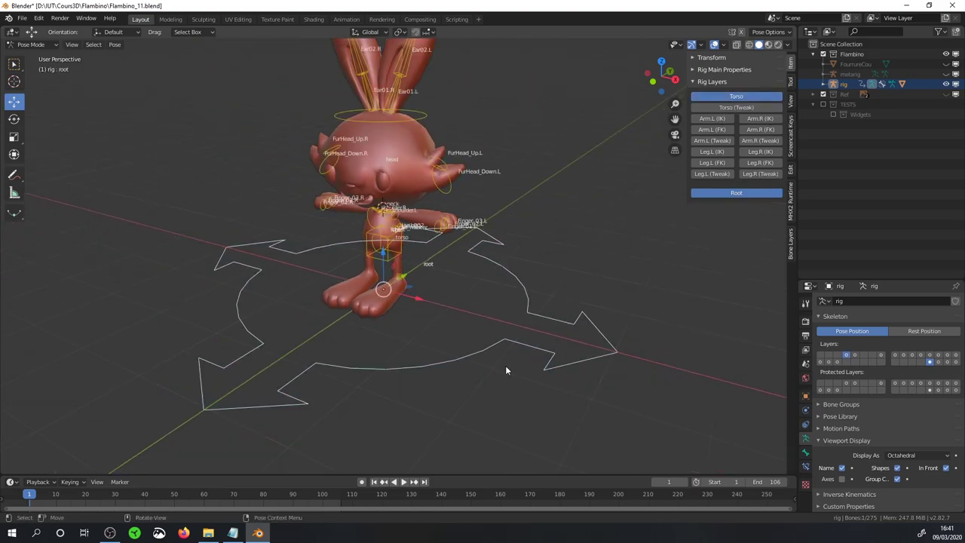
pyautogui.press('g')
pyautogui.rightClick(604, 278)
pyautogui.moveTo(465, 150)
pyautogui.mouseDown(button='middle')
pyautogui.moveTo(460, 139)
pyautogui.moveTo(428, 259)
pyautogui.moveTo(338, 301)
pyautogui.mouseUp(button='middle')
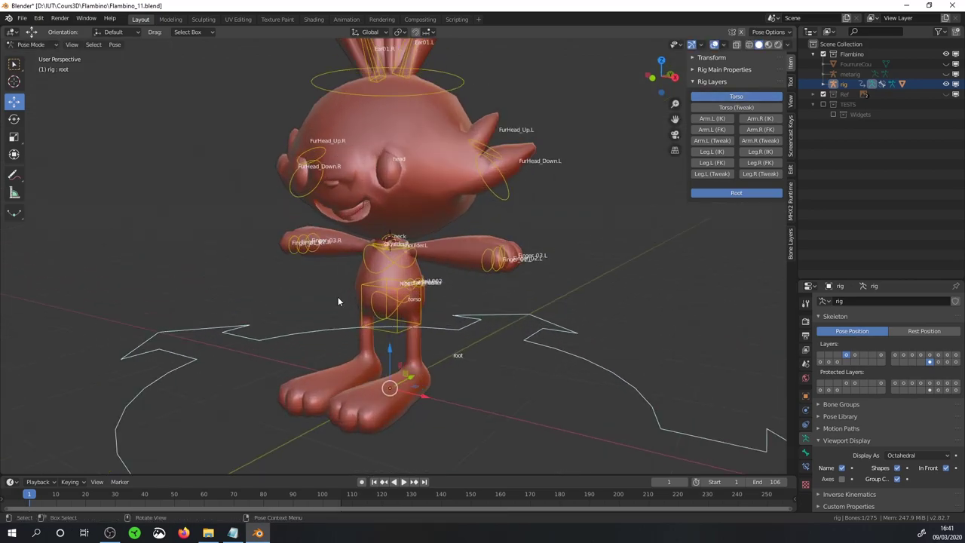
# Try toggling the torso tweak, arm and leg IK, and arm FK layers on and off.
pyautogui.click(733, 107)
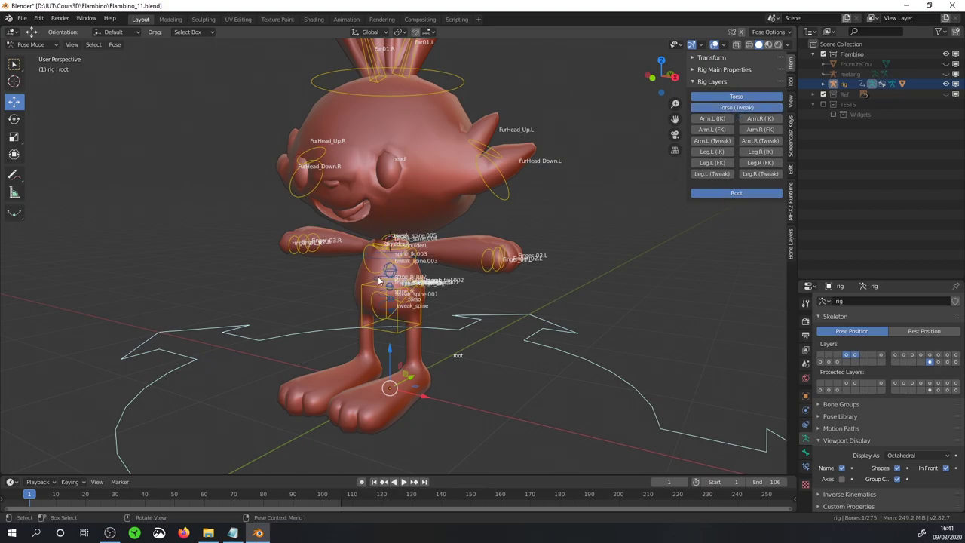
pyautogui.scroll(2, 379, 280)
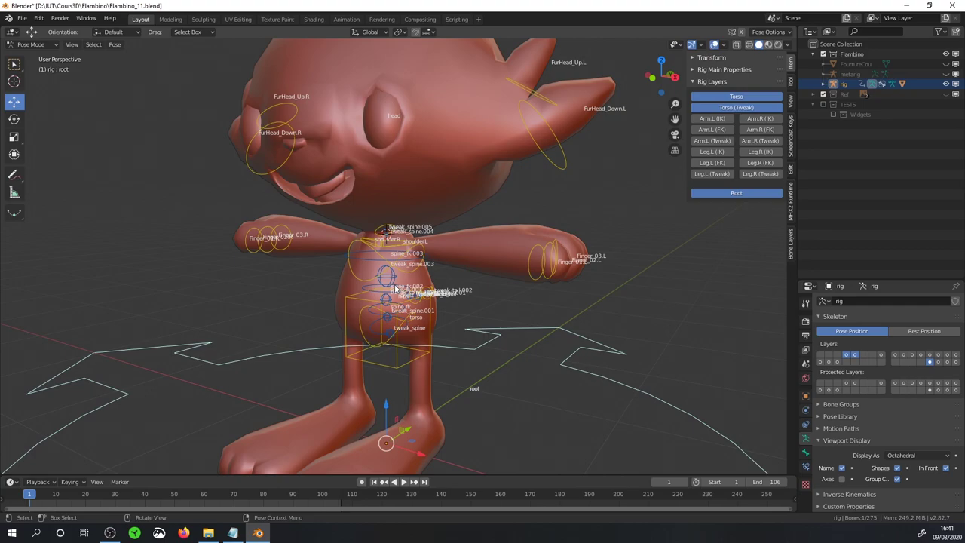
pyautogui.click(754, 107)
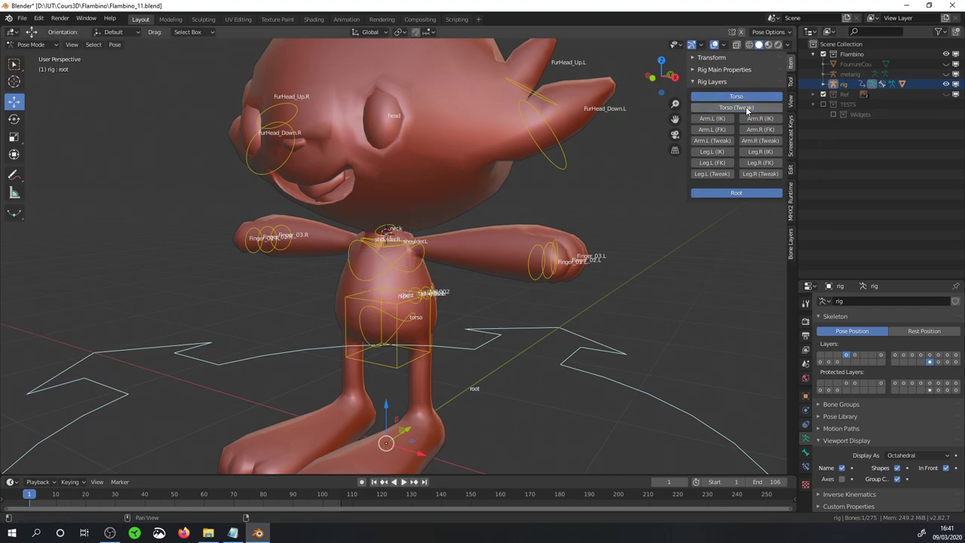
pyautogui.click(711, 118)
pyautogui.click(752, 119)
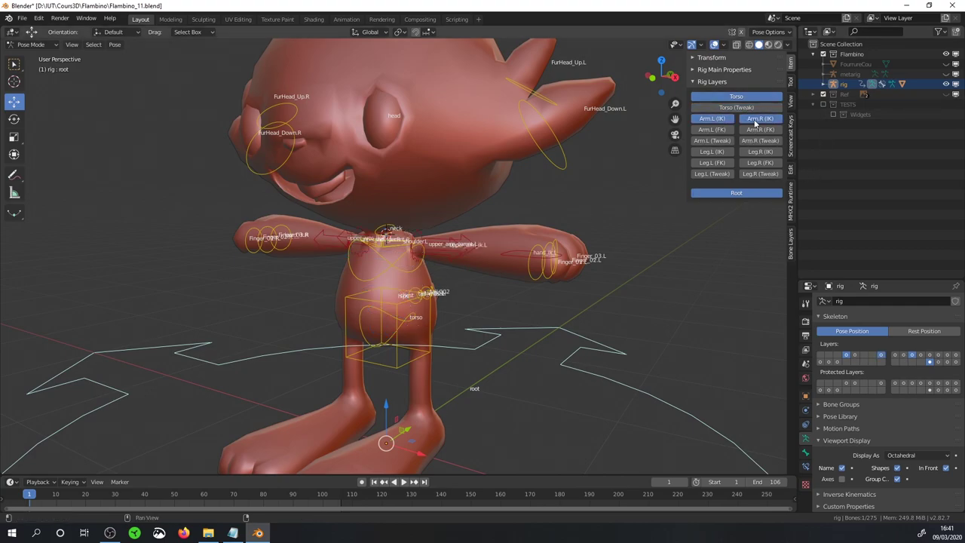
pyautogui.click(717, 154)
pyautogui.click(762, 153)
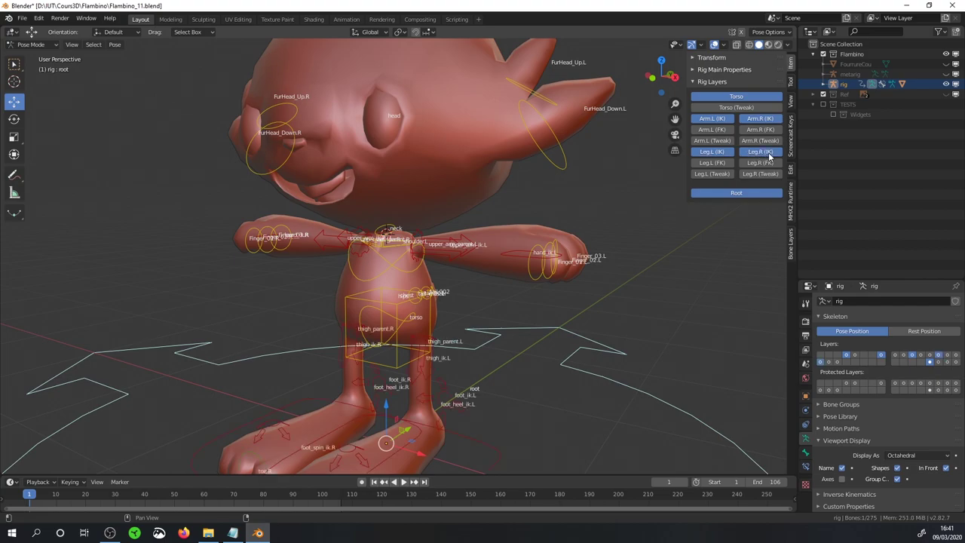
pyautogui.click(711, 118)
pyautogui.click(759, 119)
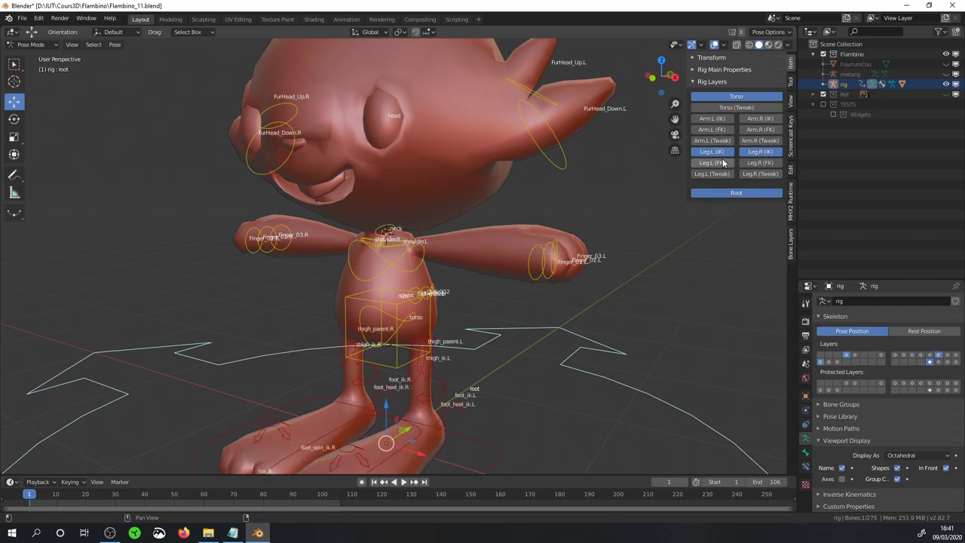
pyautogui.click(711, 151)
pyautogui.click(760, 152)
pyautogui.click(712, 129)
pyautogui.click(759, 129)
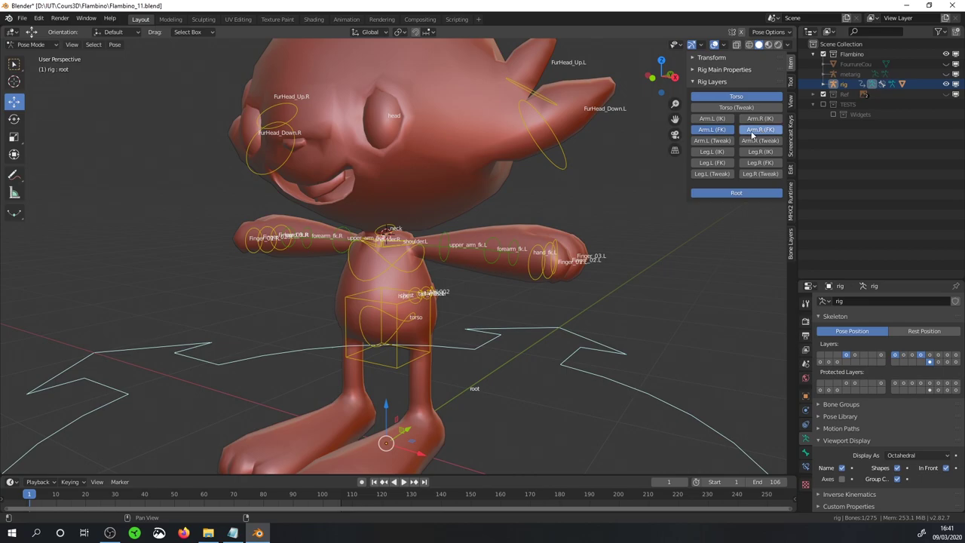
pyautogui.click(759, 128)
pyautogui.click(711, 129)
# Reset the layers so only Torso, Root, Arm.L/R (IK) and Leg.L/R (IK) remain visible.
pyautogui.moveTo(723, 107)
pyautogui.mouseDown()
pyautogui.moveTo(752, 165)
pyautogui.moveTo(760, 118)
pyautogui.mouseUp()
pyautogui.click(759, 173)
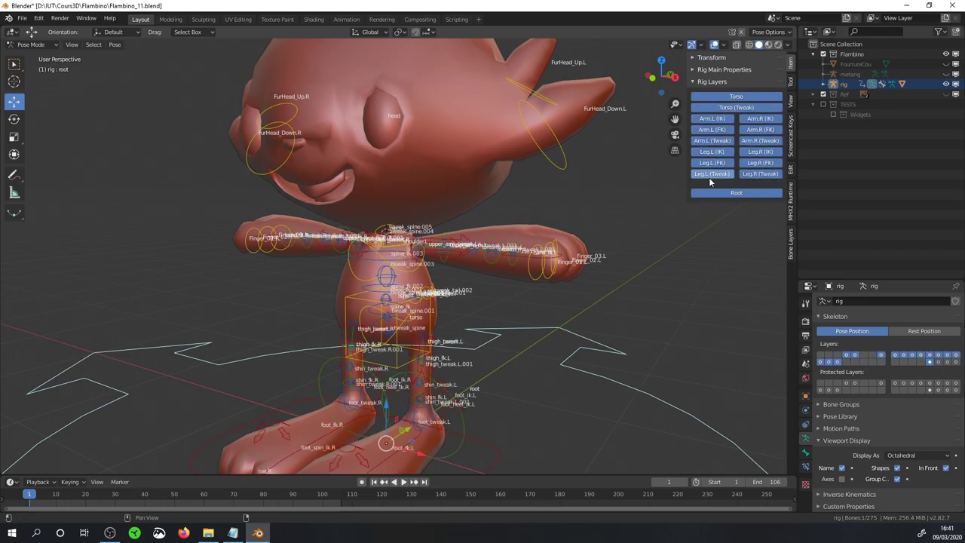
pyautogui.moveTo(714, 118); pyautogui.dragTo(759, 125)
pyautogui.click(734, 193)
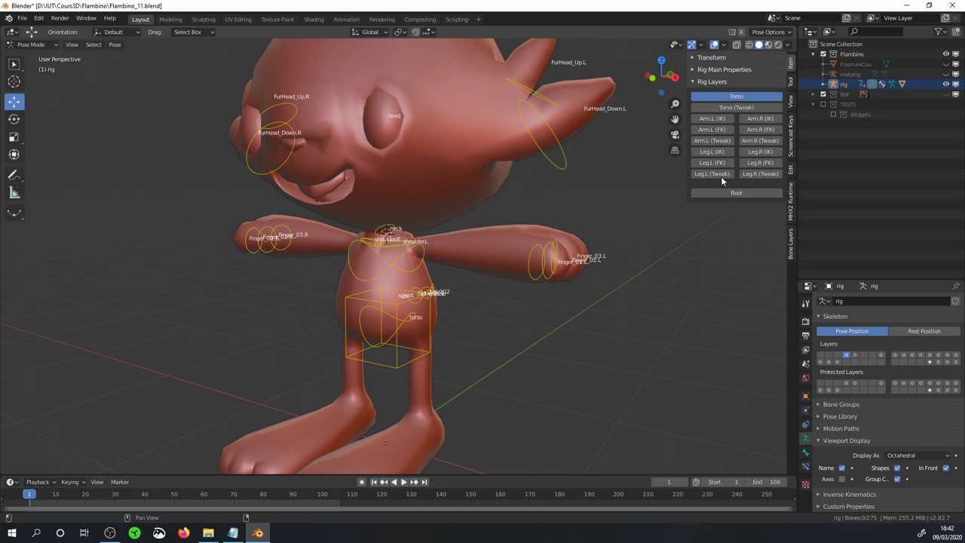
pyautogui.click(721, 193)
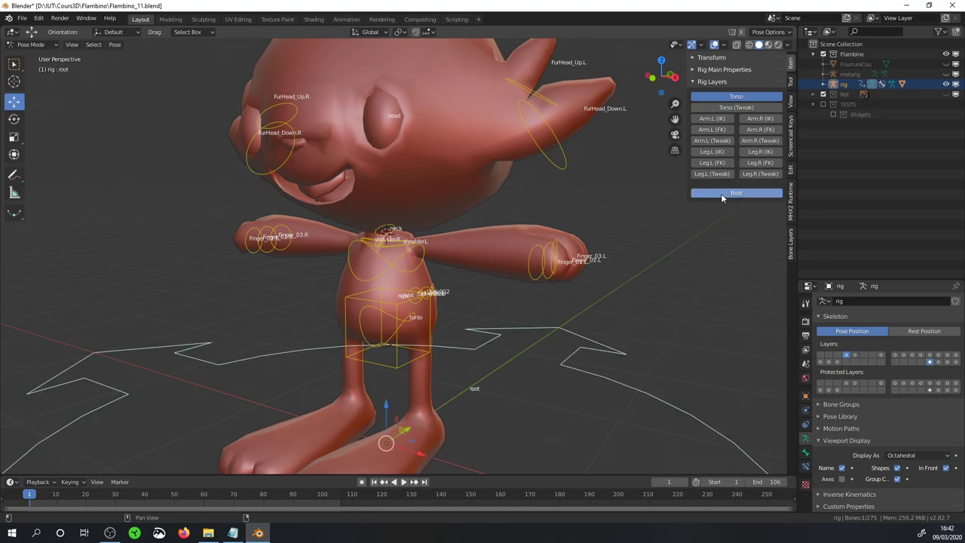
pyautogui.click(711, 118)
pyautogui.click(760, 118)
pyautogui.click(712, 151)
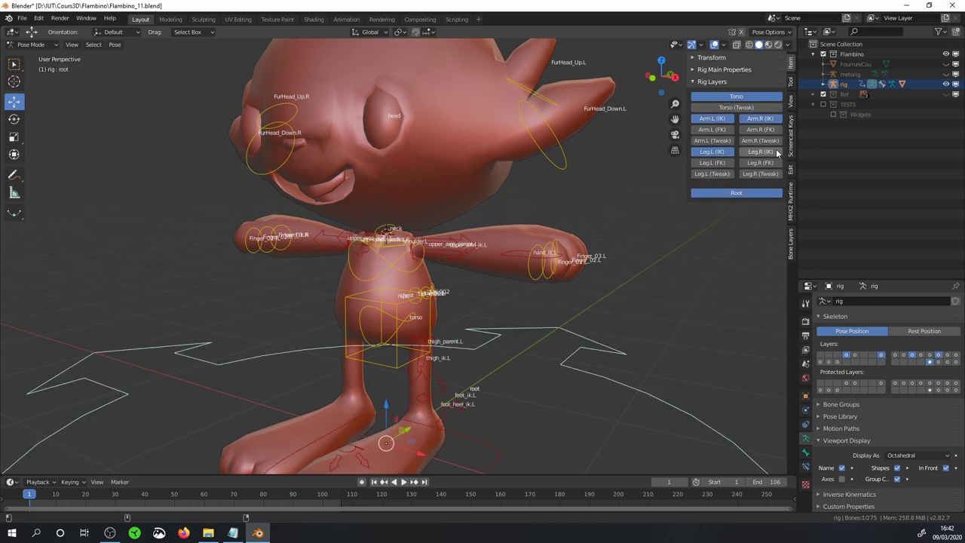
pyautogui.click(776, 152)
pyautogui.moveTo(625, 202)
pyautogui.mouseDown(button='middle')
pyautogui.moveTo(478, 301)
pyautogui.moveTo(488, 293)
pyautogui.mouseUp(button='middle')
# In Object Mode, select the Flambino mesh and parent it to the rig as a plain object.
pyautogui.scroll(-3, 498, 297)
pyautogui.hotkey('ctrl', 'Tab')
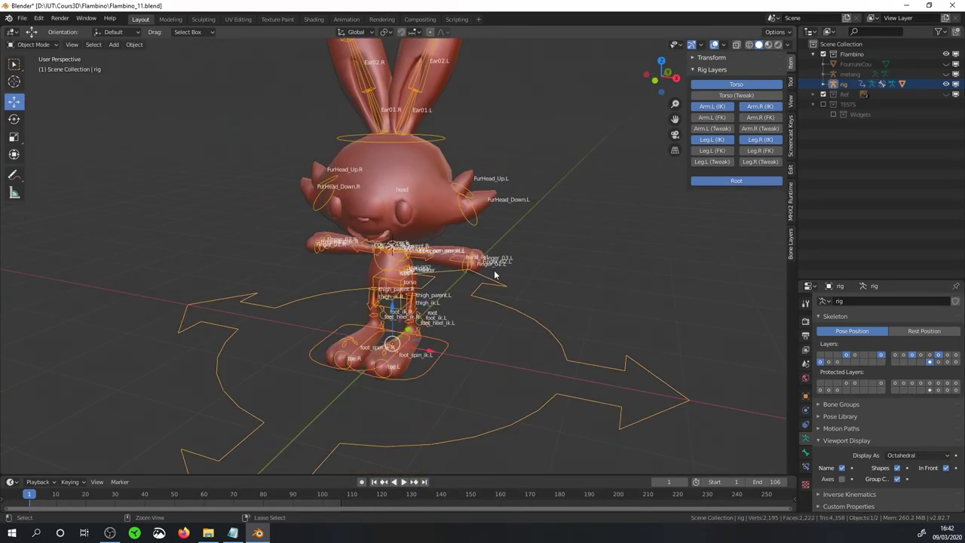
pyautogui.scroll(3, 501, 271)
pyautogui.scroll(2, 507, 267)
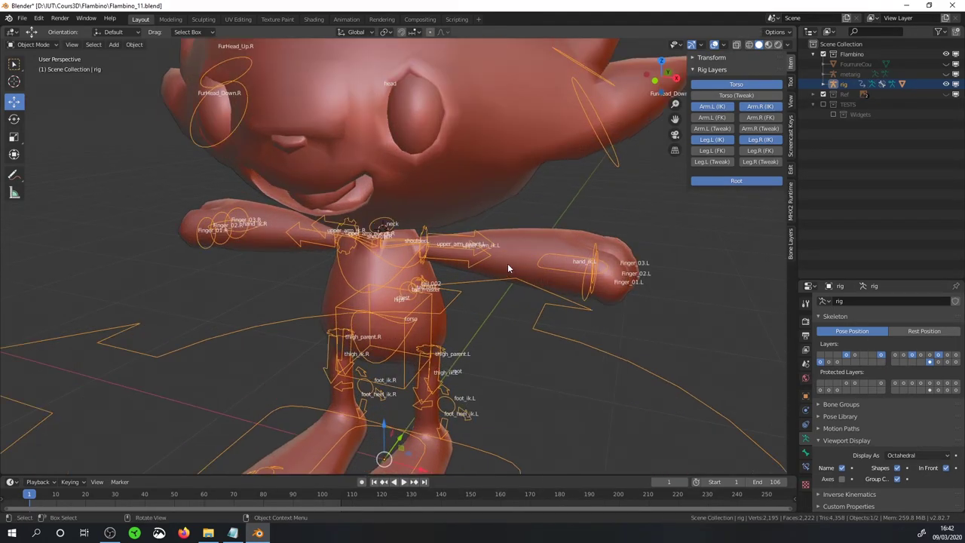
pyautogui.scroll(-2, 505, 267)
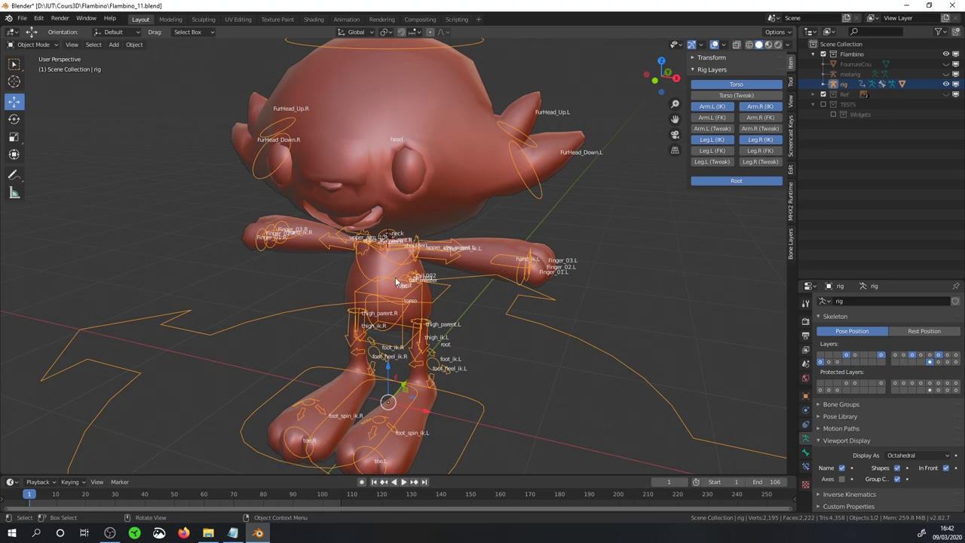
pyautogui.scroll(-4, 430, 301)
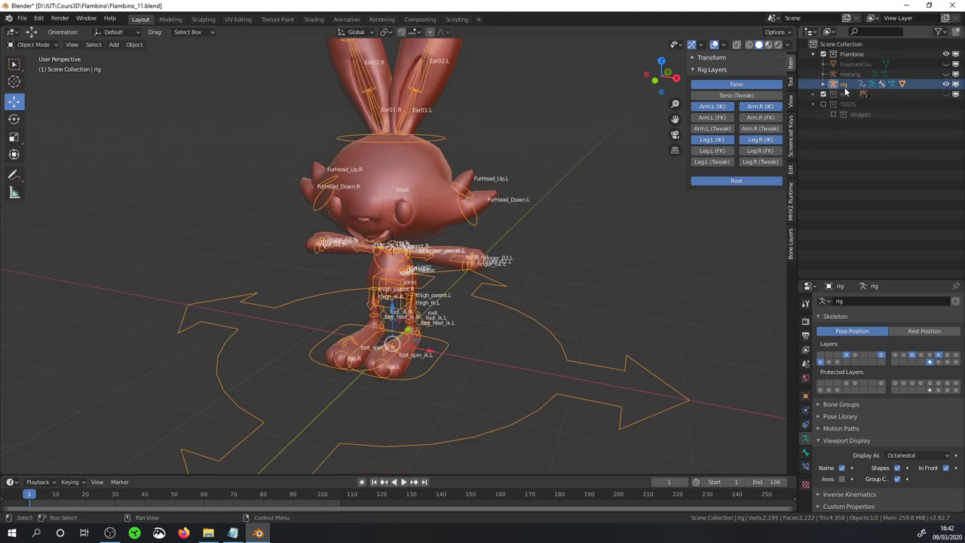
pyautogui.click(434, 172)
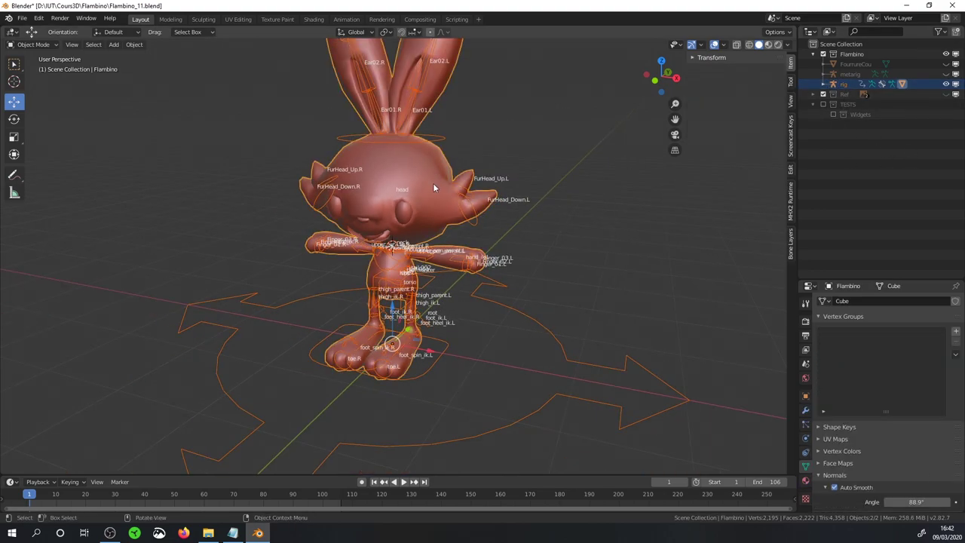
pyautogui.scroll(3, 432, 182)
pyautogui.scroll(2, 444, 200)
pyautogui.scroll(-5, 445, 205)
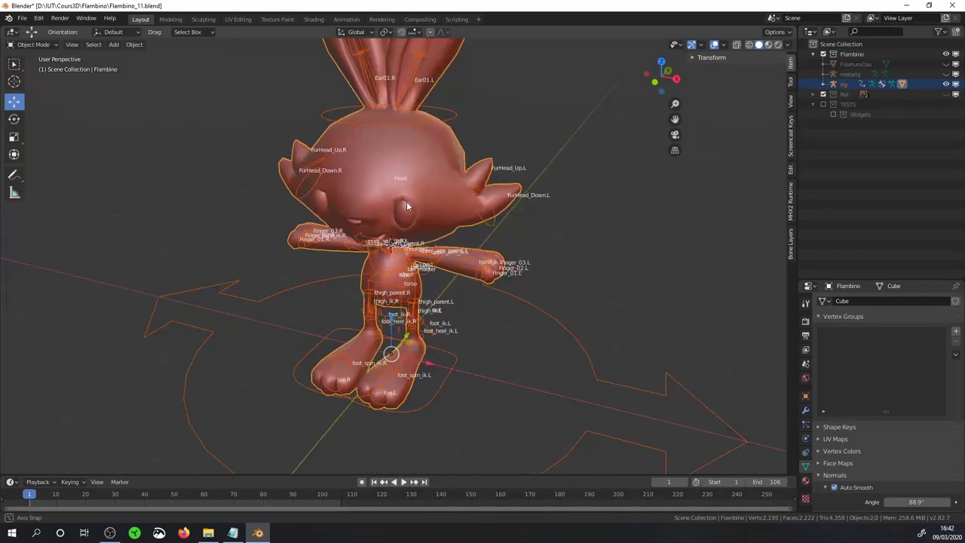
pyautogui.hotkey('ctrl', 'p')
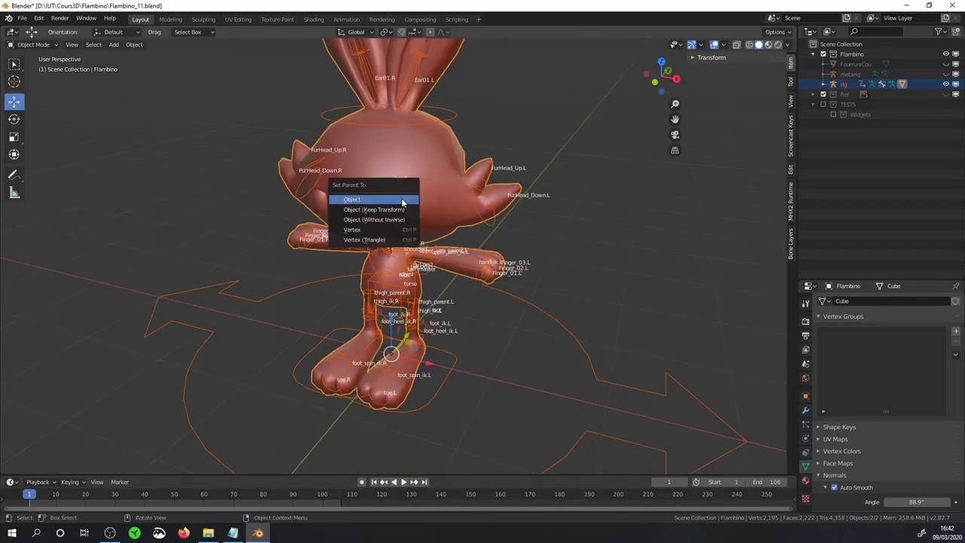
pyautogui.click(402, 202)
# Reselect the mesh then the rig and parent with Armature Deform > With Automatic Weights.
pyautogui.scroll(2, 485, 234)
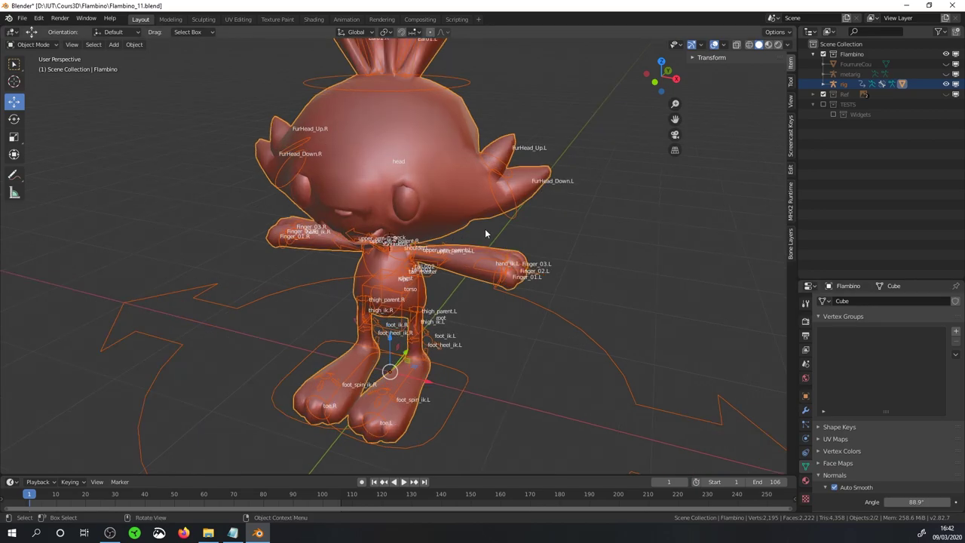
pyautogui.click(508, 219)
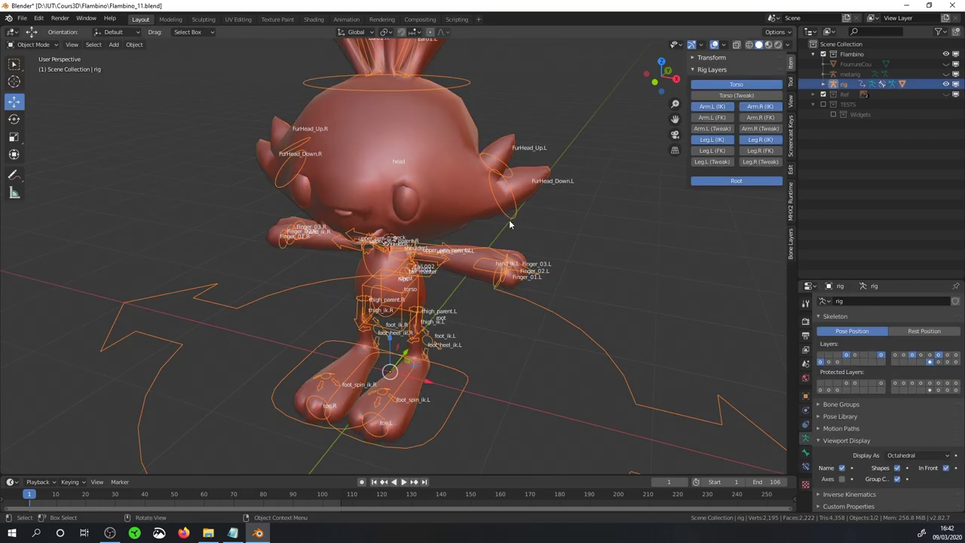
pyautogui.click(512, 208)
pyautogui.keyDown('shift'); pyautogui.click(506, 217); pyautogui.keyUp('shift')
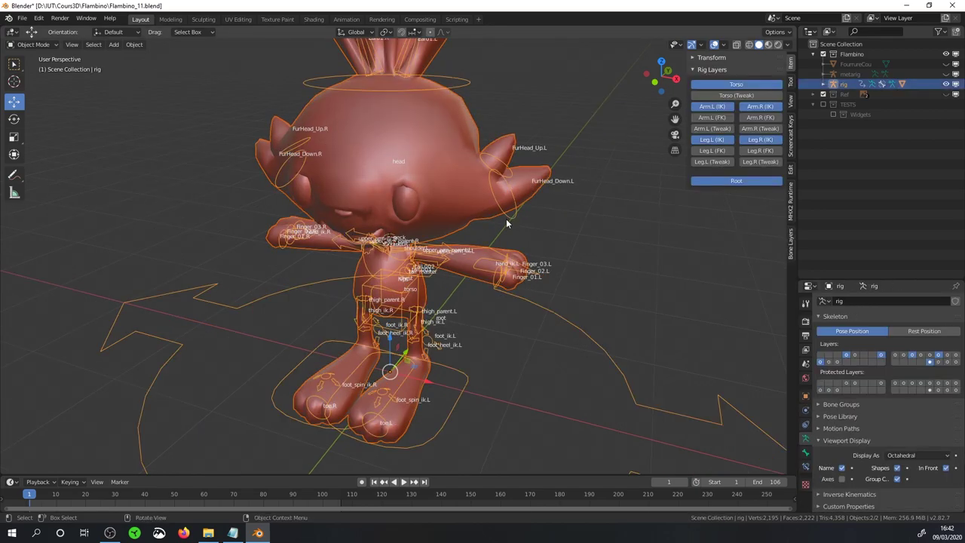
pyautogui.hotkey('ctrl', 'p')
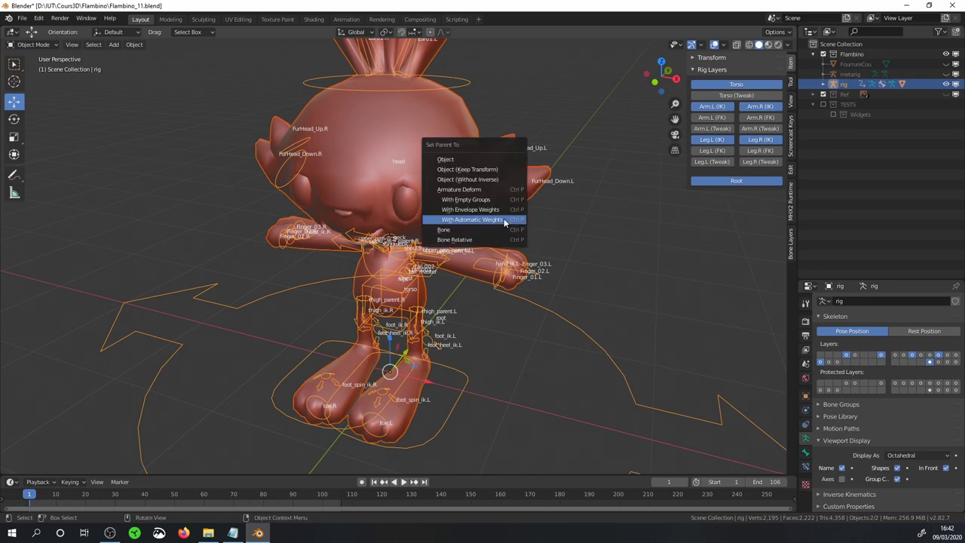
pyautogui.click(503, 220)
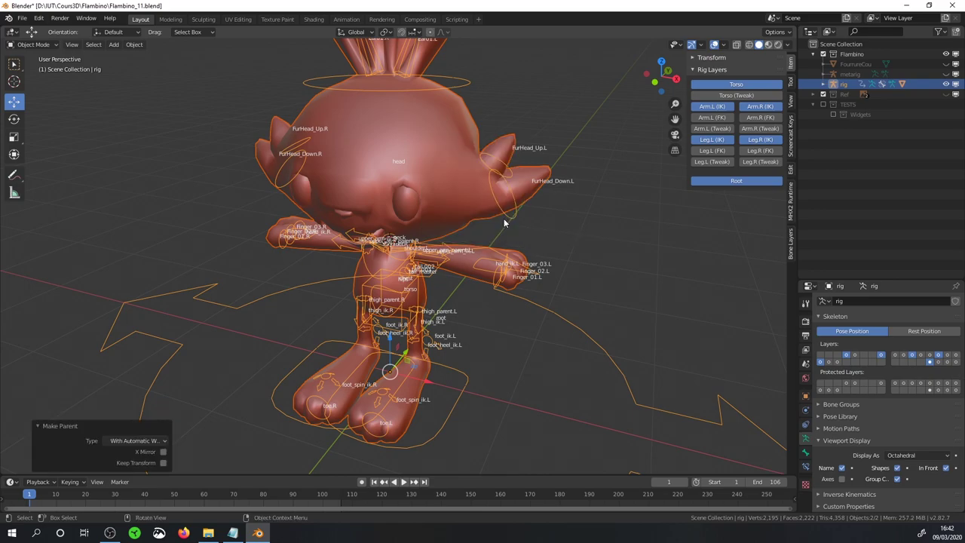
pyautogui.moveTo(503, 221); pyautogui.dragTo(515, 279, button='middle')
# Return the rig to Pose Mode and test-rotate FurHead_Up.L, cancelling the rotation.
pyautogui.press('Tab')
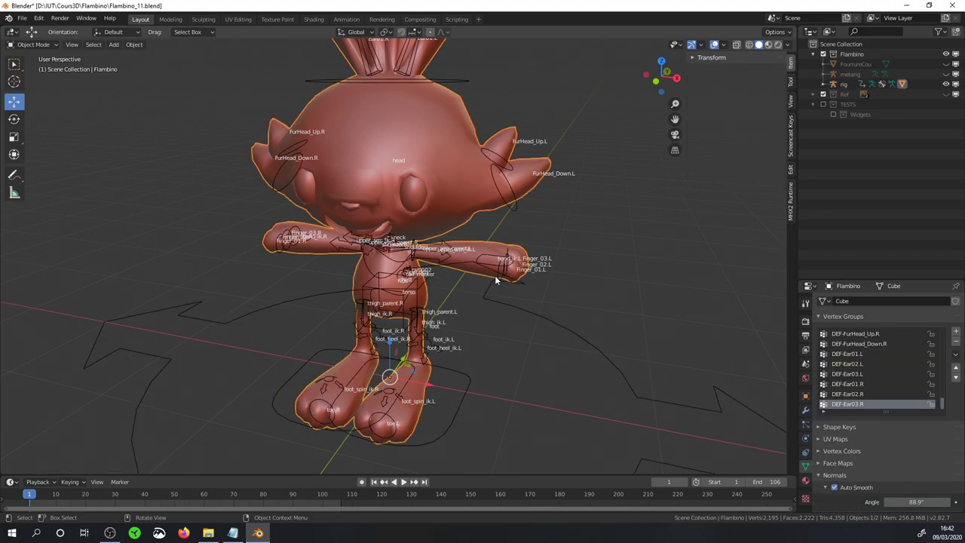
pyautogui.press('Tab')
pyautogui.hotkey('ctrl', 'Tab')
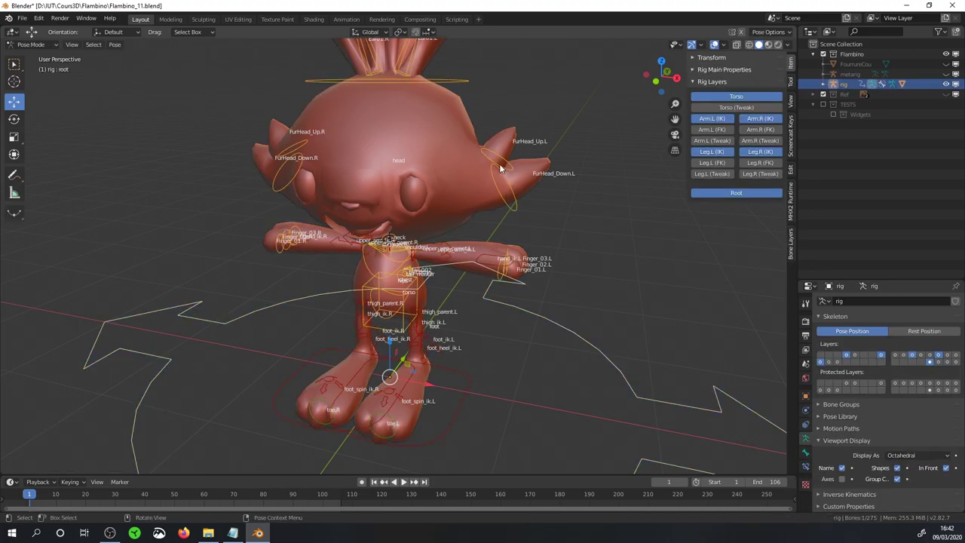
pyautogui.click(500, 167)
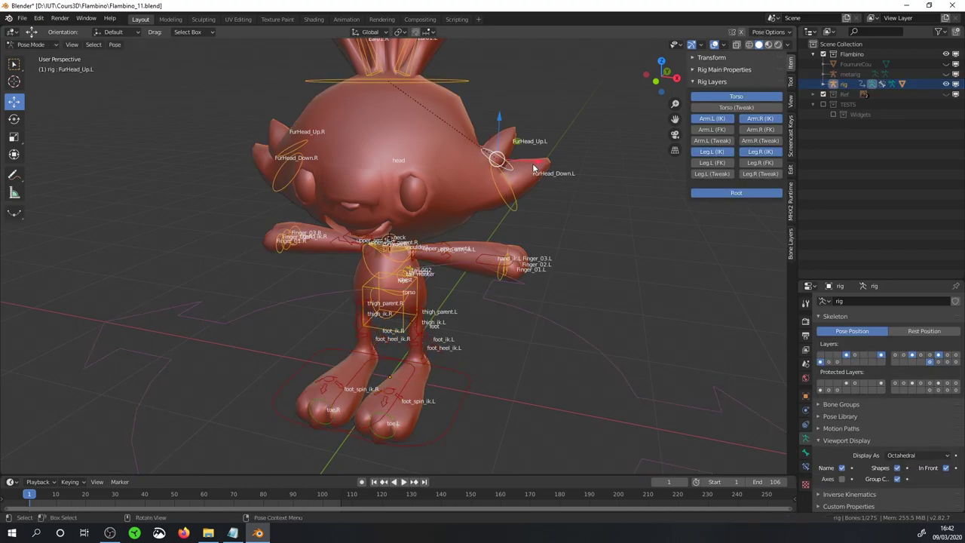
pyautogui.moveTo(533, 168); pyautogui.dragTo(545, 143, button='middle')
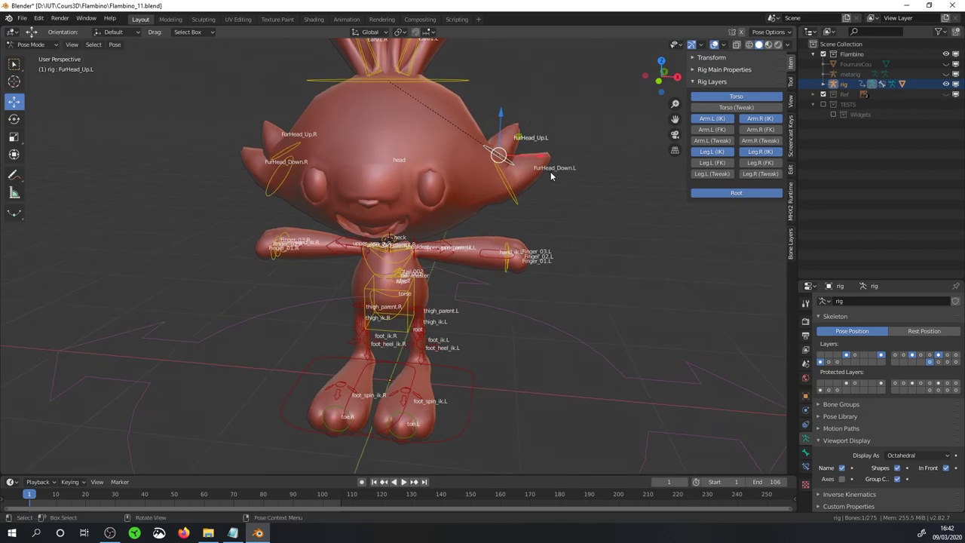
pyautogui.press('r')
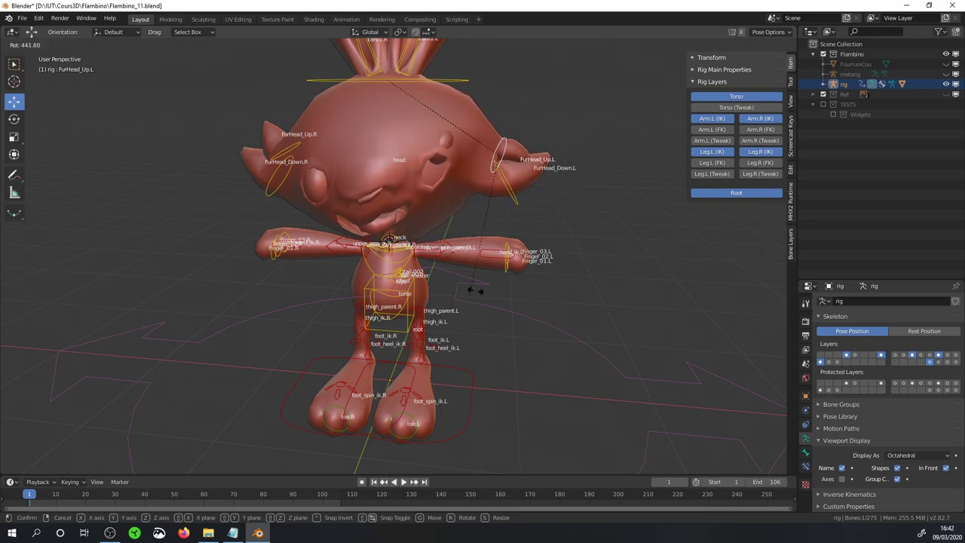
pyautogui.rightClick(555, 262)
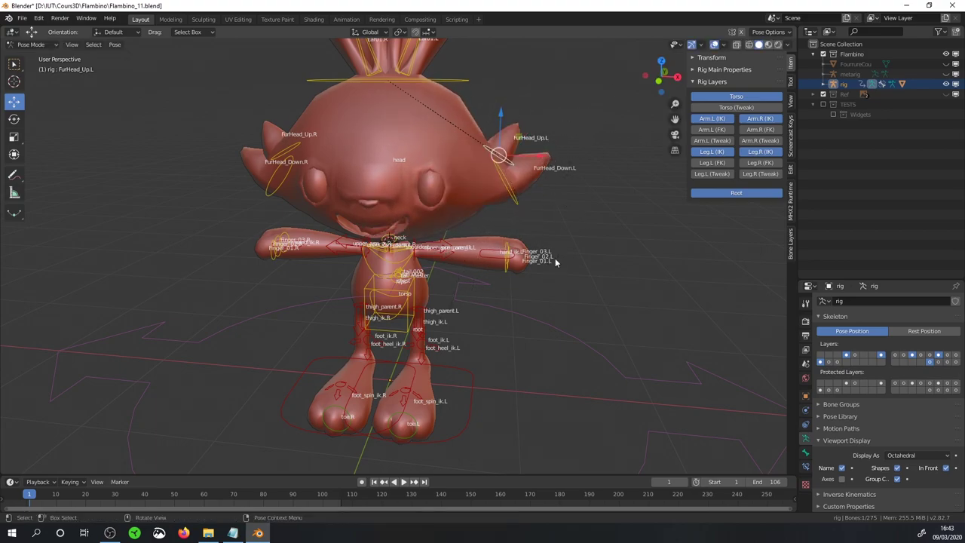
pyautogui.moveTo(526, 152); pyautogui.dragTo(450, 149, button='middle')
# Set Transform Orientation to Gimbal and rotate Ear03.L with the Rotate tool.
pyautogui.click(450, 148)
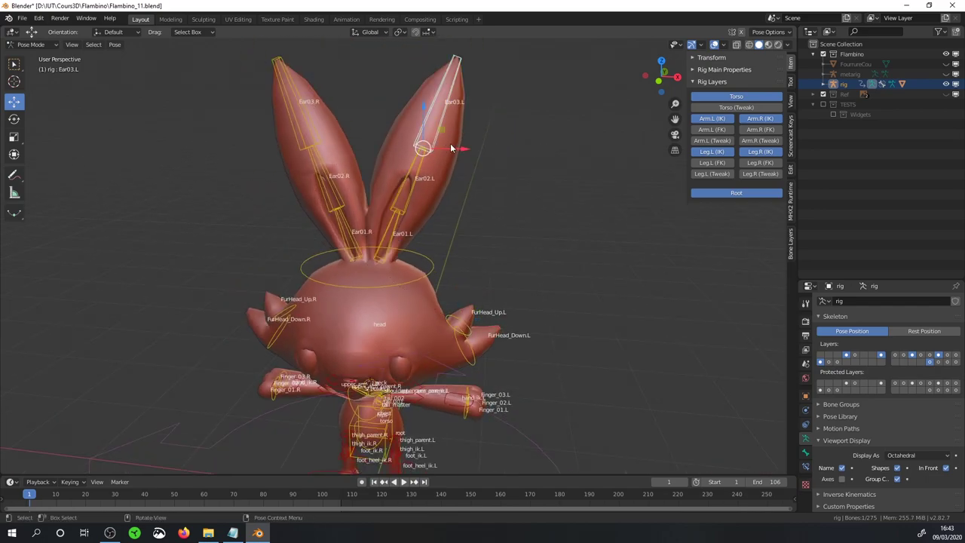
pyautogui.click(383, 33)
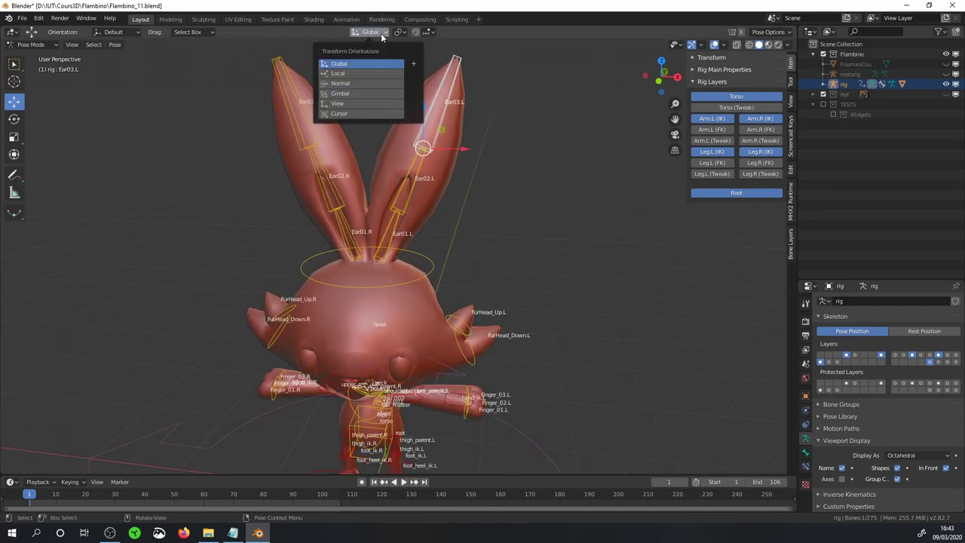
pyautogui.click(348, 95)
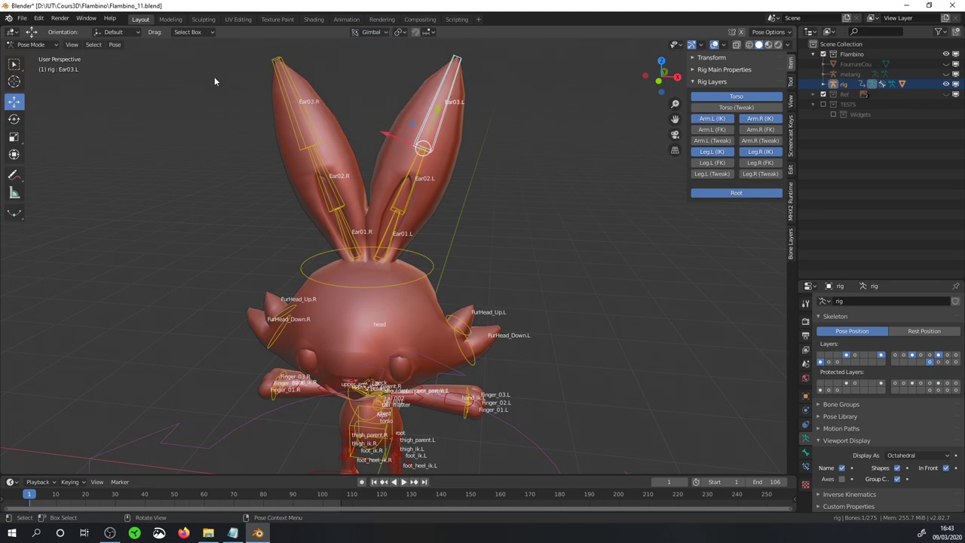
pyautogui.click(14, 118)
pyautogui.moveTo(489, 126); pyautogui.dragTo(422, 162, button='middle')
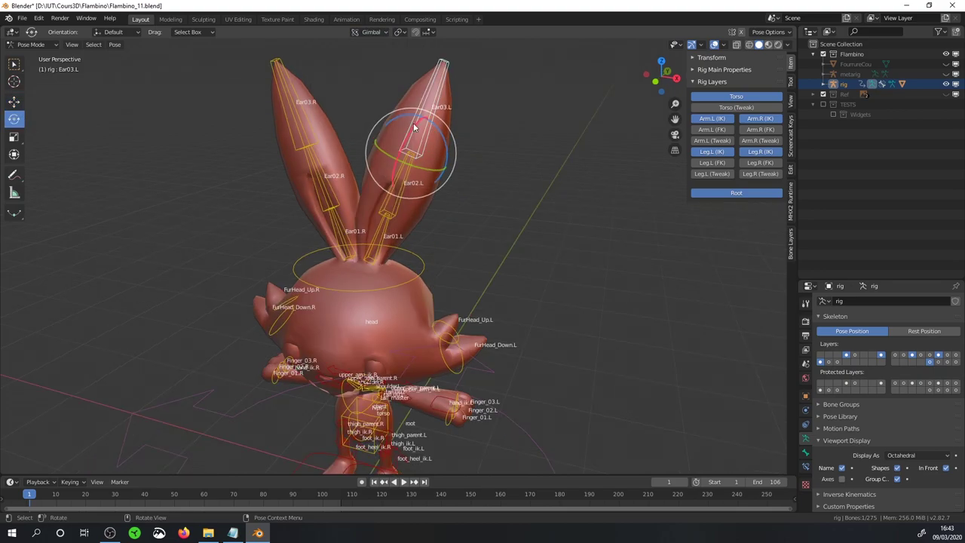
pyautogui.moveTo(422, 162); pyautogui.dragTo(392, 200)
# Rotate Ear02.L, then reselect Ear03.L and clear the bone selection.
pyautogui.click(394, 202)
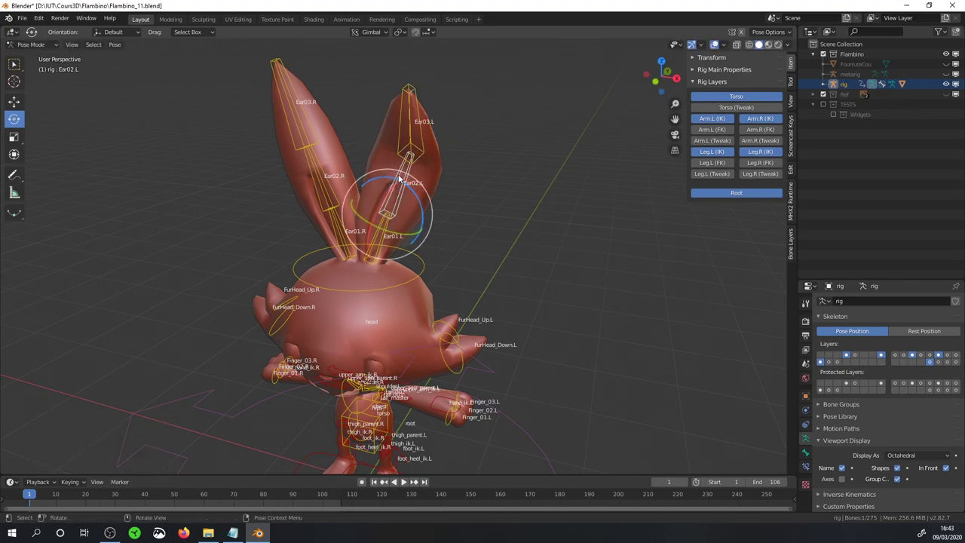
pyautogui.press('r')
pyautogui.click(380, 208)
pyautogui.moveTo(380, 208); pyautogui.dragTo(441, 119, button='middle')
pyautogui.click(440, 120)
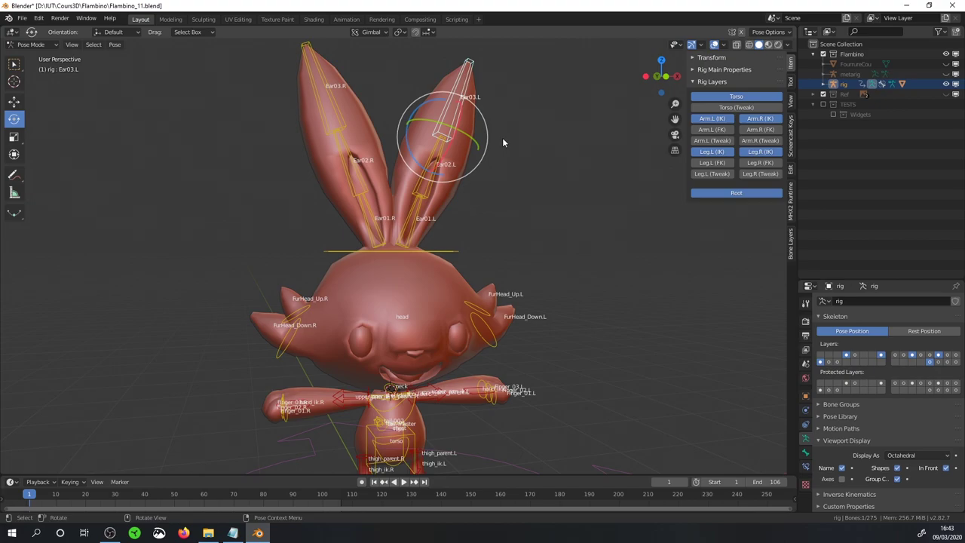
pyautogui.click(446, 296)
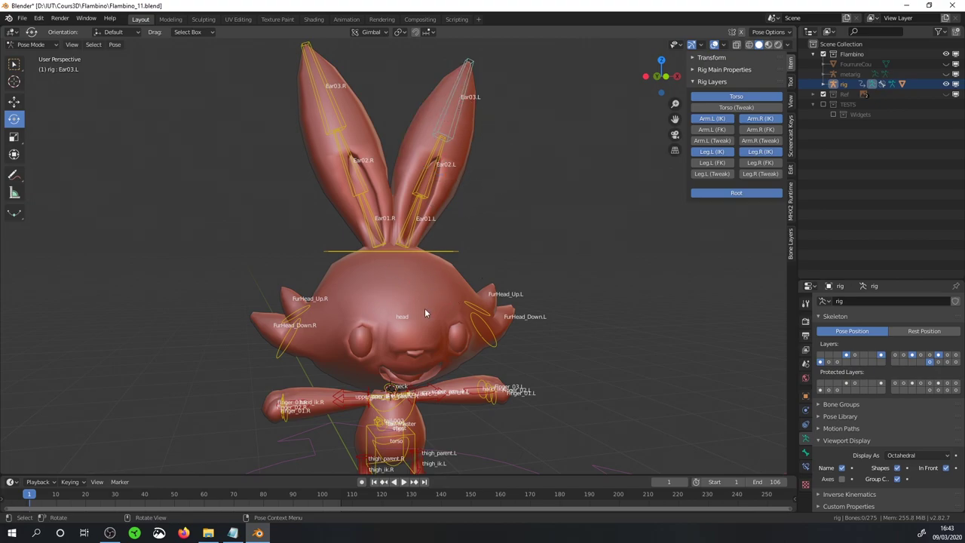
# Toggle Flambino's Mirror modifier viewport display off and on, then put the rig back in Pose Mode.
pyautogui.hotkey('ctrl', 'Tab')
pyautogui.click(452, 301)
pyautogui.click(804, 411)
pyautogui.click(886, 339)
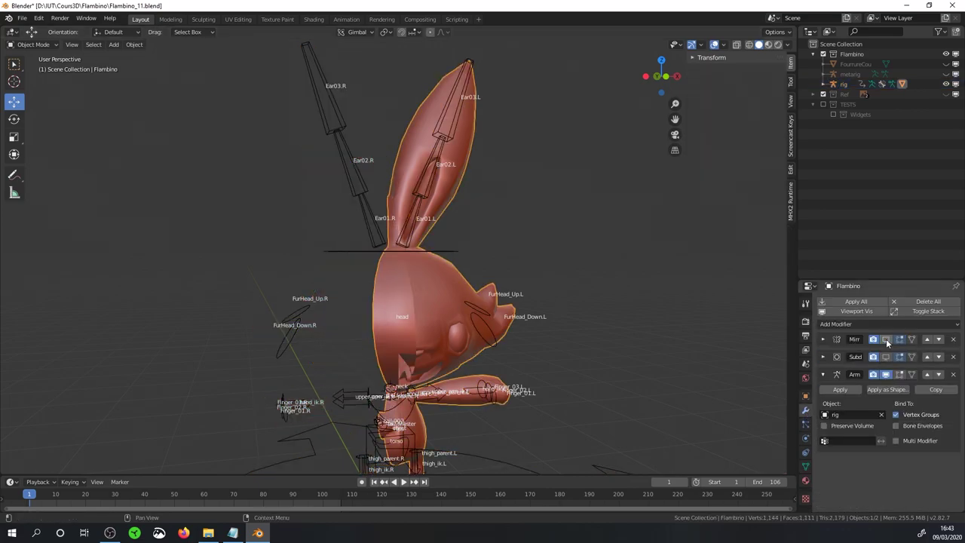
pyautogui.click(886, 339)
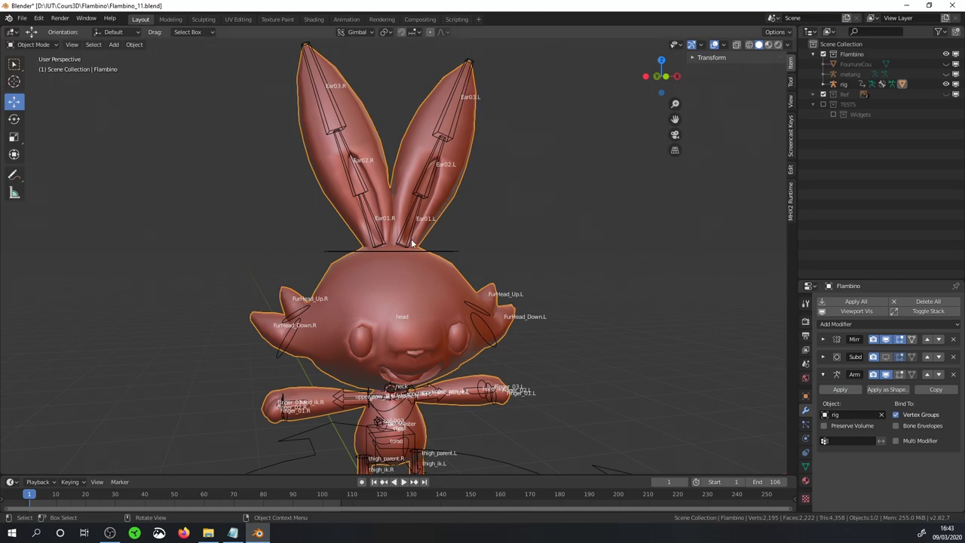
pyautogui.click(434, 291)
pyautogui.hotkey('ctrl', 'Tab')
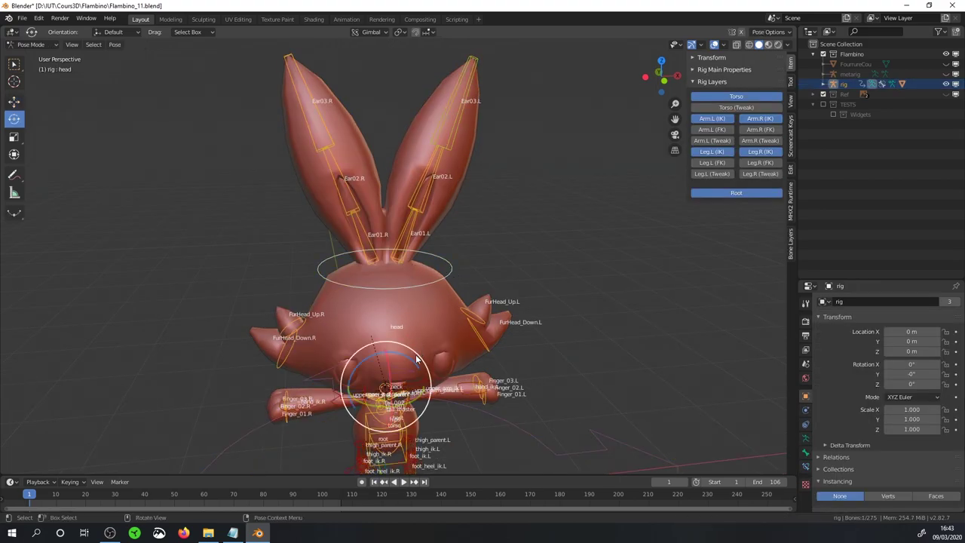
# Test-rotate the head bone and the left hand, undoing both rotations.
pyautogui.moveTo(415, 363)
pyautogui.mouseDown()
pyautogui.moveTo(364, 345)
pyautogui.moveTo(466, 299)
pyautogui.mouseUp()
pyautogui.hotkey('ctrl', 'z')
pyautogui.moveTo(567, 331); pyautogui.dragTo(485, 319, button='middle')
pyautogui.scroll(4, 485, 309)
pyautogui.click(541, 321)
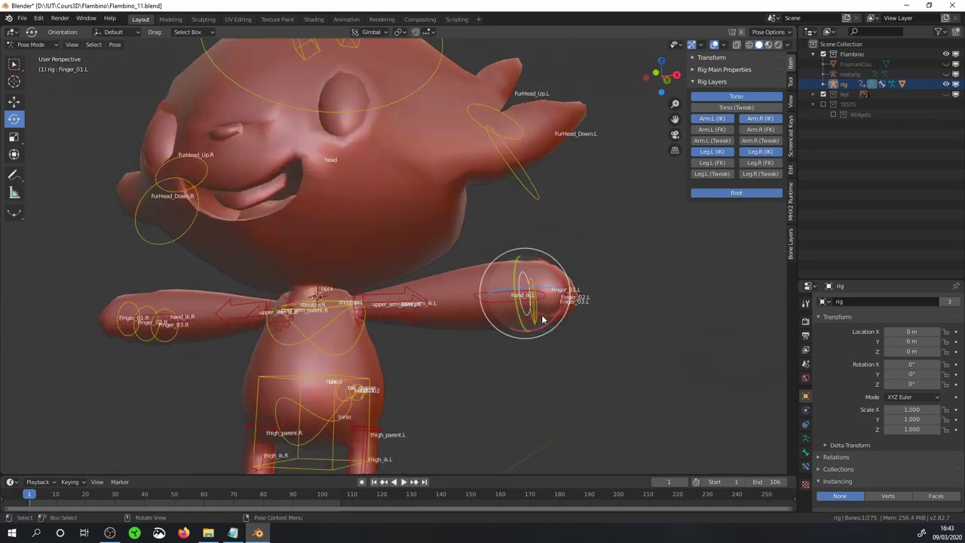
pyautogui.moveTo(541, 320); pyautogui.dragTo(513, 301)
pyautogui.hotkey('ctrl', 'z')
# Select hand_ik.L and move it to a spot near the body.
pyautogui.click(520, 299)
pyautogui.moveTo(520, 298)
pyautogui.mouseDown(button='middle')
pyautogui.moveTo(500, 321)
pyautogui.moveTo(477, 404)
pyautogui.moveTo(465, 337)
pyautogui.mouseUp(button='middle')
pyautogui.hotkey('shift', 'space')
pyautogui.press('g')
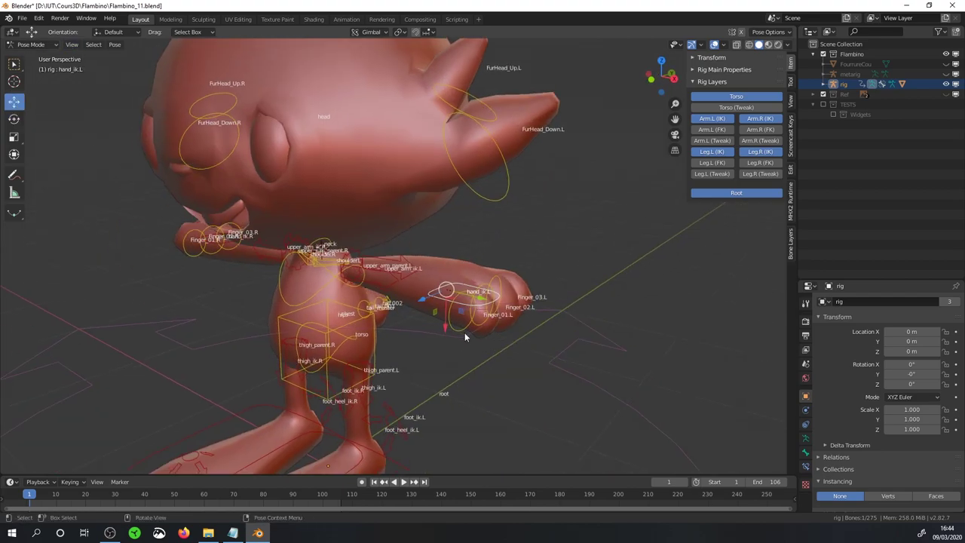
pyautogui.press('g')
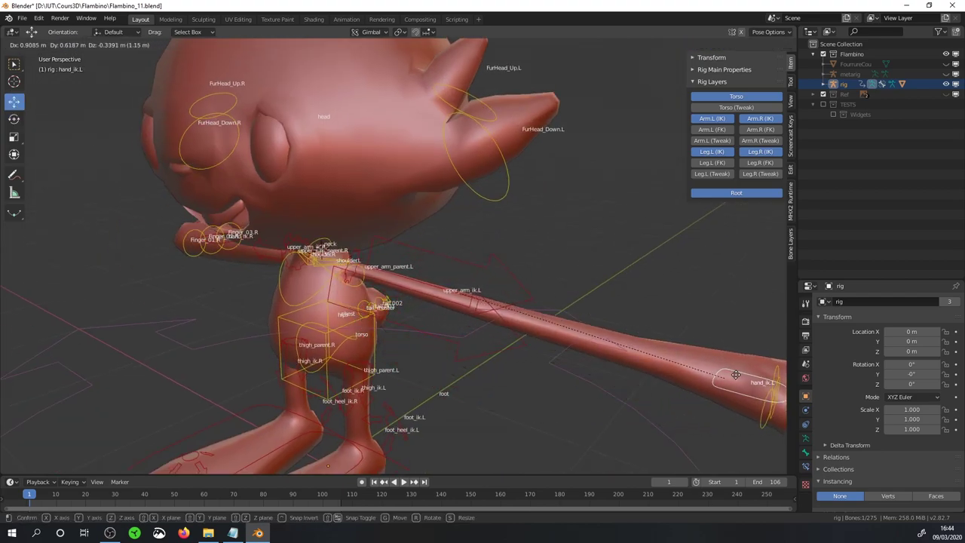
pyautogui.click(464, 294)
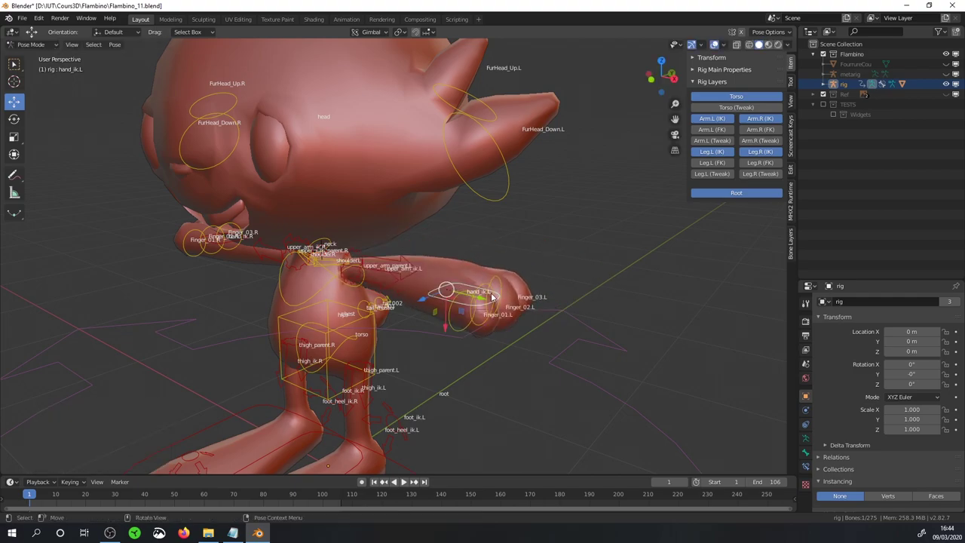
# Move hand_ik.L further out to the right, 0.22 m in X and -0.146 m in Z.
pyautogui.moveTo(491, 298)
pyautogui.mouseDown(button='middle')
pyautogui.moveTo(571, 317)
pyautogui.moveTo(547, 222)
pyautogui.mouseUp(button='middle')
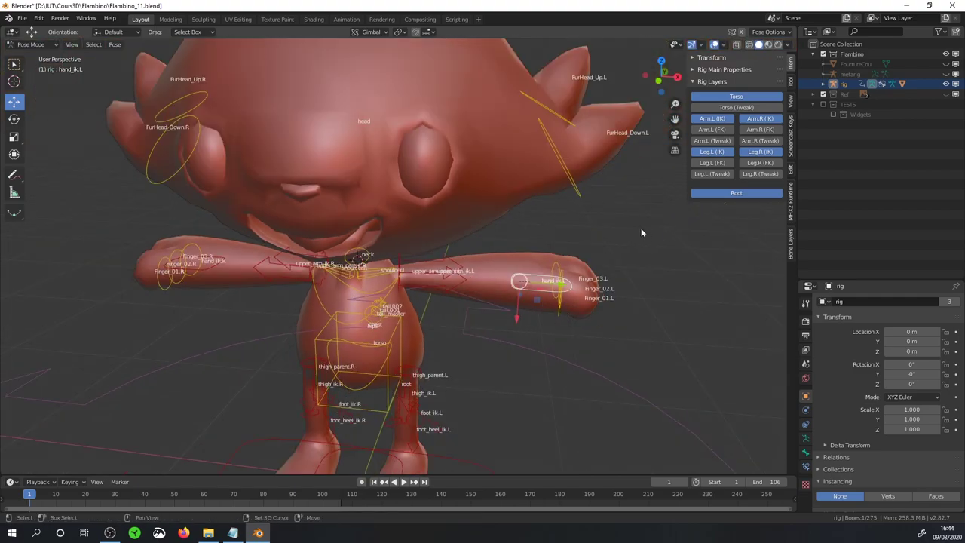
pyautogui.moveTo(641, 232); pyautogui.dragTo(660, 250, button='middle')
pyautogui.press('g')
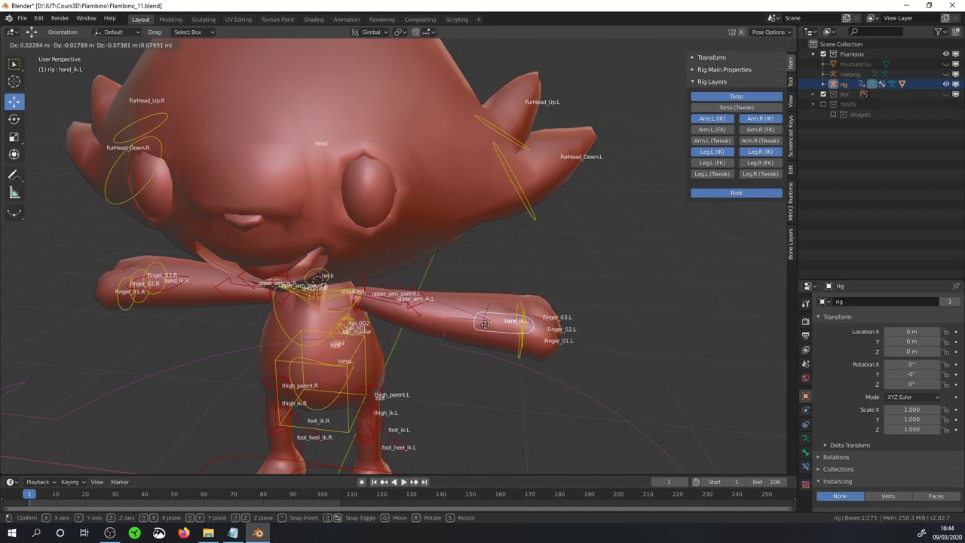
pyautogui.click(531, 331)
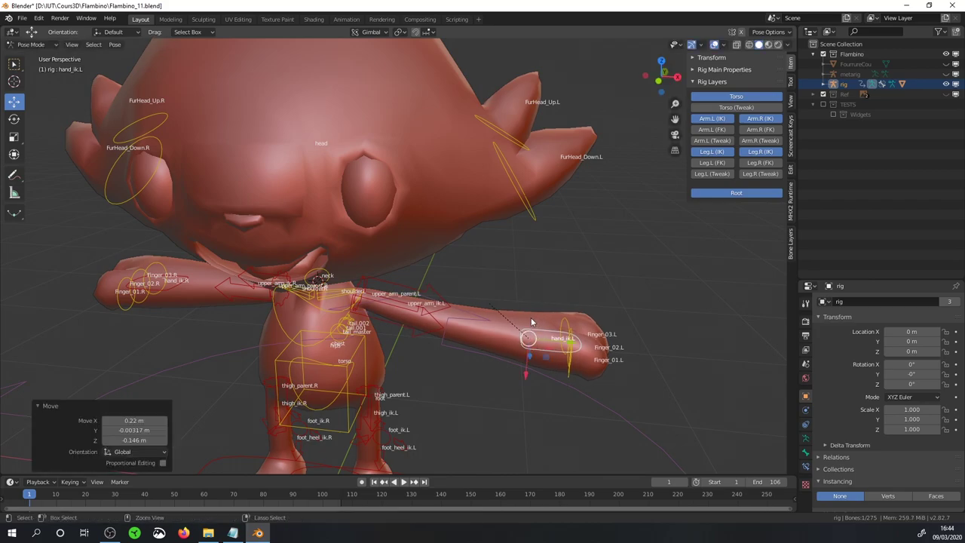
# Undo the hand move, set IK Stretch to 0.000 and test-move hand_ik.L upward.
pyautogui.hotkey('ctrl', 'z')
pyautogui.click(698, 70)
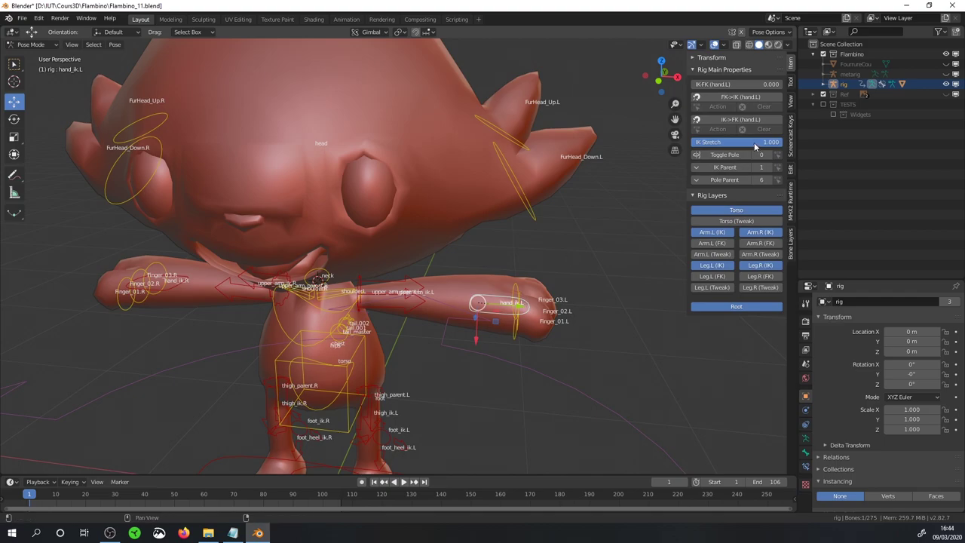
pyautogui.moveTo(769, 144); pyautogui.dragTo(701, 143)
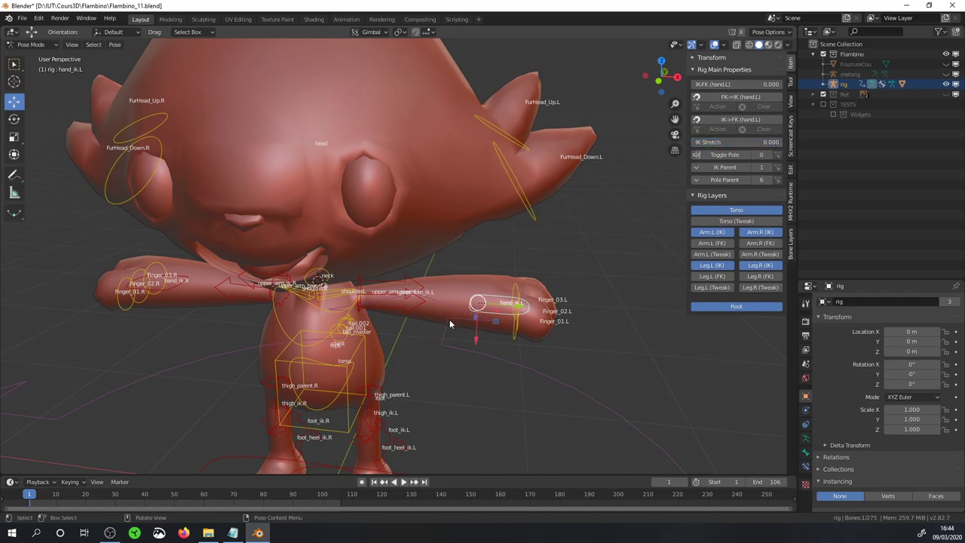
pyautogui.press('g')
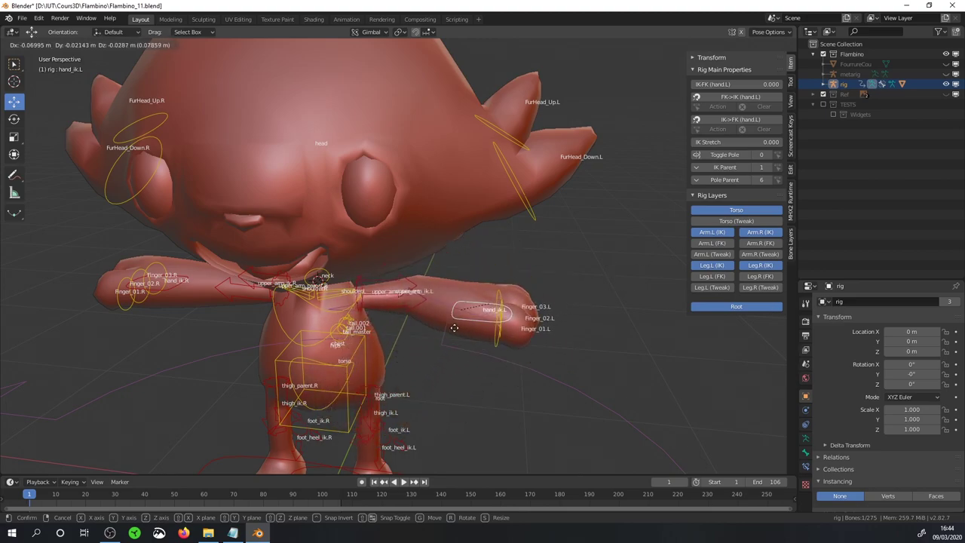
pyautogui.click(473, 318)
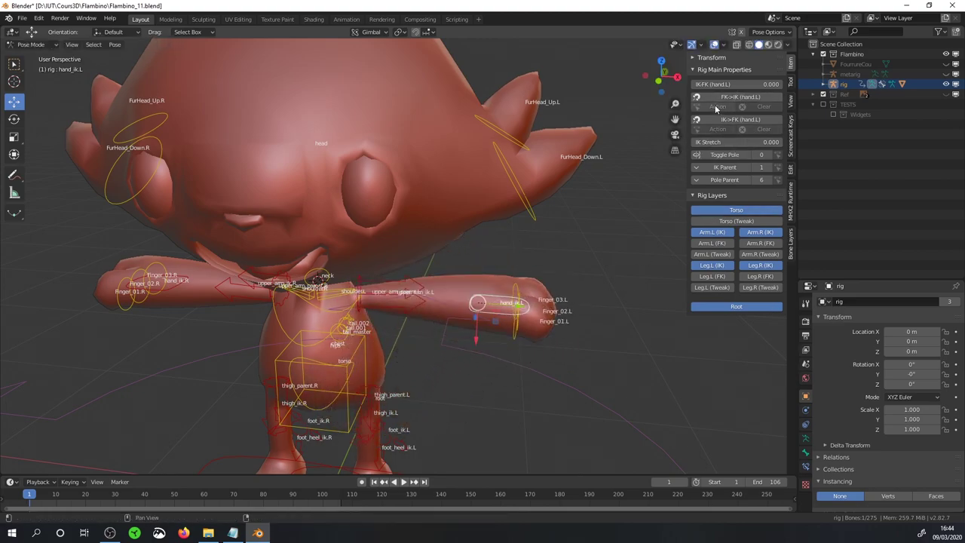
# Match the left arm FK to IK and set IK-FK (hand.L) to 1.000.
pyautogui.click(740, 96)
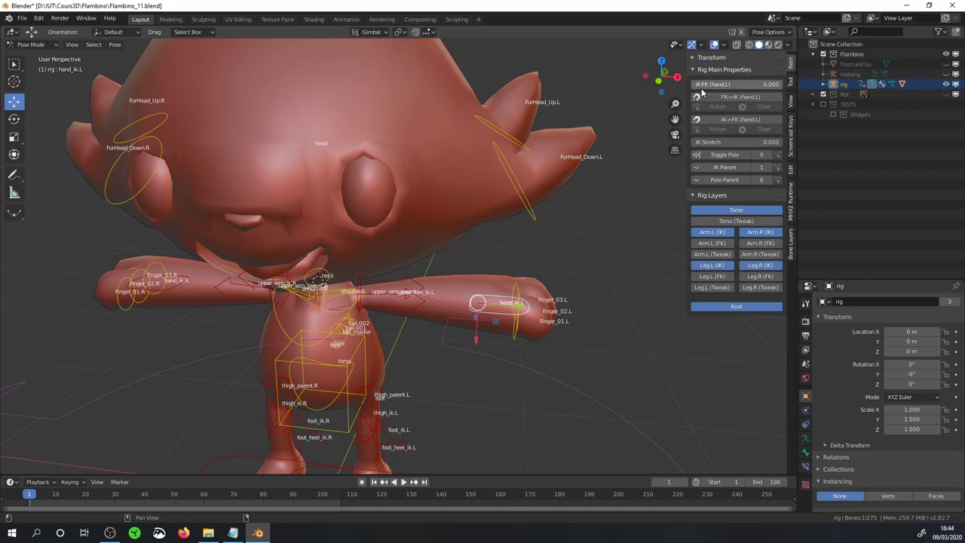
pyautogui.click(758, 85)
pyautogui.write('1')
pyautogui.press('Return')
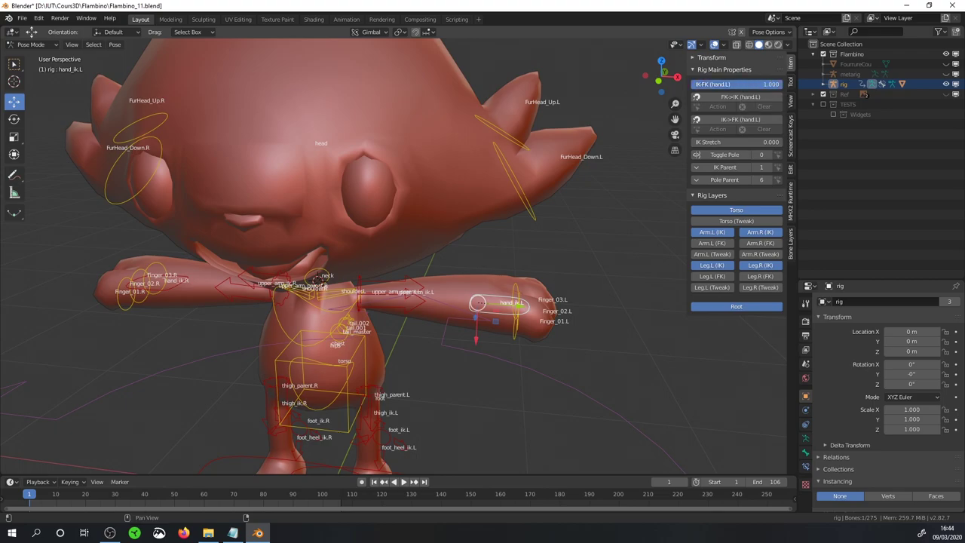
pyautogui.press('g')
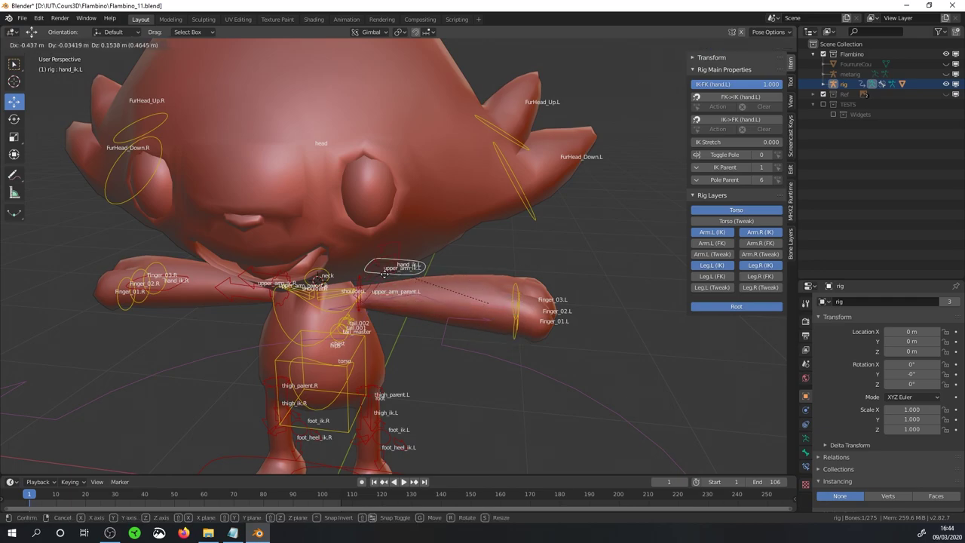
pyautogui.rightClick(577, 321)
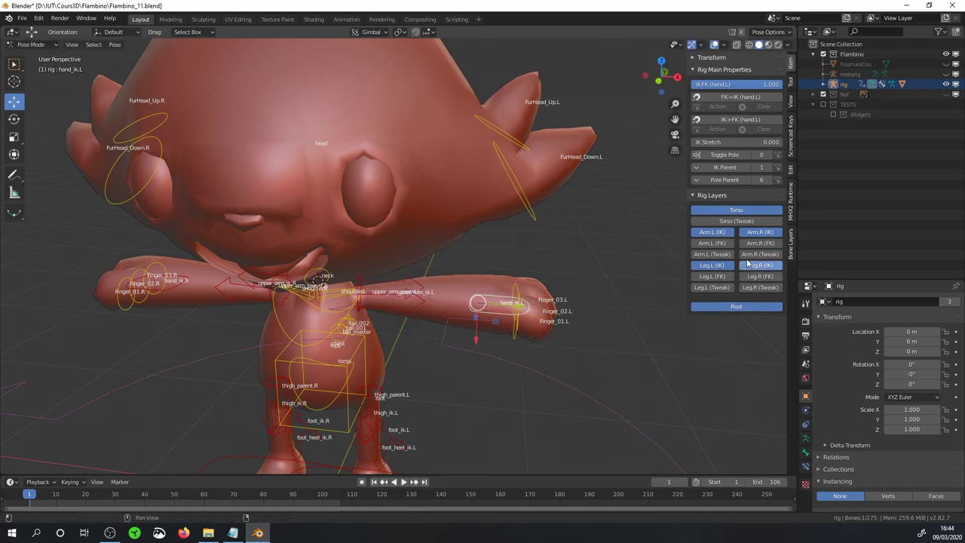
# Test-rotate forearm_fk.L on X, cancel it, then reselect the hand_ik.L control.
pyautogui.click(711, 243)
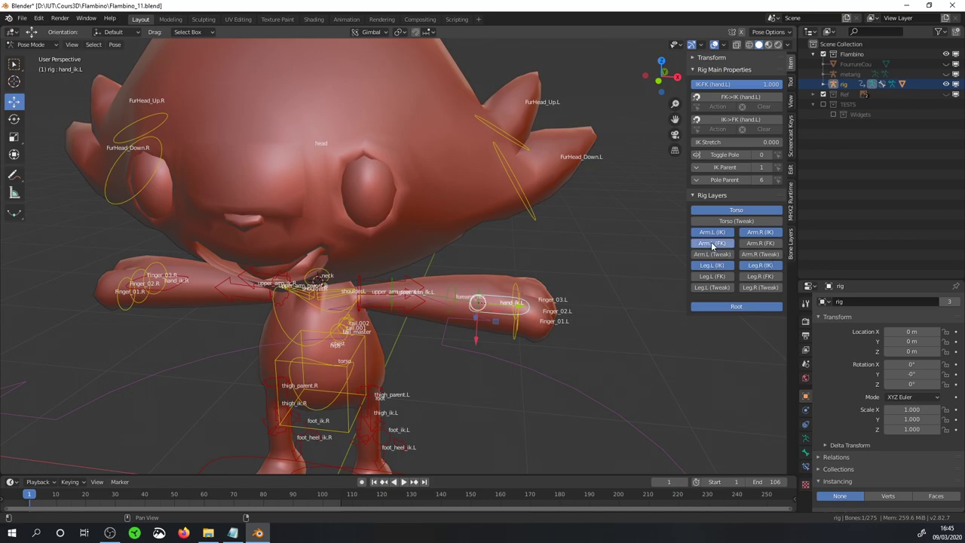
pyautogui.moveTo(551, 275); pyautogui.dragTo(441, 328, button='middle')
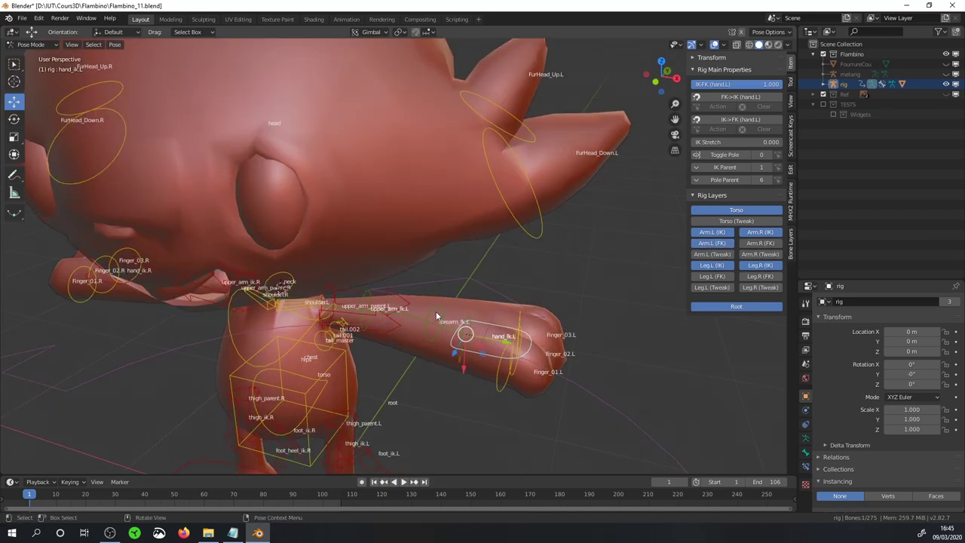
pyautogui.click(442, 319)
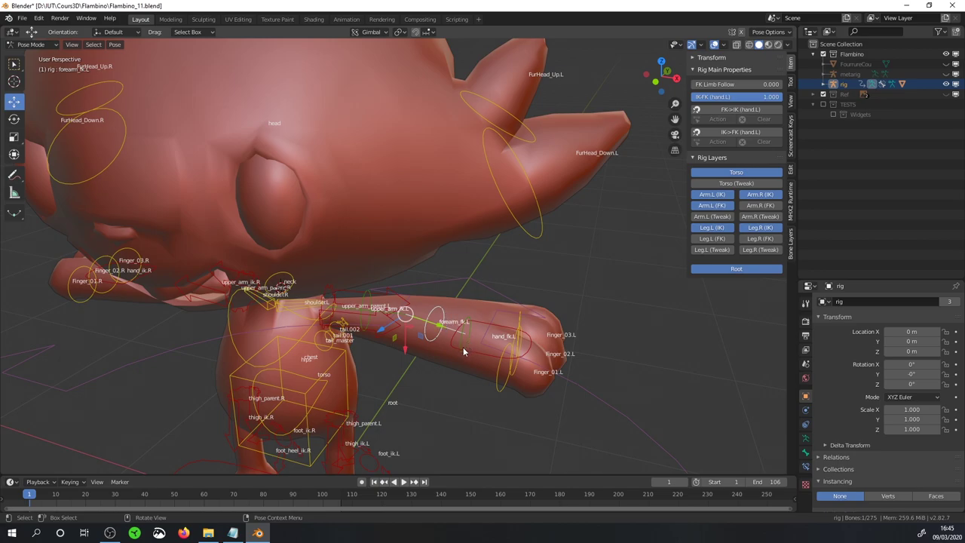
pyautogui.press('r')
pyautogui.press('x')
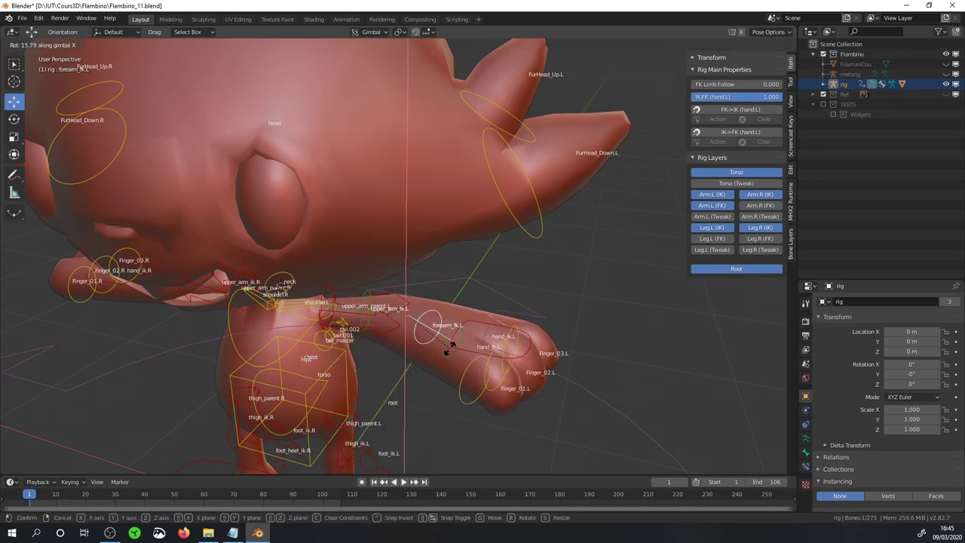
pyautogui.rightClick(453, 348)
pyautogui.click(465, 333)
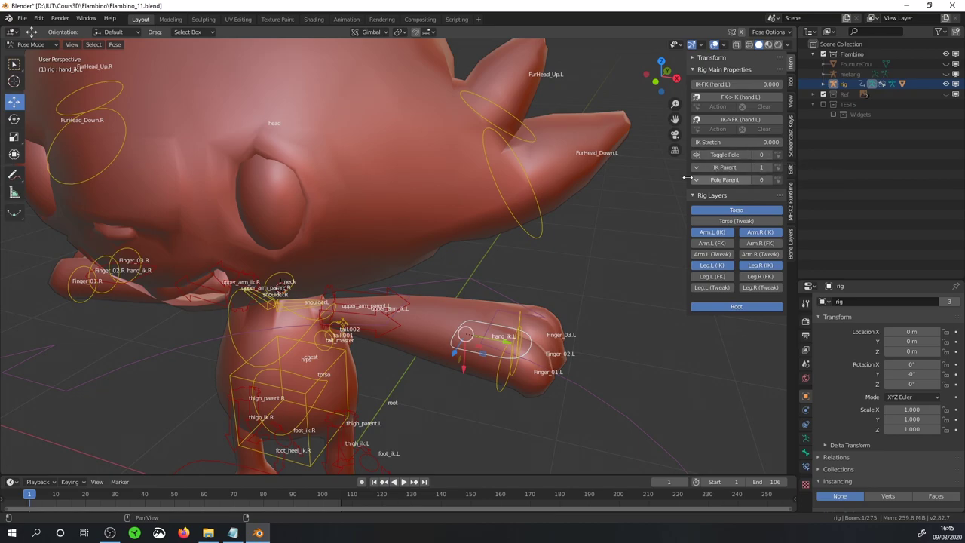
pyautogui.press('KP_4')
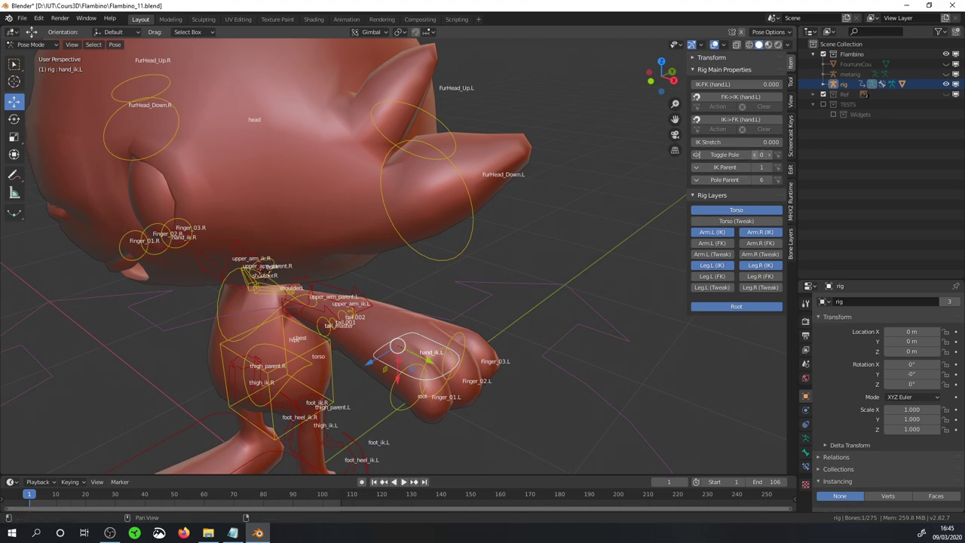
# Set the left arm's Toggle Pole to 1.
pyautogui.click(761, 154)
pyautogui.click(756, 155)
pyautogui.click(761, 154)
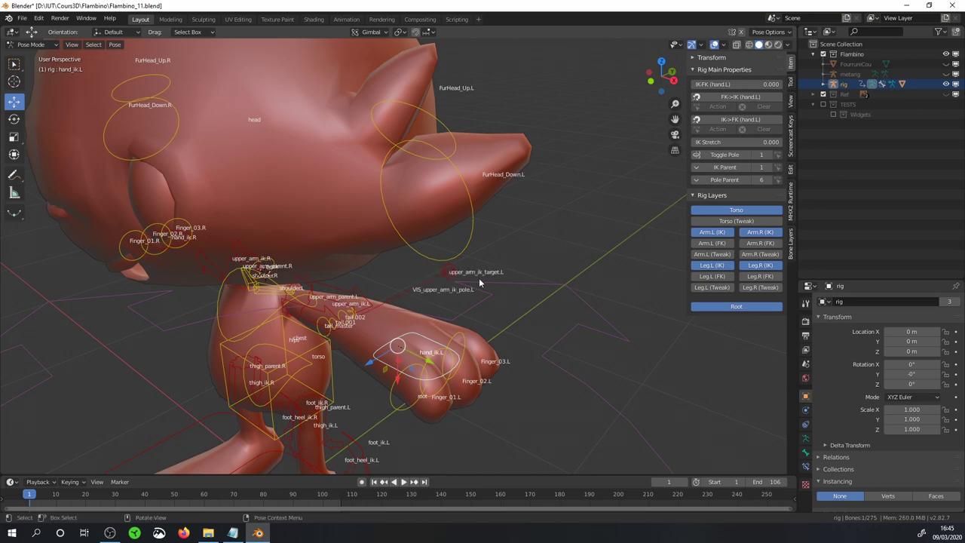
# Test the pole by moving hand_ik.L and lowering upper_arm_ik_target.L 0.367 m in Z.
pyautogui.moveTo(480, 283); pyautogui.dragTo(783, 173, button='middle')
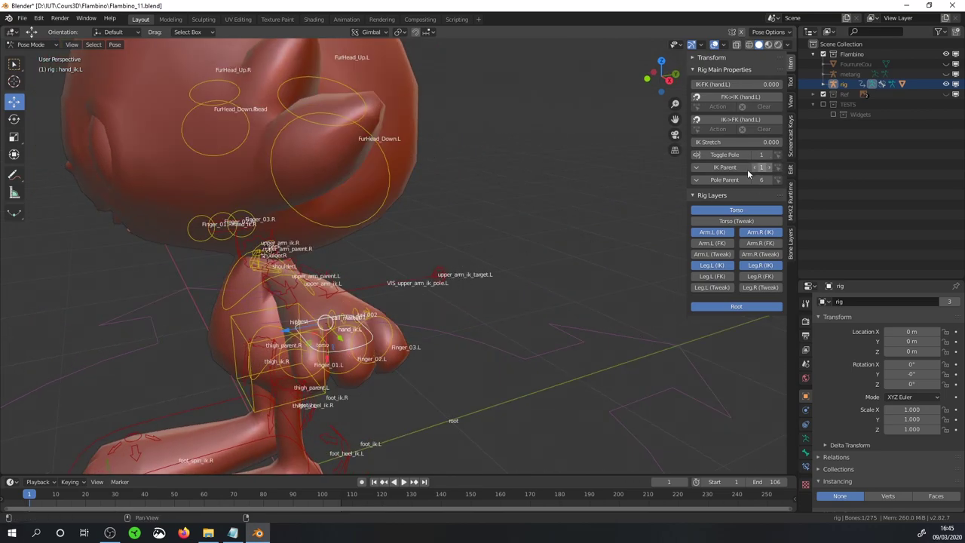
pyautogui.moveTo(528, 286); pyautogui.dragTo(467, 279, button='middle')
pyautogui.click(449, 267)
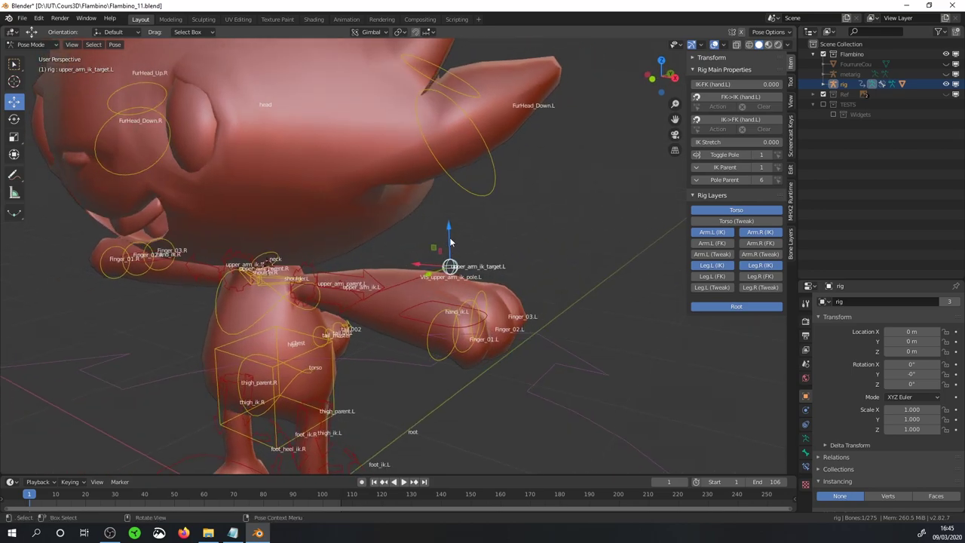
pyautogui.moveTo(449, 241); pyautogui.dragTo(433, 311)
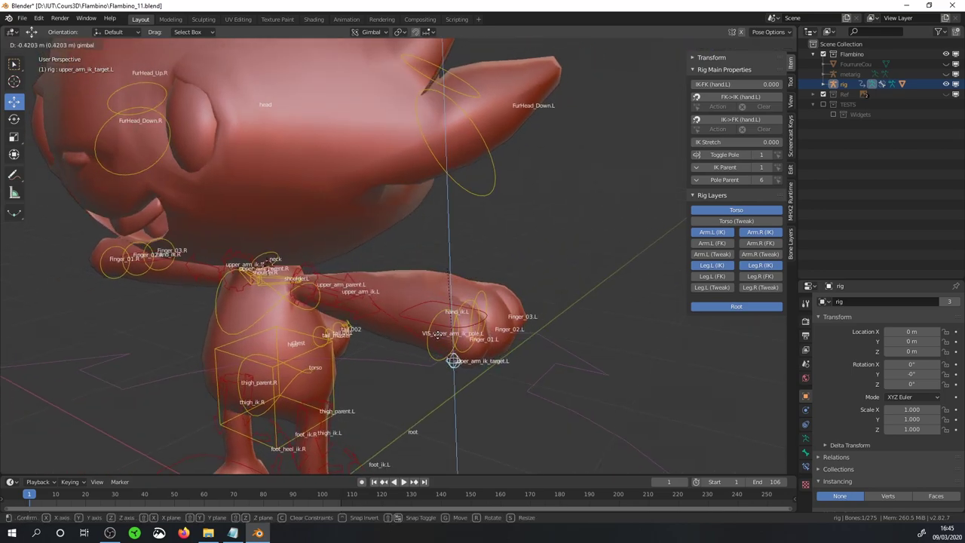
pyautogui.click(449, 302)
pyautogui.moveTo(423, 348); pyautogui.dragTo(452, 388)
pyautogui.moveTo(452, 388)
pyautogui.mouseDown(button='middle')
pyautogui.moveTo(482, 324)
pyautogui.moveTo(459, 283)
pyautogui.mouseUp(button='middle')
pyautogui.click(454, 277)
pyautogui.moveTo(454, 278); pyautogui.dragTo(452, 368)
# Raise the left foot IK control.
pyautogui.moveTo(453, 367)
pyautogui.mouseDown(button='middle')
pyautogui.moveTo(450, 217)
pyautogui.moveTo(472, 288)
pyautogui.mouseUp(button='middle')
pyautogui.click(450, 281)
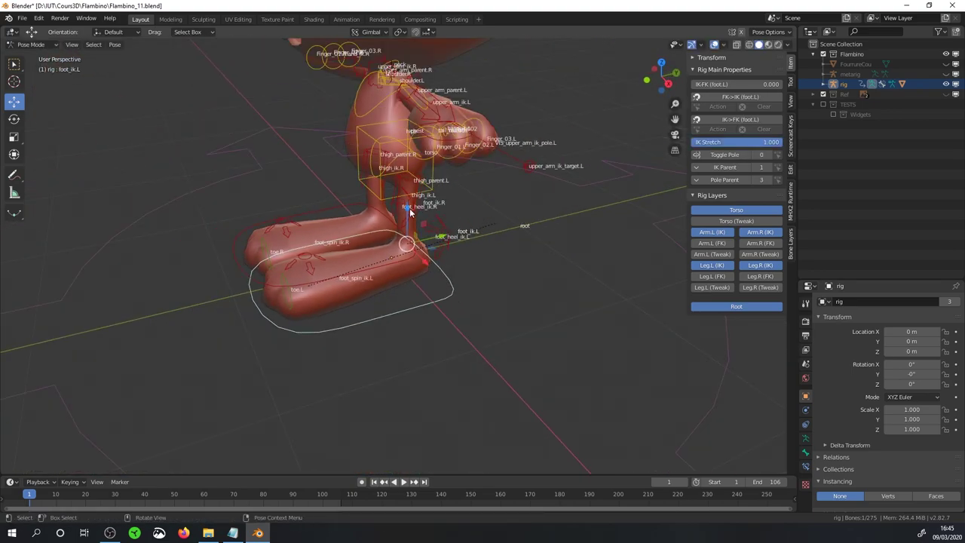
pyautogui.moveTo(406, 207)
pyautogui.mouseDown()
pyautogui.moveTo(413, 195)
pyautogui.moveTo(404, 262)
pyautogui.mouseUp()
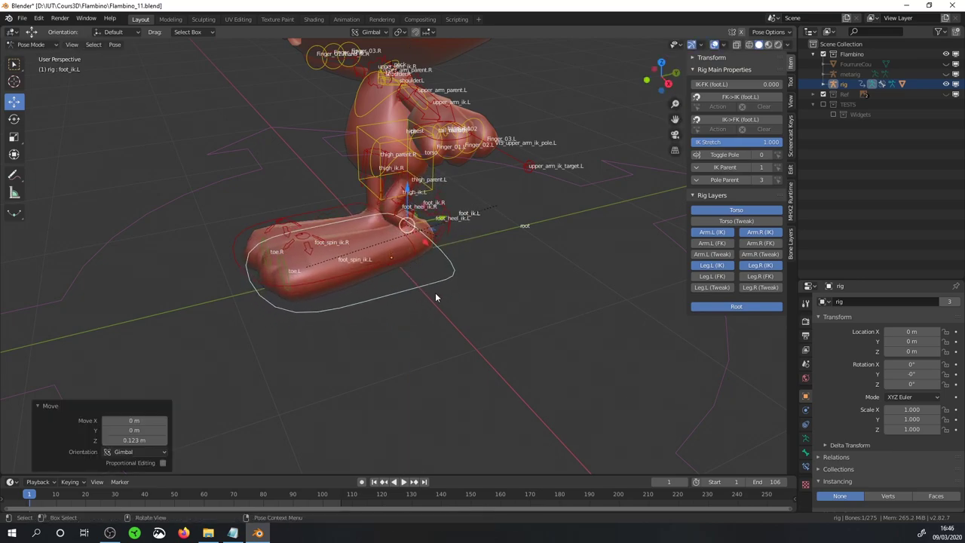
# Test-rotate the left heel control on the X axis, then cancel.
pyautogui.moveTo(450, 299); pyautogui.dragTo(457, 260, button='middle')
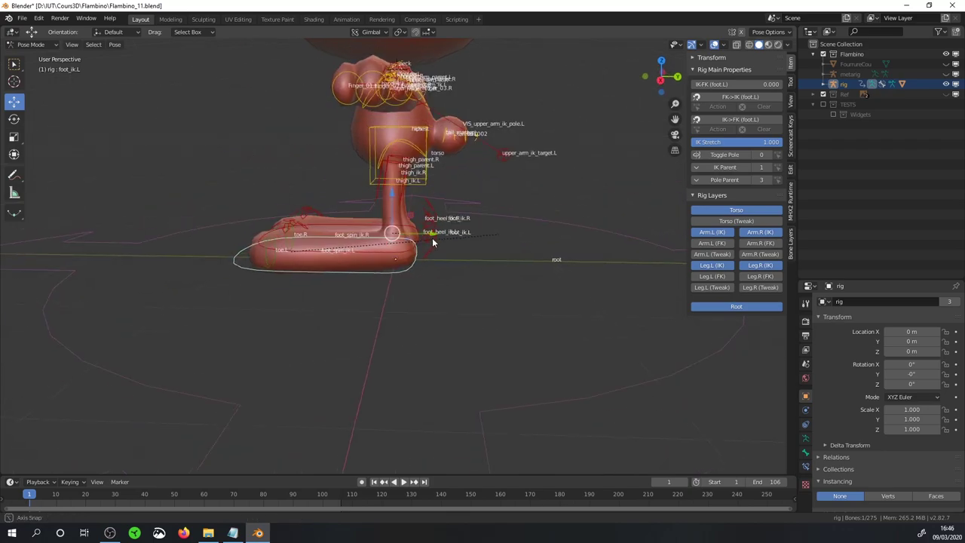
pyautogui.scroll(2, 456, 254)
pyautogui.click(457, 252)
pyautogui.scroll(2, 482, 247)
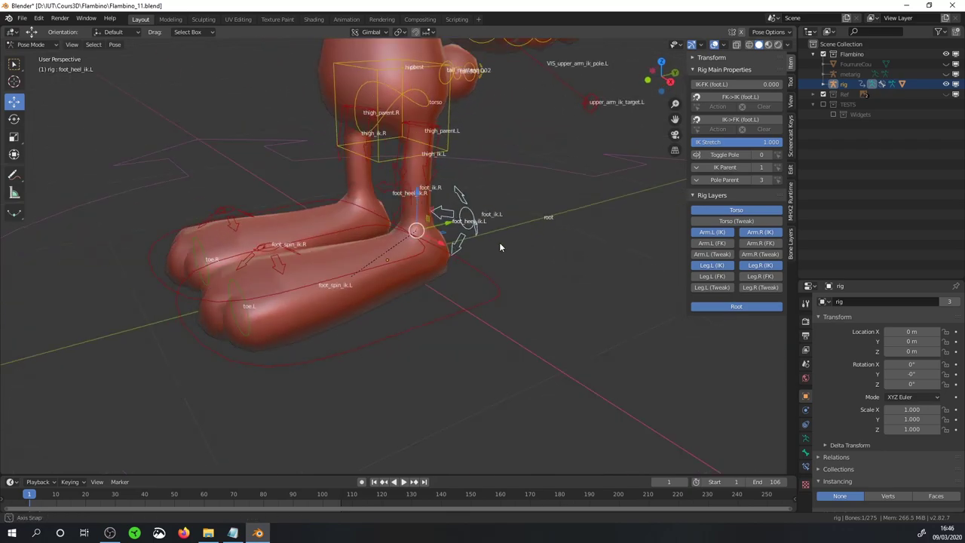
pyautogui.moveTo(491, 229); pyautogui.dragTo(469, 237, button='middle')
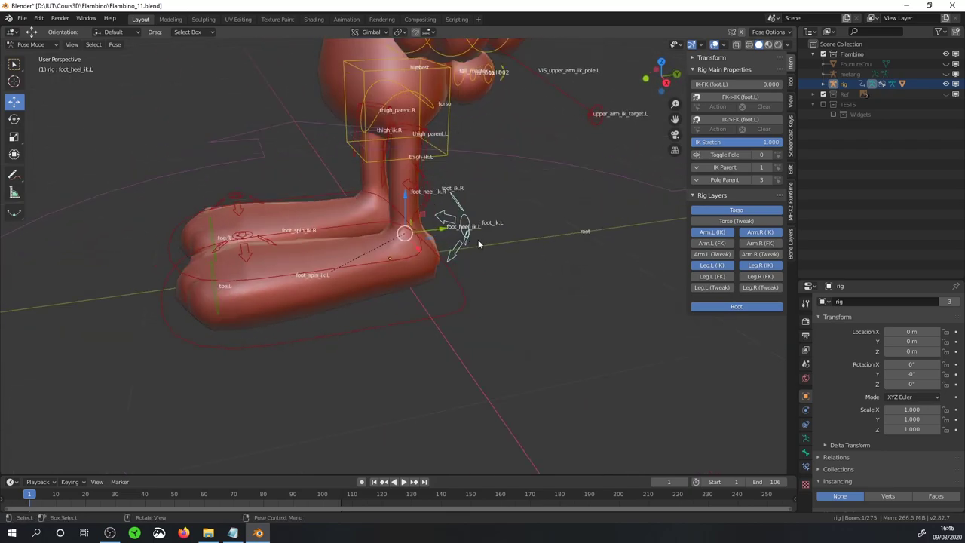
pyautogui.press('r')
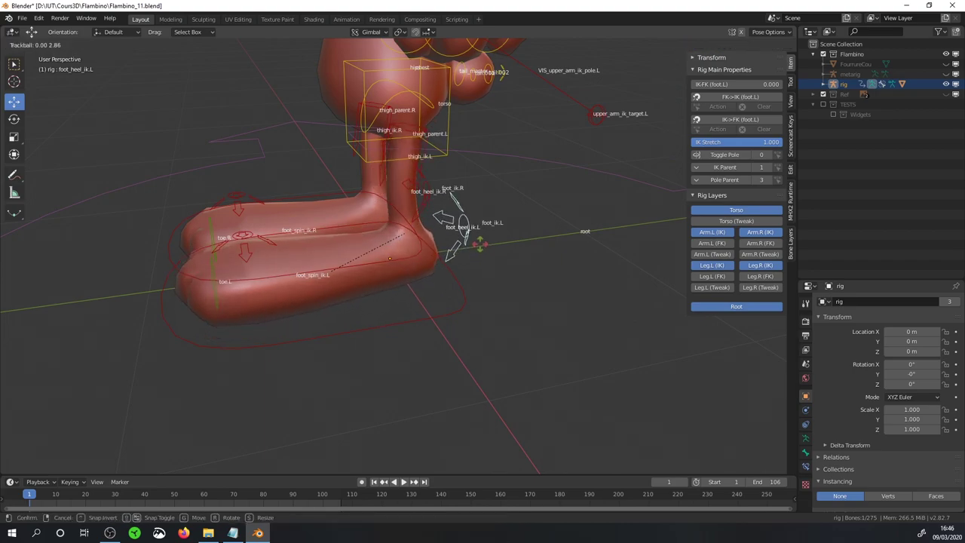
pyautogui.press('x')
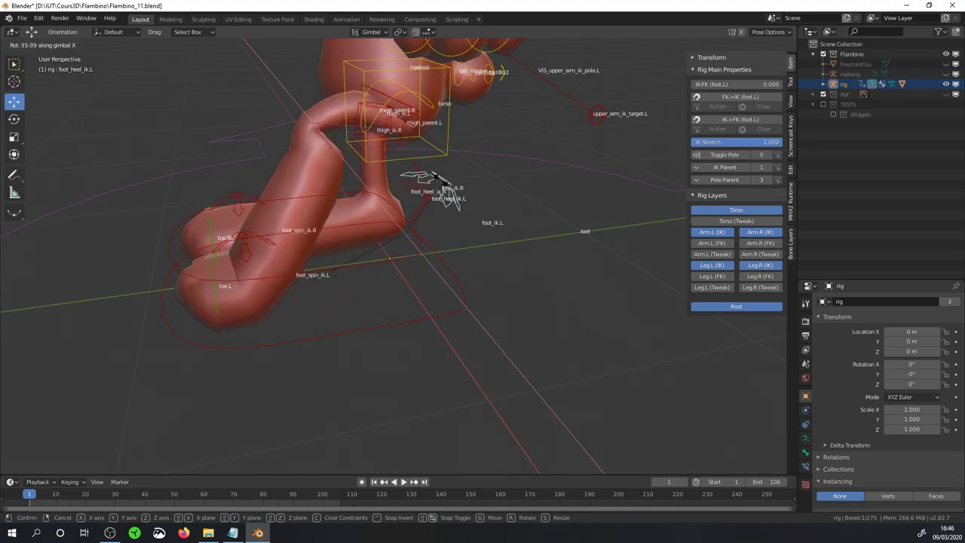
pyautogui.press('Escape')
# Turn the left foot IK control 44° around the Z axis.
pyautogui.moveTo(332, 272); pyautogui.dragTo(423, 294, button='middle')
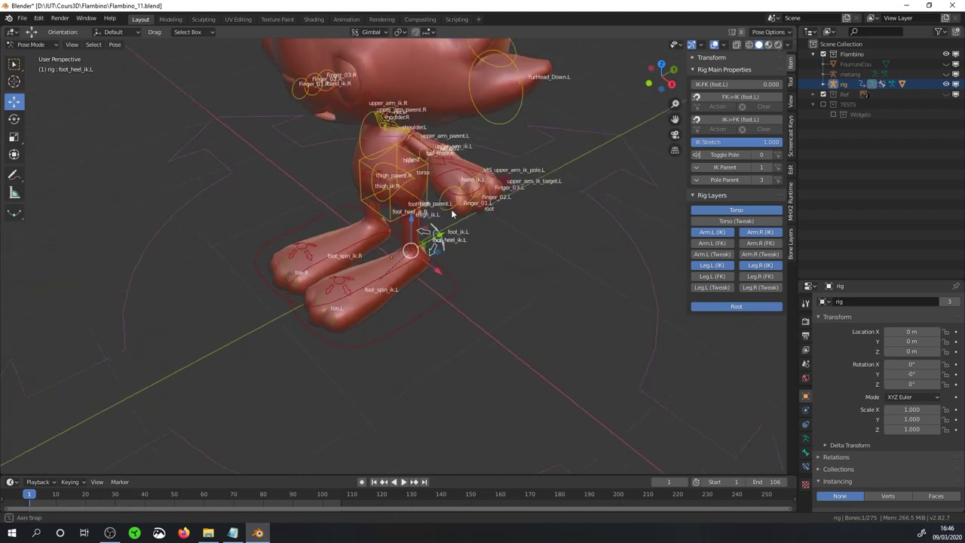
pyautogui.click(433, 314)
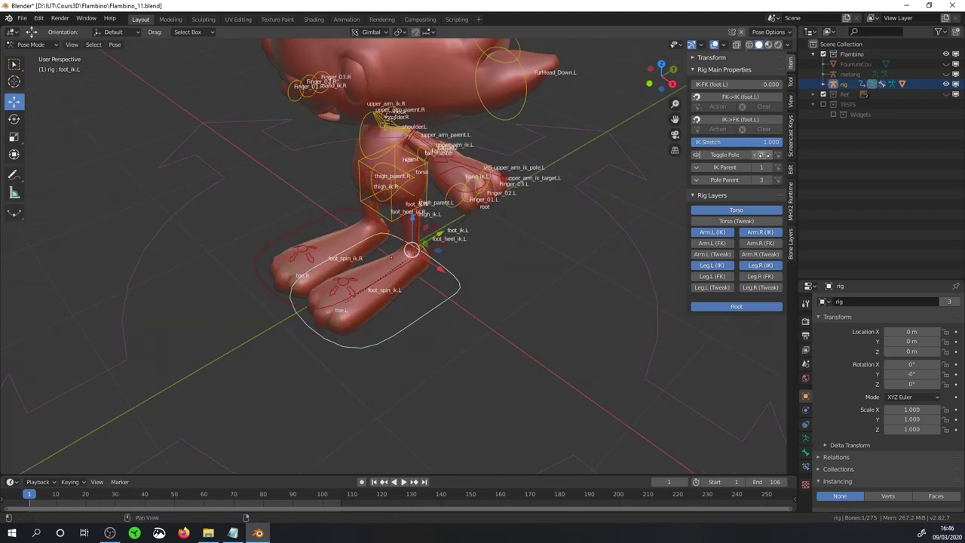
pyautogui.moveTo(452, 174); pyautogui.dragTo(477, 313, button='middle')
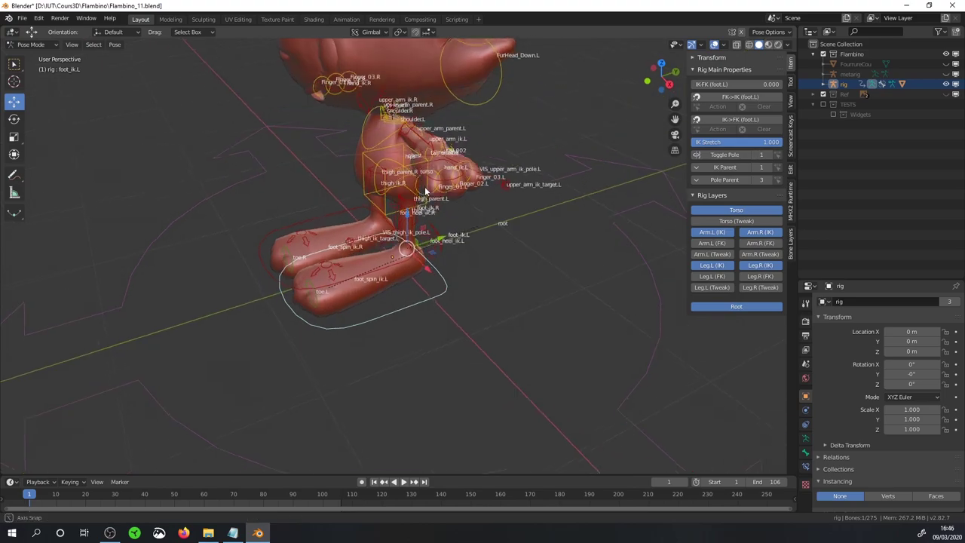
pyautogui.press('r')
pyautogui.press('z')
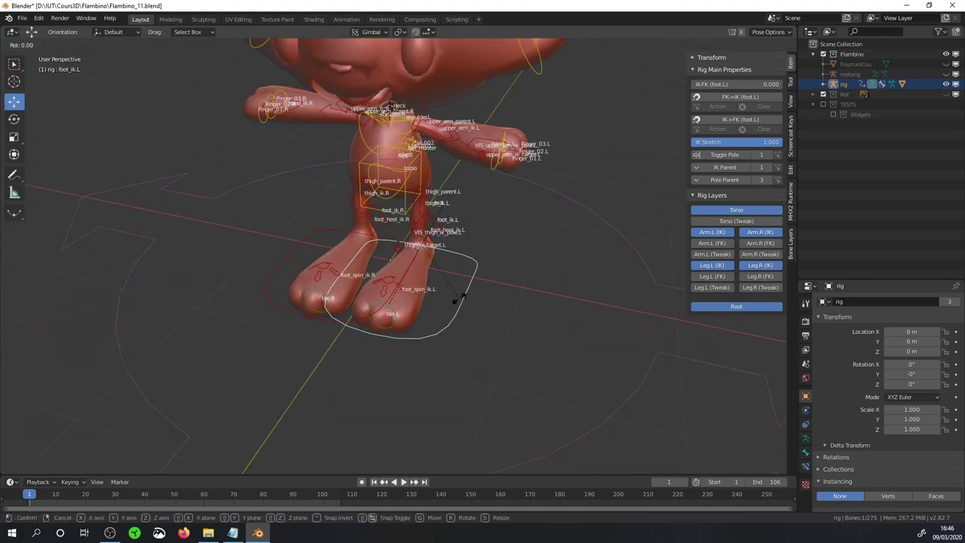
pyautogui.click(556, 269)
# Move thigh_ik_target.L 0.256 m in X and 0.149 m in Y.
pyautogui.moveTo(556, 269)
pyautogui.mouseDown(button='middle')
pyautogui.moveTo(471, 244)
pyautogui.moveTo(509, 238)
pyautogui.moveTo(419, 275)
pyautogui.moveTo(447, 286)
pyautogui.moveTo(411, 279)
pyautogui.moveTo(603, 160)
pyautogui.mouseUp(button='middle')
pyautogui.click(407, 272)
pyautogui.press('g')
pyautogui.click(463, 278)
pyautogui.click(406, 175)
pyautogui.moveTo(407, 174)
pyautogui.mouseDown(button='middle')
pyautogui.moveTo(443, 168)
pyautogui.moveTo(431, 154)
pyautogui.moveTo(406, 156)
pyautogui.mouseUp(button='middle')
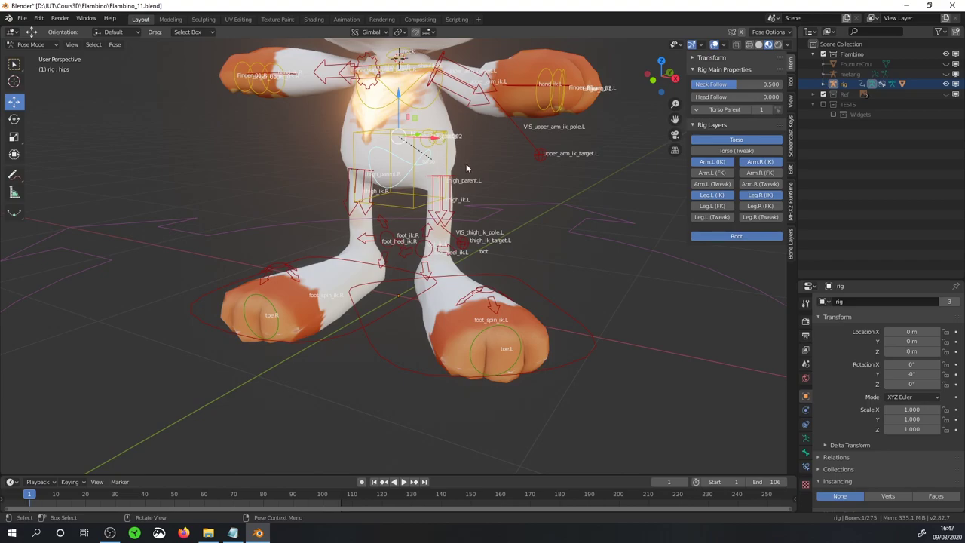
# Test-rotate the hips and the chest, cancelling both rotations.
pyautogui.press('r')
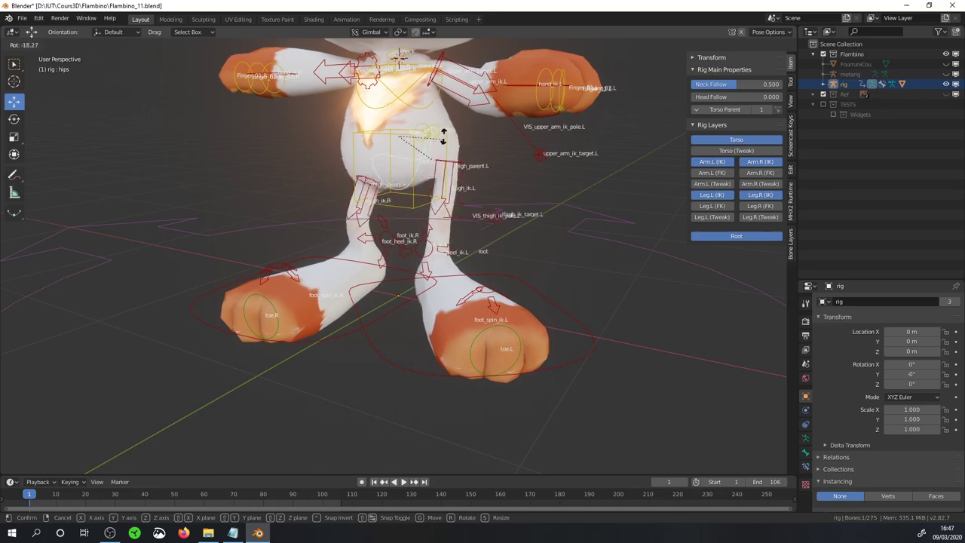
pyautogui.press('Escape')
pyautogui.moveTo(440, 151)
pyautogui.mouseDown(button='middle')
pyautogui.moveTo(410, 119)
pyautogui.moveTo(494, 111)
pyautogui.moveTo(497, 194)
pyautogui.mouseUp(button='middle')
pyautogui.scroll(2, 495, 111)
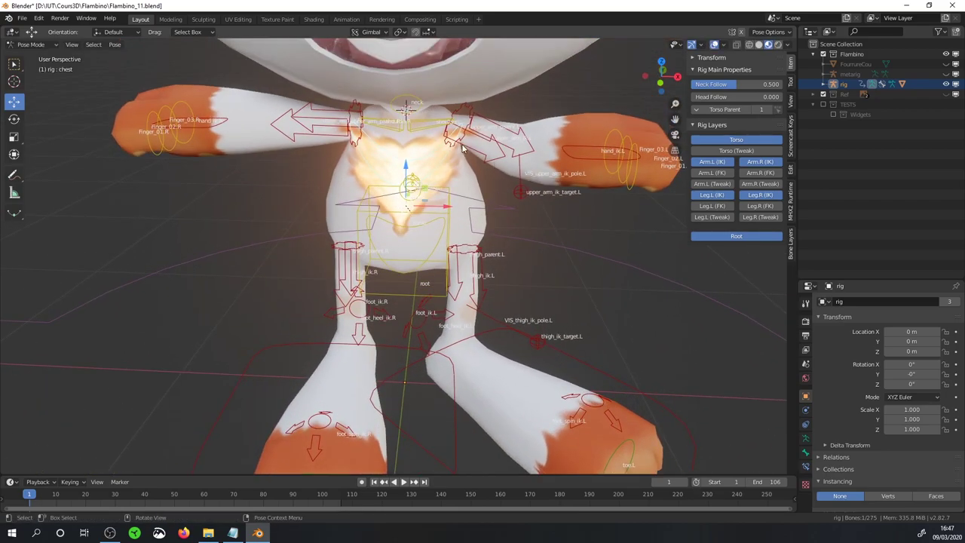
pyautogui.press('r')
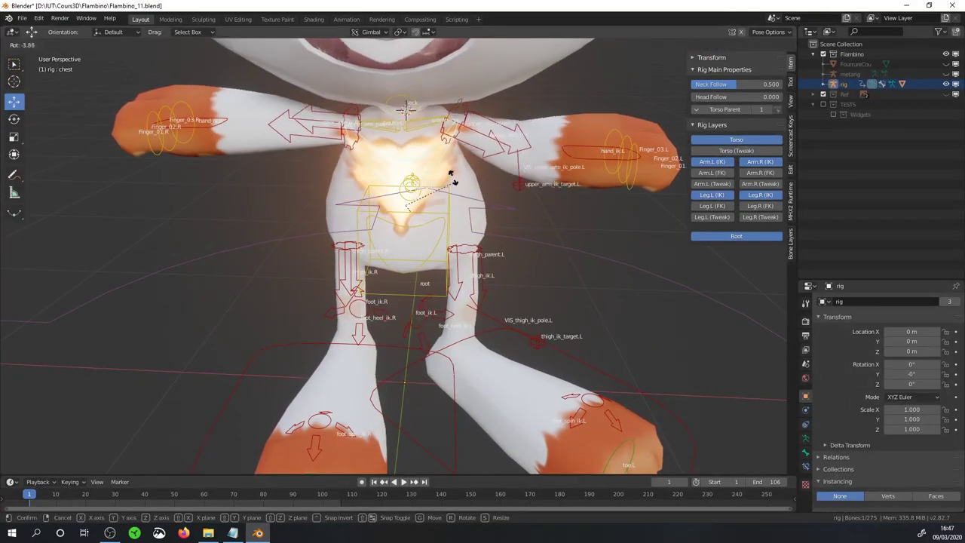
pyautogui.press('Escape')
pyautogui.scroll(-3, 475, 173)
pyautogui.moveTo(475, 173); pyautogui.dragTo(404, 172, button='middle')
pyautogui.scroll(3, 405, 172)
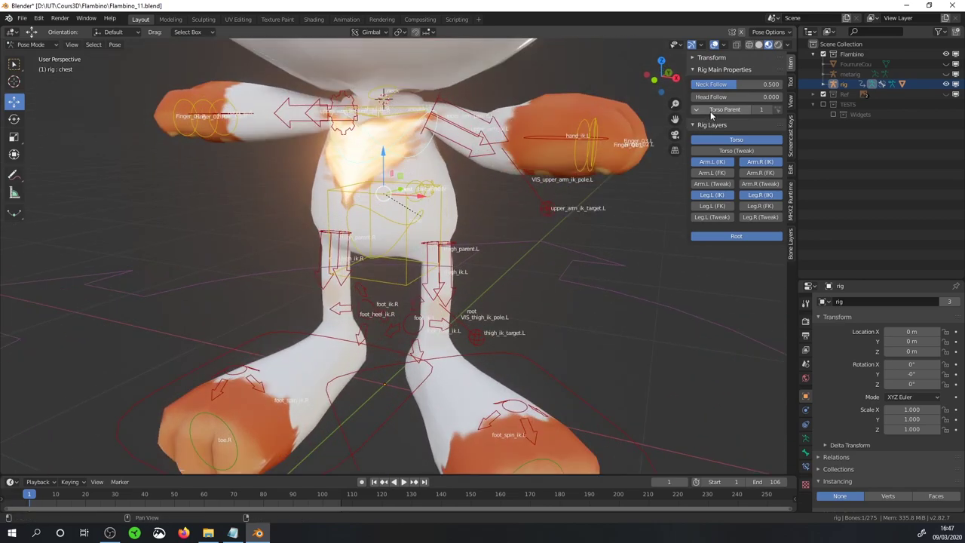
# Raise Neck Follow and set Head Follow to 0, comparing head behaviour on chest rotations.
pyautogui.moveTo(717, 85); pyautogui.dragTo(784, 100)
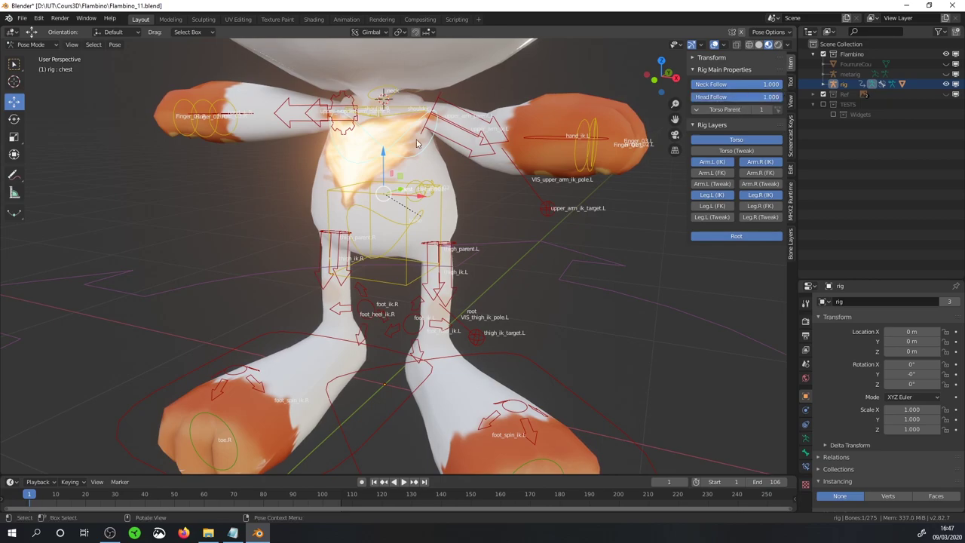
pyautogui.scroll(-3, 417, 143)
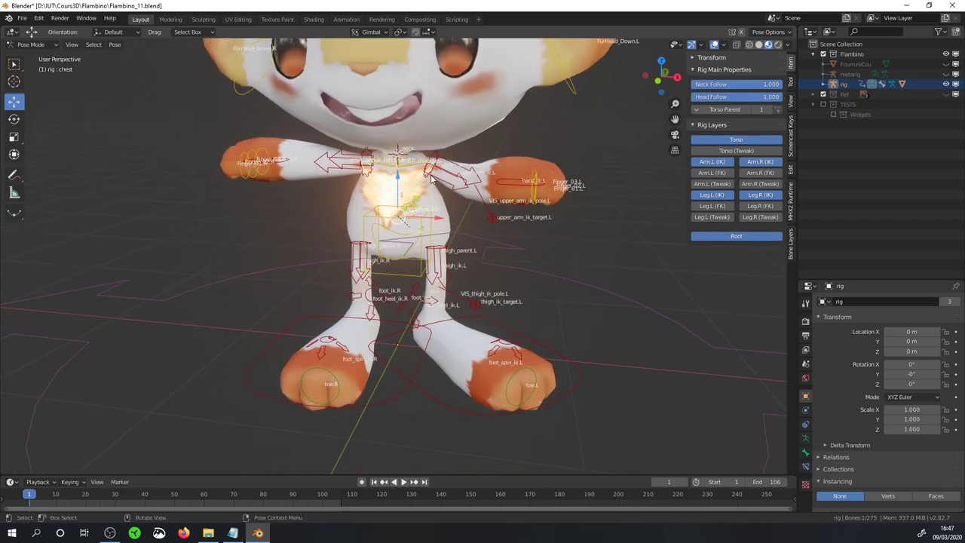
pyautogui.press('r')
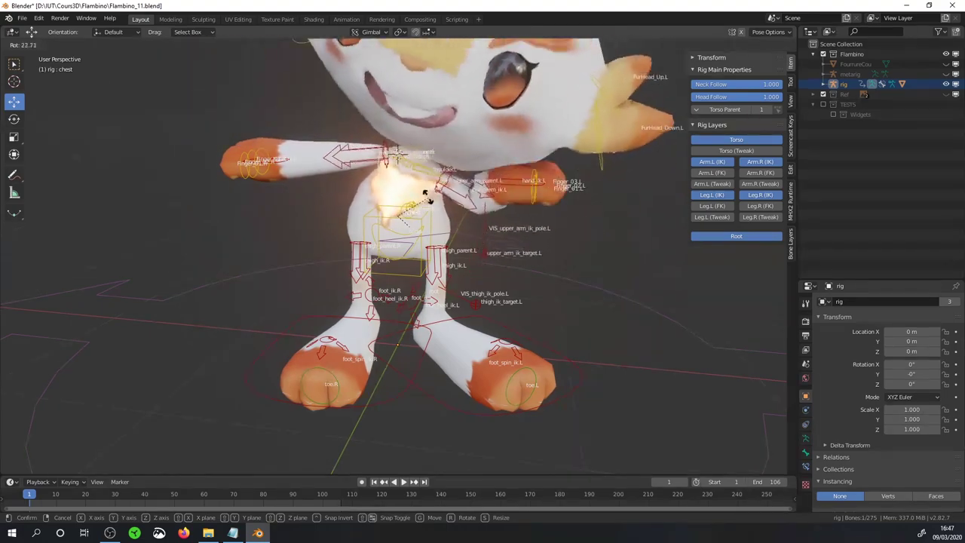
pyautogui.rightClick(425, 195)
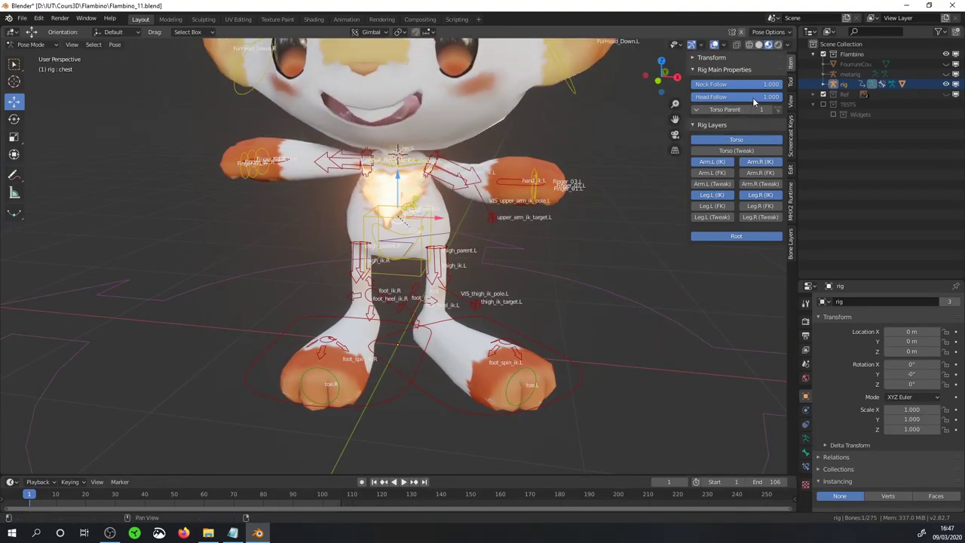
pyautogui.moveTo(753, 96); pyautogui.dragTo(521, 160)
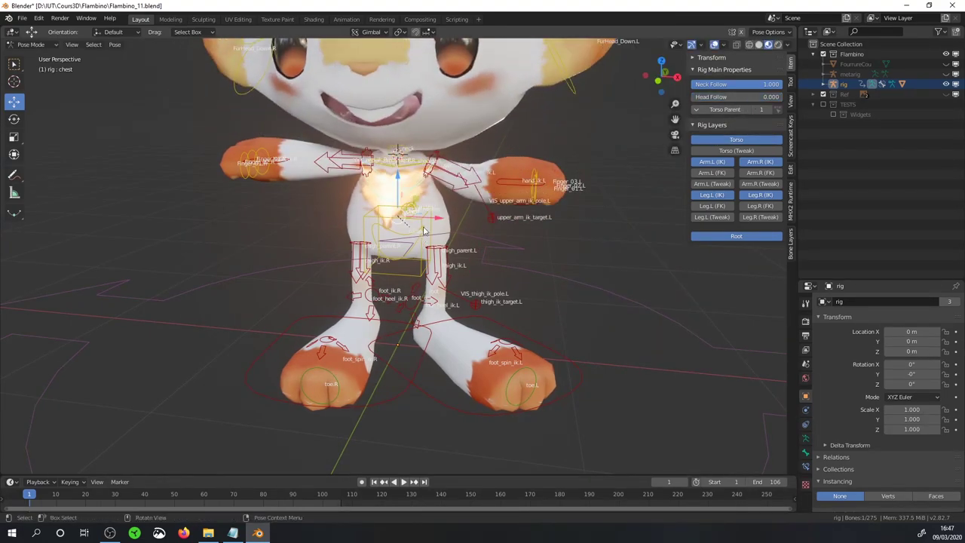
pyautogui.press('r')
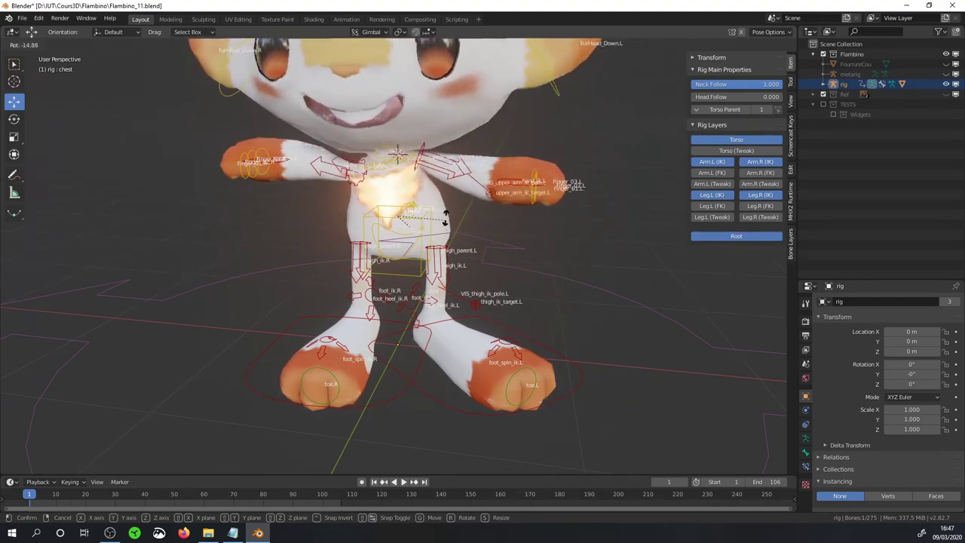
pyautogui.press('Escape')
# Move the torso control to check the legs bend while the IK feet stay planted.
pyautogui.moveTo(452, 226); pyautogui.dragTo(422, 253, button='middle')
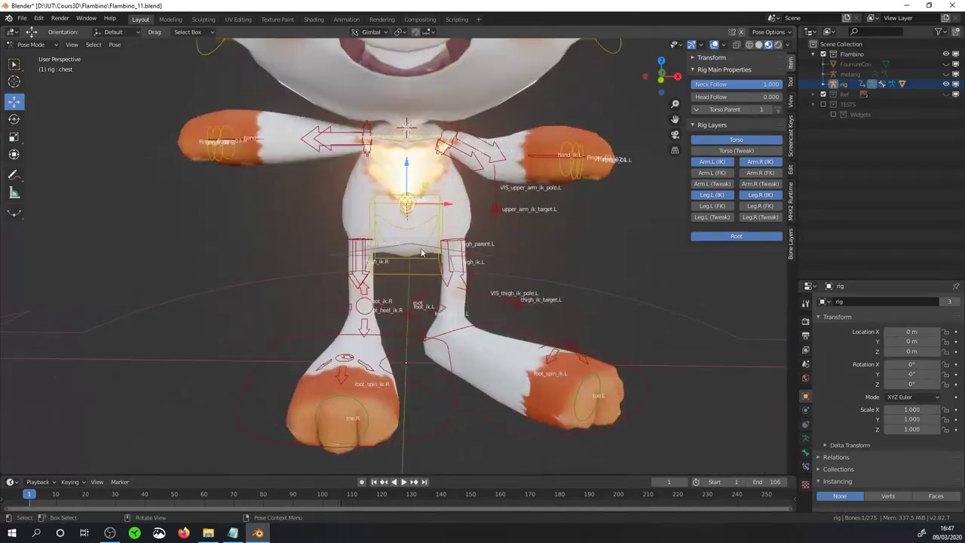
pyautogui.click(440, 271)
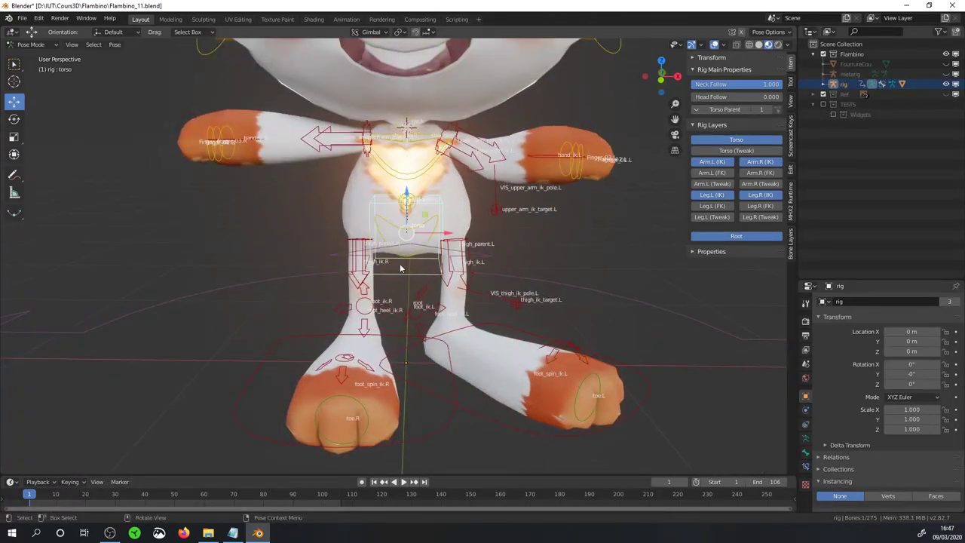
pyautogui.press('g')
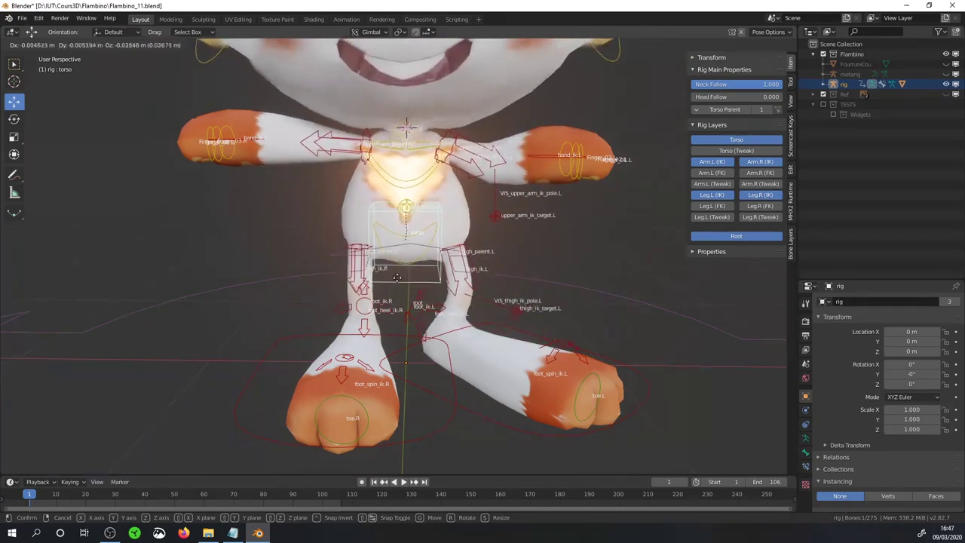
pyautogui.click(527, 215)
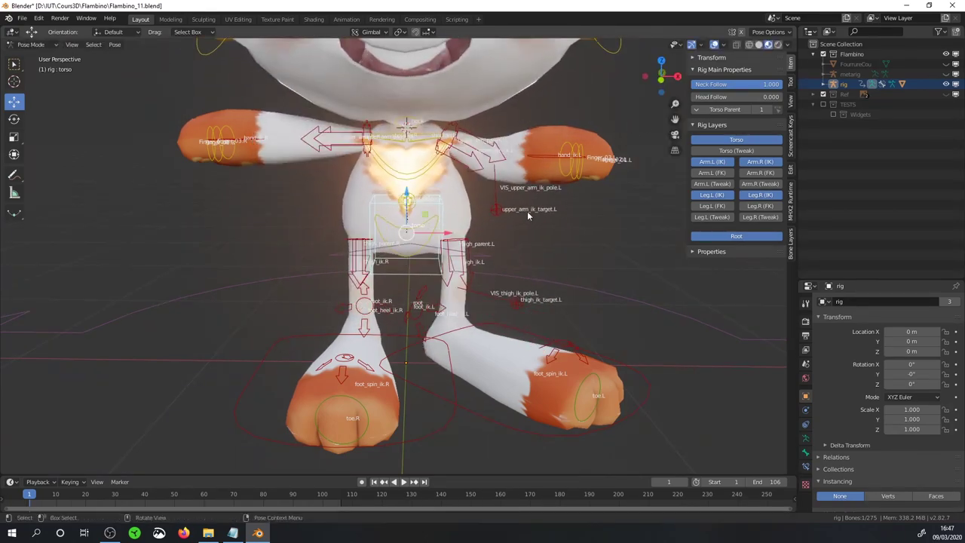
pyautogui.click(545, 161)
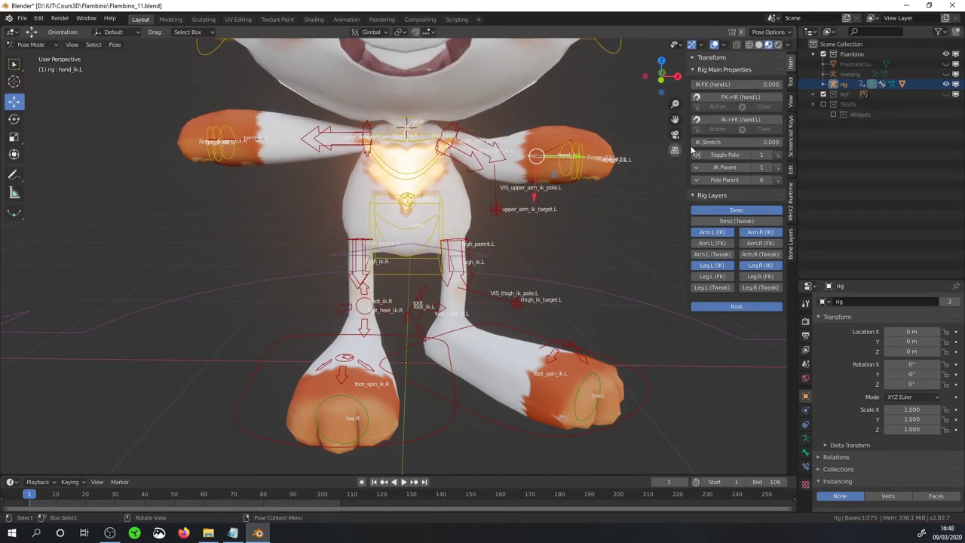
pyautogui.click(712, 98)
pyautogui.click(407, 227)
pyautogui.press('g')
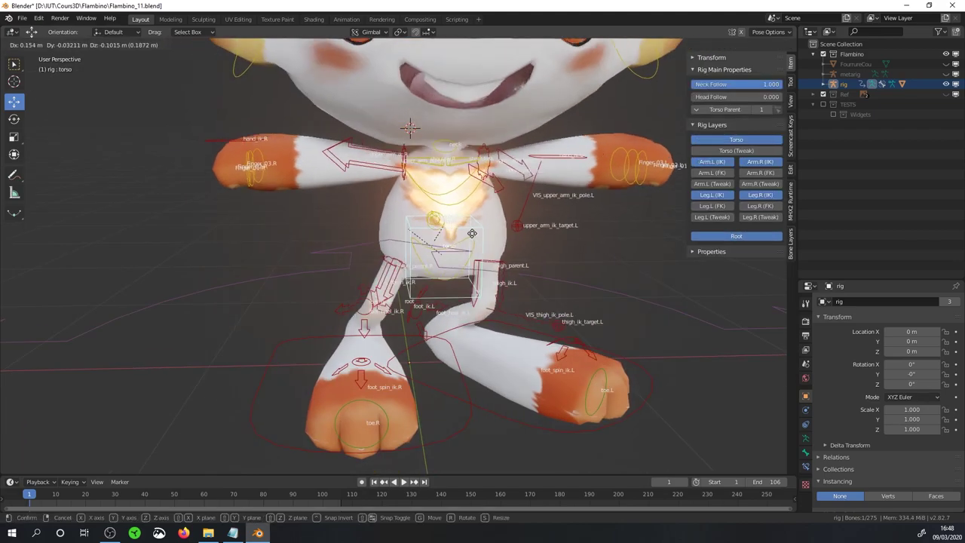
pyautogui.click(467, 265)
# Rotate the tail master control to test the tail deformation.
pyautogui.moveTo(467, 264); pyautogui.dragTo(377, 258, button='middle')
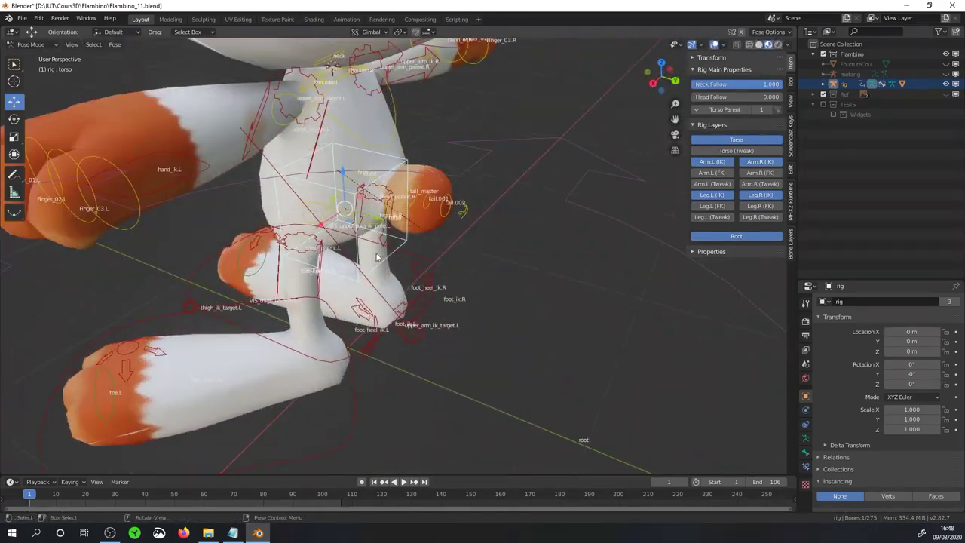
pyautogui.click(473, 213)
pyautogui.moveTo(487, 212); pyautogui.dragTo(493, 203, button='middle')
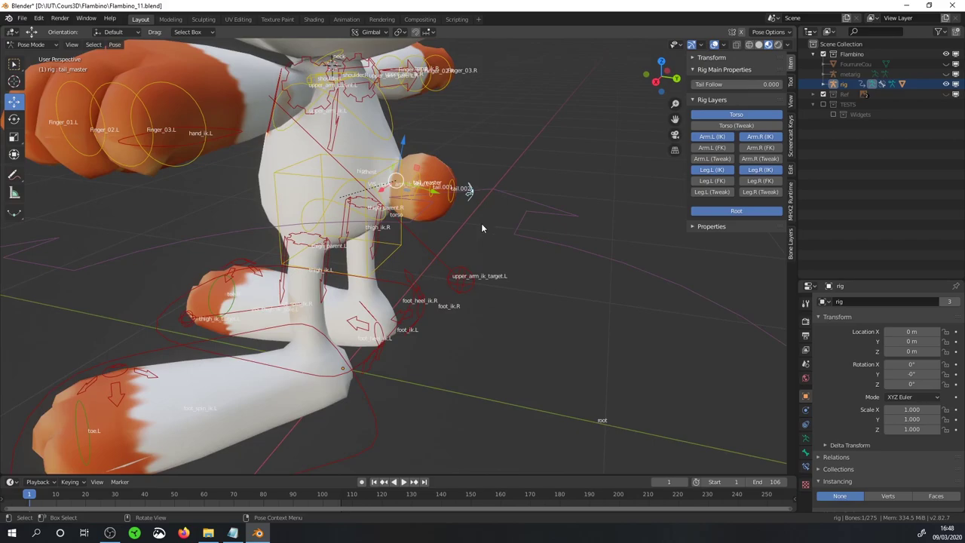
pyautogui.press('r')
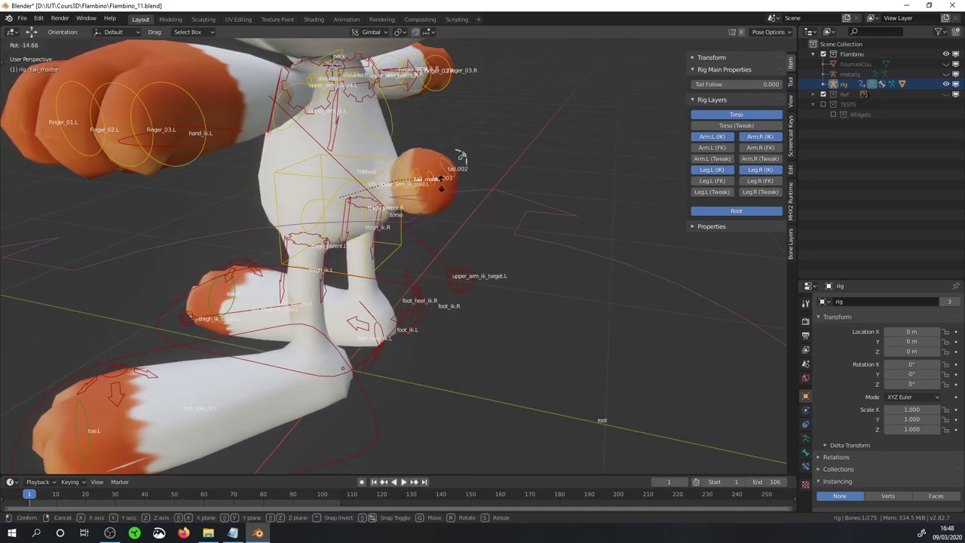
pyautogui.click(432, 234)
# Turn on every rig layer, select all bones and clear their transforms to the rest pose.
pyautogui.moveTo(433, 234)
pyautogui.mouseDown(button='middle')
pyautogui.moveTo(470, 253)
pyautogui.moveTo(674, 186)
pyautogui.mouseUp(button='middle')
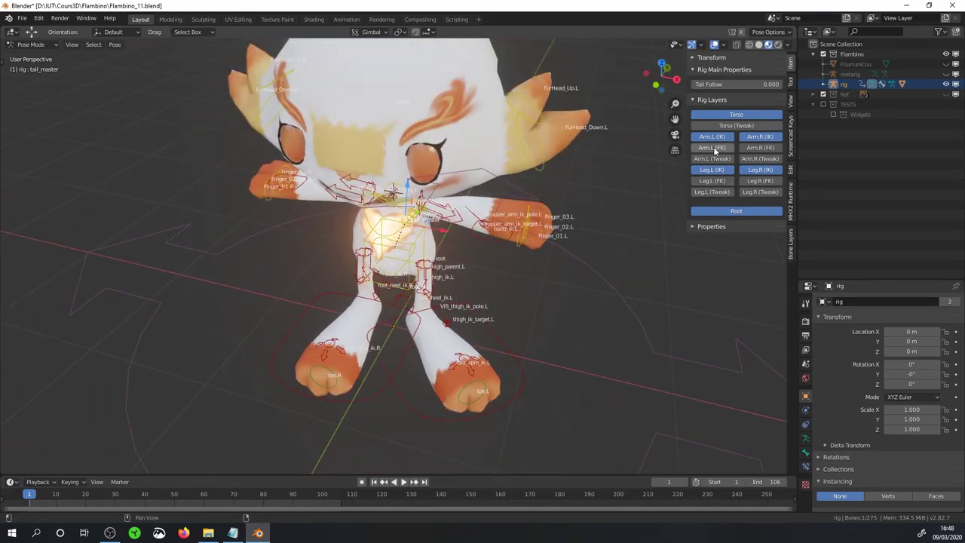
pyautogui.moveTo(715, 149)
pyautogui.mouseDown()
pyautogui.moveTo(712, 192)
pyautogui.moveTo(759, 143)
pyautogui.moveTo(742, 137)
pyautogui.mouseUp()
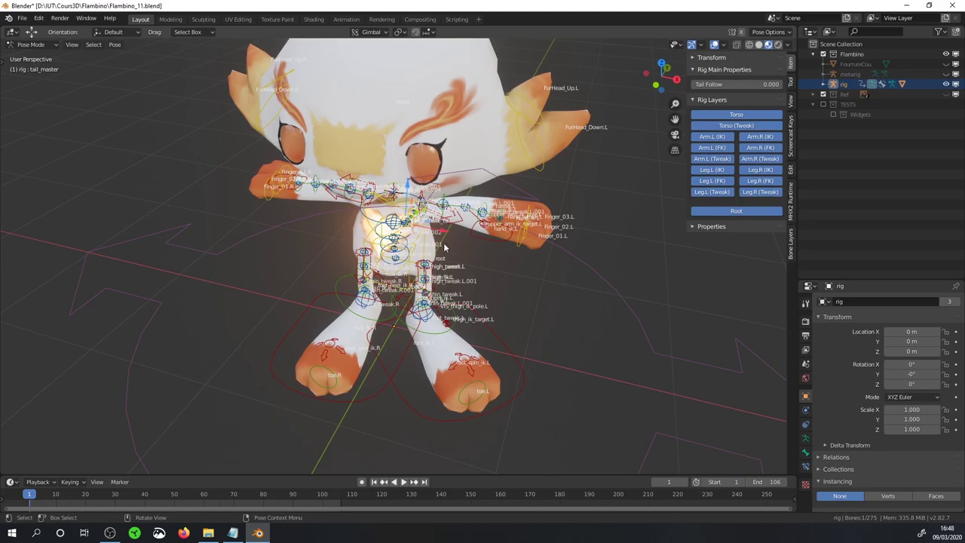
pyautogui.press('a')
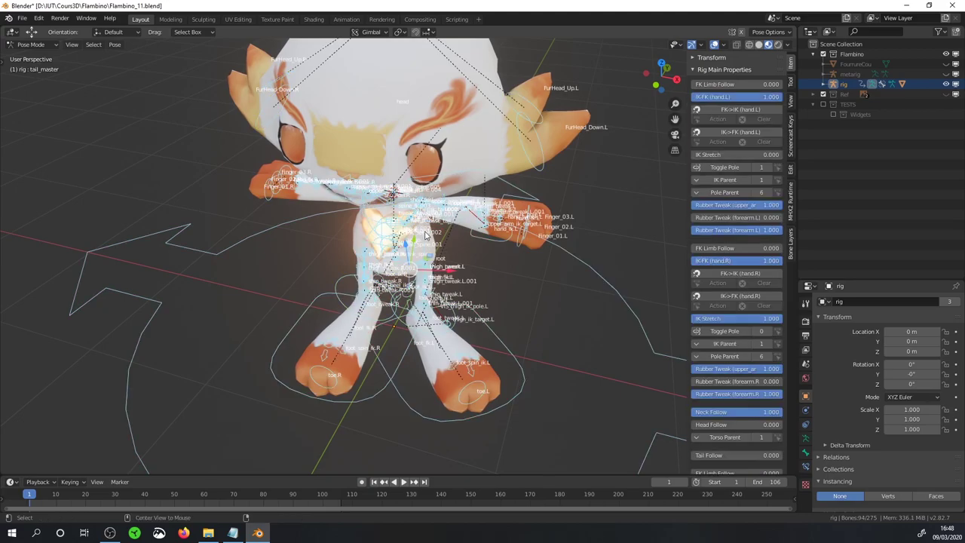
pyautogui.hotkey('alt', 'g')
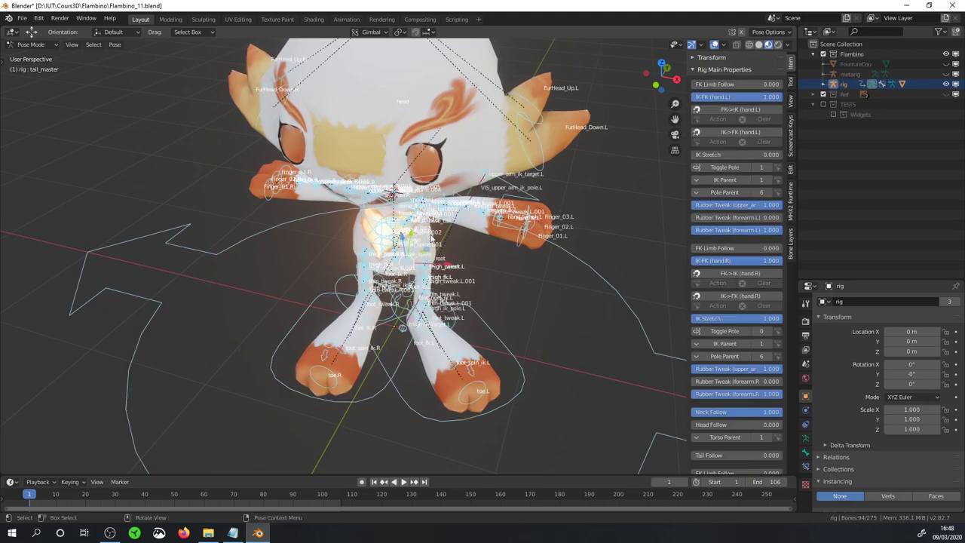
pyautogui.moveTo(411, 250); pyautogui.dragTo(411, 250, button='middle')
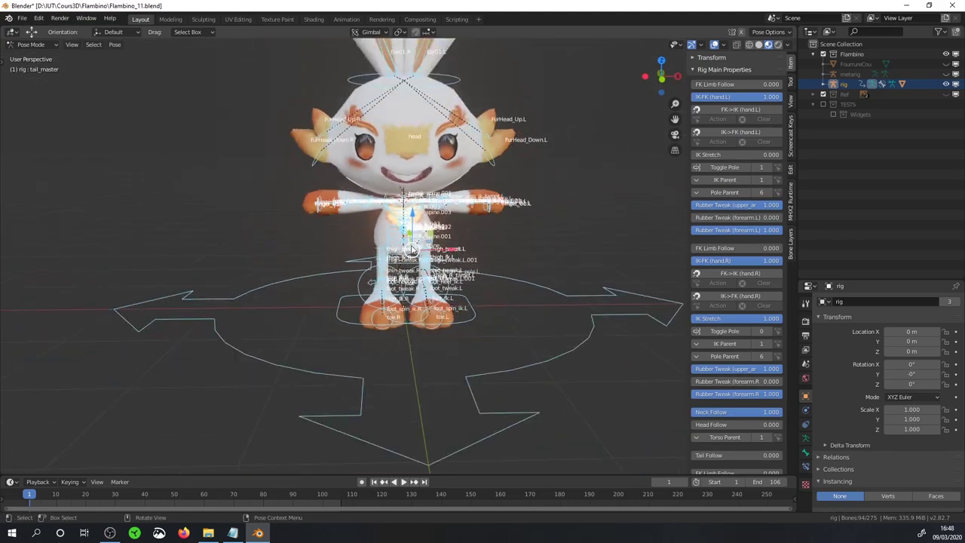
pyautogui.scroll(3, 481, 222)
pyautogui.moveTo(481, 222); pyautogui.dragTo(583, 245, button='middle')
pyautogui.scroll(-1, 583, 245)
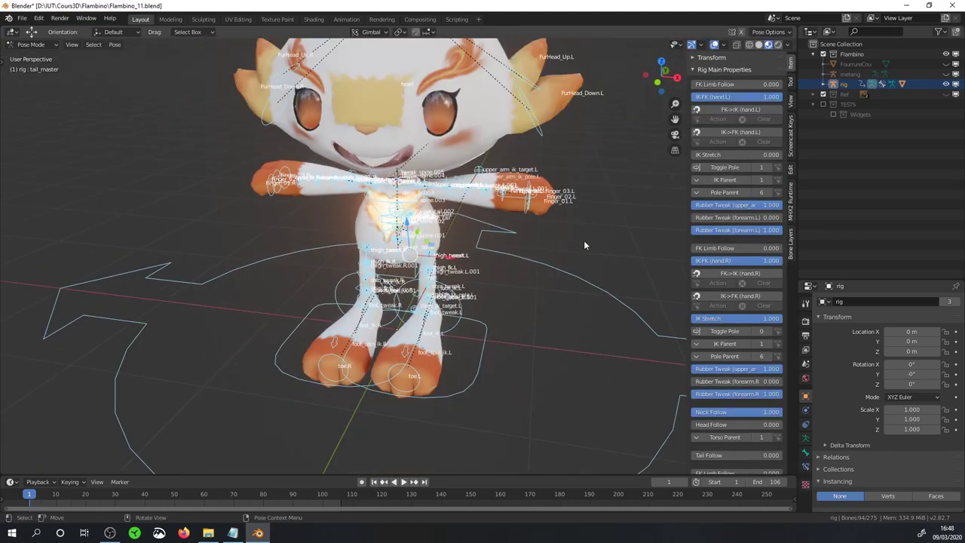
pyautogui.click(35, 45)
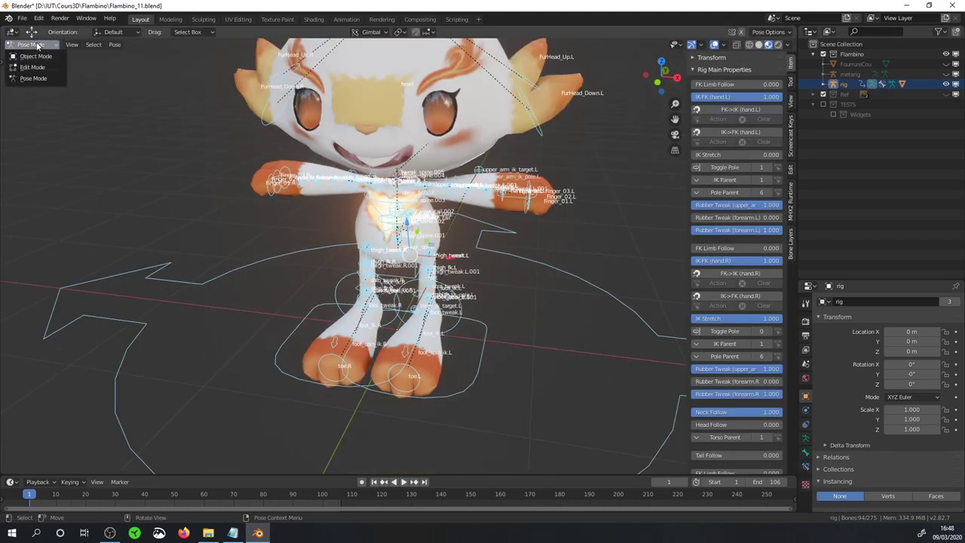
# Switch the rig to Object Mode and show the Armature Data properties.
pyautogui.click(33, 58)
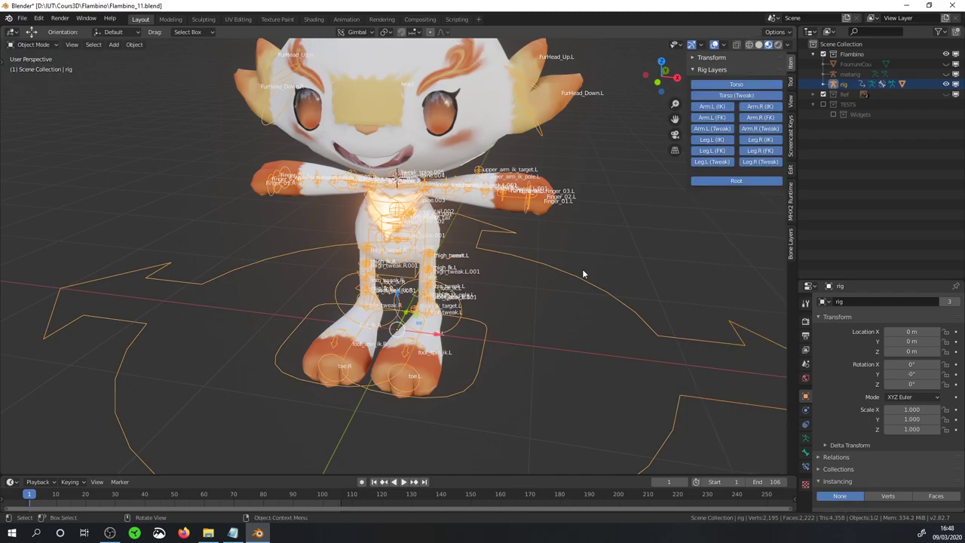
pyautogui.scroll(-2, 583, 273)
pyautogui.moveTo(581, 261); pyautogui.dragTo(548, 254, button='middle')
pyautogui.scroll(2, 379, 283)
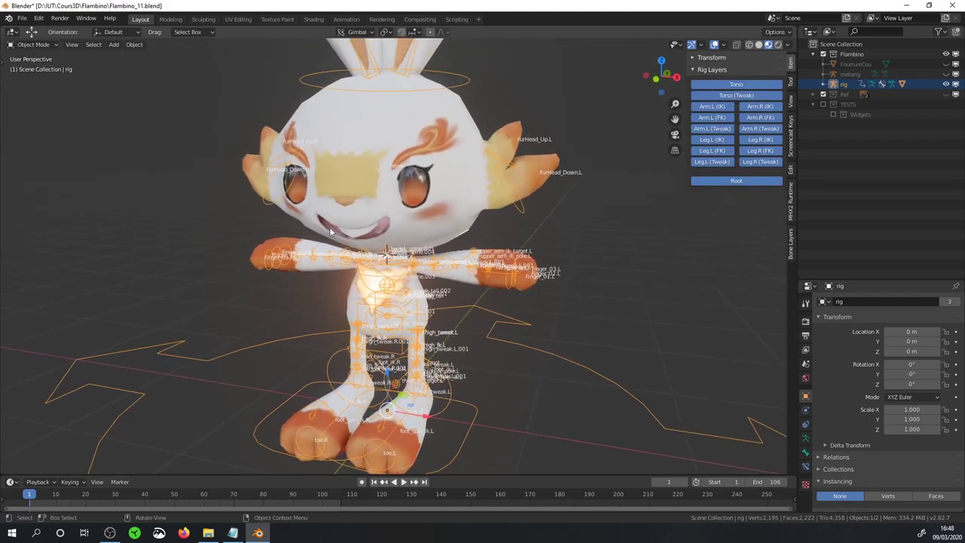
pyautogui.click(805, 438)
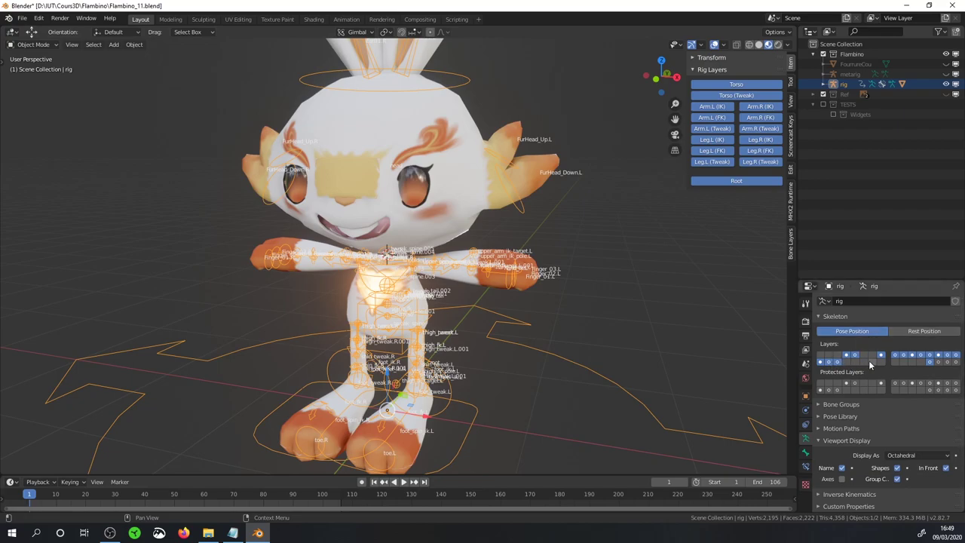
# Step through the Arm.L and Arm.R IK, FK and Tweak layers, then the leg layers.
pyautogui.click(822, 363)
pyautogui.click(711, 106)
pyautogui.click(734, 182)
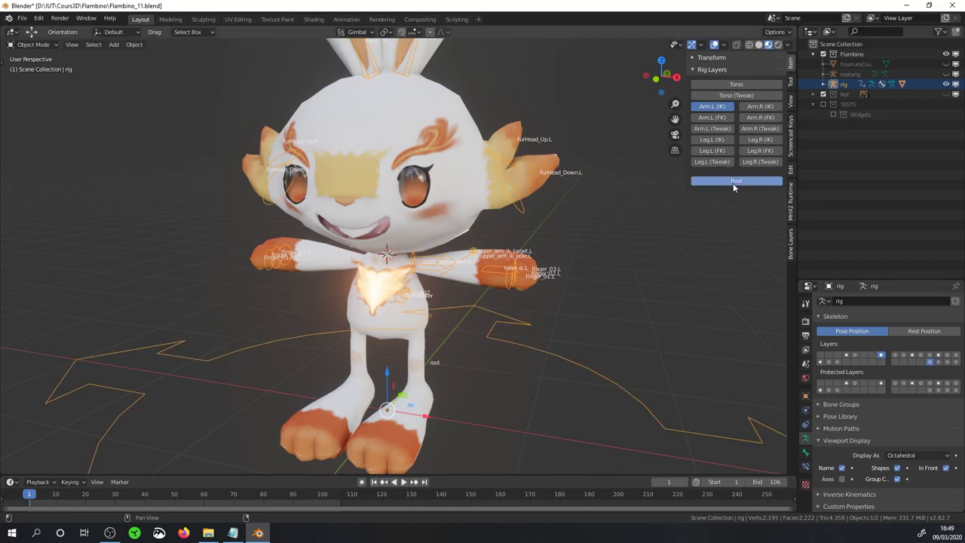
pyautogui.click(895, 355)
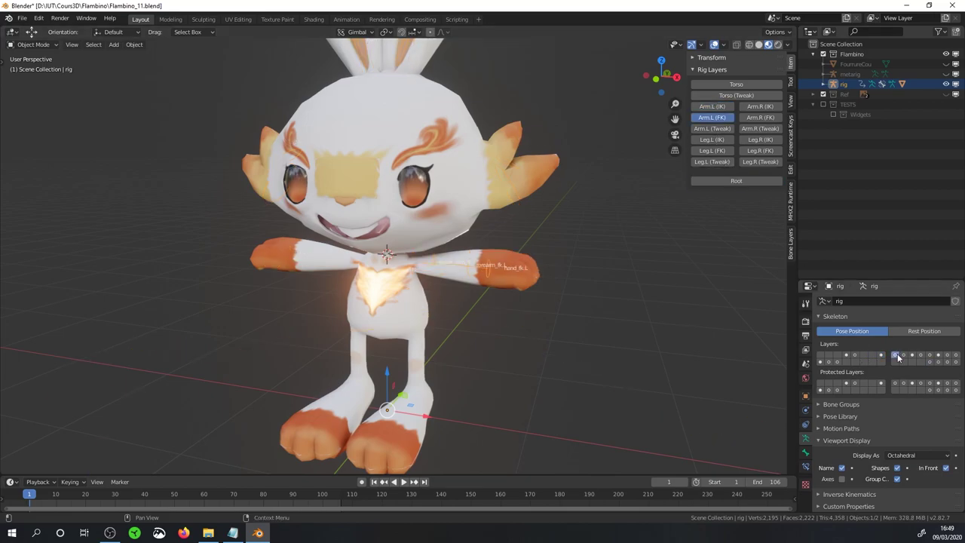
pyautogui.click(903, 354)
pyautogui.click(911, 355)
pyautogui.click(915, 355)
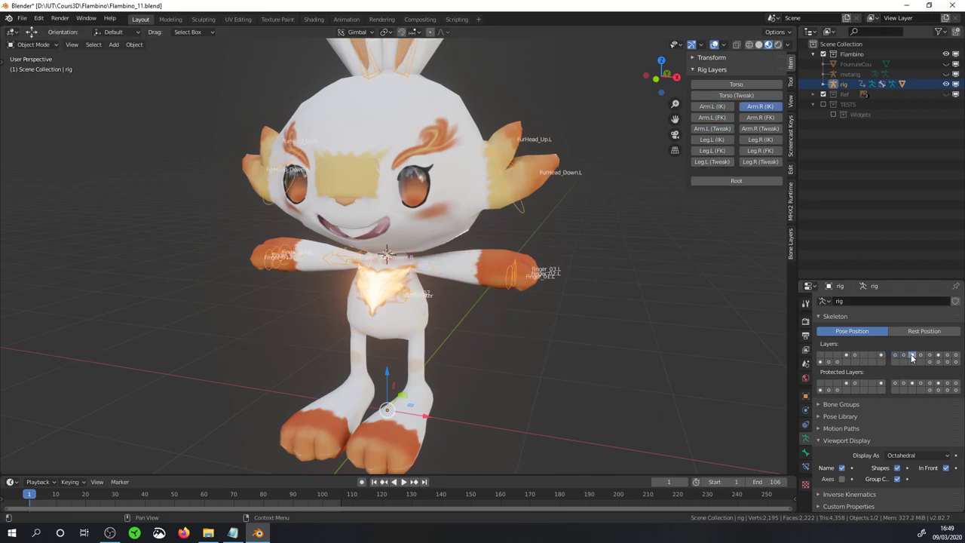
pyautogui.click(919, 355)
pyautogui.click(938, 355)
pyautogui.click(946, 355)
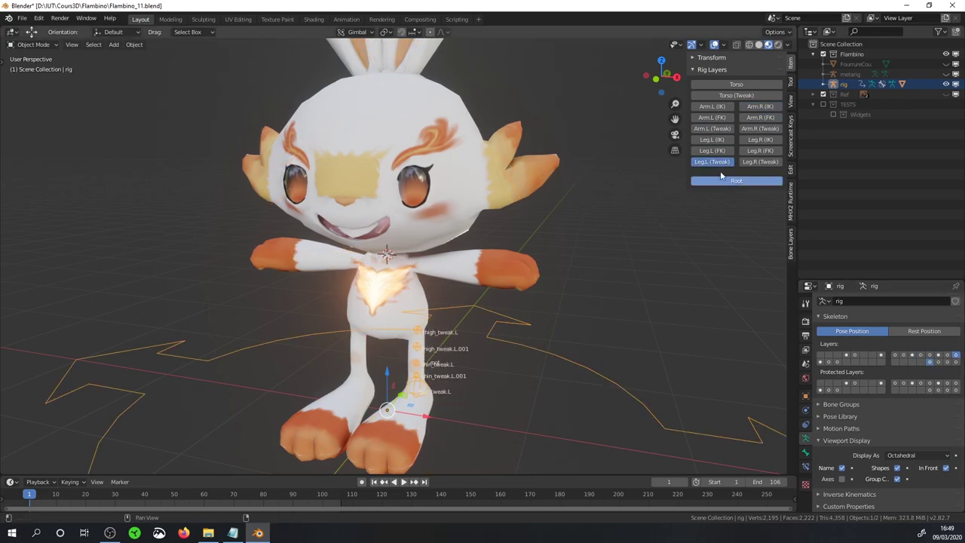
# Cycle through the Root, DEF, ORG and MCH layers, ending on the DEF layer.
pyautogui.click(929, 362)
pyautogui.click(938, 362)
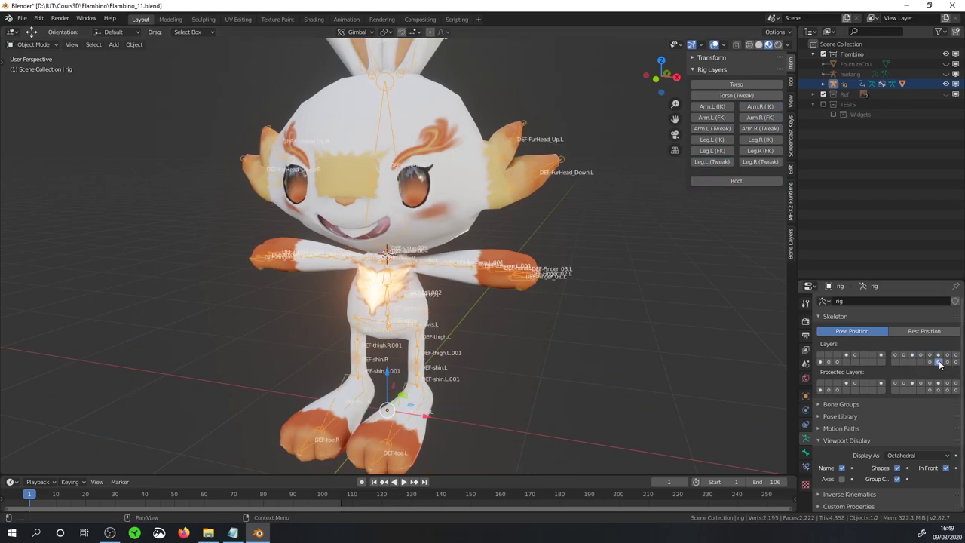
pyautogui.click(946, 362)
pyautogui.scroll(3, 361, 205)
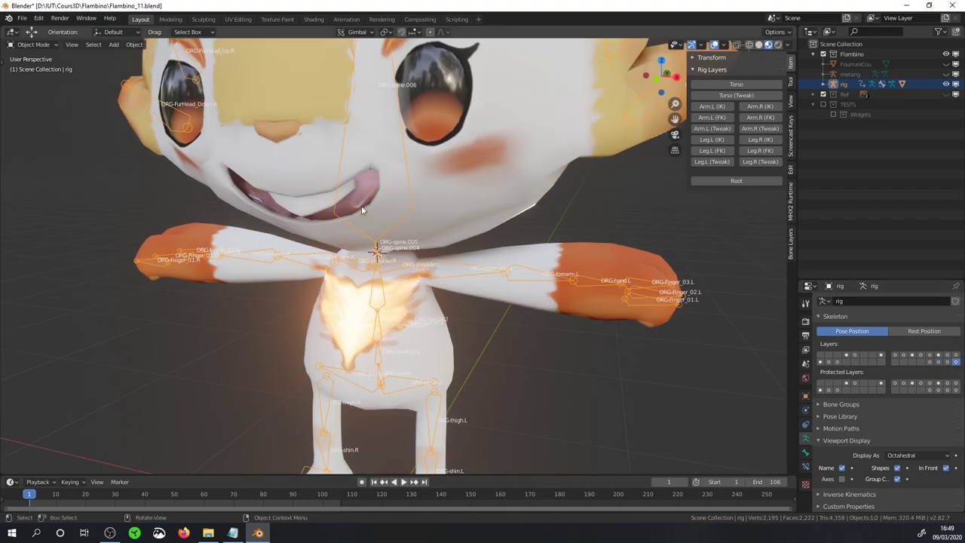
pyautogui.moveTo(369, 237)
pyautogui.mouseDown(button='middle')
pyautogui.moveTo(404, 173)
pyautogui.moveTo(437, 171)
pyautogui.mouseUp(button='middle')
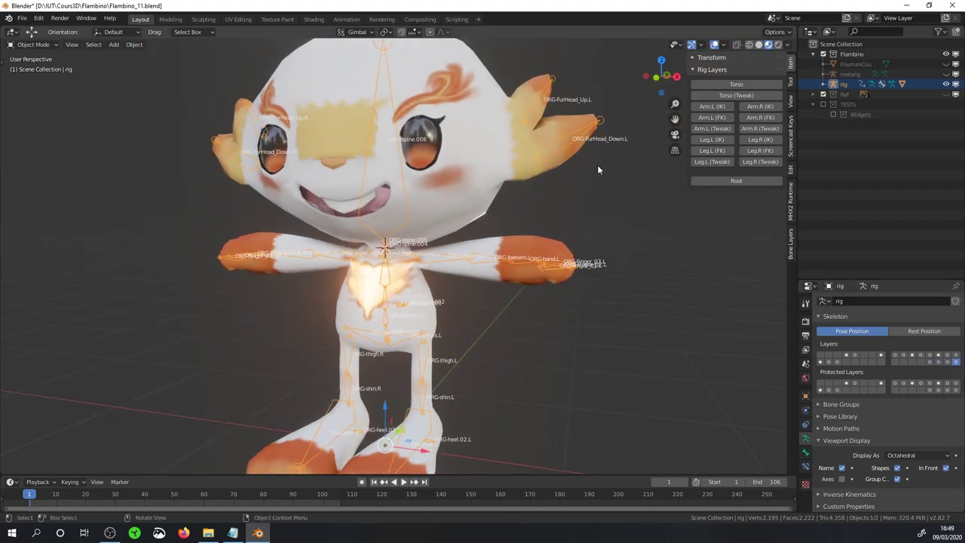
pyautogui.click(947, 363)
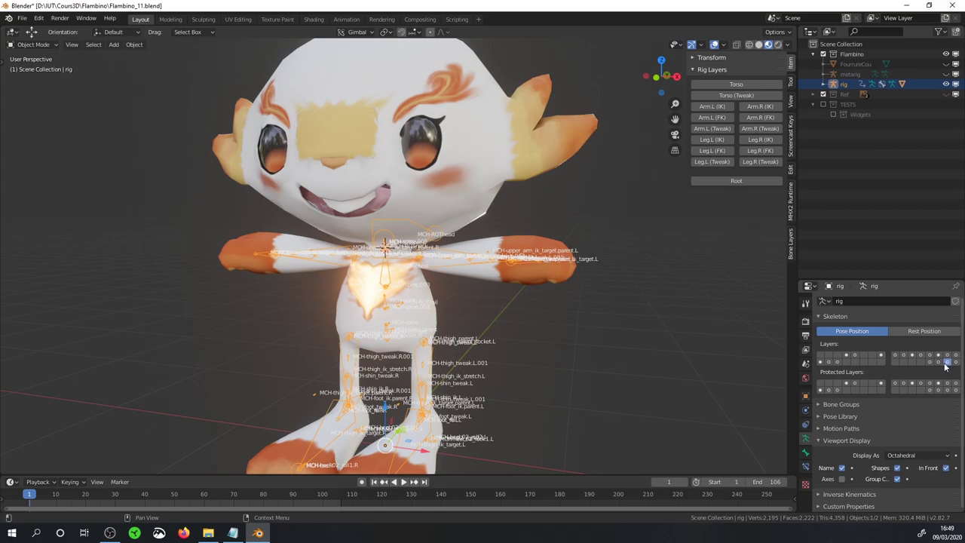
pyautogui.click(956, 363)
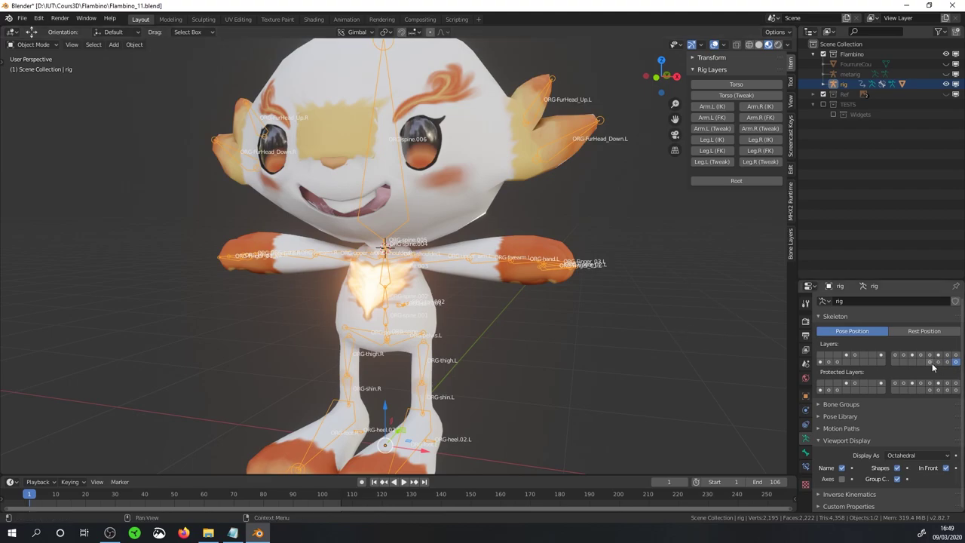
pyautogui.click(938, 363)
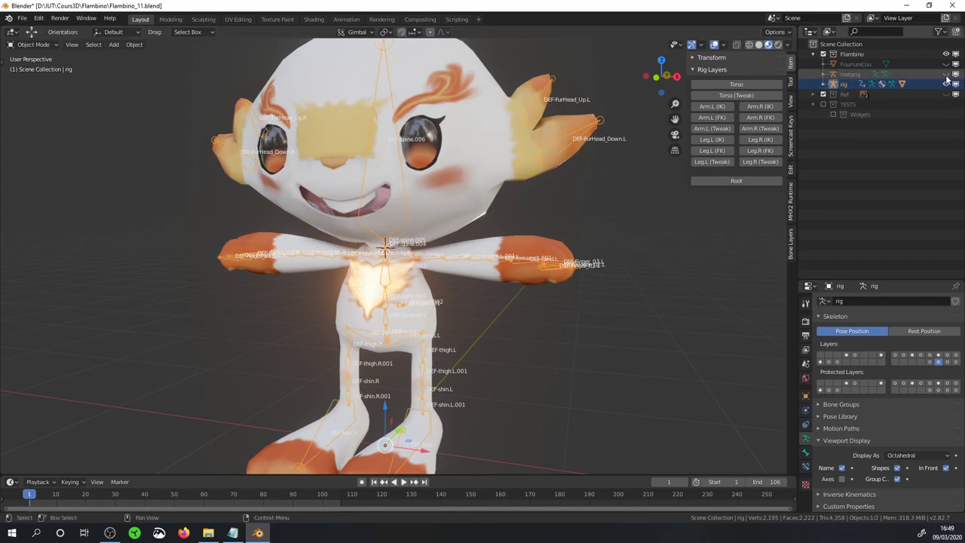
# Add the Root layer to the DEF bones and select the Flambino mesh to list its DEF- vertex groups.
pyautogui.scroll(3, 531, 220)
pyautogui.moveTo(593, 99); pyautogui.dragTo(563, 168, button='middle')
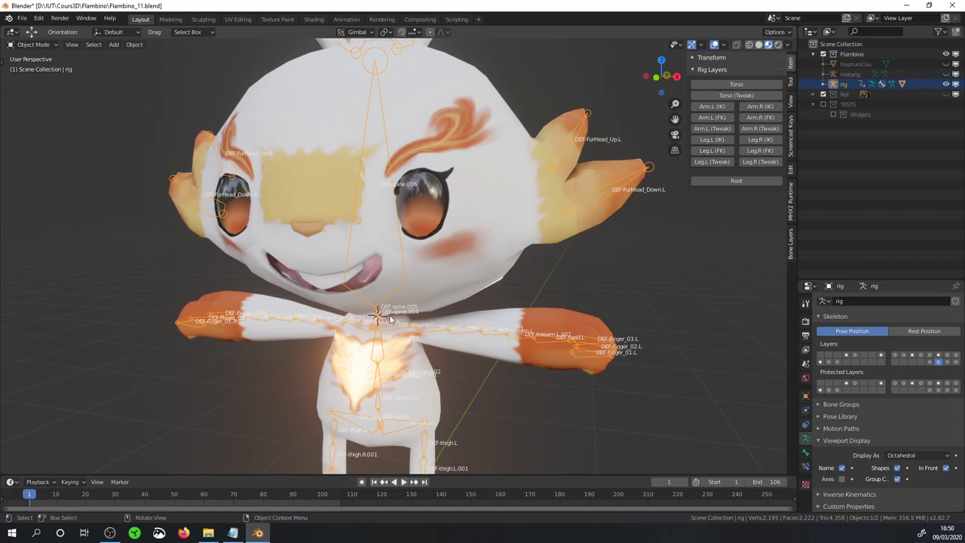
pyautogui.moveTo(604, 328)
pyautogui.mouseDown(button='middle')
pyautogui.moveTo(614, 330)
pyautogui.moveTo(618, 317)
pyautogui.moveTo(654, 339)
pyautogui.mouseUp(button='middle')
pyautogui.click(746, 182)
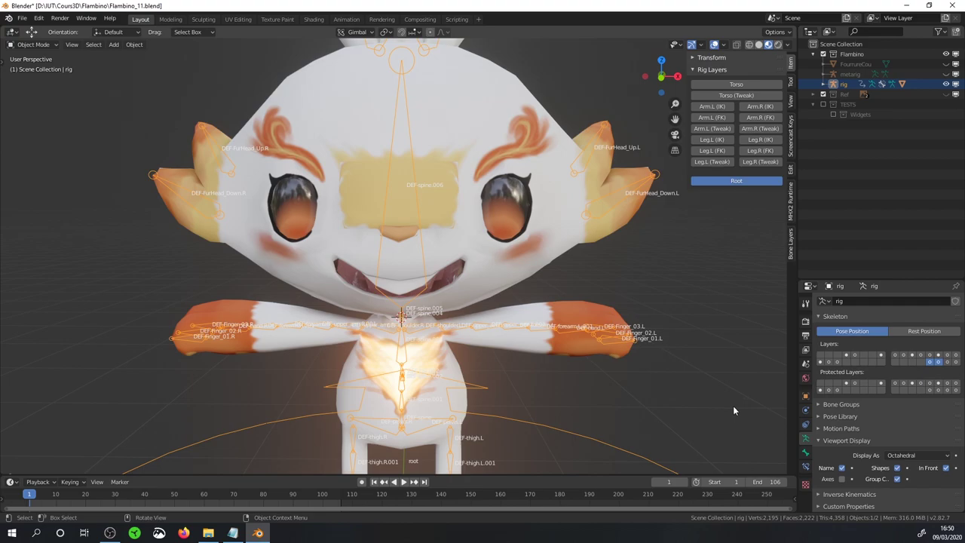
pyautogui.click(524, 256)
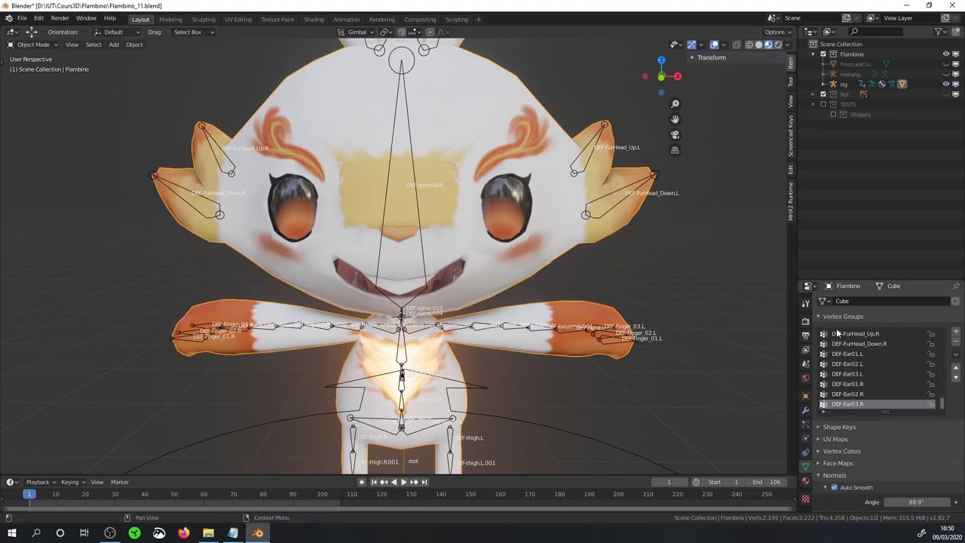
# Orbit to view Flambino's head from above and make DEF-spine.006 the active vertex group.
pyautogui.scroll(-2, 642, 248)
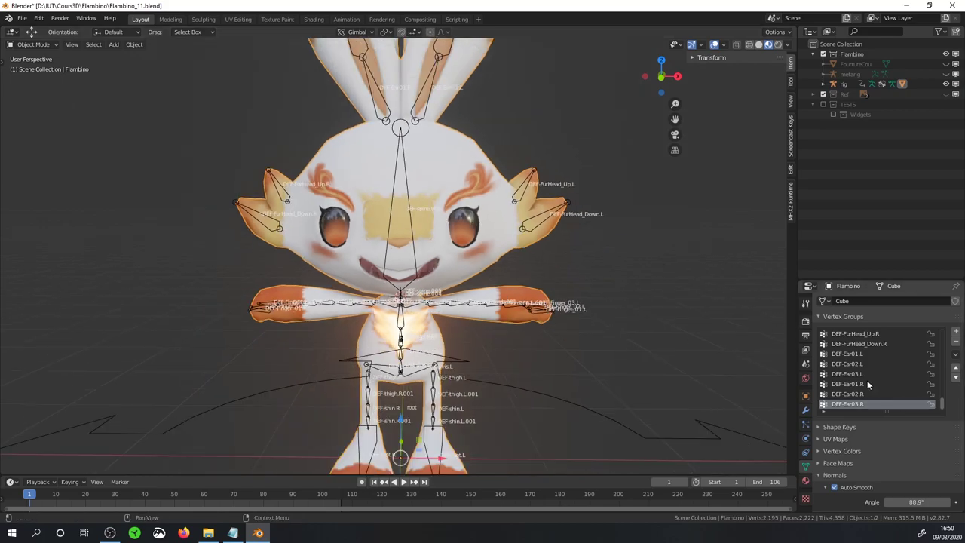
pyautogui.scroll(2, 452, 246)
pyautogui.moveTo(456, 247)
pyautogui.mouseDown(button='middle')
pyautogui.moveTo(488, 313)
pyautogui.moveTo(522, 308)
pyautogui.moveTo(481, 306)
pyautogui.mouseUp(button='middle')
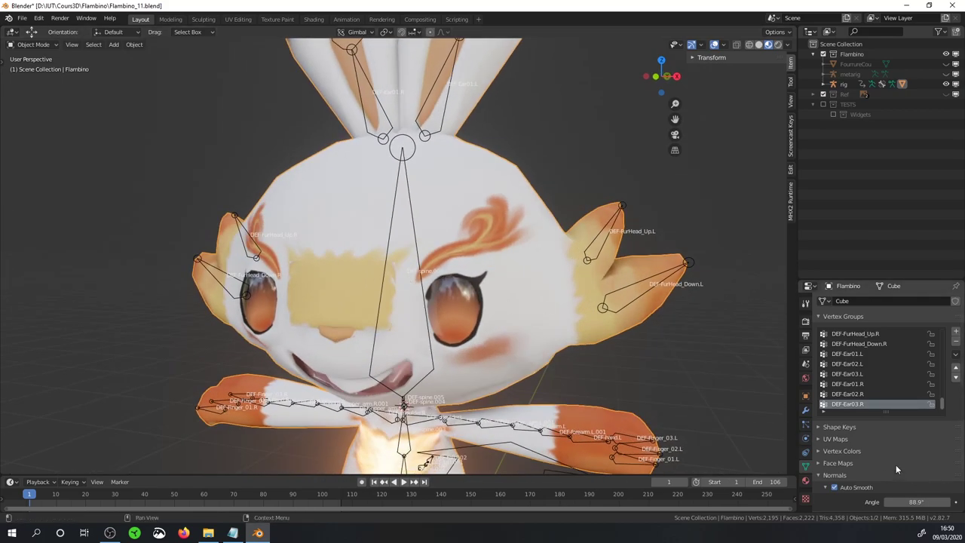
pyautogui.scroll(-10, 855, 377)
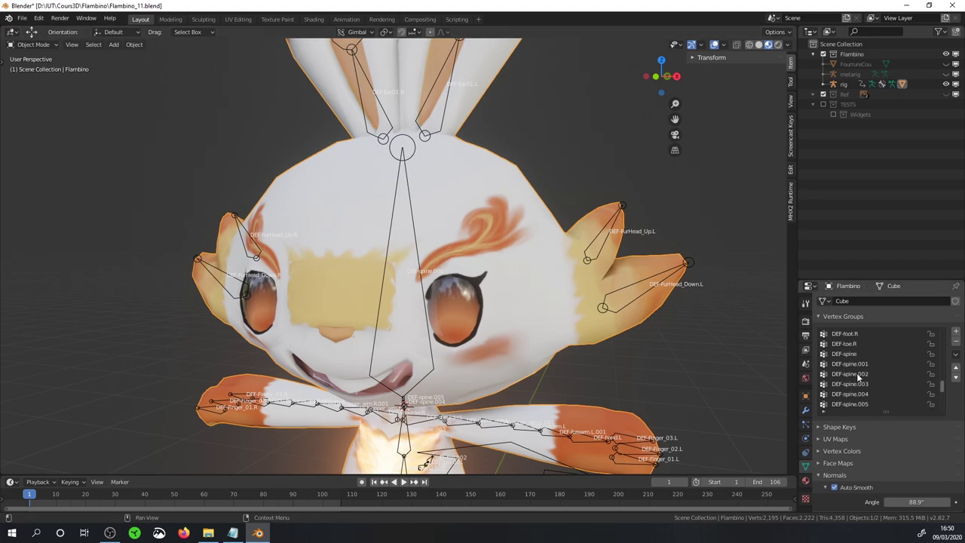
pyautogui.scroll(-5, 856, 372)
pyautogui.scroll(-3, 856, 372)
pyautogui.click(854, 363)
pyautogui.click(722, 45)
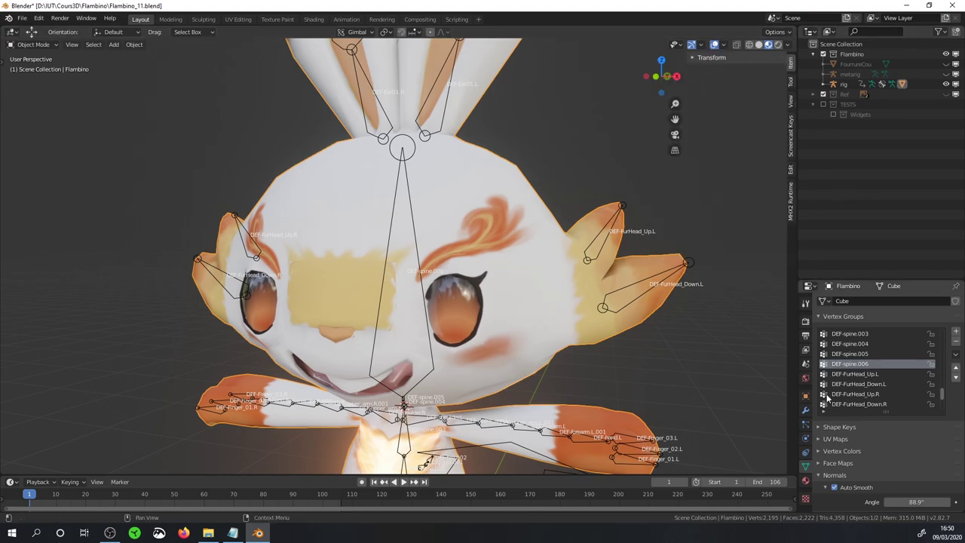
# Enter Edit Mode with the Vertex Group Weights overlay on, and orbit around the head.
pyautogui.press('Tab')
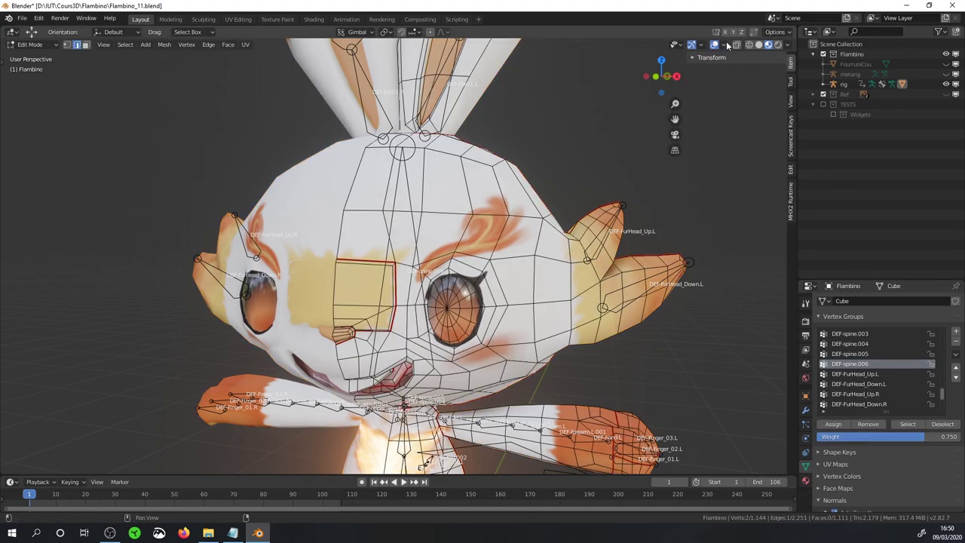
pyautogui.click(723, 45)
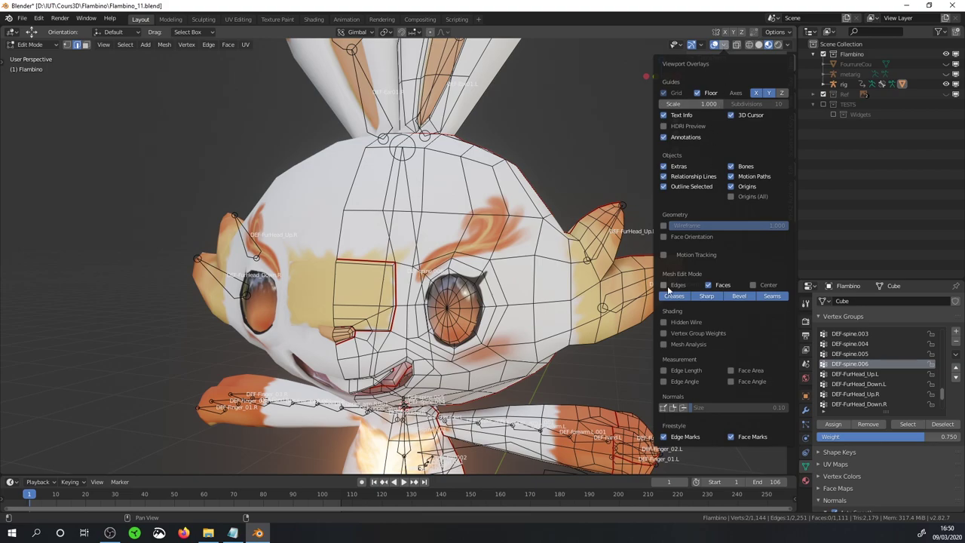
pyautogui.click(663, 333)
pyautogui.click(849, 365)
pyautogui.moveTo(588, 286); pyautogui.dragTo(501, 225, button='middle')
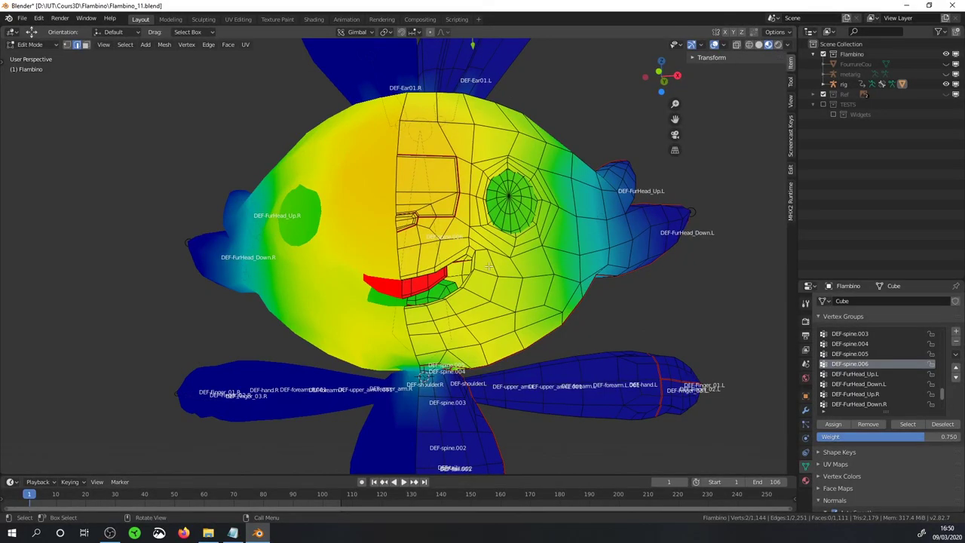
pyautogui.moveTo(429, 284); pyautogui.dragTo(436, 311, button='middle')
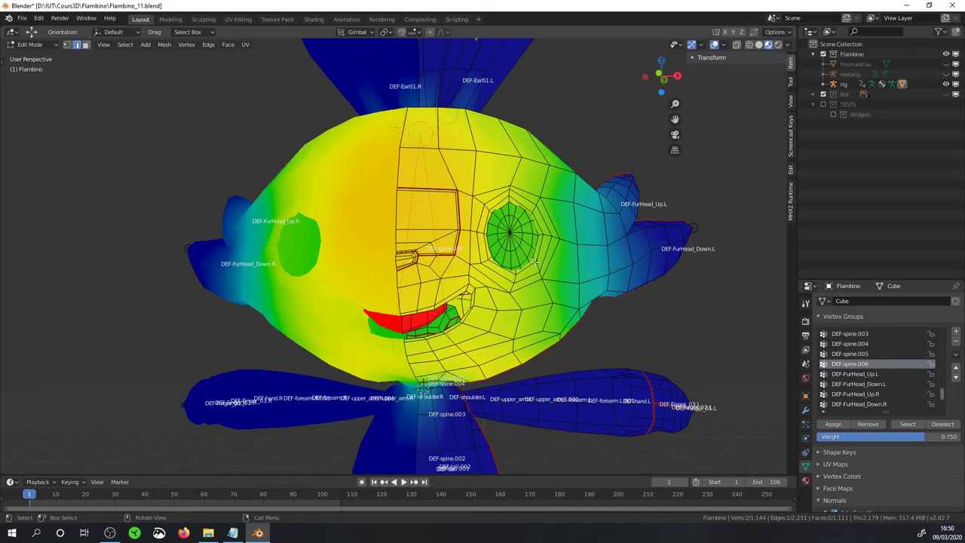
pyautogui.moveTo(541, 251); pyautogui.dragTo(532, 276, button='middle')
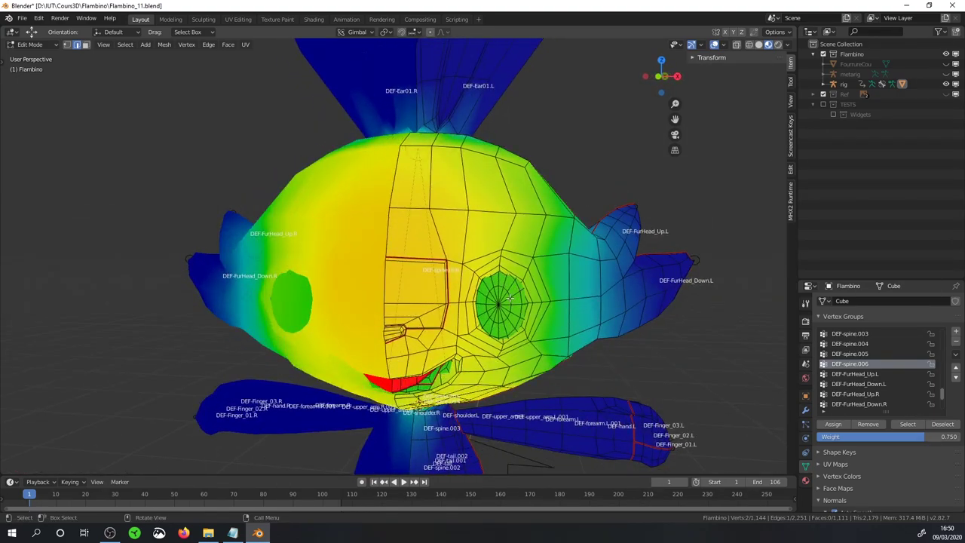
# Assign the eye and mouth islands to DEF-spine.006 at weight 1.0.
pyautogui.press('l')
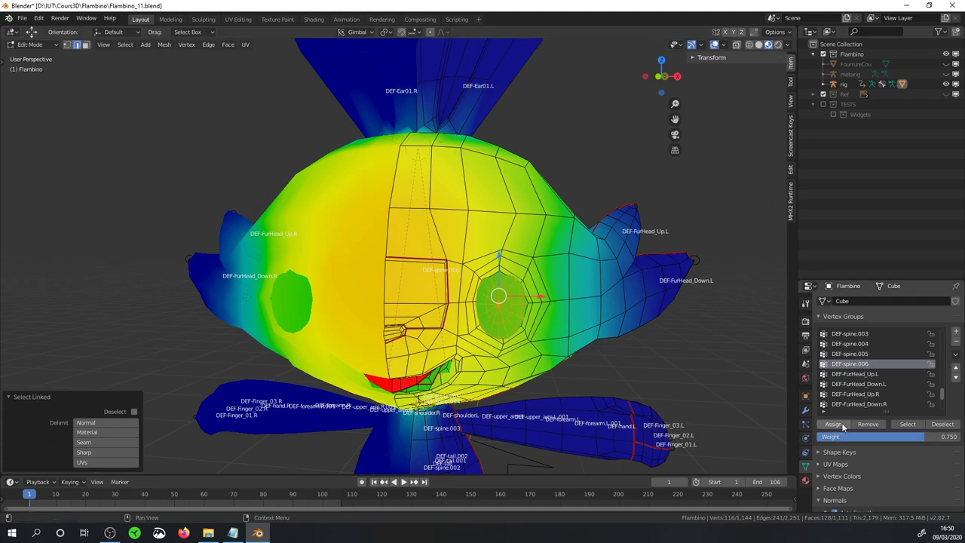
pyautogui.click(835, 424)
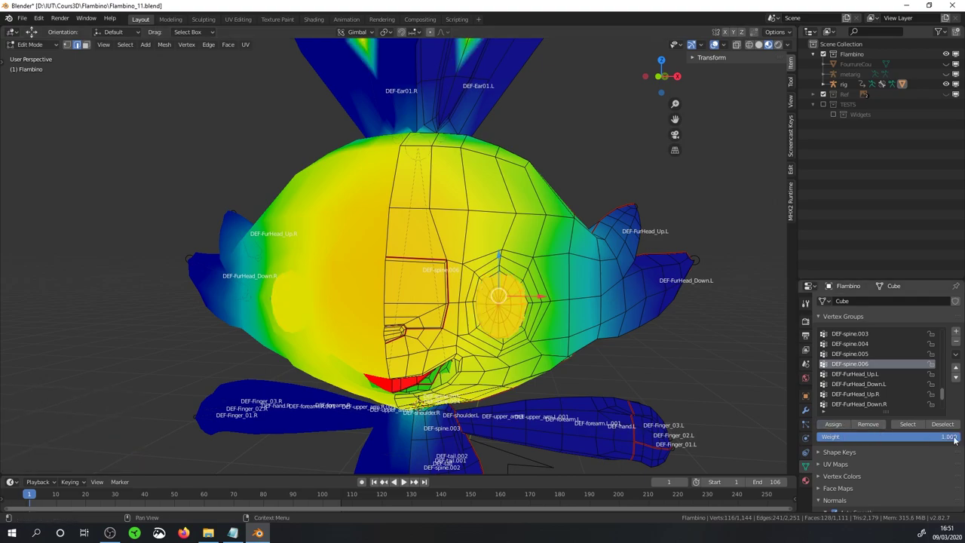
pyautogui.click(832, 424)
pyautogui.scroll(2, 463, 333)
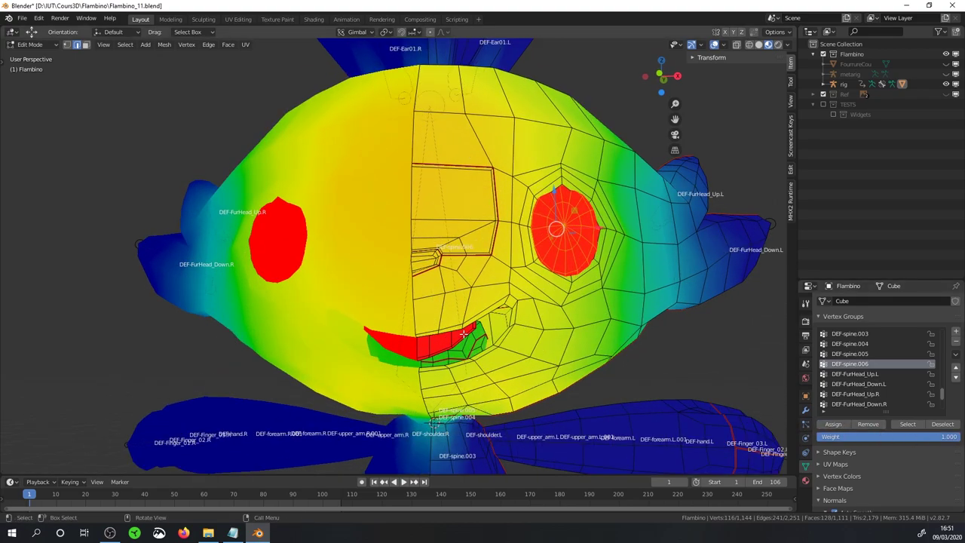
pyautogui.press('l')
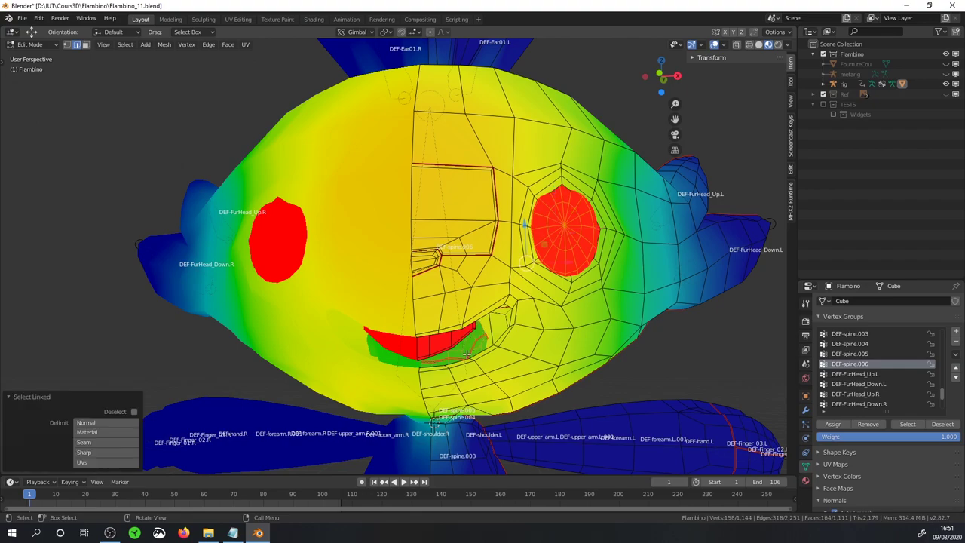
pyautogui.click(829, 424)
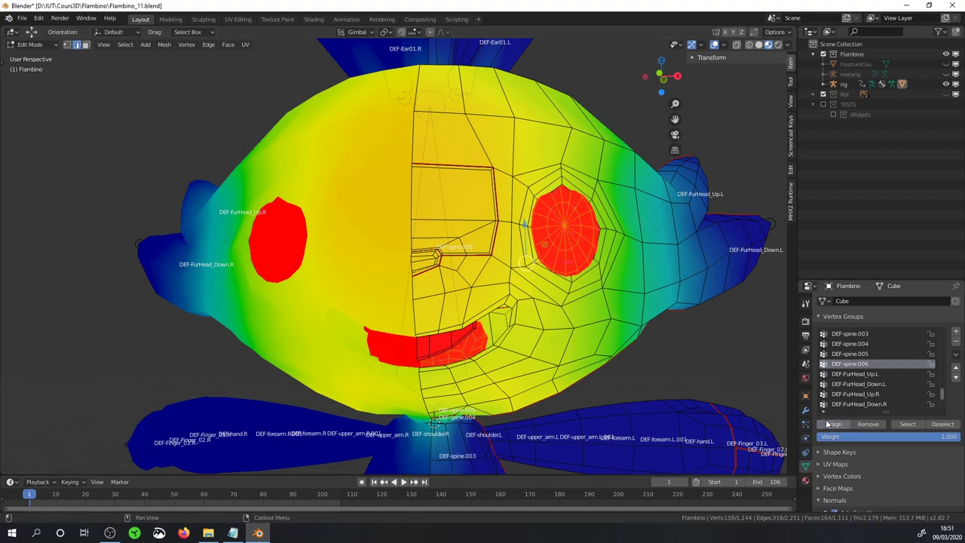
# Assign a horizontal face loop around the head full DEF-spine.006 weight.
pyautogui.moveTo(422, 249); pyautogui.dragTo(486, 214, button='middle')
pyautogui.moveTo(435, 185); pyautogui.dragTo(385, 218, button='middle')
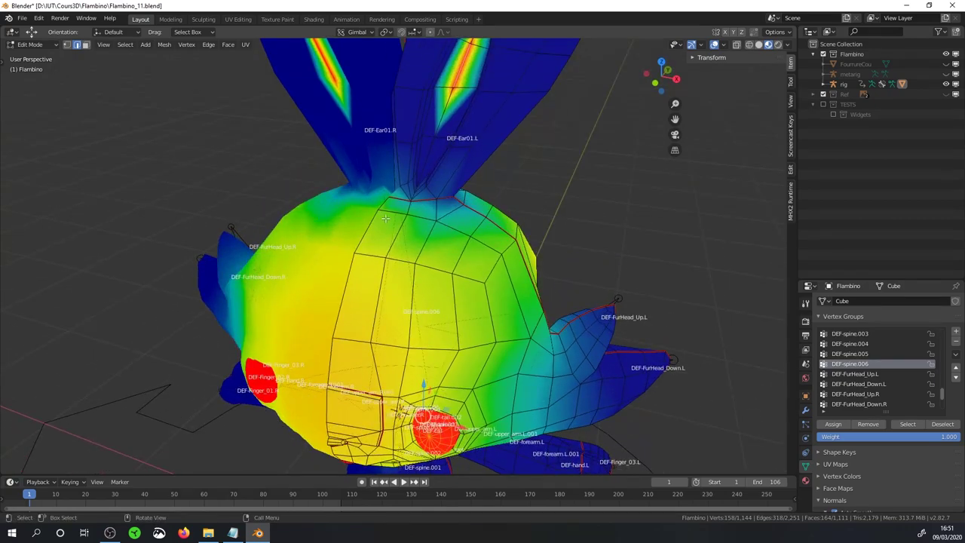
pyautogui.press('3')
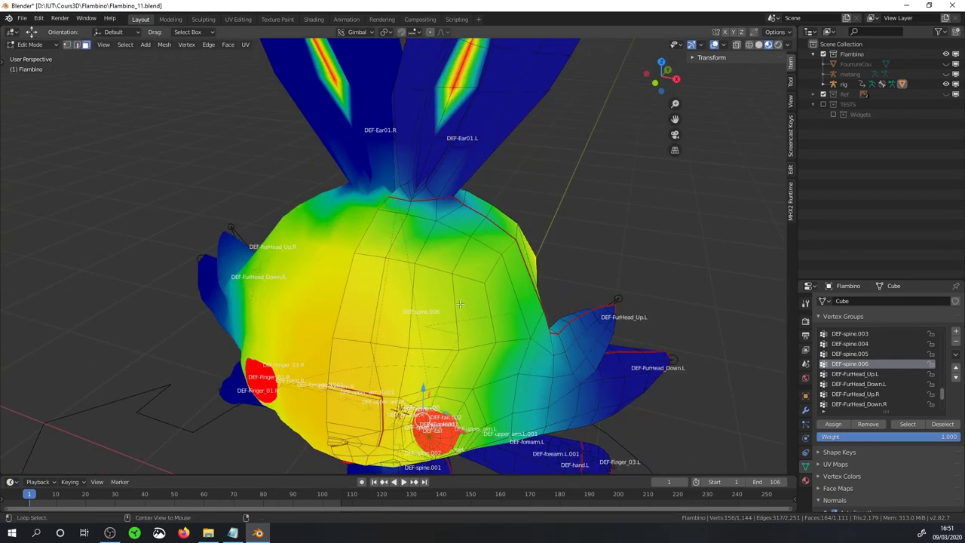
pyautogui.keyDown('alt'); pyautogui.click(486, 299); pyautogui.keyUp('alt')
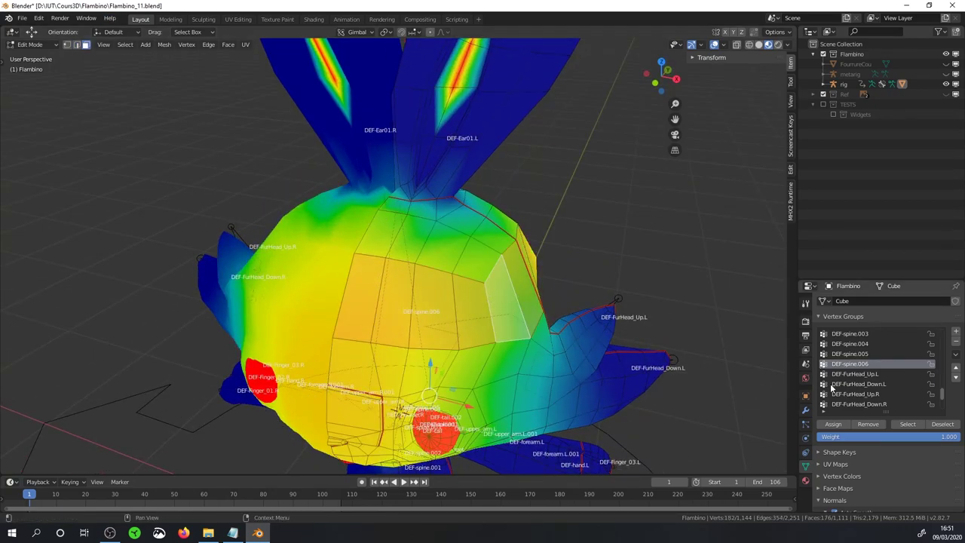
pyautogui.click(833, 423)
# Select faces on the top of the head and near the ear base.
pyautogui.moveTo(287, 180); pyautogui.dragTo(305, 158, button='middle')
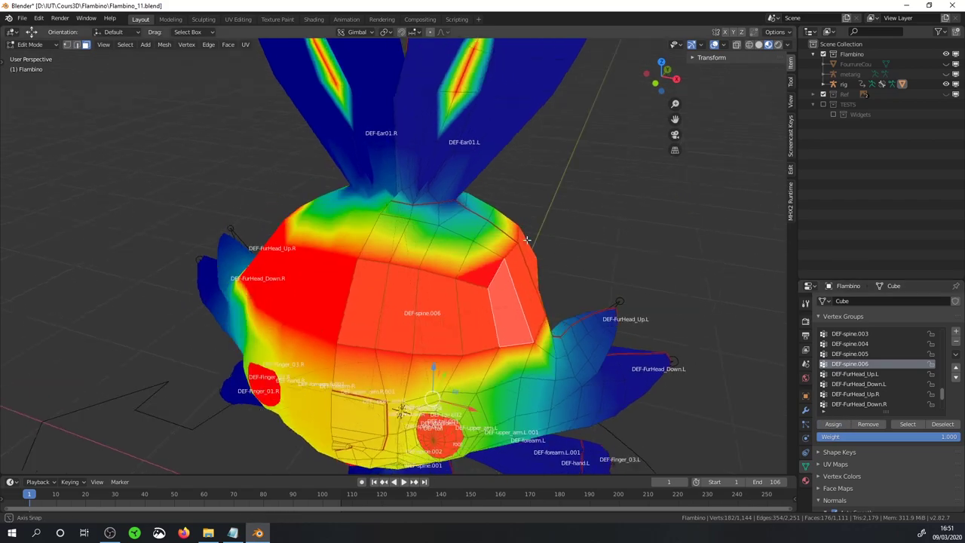
pyautogui.click(392, 240)
pyautogui.scroll(3, 417, 244)
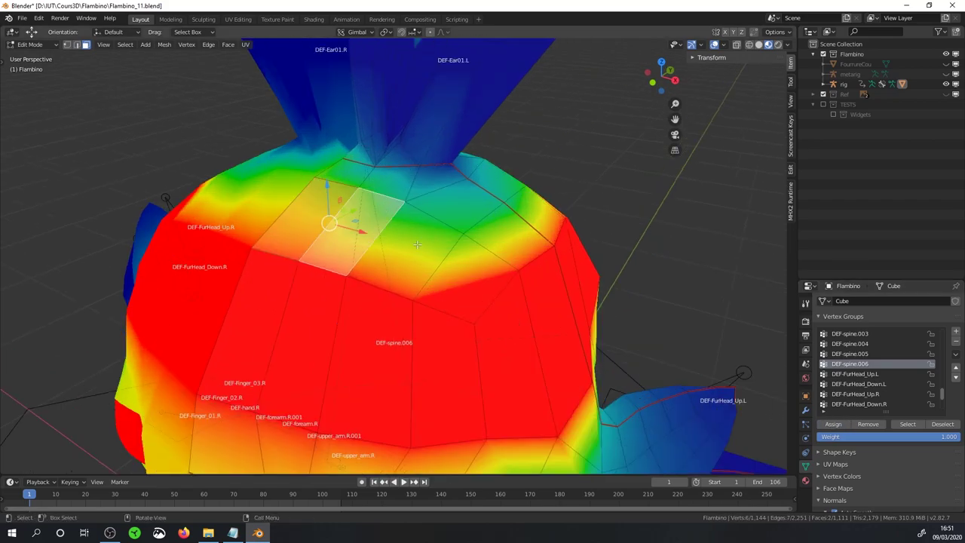
pyautogui.click(471, 250)
pyautogui.click(521, 216)
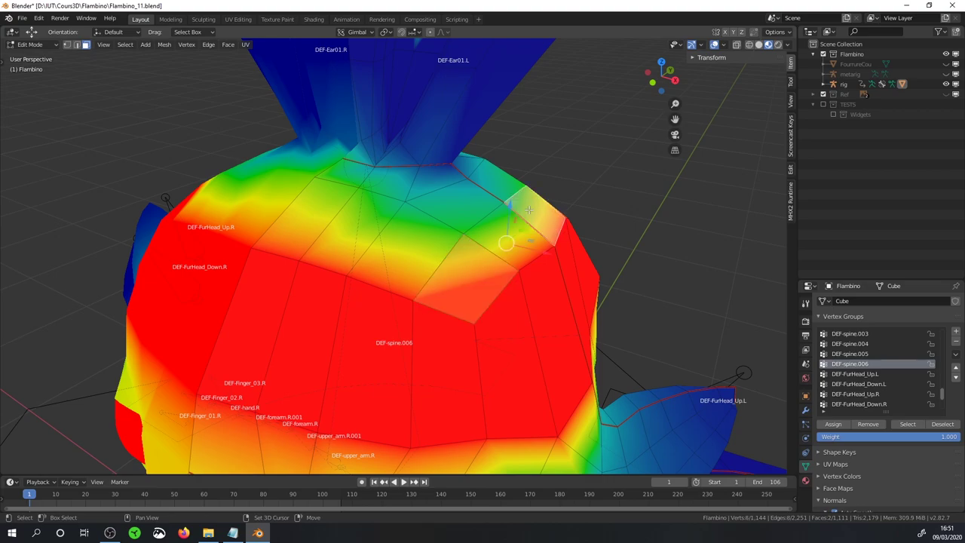
pyautogui.moveTo(522, 215); pyautogui.dragTo(488, 241, button='middle')
pyautogui.moveTo(410, 262); pyautogui.dragTo(385, 282, button='middle')
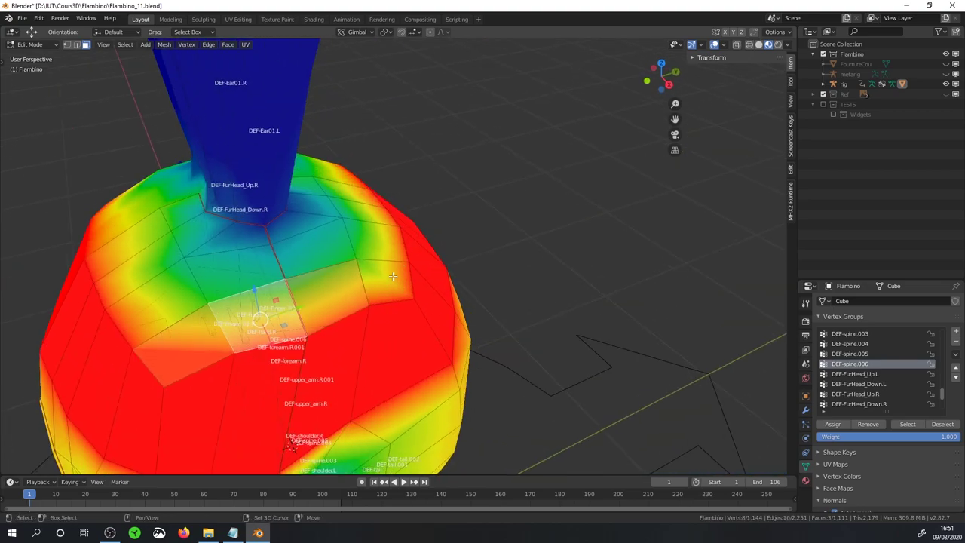
pyautogui.click(384, 283)
pyautogui.moveTo(528, 301); pyautogui.dragTo(399, 242, button='middle')
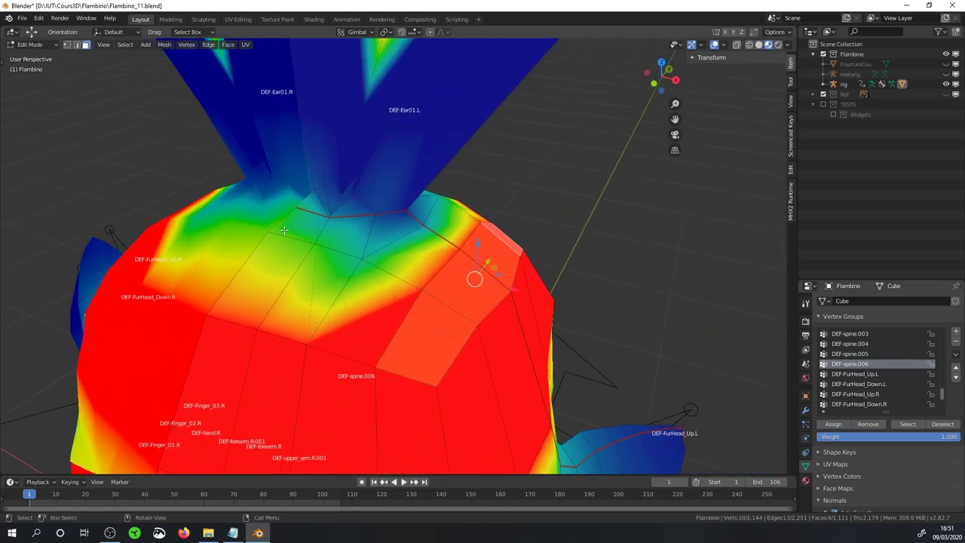
# Switch to edge selection and pick an edge at the ear's base.
pyautogui.click(76, 44)
pyautogui.click(274, 231)
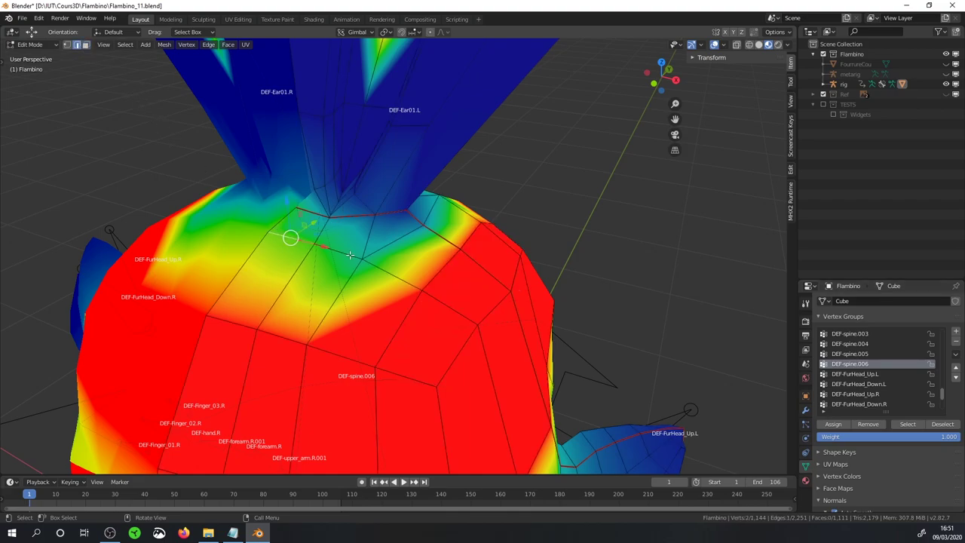
pyautogui.keyDown('alt'); pyautogui.click(393, 246); pyautogui.keyUp('alt')
pyautogui.moveTo(393, 246); pyautogui.dragTo(528, 301, button='middle')
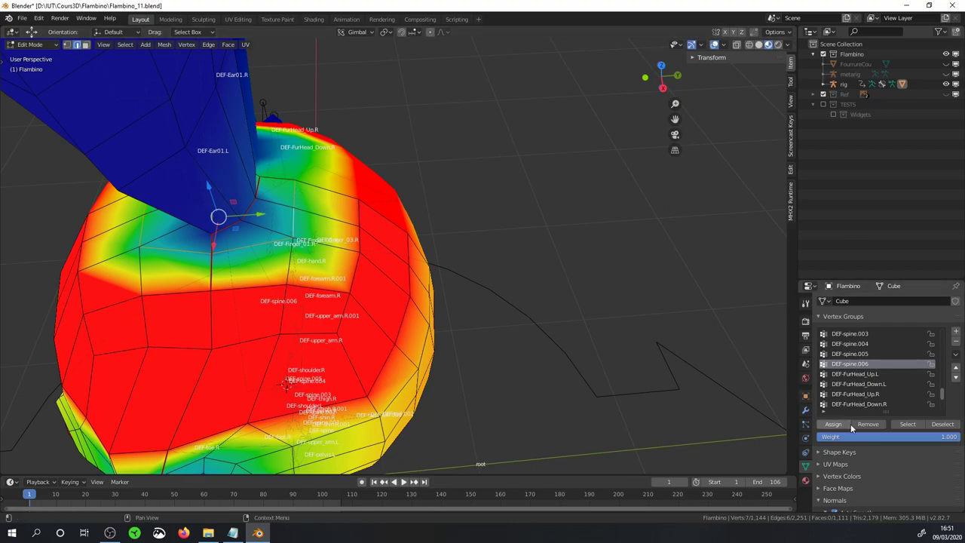
# Set the weight to 0.5 and assign edge loops beside the ear to DEF-spine.006.
pyautogui.click(894, 438)
pyautogui.write('0.5')
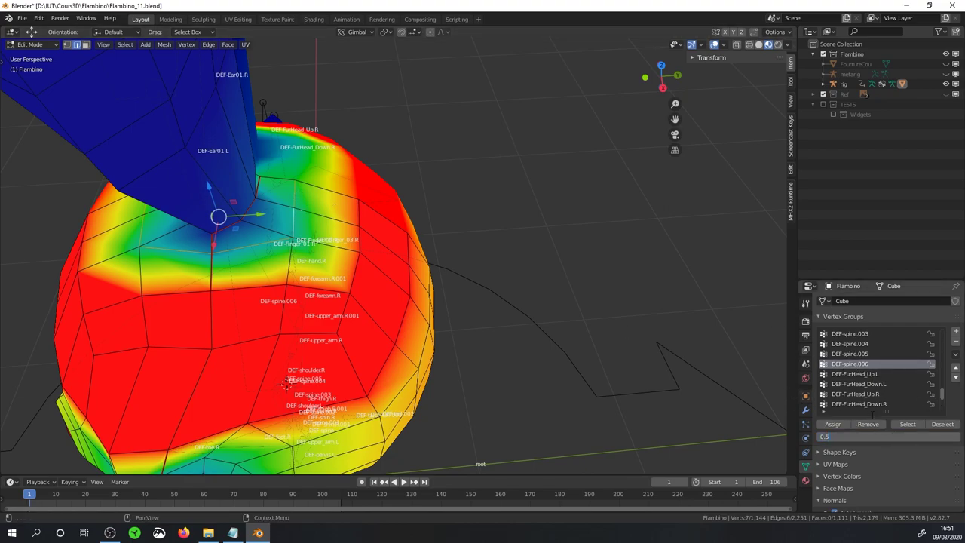
pyautogui.press('Return')
pyautogui.moveTo(422, 248); pyautogui.dragTo(484, 265, button='middle')
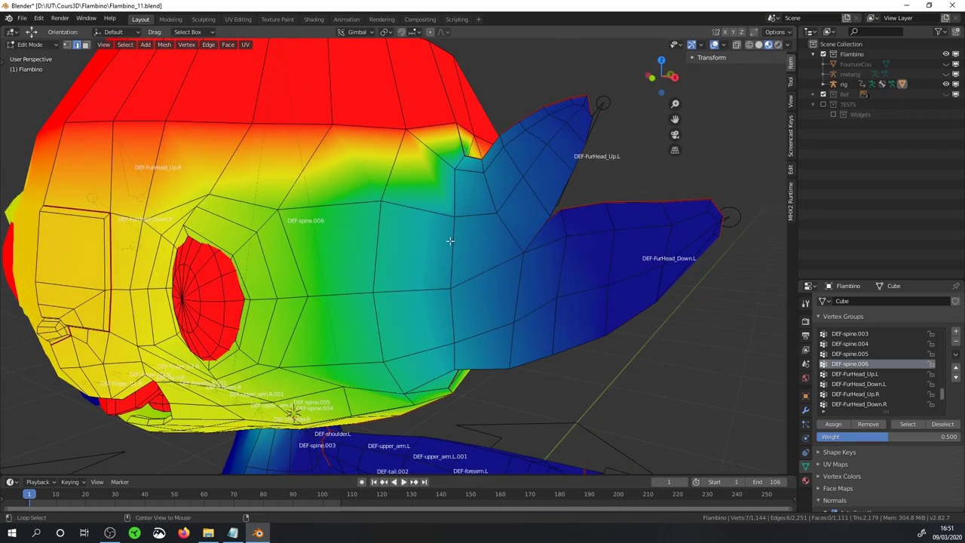
pyautogui.keyDown('alt'); pyautogui.click(453, 247); pyautogui.keyUp('alt')
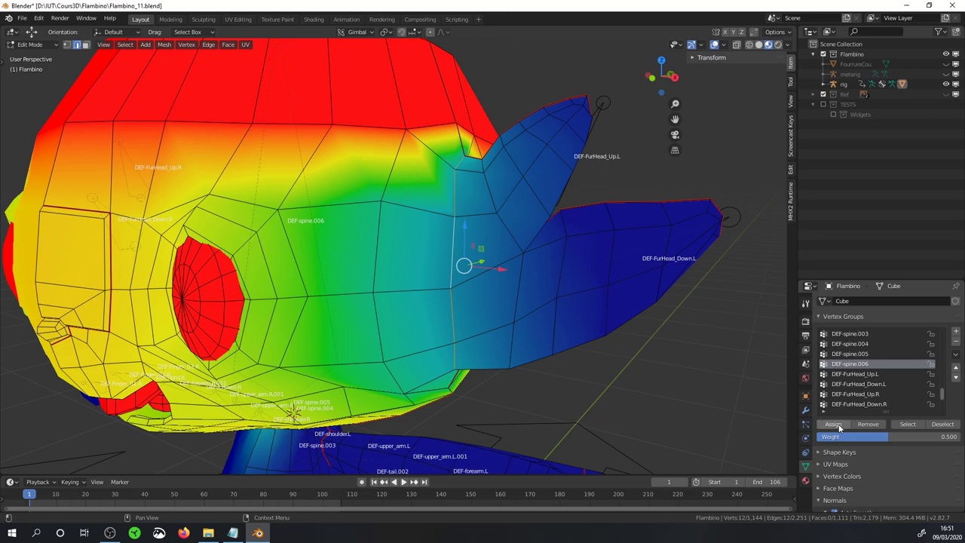
pyautogui.moveTo(453, 264); pyautogui.dragTo(388, 266, button='middle')
pyautogui.keyDown('alt'); pyautogui.click(385, 266); pyautogui.keyUp('alt')
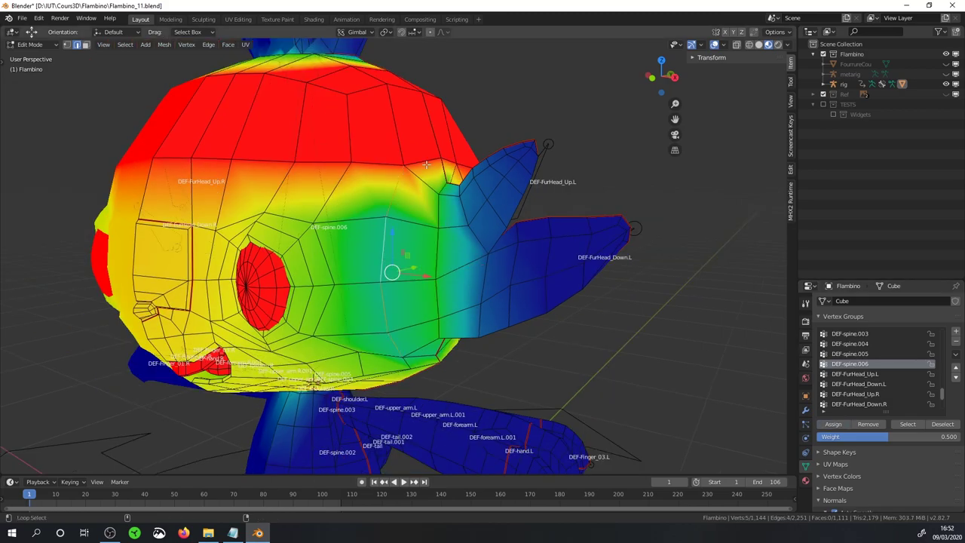
pyautogui.moveTo(431, 183); pyautogui.dragTo(354, 196, button='middle')
pyautogui.keyDown('alt'); pyautogui.click(301, 241); pyautogui.keyUp('alt')
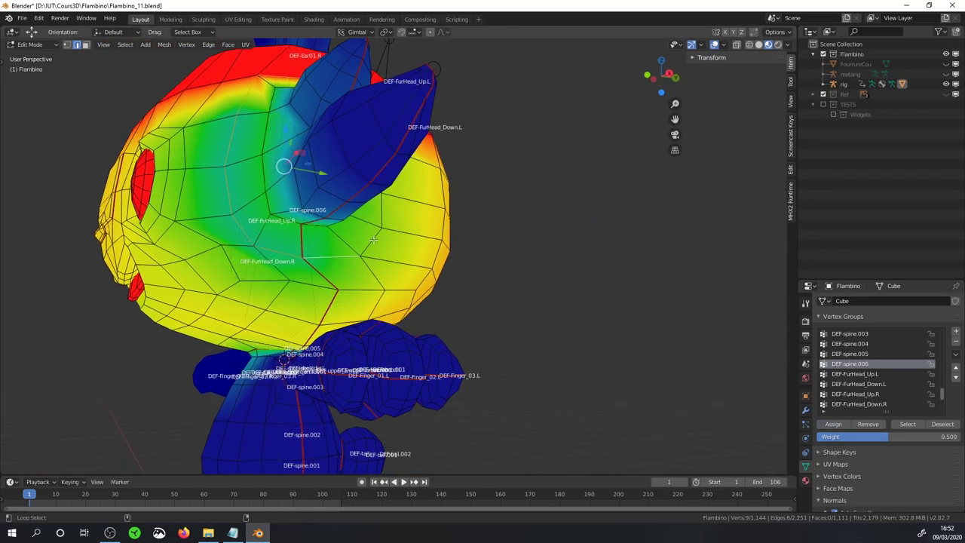
pyautogui.click(833, 423)
# Assign another short edge loop on the head at weight 0.5.
pyautogui.moveTo(422, 286); pyautogui.dragTo(336, 280, button='middle')
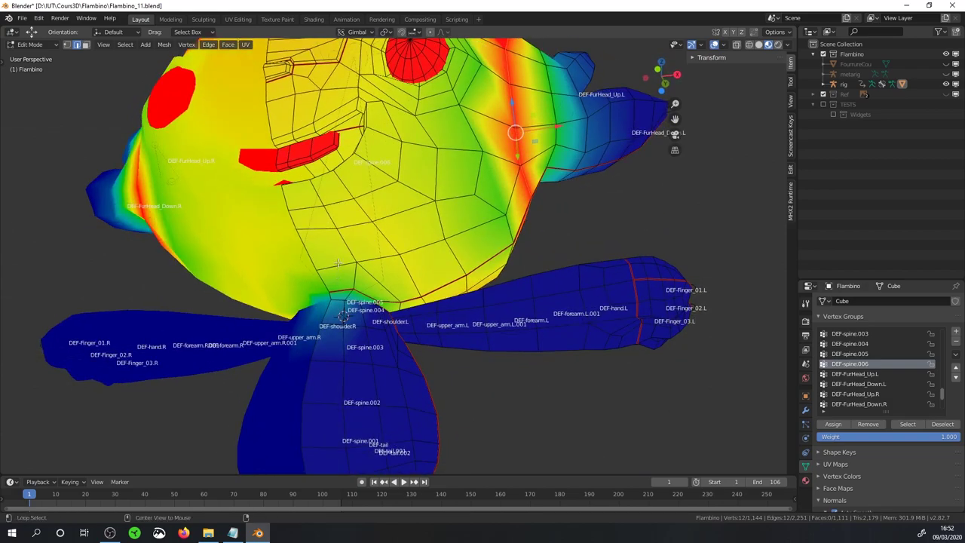
pyautogui.keyDown('alt'); pyautogui.click(337, 266); pyautogui.keyUp('alt')
pyautogui.moveTo(338, 268); pyautogui.dragTo(300, 326, button='middle')
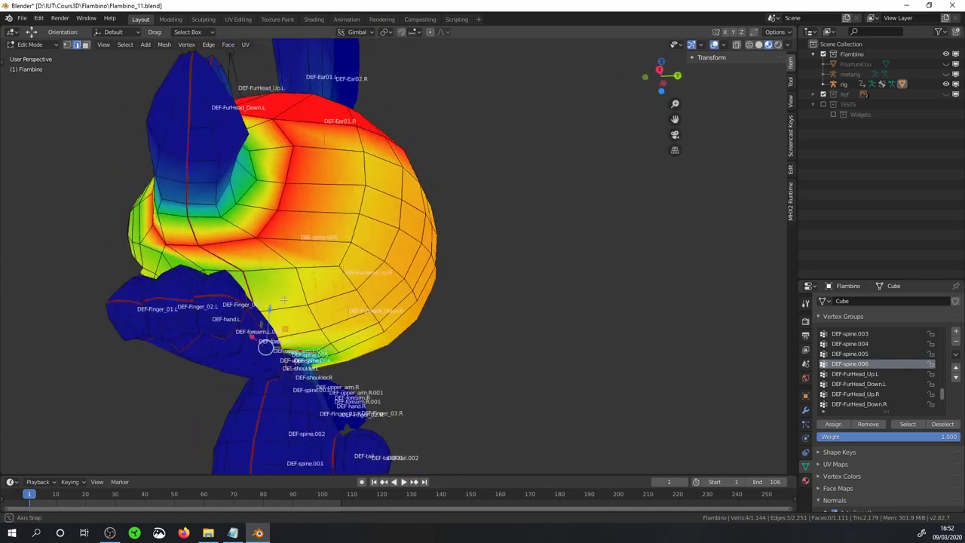
pyautogui.moveTo(942, 436); pyautogui.dragTo(888, 436)
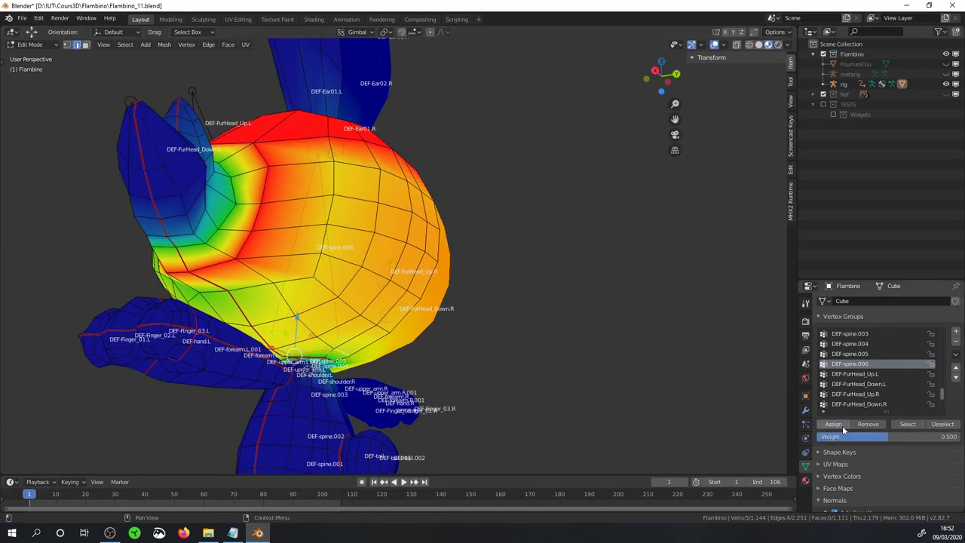
pyautogui.click(842, 425)
pyautogui.moveTo(482, 317); pyautogui.dragTo(548, 292, button='middle')
pyautogui.moveTo(413, 208); pyautogui.dragTo(361, 246, button='middle')
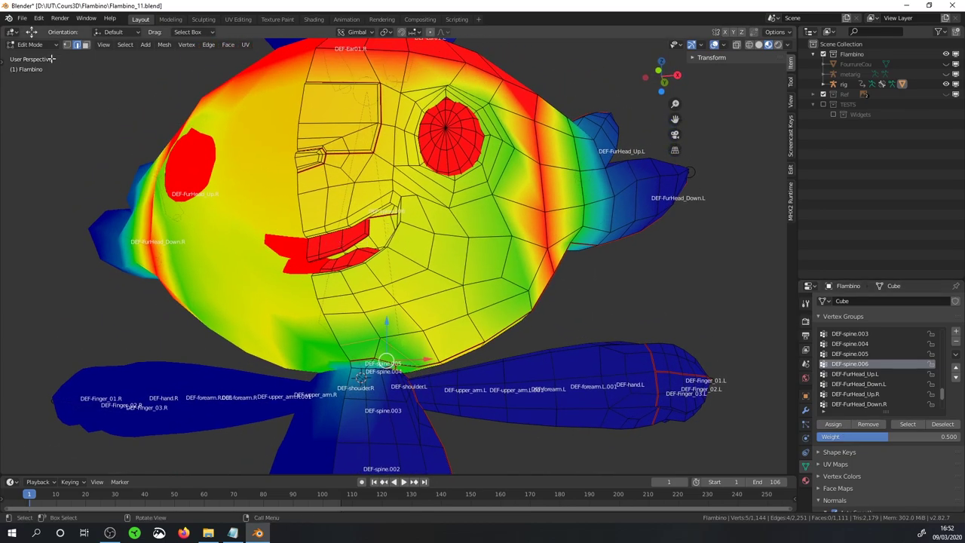
pyautogui.click(30, 44)
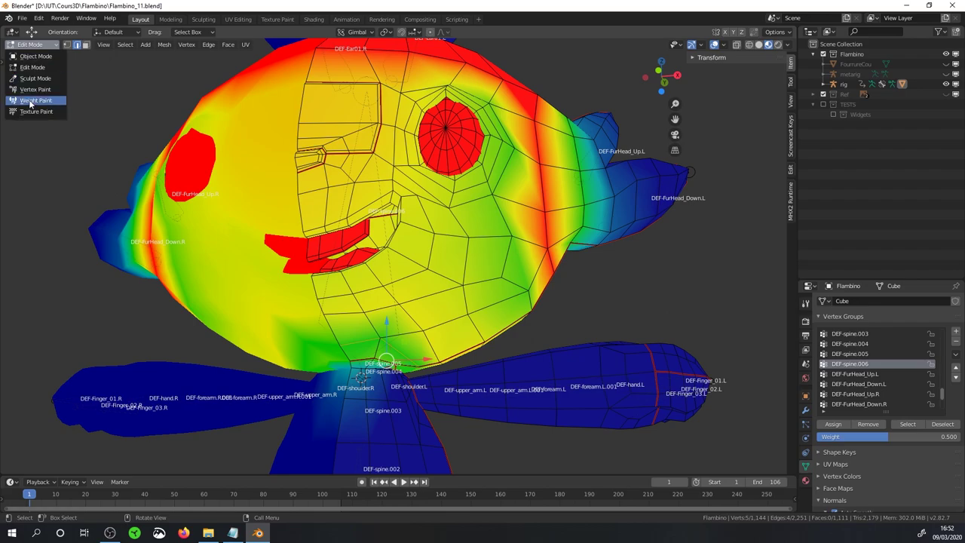
# Switch Flambino to Weight Paint mode with the wireframe overlay shown.
pyautogui.click(33, 101)
pyautogui.click(724, 45)
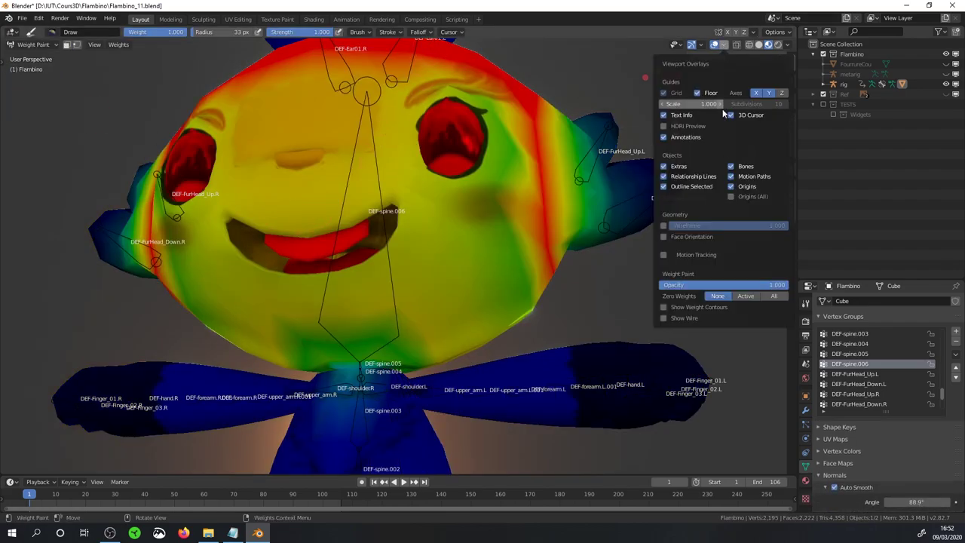
pyautogui.click(663, 227)
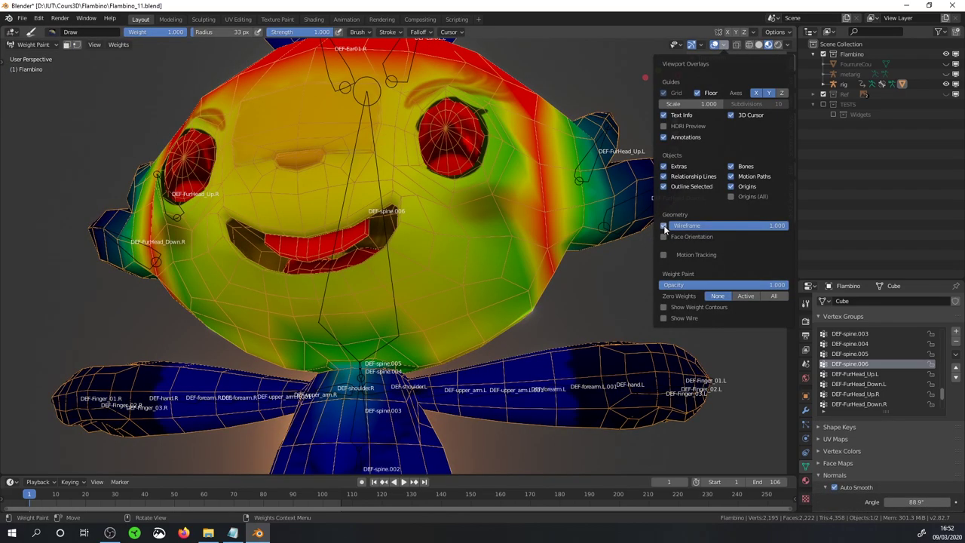
# Use Solid shading with a neutral white MatCap and face the head front-on.
pyautogui.click(759, 45)
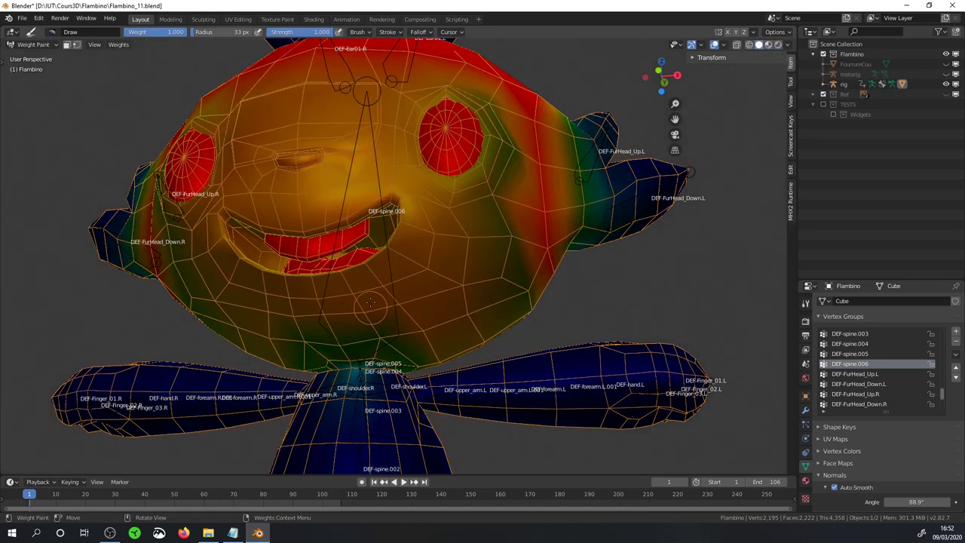
pyautogui.click(788, 45)
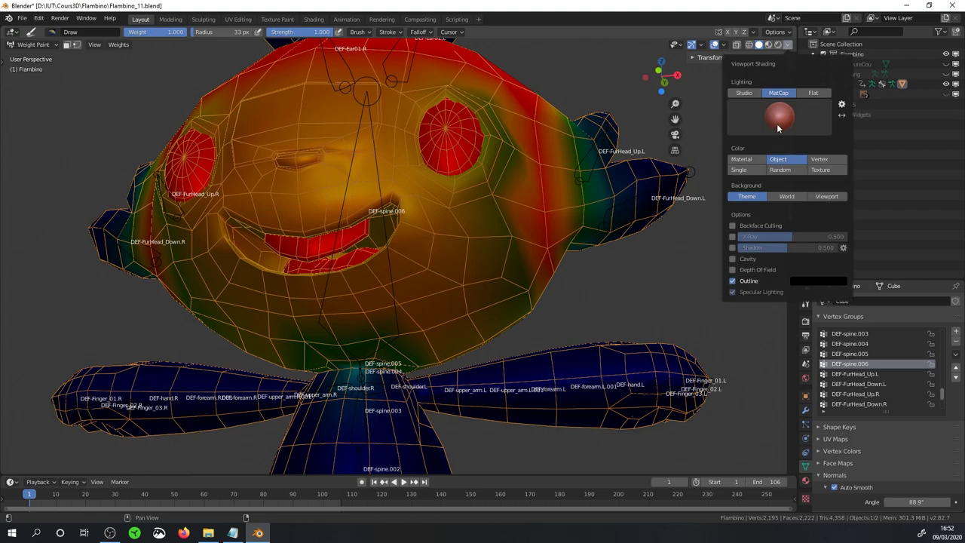
pyautogui.click(778, 119)
pyautogui.click(621, 160)
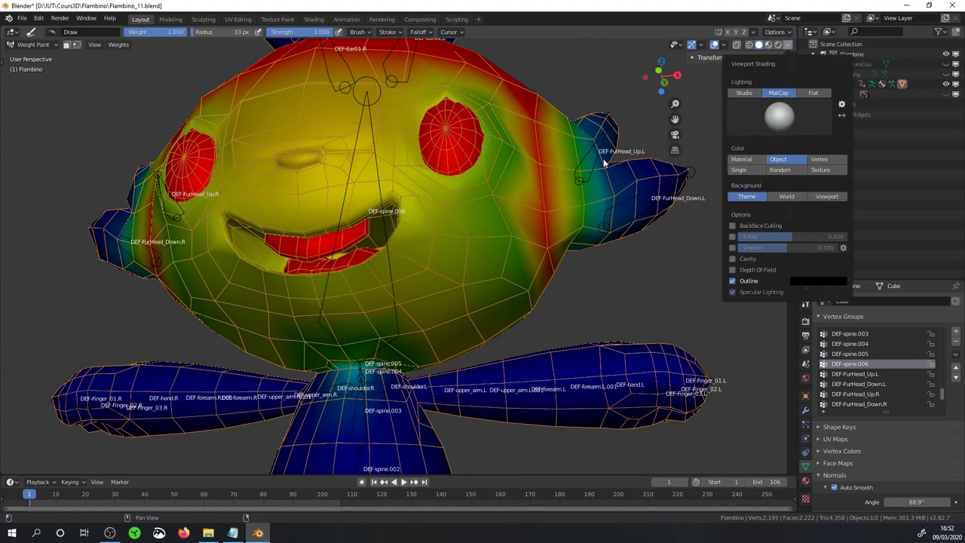
pyautogui.moveTo(397, 280); pyautogui.dragTo(391, 317, button='middle')
# Paint full DEF-spine.006 weight over the nose, mouth and face.
pyautogui.moveTo(392, 317); pyautogui.dragTo(424, 273)
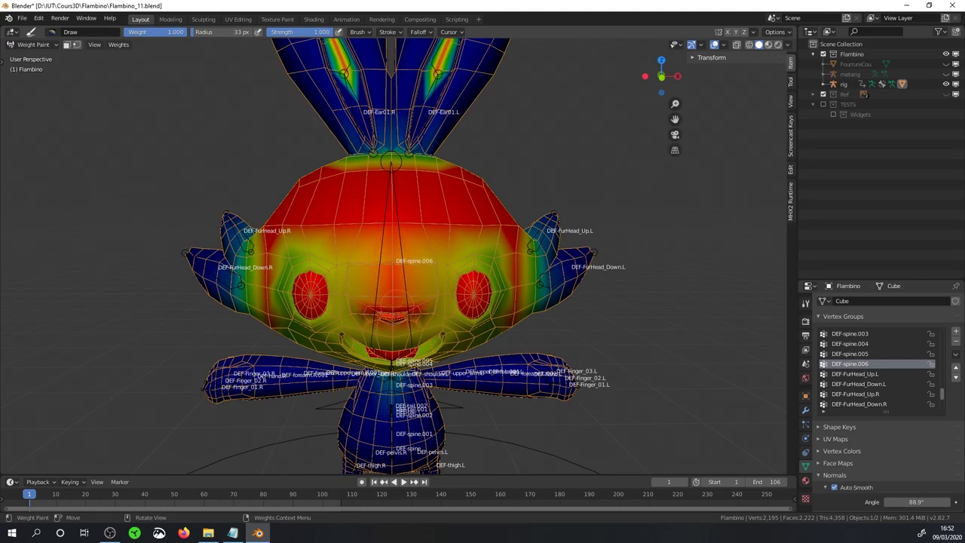
pyautogui.moveTo(449, 232)
pyautogui.mouseDown()
pyautogui.moveTo(422, 294)
pyautogui.moveTo(482, 302)
pyautogui.mouseUp()
pyautogui.moveTo(482, 301); pyautogui.dragTo(300, 169, button='middle')
pyautogui.scroll(6, 300, 168)
pyautogui.moveTo(460, 196); pyautogui.dragTo(470, 355)
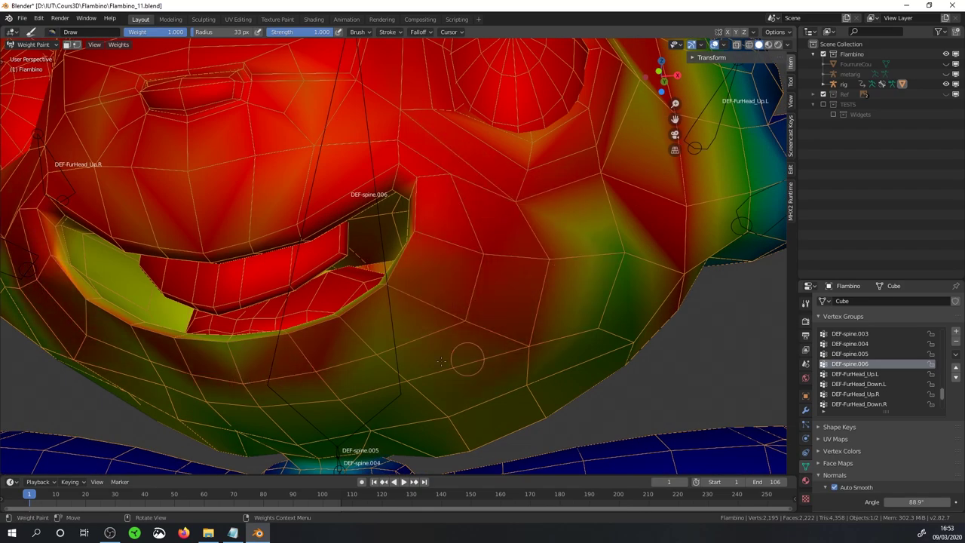
# Paint the beak's yellow-green weights, including the bottom and top, up to red.
pyautogui.click(805, 411)
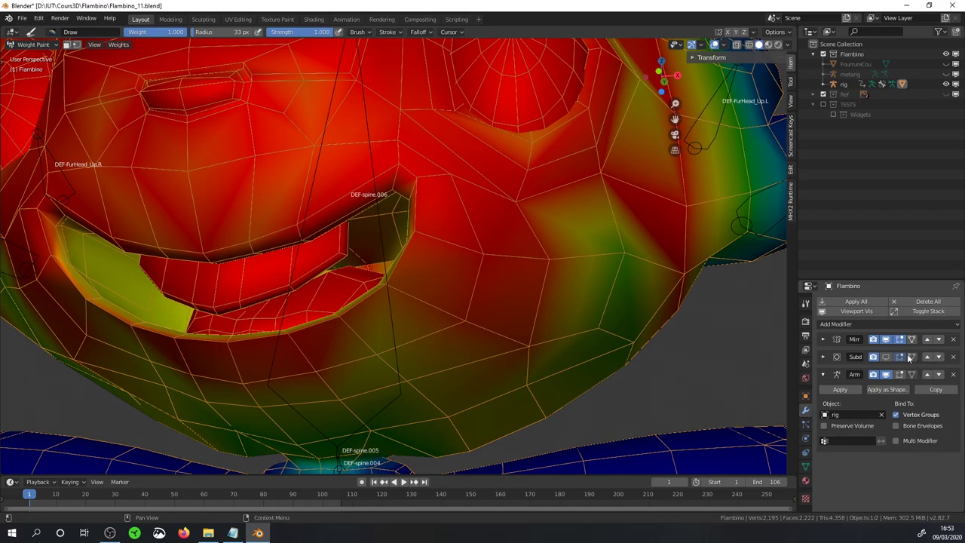
pyautogui.scroll(-3, 452, 301)
pyautogui.moveTo(452, 301)
pyautogui.mouseDown(button='middle')
pyautogui.moveTo(441, 305)
pyautogui.moveTo(620, 260)
pyautogui.mouseUp(button='middle')
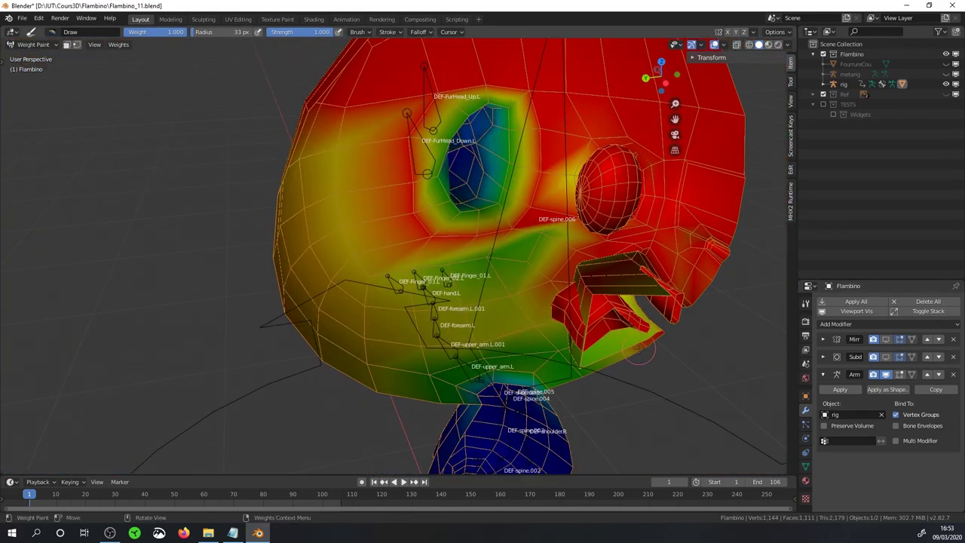
pyautogui.scroll(5, 639, 349)
pyautogui.moveTo(639, 349)
pyautogui.mouseDown(button='middle')
pyautogui.moveTo(616, 225)
pyautogui.moveTo(452, 248)
pyautogui.moveTo(186, 265)
pyautogui.moveTo(351, 340)
pyautogui.mouseUp(button='middle')
pyautogui.scroll(3, 452, 248)
pyautogui.moveTo(351, 340); pyautogui.dragTo(200, 254)
pyautogui.moveTo(201, 254)
pyautogui.mouseDown(button='middle')
pyautogui.moveTo(523, 320)
pyautogui.moveTo(573, 354)
pyautogui.mouseUp(button='middle')
pyautogui.moveTo(301, 422)
pyautogui.mouseDown()
pyautogui.moveTo(641, 337)
pyautogui.moveTo(309, 356)
pyautogui.mouseUp()
pyautogui.moveTo(309, 356); pyautogui.dragTo(569, 265, button='middle')
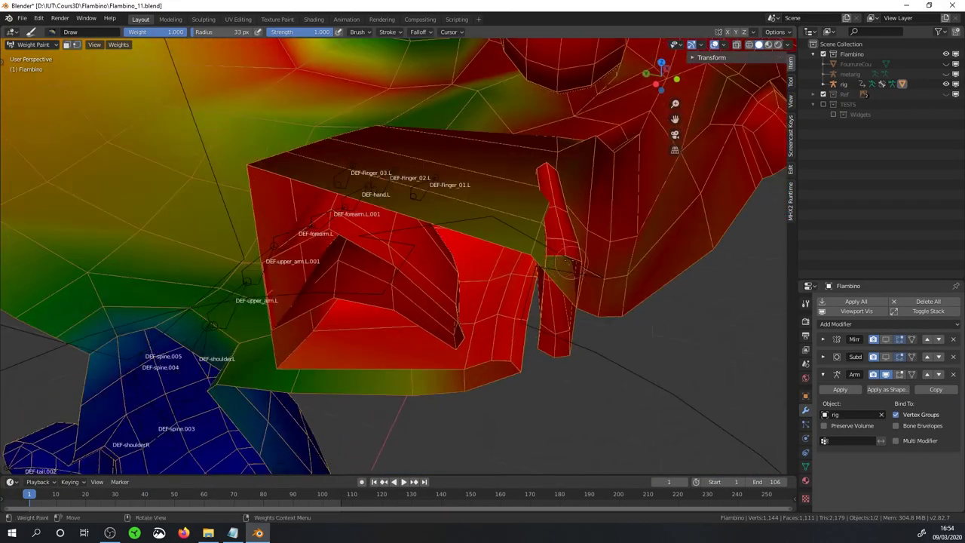
pyautogui.moveTo(569, 265); pyautogui.dragTo(497, 193)
# Re-enable the Mirror modifier in the viewport and paint the head middle redder.
pyautogui.moveTo(498, 192); pyautogui.dragTo(678, 317, button='middle')
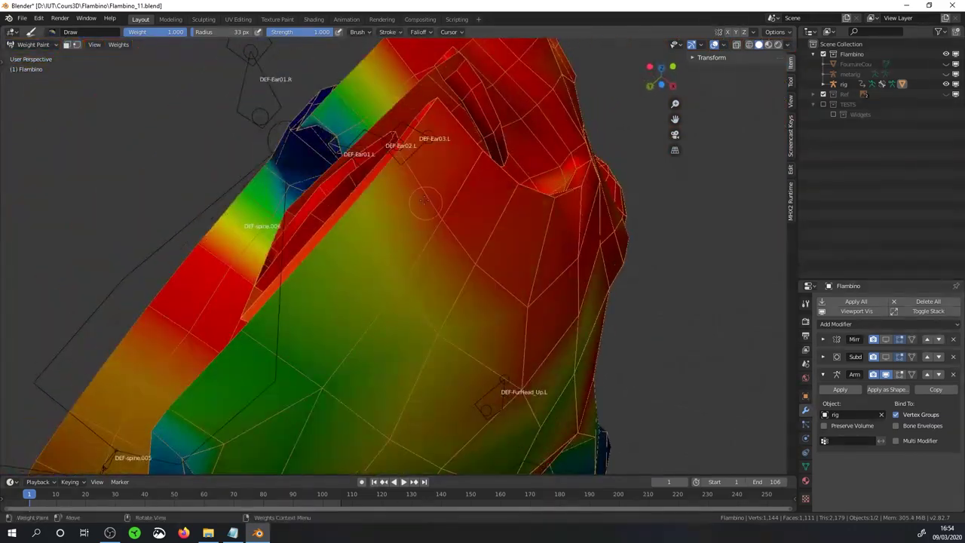
pyautogui.click(886, 339)
pyautogui.moveTo(362, 226); pyautogui.dragTo(324, 249)
pyautogui.moveTo(324, 249)
pyautogui.mouseDown(button='middle')
pyautogui.moveTo(330, 356)
pyautogui.moveTo(583, 177)
pyautogui.moveTo(409, 184)
pyautogui.moveTo(702, 276)
pyautogui.mouseUp(button='middle')
pyautogui.scroll(-4, 409, 185)
# Back in the vertex groups, try Blur, then paint red over the lower head centre with Draw.
pyautogui.click(805, 466)
pyautogui.scroll(4, 292, 210)
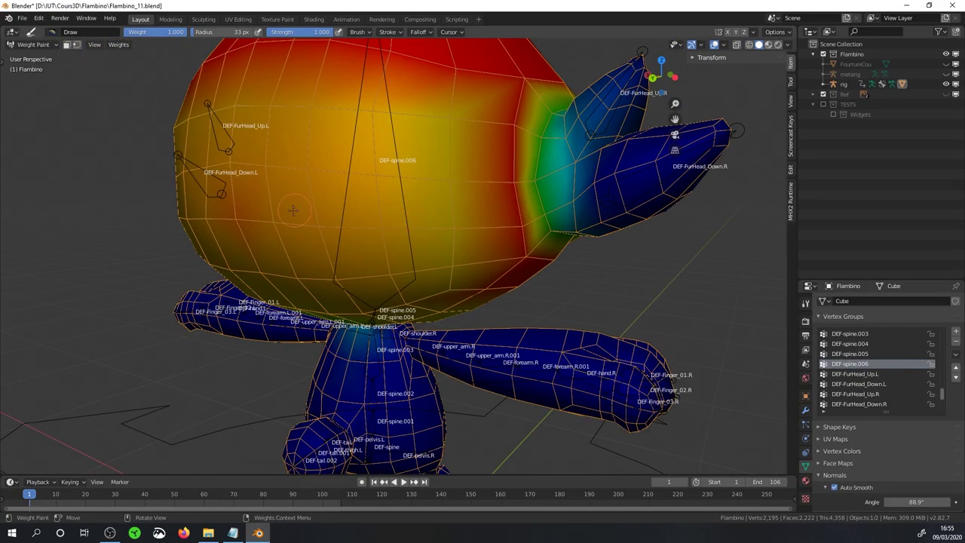
pyautogui.press('t')
pyautogui.click(14, 80)
pyautogui.moveTo(248, 216); pyautogui.dragTo(175, 51, button='middle')
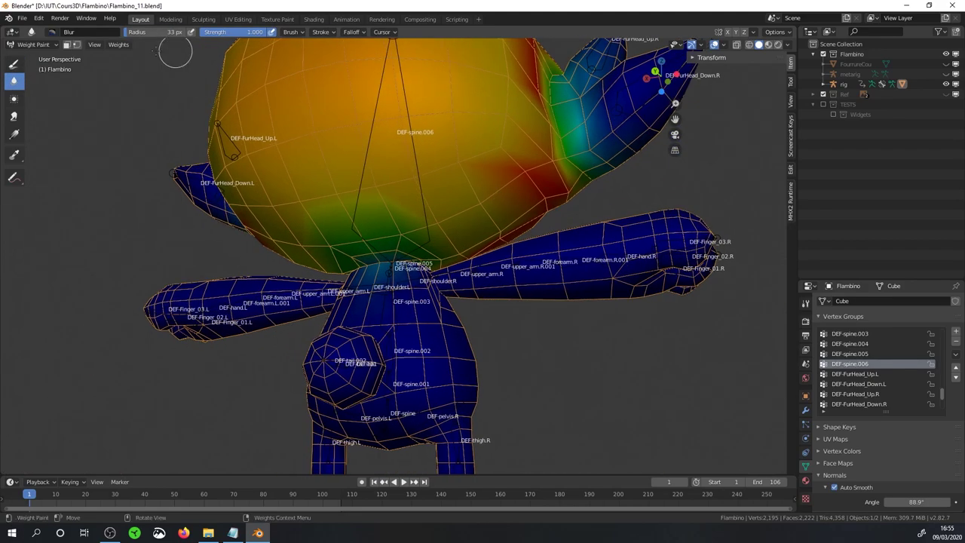
pyautogui.click(14, 63)
pyautogui.moveTo(305, 113); pyautogui.dragTo(356, 129)
pyautogui.moveTo(415, 177); pyautogui.dragTo(451, 141)
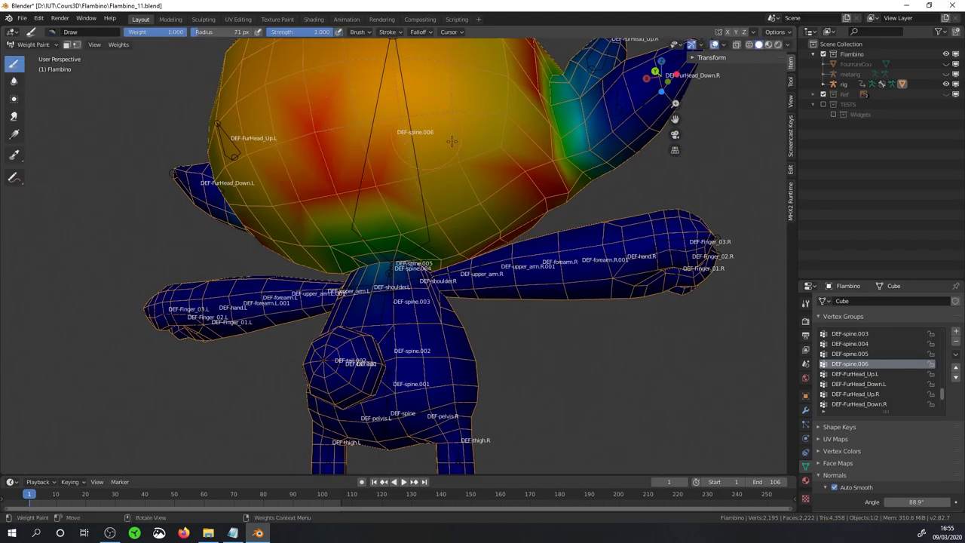
# Paint red weight across the upper head, centre and right side.
pyautogui.press('Tab')
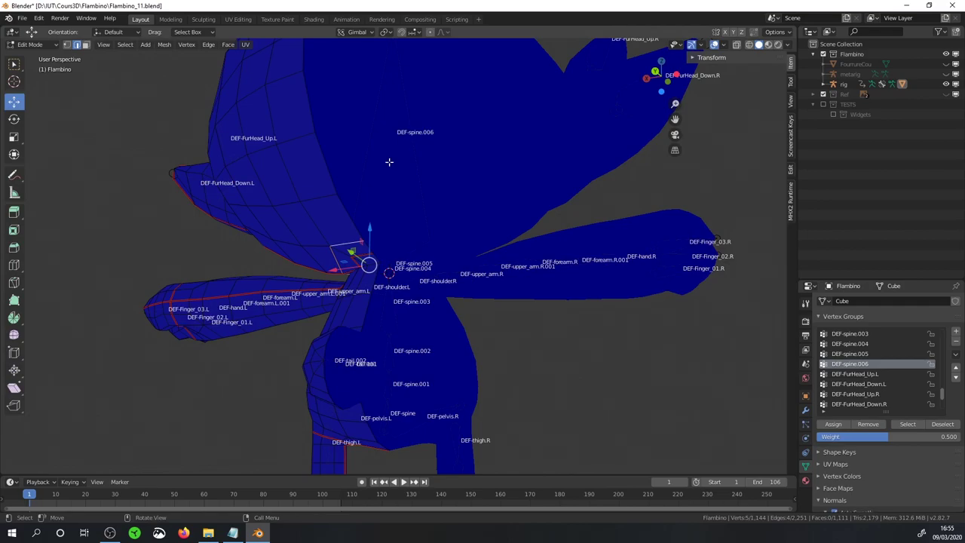
pyautogui.moveTo(330, 171); pyautogui.dragTo(400, 168, button='middle')
pyautogui.press('Tab')
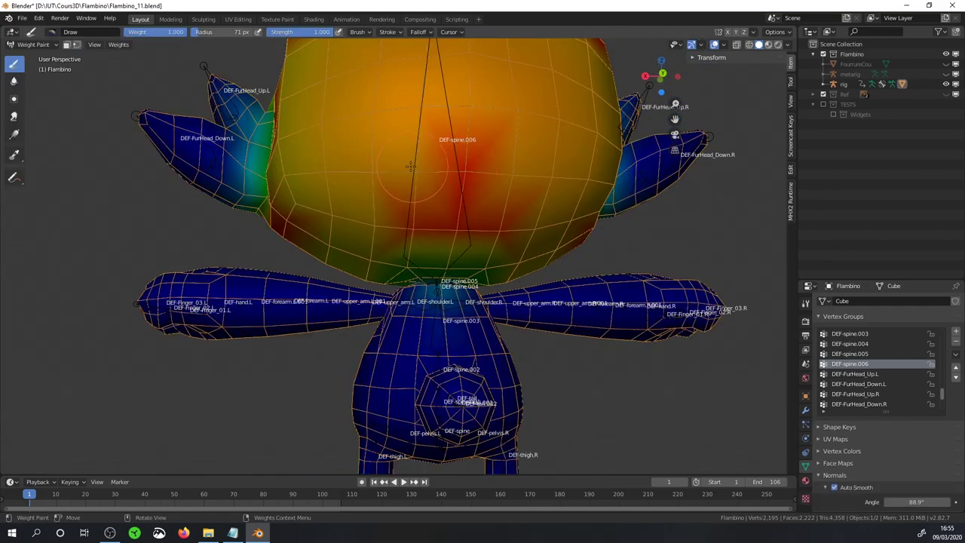
pyautogui.moveTo(411, 166)
pyautogui.mouseDown()
pyautogui.moveTo(400, 177)
pyautogui.moveTo(413, 134)
pyautogui.moveTo(452, 113)
pyautogui.mouseUp()
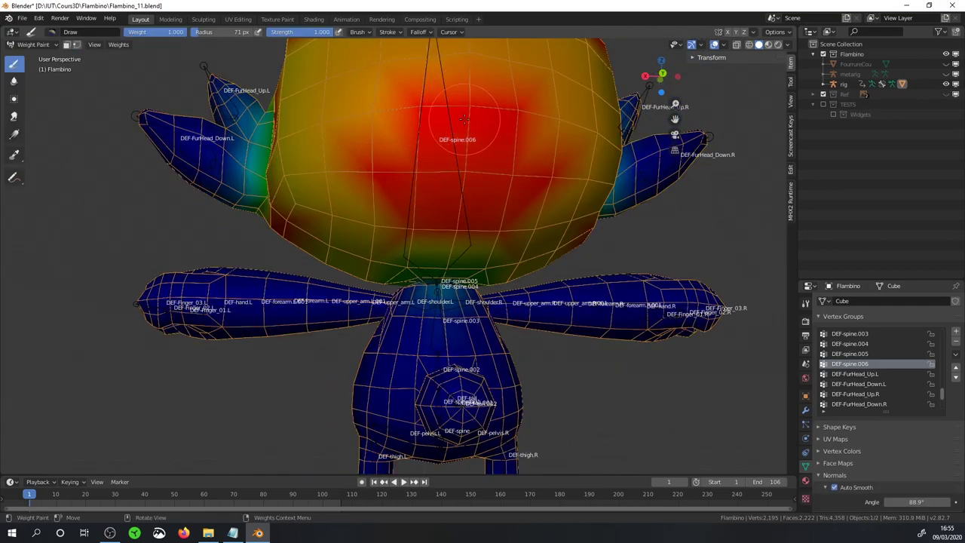
pyautogui.moveTo(452, 114); pyautogui.dragTo(399, 199, button='middle')
pyautogui.moveTo(400, 200)
pyautogui.mouseDown()
pyautogui.moveTo(489, 202)
pyautogui.moveTo(528, 173)
pyautogui.moveTo(490, 113)
pyautogui.moveTo(385, 161)
pyautogui.mouseUp()
pyautogui.moveTo(403, 192); pyautogui.dragTo(468, 189, button='middle')
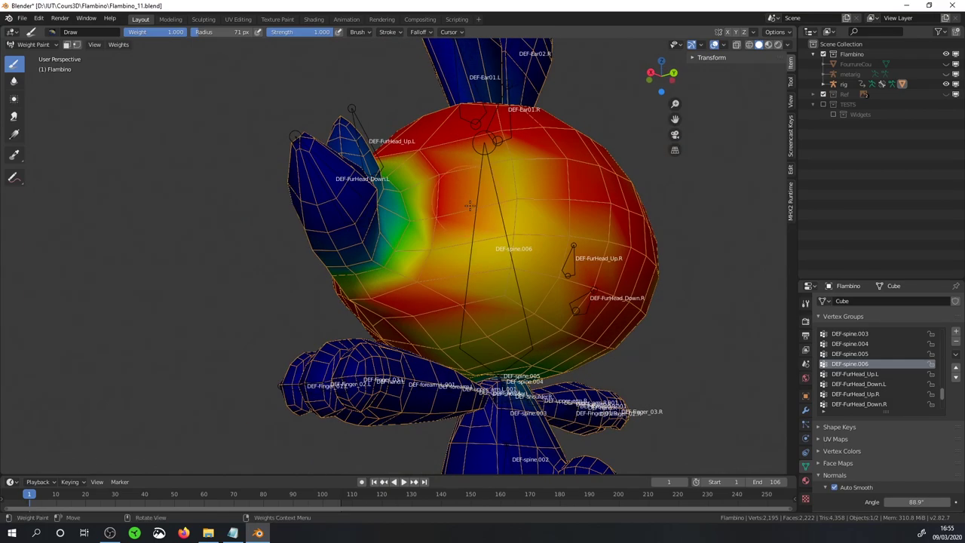
pyautogui.moveTo(467, 189)
pyautogui.mouseDown()
pyautogui.moveTo(527, 196)
pyautogui.moveTo(513, 173)
pyautogui.moveTo(573, 247)
pyautogui.moveTo(610, 226)
pyautogui.moveTo(603, 286)
pyautogui.moveTo(520, 316)
pyautogui.moveTo(500, 261)
pyautogui.mouseUp()
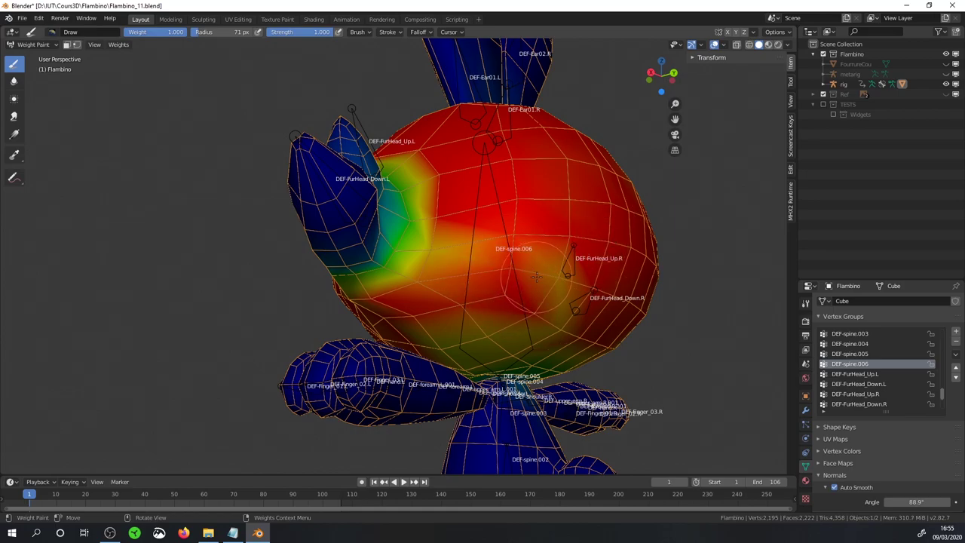
pyautogui.scroll(2, 500, 262)
pyautogui.scroll(2, 489, 196)
pyautogui.moveTo(495, 225)
pyautogui.mouseDown()
pyautogui.moveTo(517, 189)
pyautogui.moveTo(656, 83)
pyautogui.moveTo(639, 225)
pyautogui.mouseUp()
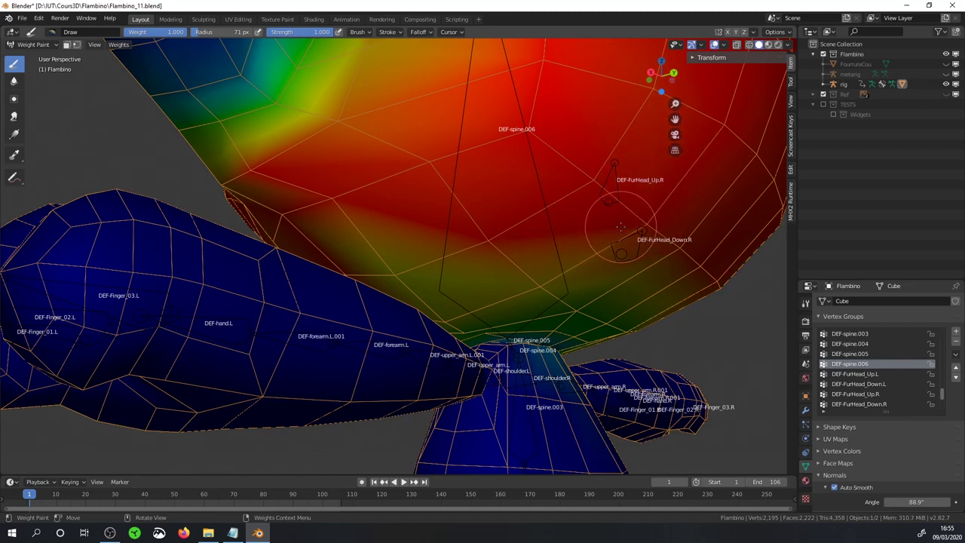
# Paint red across the head middle and underside, then shrink the brush to 48 px.
pyautogui.scroll(2, 640, 223)
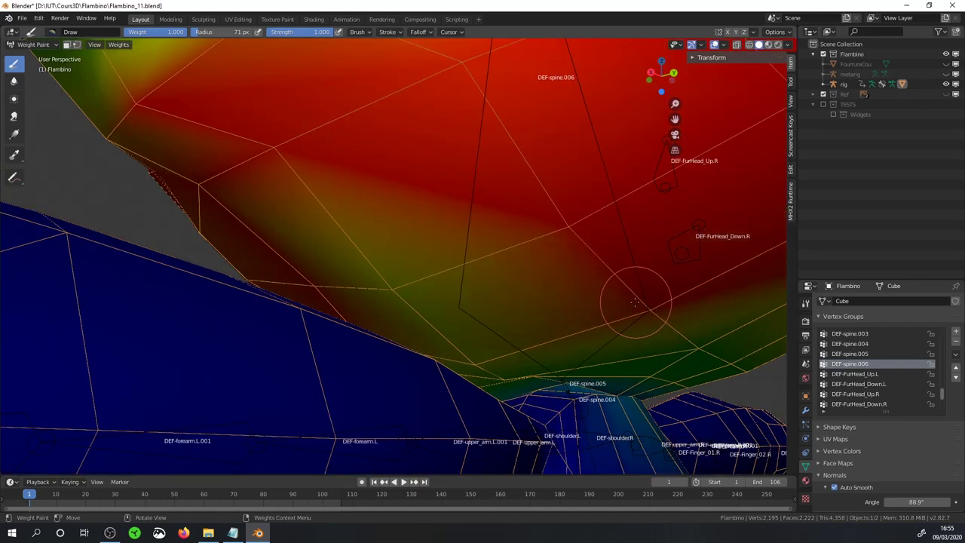
pyautogui.moveTo(624, 291); pyautogui.dragTo(387, 275)
pyautogui.moveTo(355, 241)
pyautogui.mouseDown(button='middle')
pyautogui.moveTo(375, 274)
pyautogui.moveTo(538, 355)
pyautogui.moveTo(510, 132)
pyautogui.moveTo(535, 258)
pyautogui.mouseUp(button='middle')
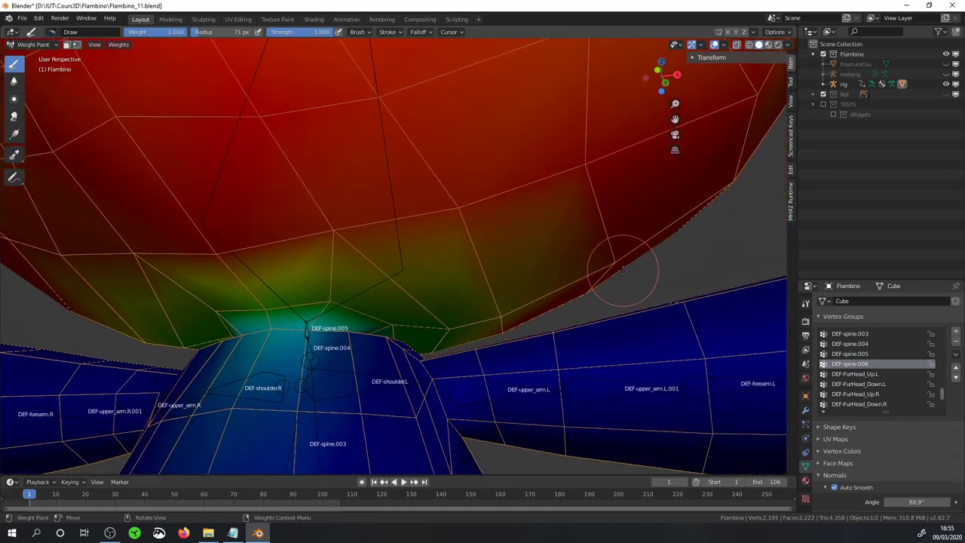
pyautogui.moveTo(622, 271); pyautogui.dragTo(593, 133, button='middle')
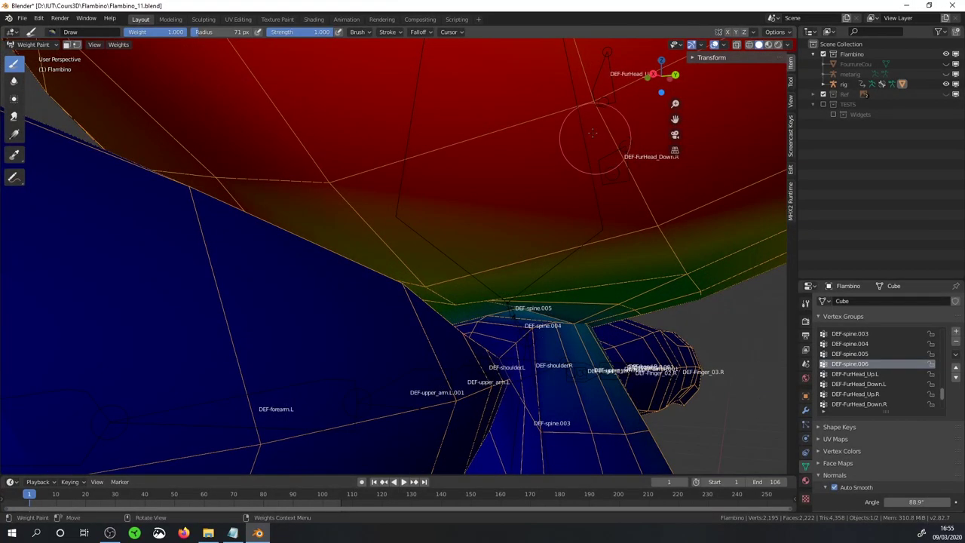
pyautogui.moveTo(623, 143)
pyautogui.mouseDown(button='middle')
pyautogui.moveTo(550, 163)
pyautogui.moveTo(389, 238)
pyautogui.mouseUp(button='middle')
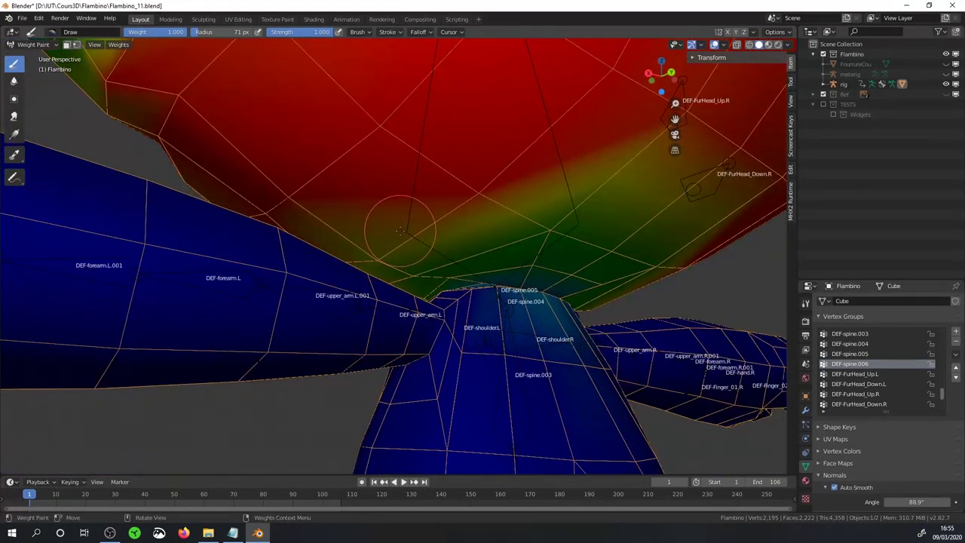
pyautogui.press('f')
pyautogui.click(367, 258)
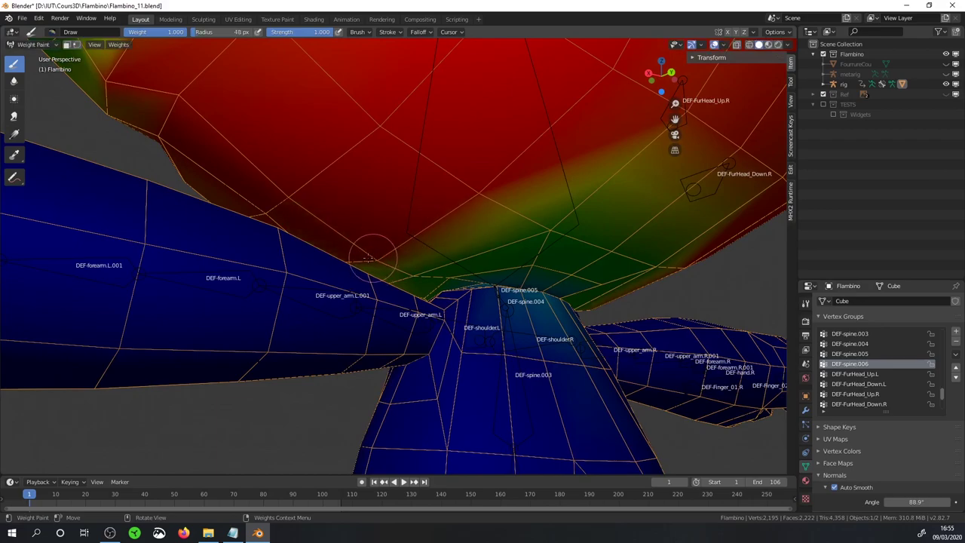
pyautogui.moveTo(658, 125); pyautogui.dragTo(570, 128, button='middle')
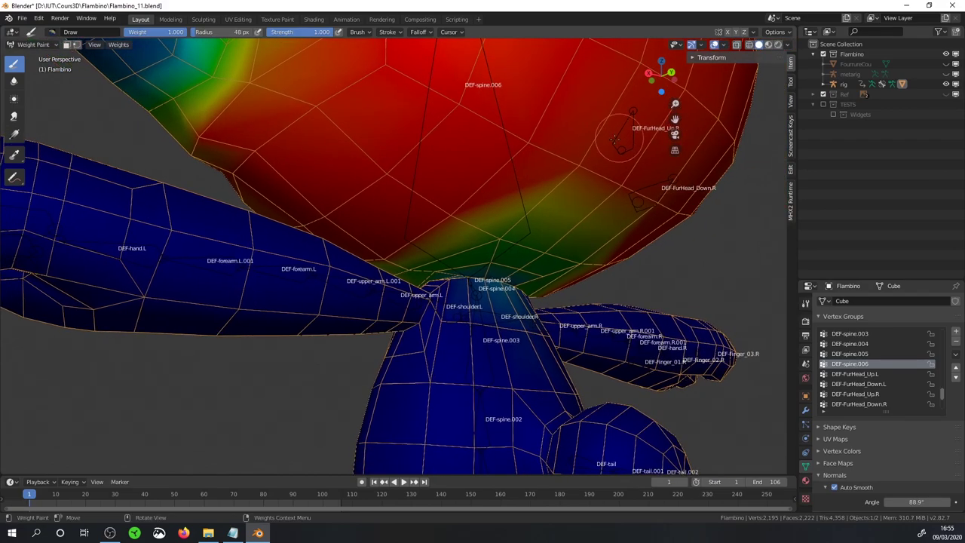
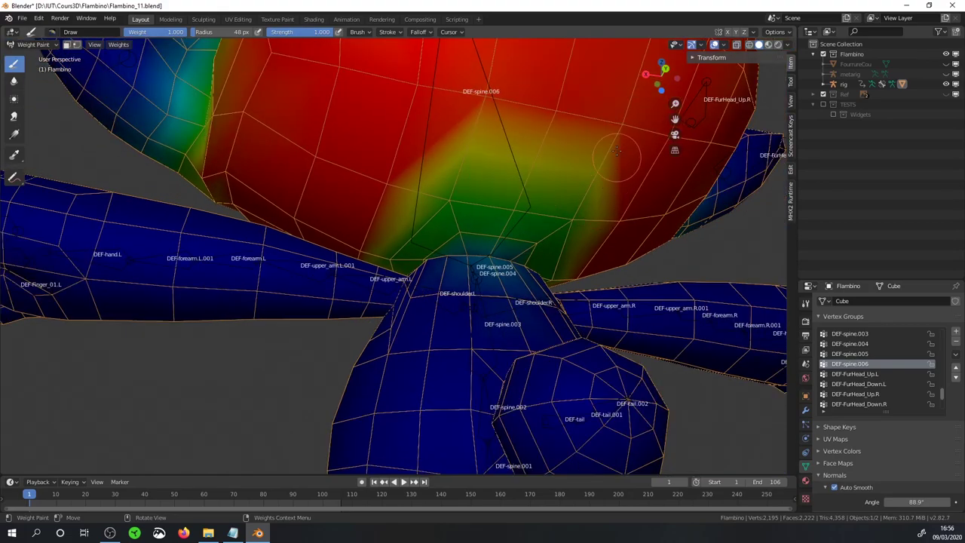
# Paint the top-of-head band at weight 1.000 for DEF-spine.006, working from the back of the head.
pyautogui.scroll(-5, 458, 158)
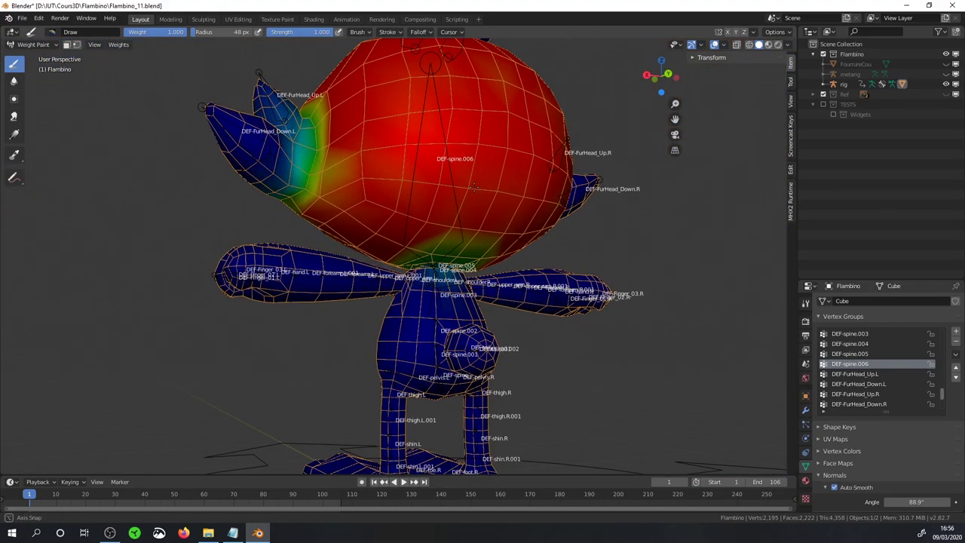
pyautogui.moveTo(457, 159)
pyautogui.mouseDown(button='middle')
pyautogui.moveTo(477, 144)
pyautogui.moveTo(452, 91)
pyautogui.moveTo(456, 113)
pyautogui.moveTo(441, 143)
pyautogui.mouseUp(button='middle')
pyautogui.scroll(3, 477, 143)
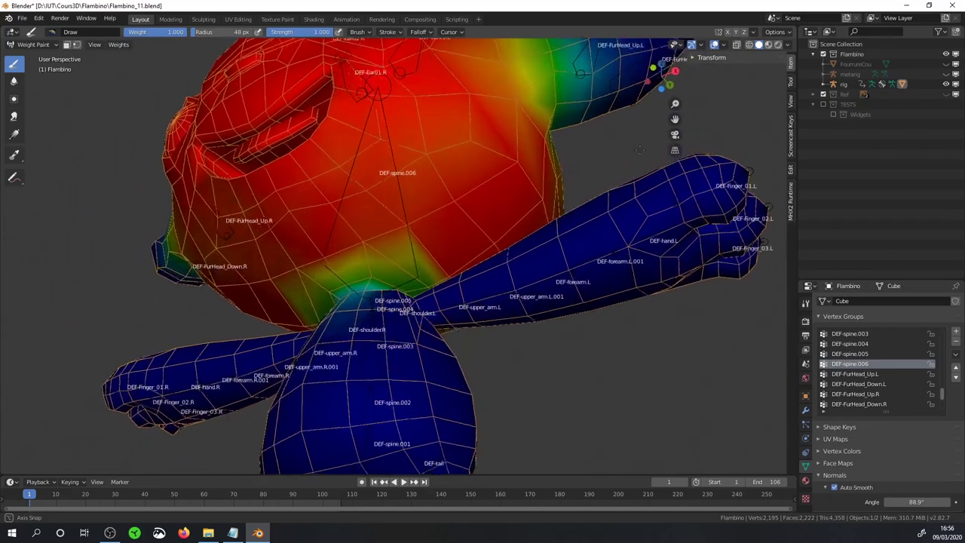
pyautogui.scroll(-5, 435, 143)
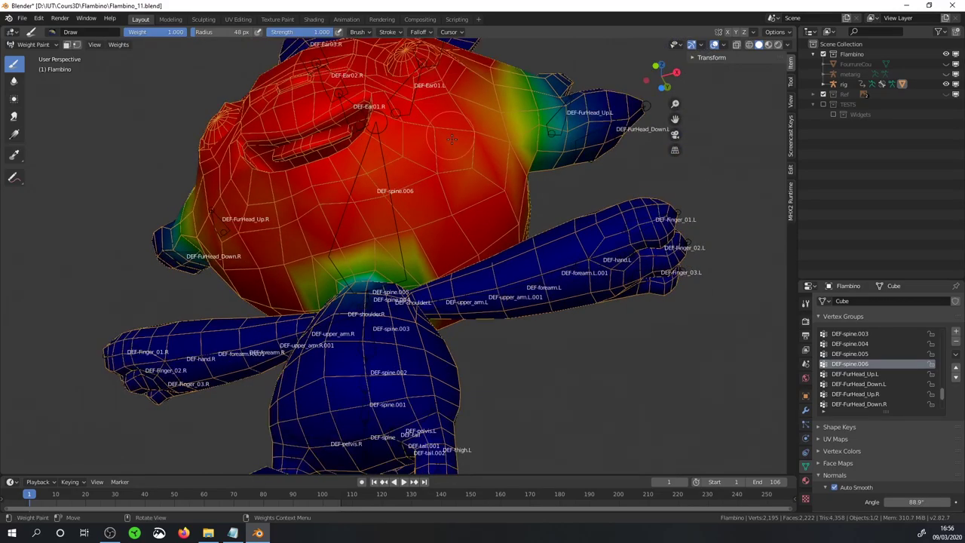
pyautogui.moveTo(435, 143)
pyautogui.mouseDown(button='middle')
pyautogui.moveTo(427, 133)
pyautogui.moveTo(413, 155)
pyautogui.mouseUp(button='middle')
pyautogui.scroll(3, 427, 133)
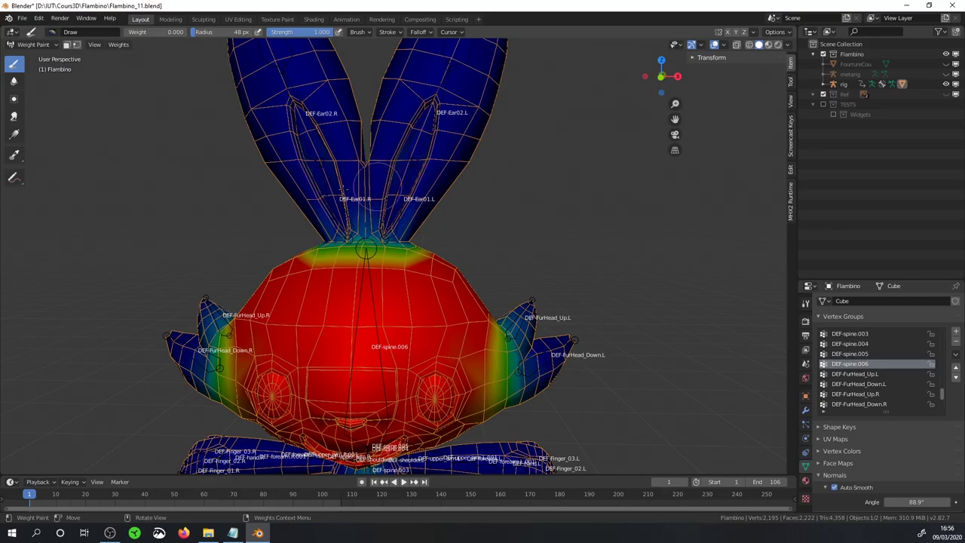
pyautogui.moveTo(366, 248); pyautogui.dragTo(290, 290, button='middle')
pyautogui.scroll(5, 290, 290)
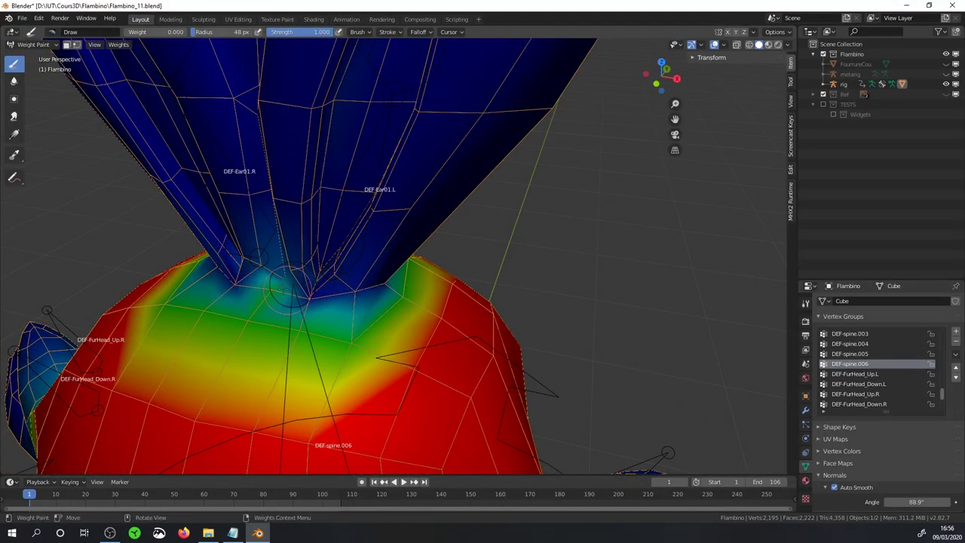
pyautogui.scroll(-3, 312, 196)
pyautogui.moveTo(311, 196); pyautogui.dragTo(370, 188, button='middle')
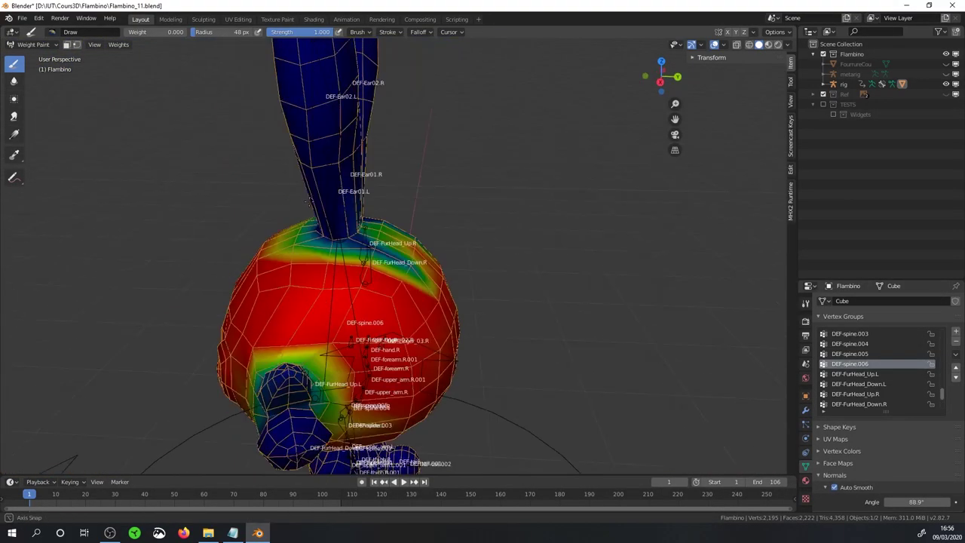
pyautogui.scroll(4, 370, 188)
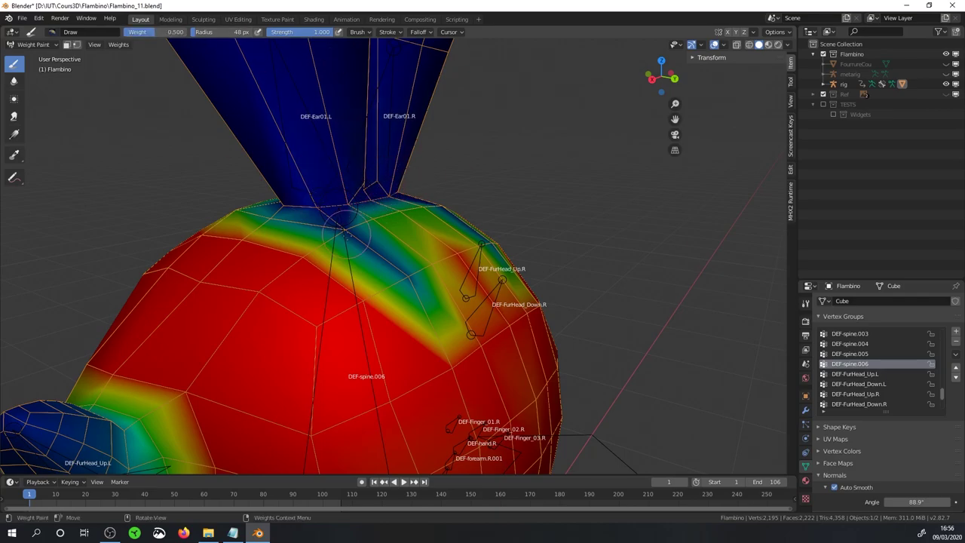
pyautogui.moveTo(175, 32); pyautogui.dragTo(226, 31)
pyautogui.moveTo(324, 226); pyautogui.dragTo(467, 309)
# Paint the rest of the head band to full weight from another side, then check the whole bunny.
pyautogui.scroll(-3, 509, 354)
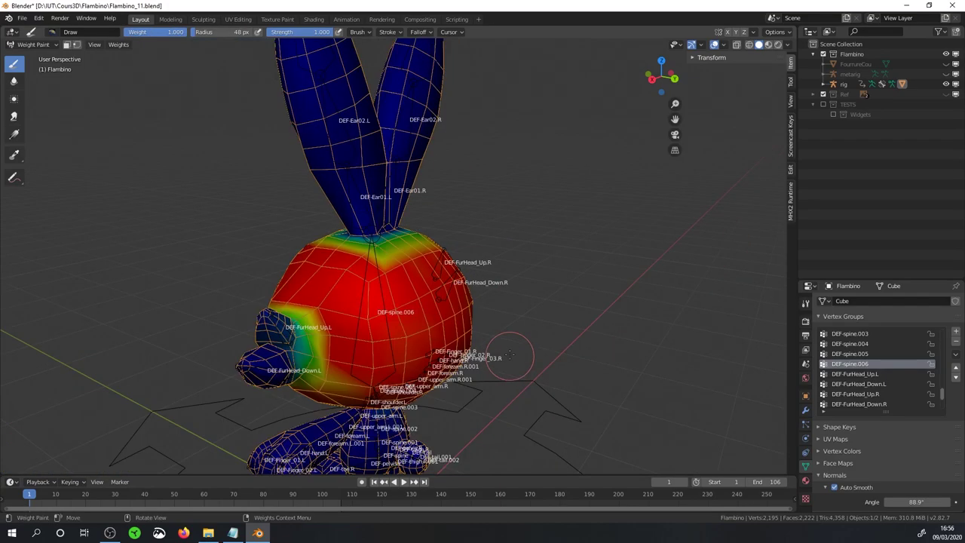
pyautogui.moveTo(509, 355)
pyautogui.mouseDown(button='middle')
pyautogui.moveTo(354, 405)
pyautogui.moveTo(362, 361)
pyautogui.moveTo(377, 366)
pyautogui.mouseUp(button='middle')
pyautogui.scroll(3, 354, 404)
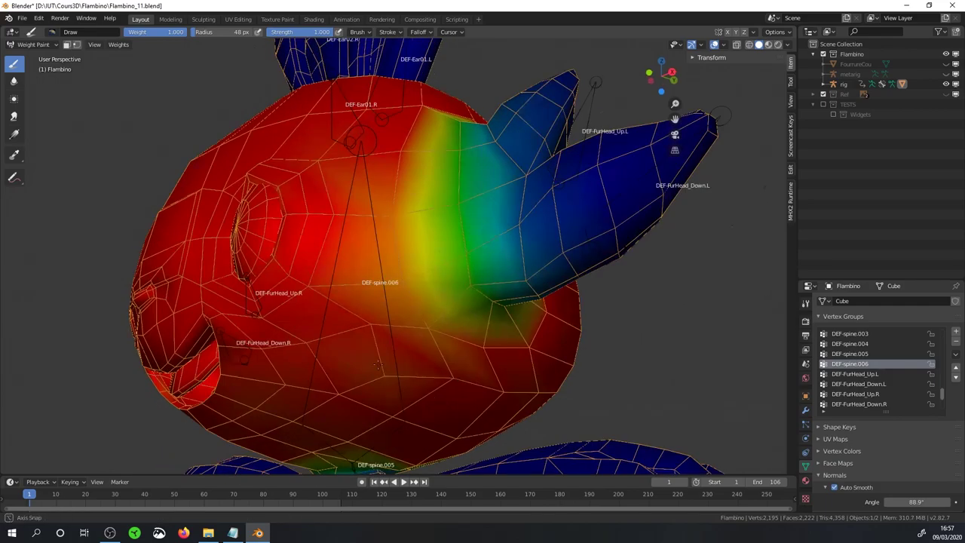
pyautogui.moveTo(377, 365); pyautogui.dragTo(407, 226)
pyautogui.scroll(-4, 457, 226)
pyautogui.moveTo(407, 226)
pyautogui.mouseDown(button='middle')
pyautogui.moveTo(457, 226)
pyautogui.moveTo(497, 249)
pyautogui.mouseUp(button='middle')
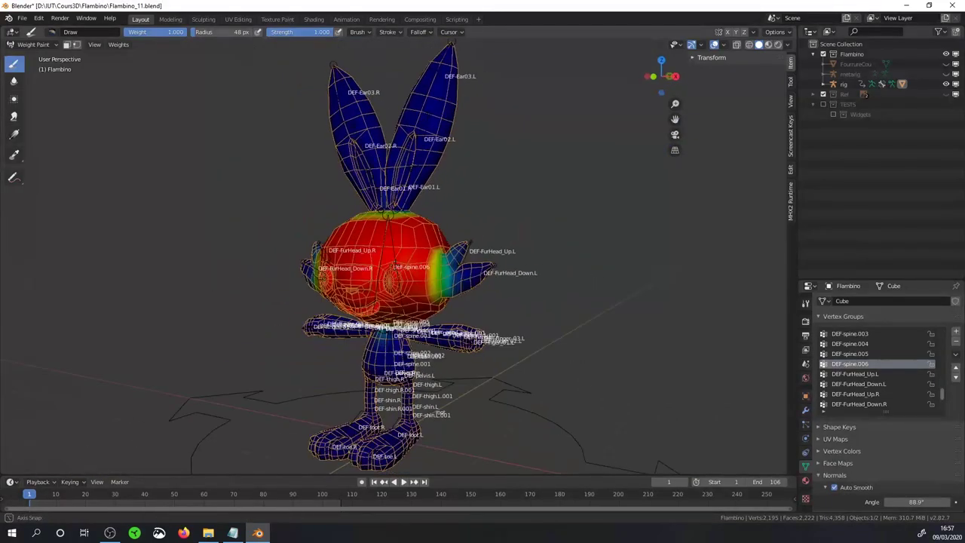
# Display the DEF-FurHead_Up.L weights and frame the face frontally.
pyautogui.click(877, 374)
pyautogui.scroll(3, 490, 248)
pyautogui.scroll(2, 497, 245)
pyautogui.moveTo(497, 245); pyautogui.dragTo(503, 242, button='middle')
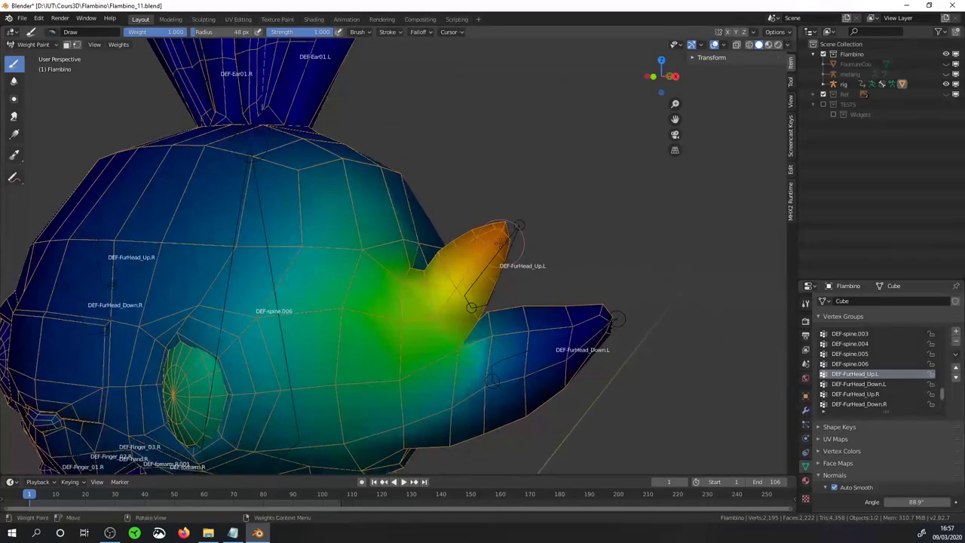
pyautogui.scroll(-3, 505, 241)
pyautogui.moveTo(358, 273); pyautogui.dragTo(355, 307, button='middle')
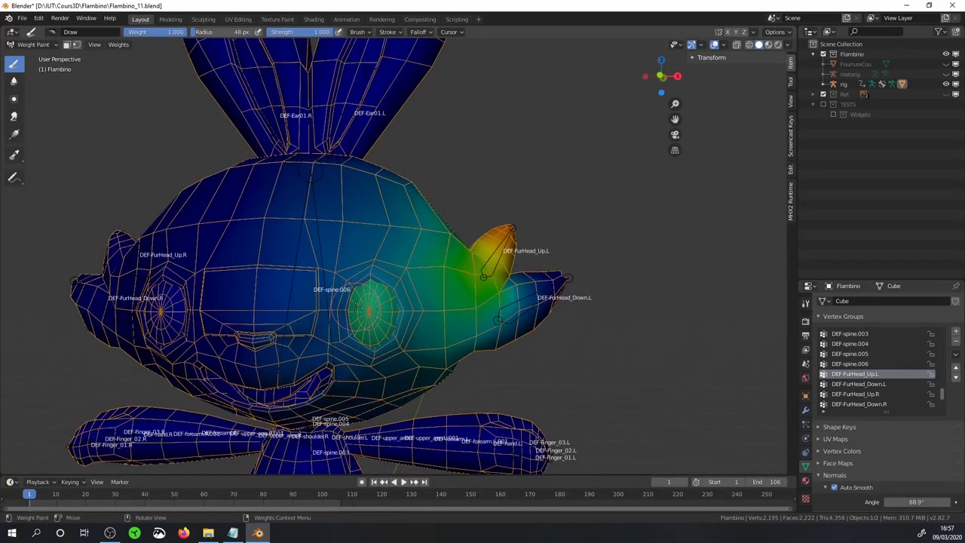
pyautogui.scroll(4, 376, 309)
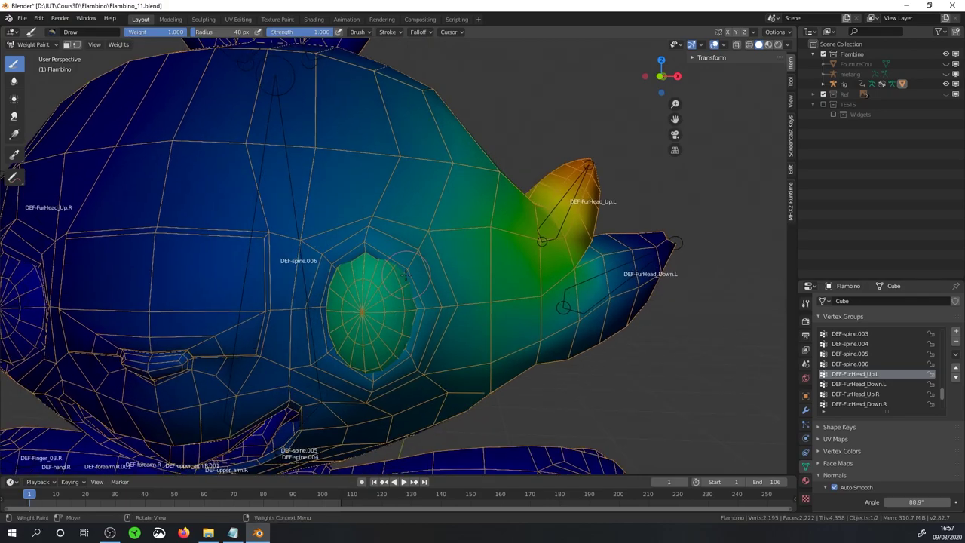
# In Edit Mode, assign weight 0 in DEF-FurHead_Up.L to the eye and a head edge loop.
pyautogui.hotkey('ctrl', 'Tab')
pyautogui.click(394, 302)
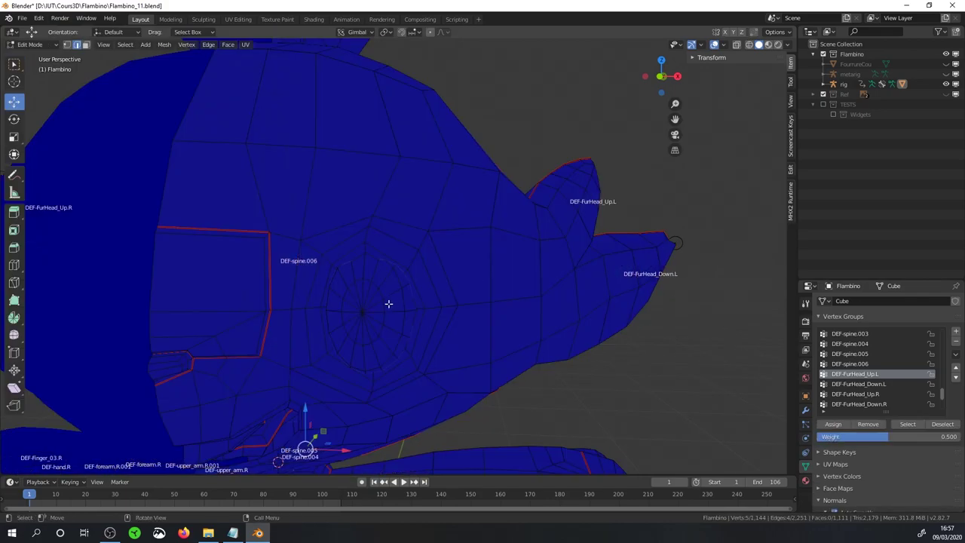
pyautogui.press('l')
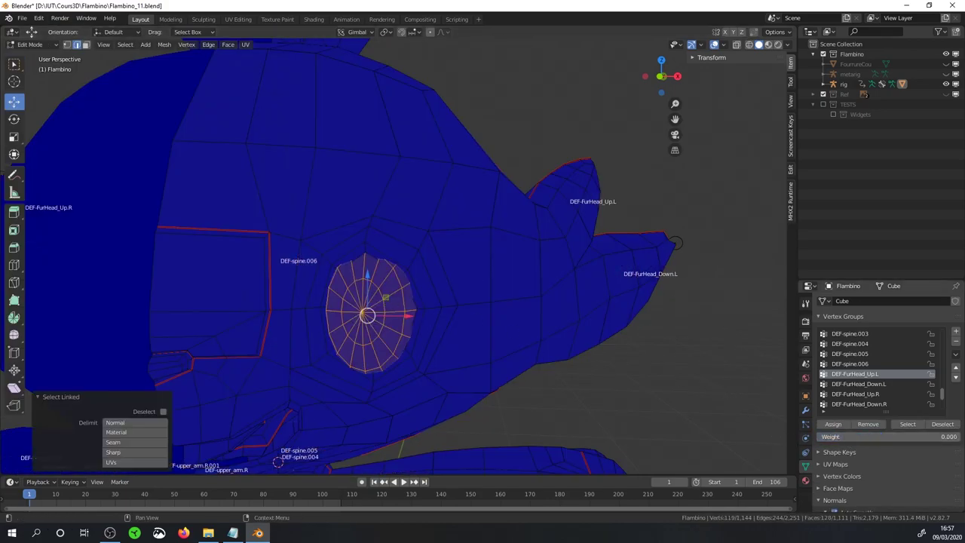
pyautogui.click(833, 424)
pyautogui.moveTo(452, 302); pyautogui.dragTo(479, 295, button='middle')
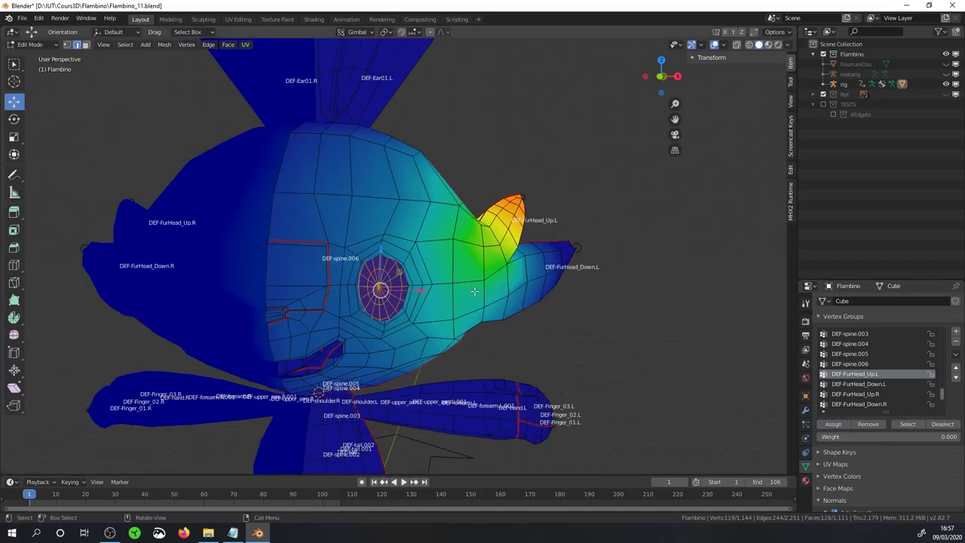
pyautogui.keyDown('alt'); pyautogui.click(425, 254); pyautogui.keyUp('alt')
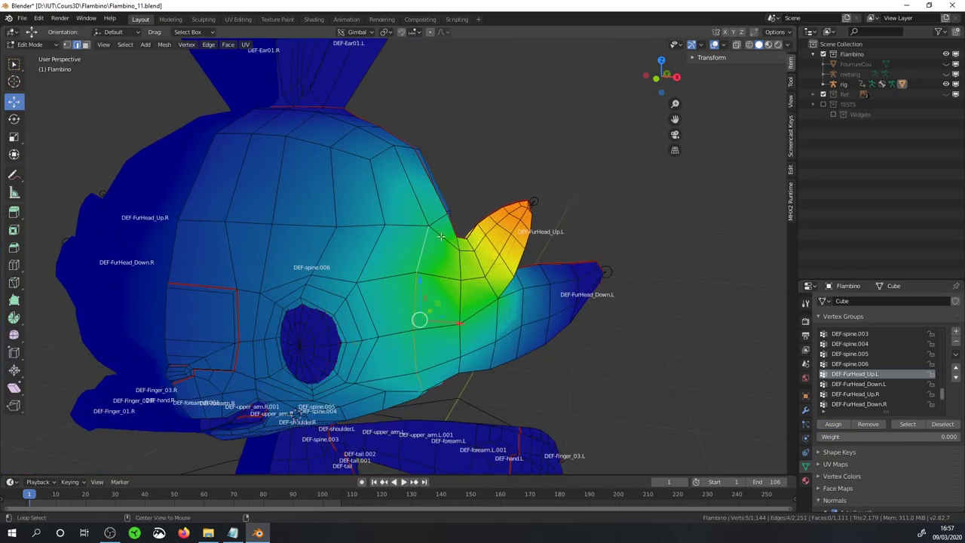
pyautogui.moveTo(440, 228); pyautogui.dragTo(309, 283, button='middle')
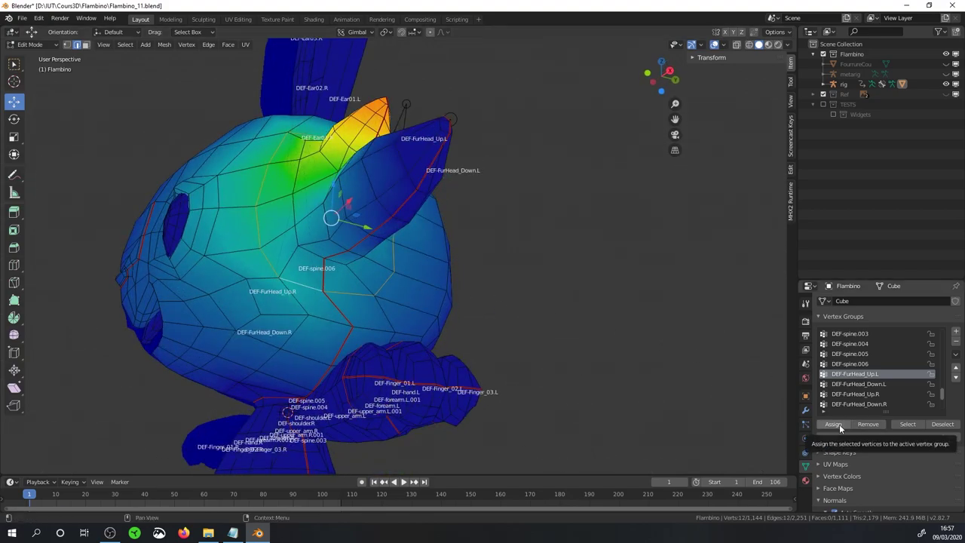
pyautogui.click(833, 425)
pyautogui.moveTo(317, 283); pyautogui.dragTo(362, 277, button='middle')
# Back in Weight Paint mode, paint weight 0 over the remaining green areas of the head.
pyautogui.click(34, 43)
pyautogui.click(30, 102)
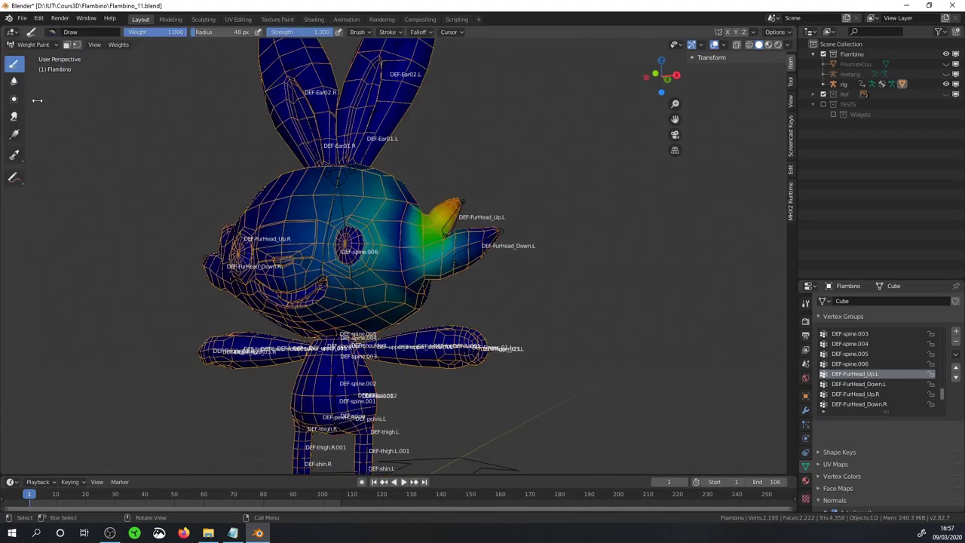
pyautogui.hotkey('shift', 'x')
pyautogui.moveTo(354, 203); pyautogui.dragTo(377, 249)
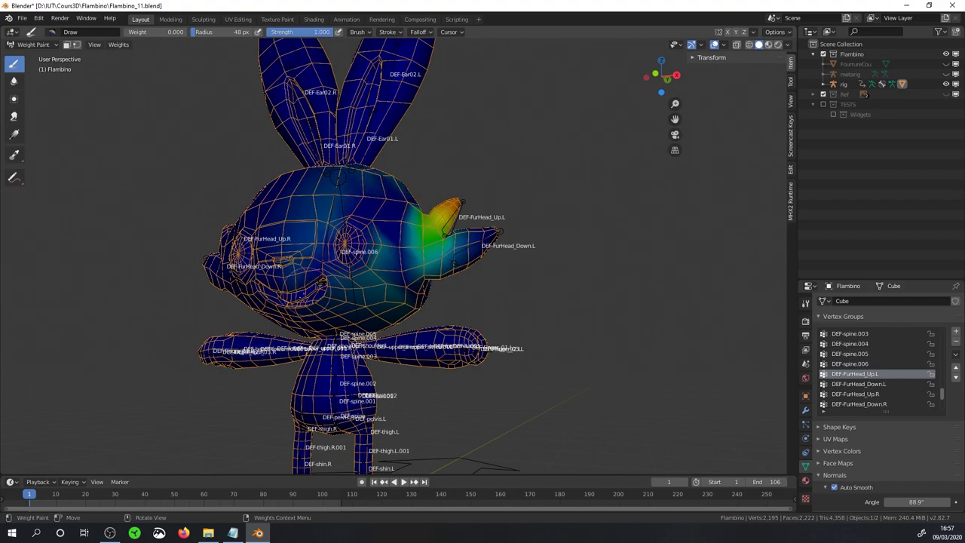
pyautogui.moveTo(361, 196); pyautogui.dragTo(317, 287)
pyautogui.scroll(3, 359, 256)
pyautogui.scroll(2, 347, 362)
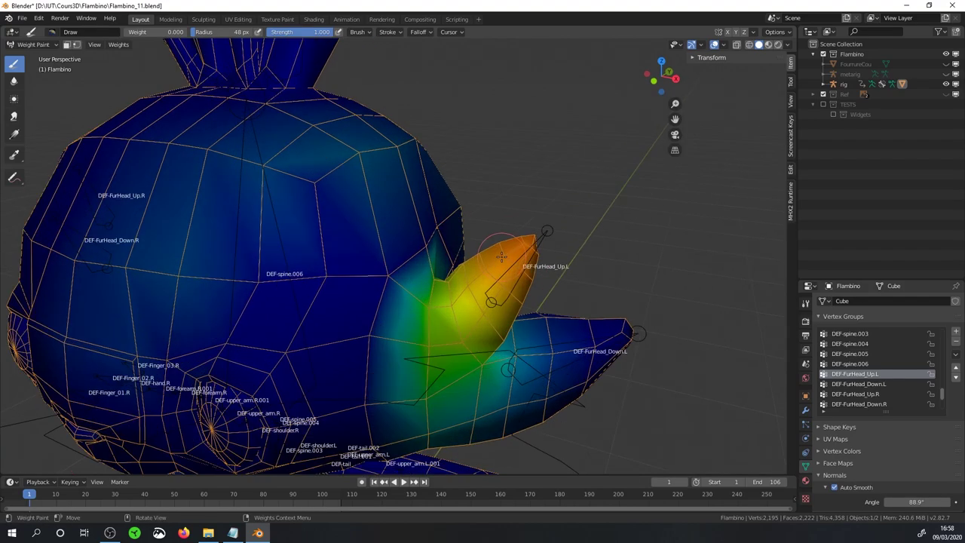
pyautogui.hotkey('ctrl', 'Tab')
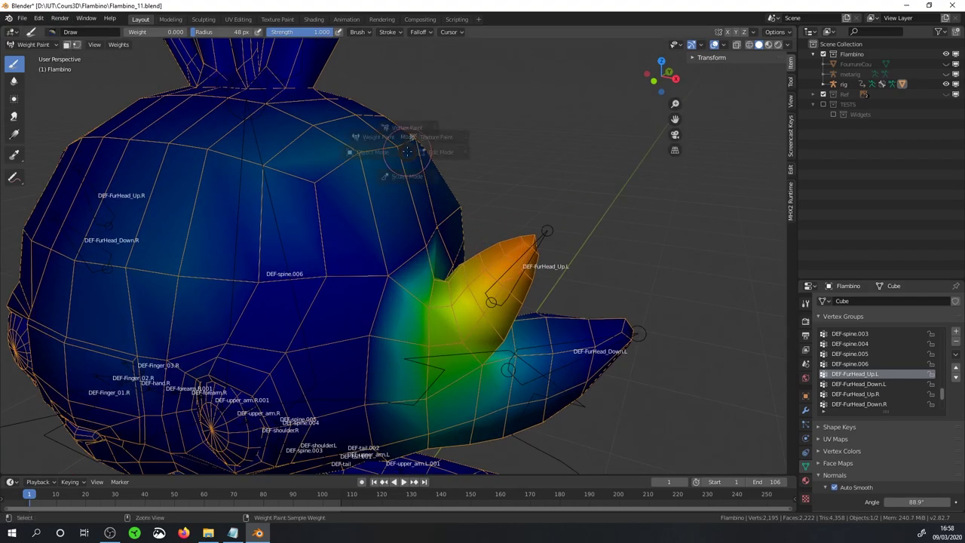
# Grow a selection around the upper-left tuft and assign it to DEF-FurHead_Up.L.
pyautogui.click(498, 166)
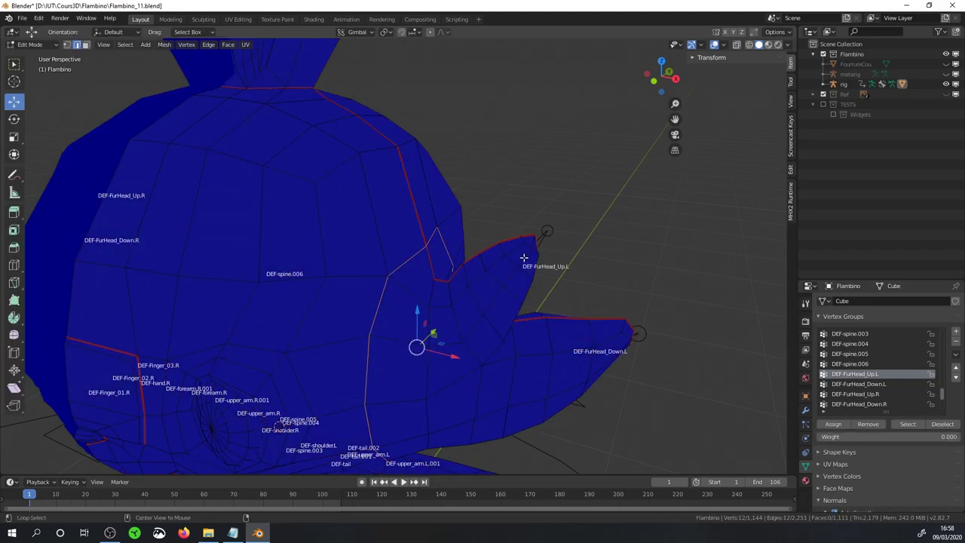
pyautogui.keyDown('alt'); pyautogui.click(523, 257); pyautogui.keyUp('alt')
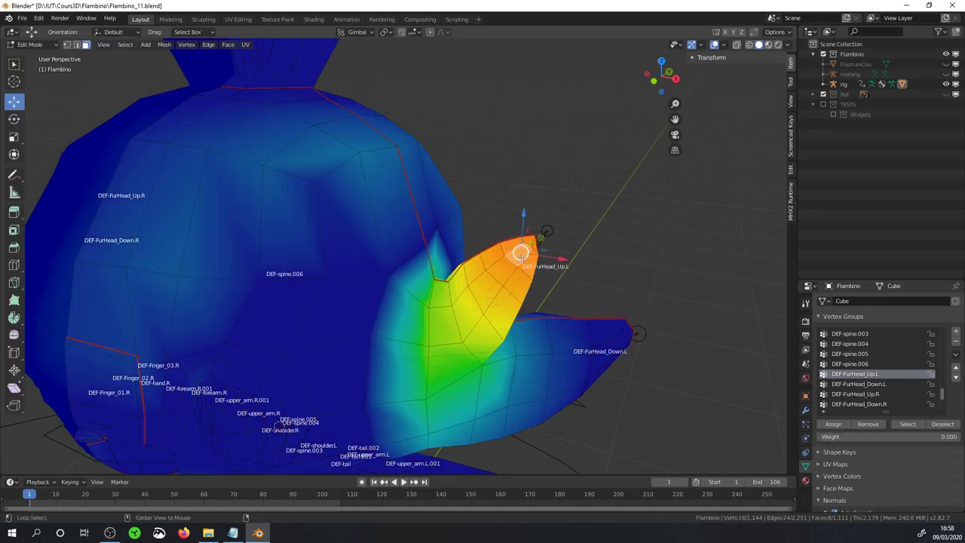
pyautogui.keyDown('alt'); pyautogui.click(506, 269); pyautogui.keyUp('alt')
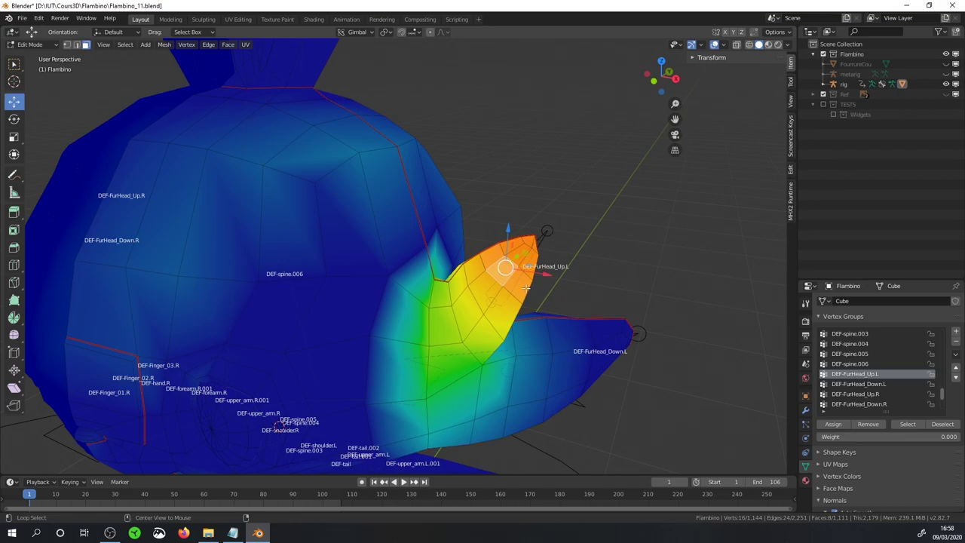
pyautogui.scroll(3, 504, 264)
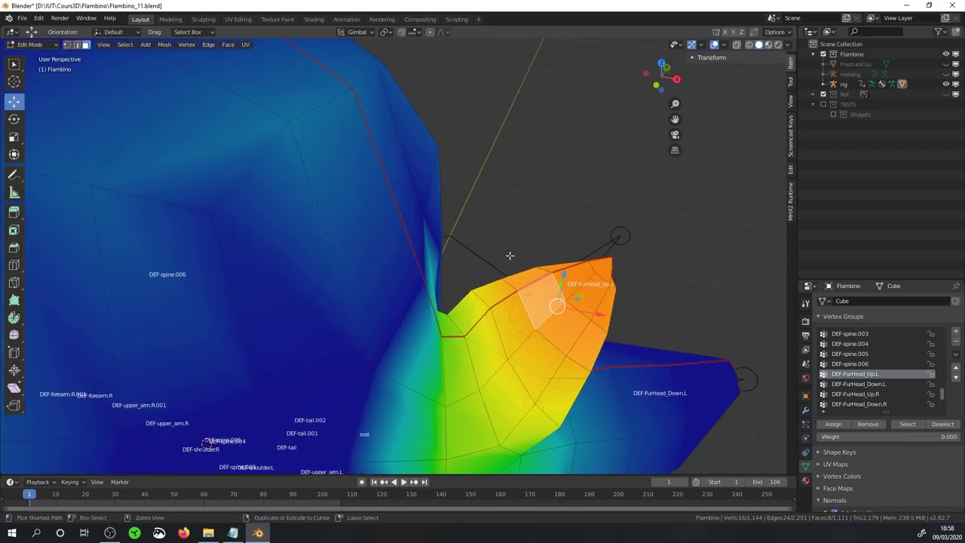
pyautogui.press('ctrl+KP_Add')
pyautogui.press('ctrl+KP_Add')
pyautogui.moveTo(509, 256); pyautogui.dragTo(470, 236, button='middle')
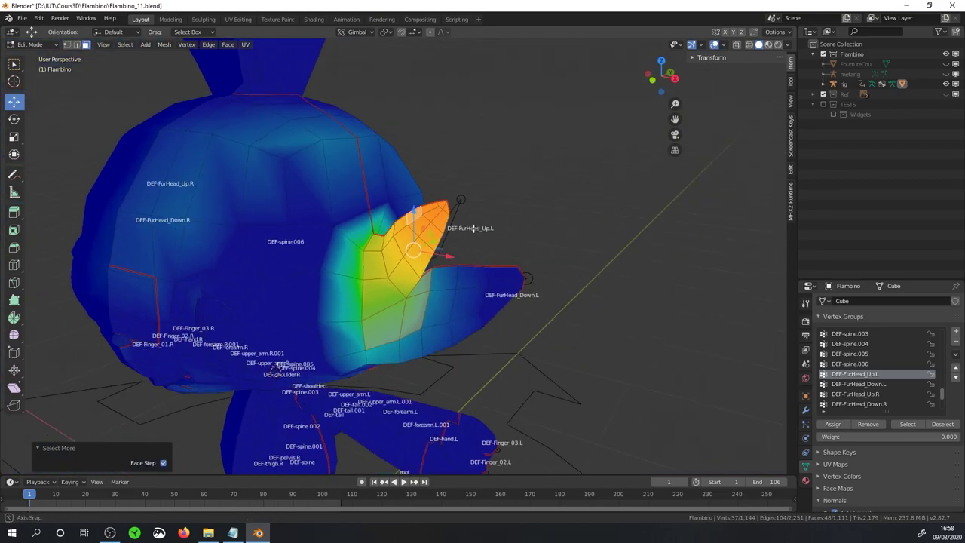
pyautogui.scroll(-1, 470, 236)
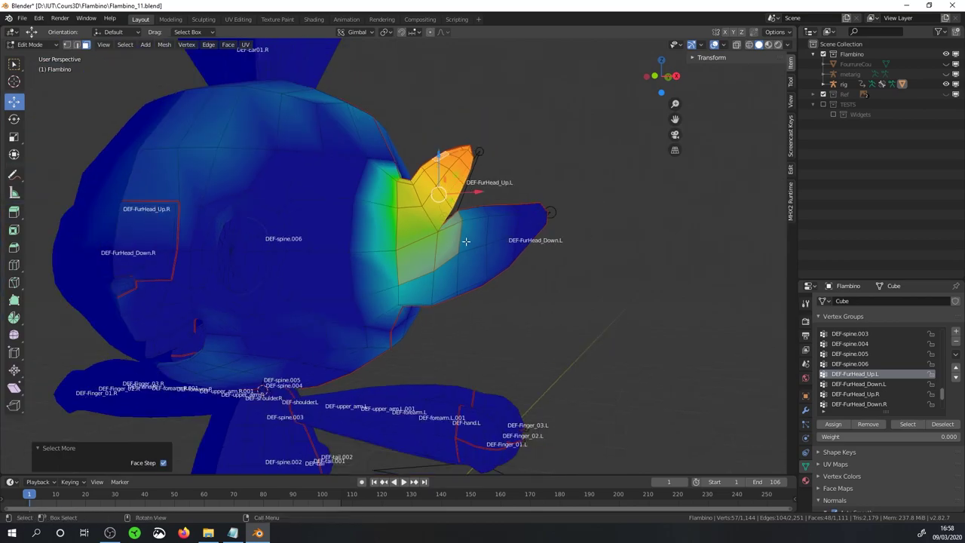
pyautogui.hotkey('ctrl', 'i')
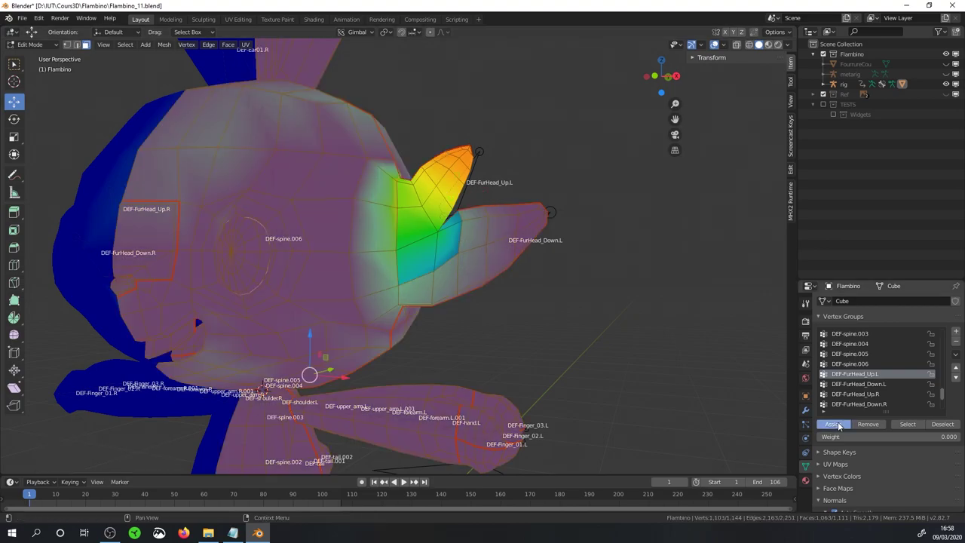
pyautogui.scroll(2, 492, 245)
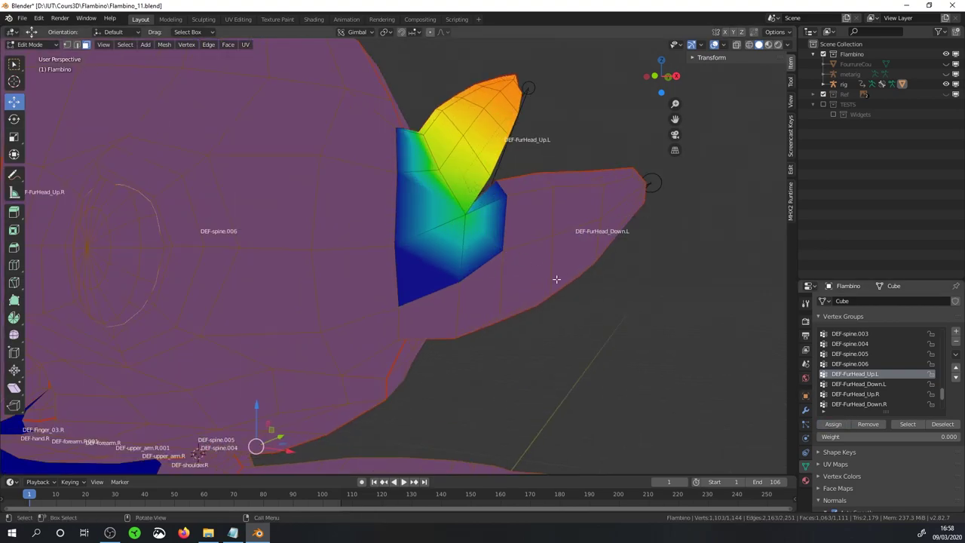
pyautogui.click(362, 213)
pyautogui.moveTo(396, 209)
pyautogui.mouseDown(button='middle')
pyautogui.moveTo(280, 282)
pyautogui.moveTo(269, 209)
pyautogui.mouseUp(button='middle')
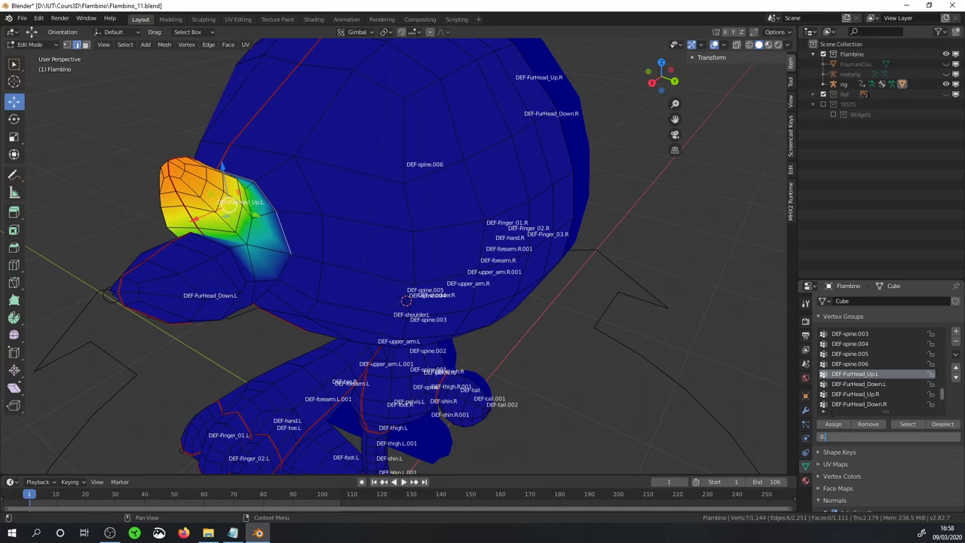
pyautogui.click(832, 426)
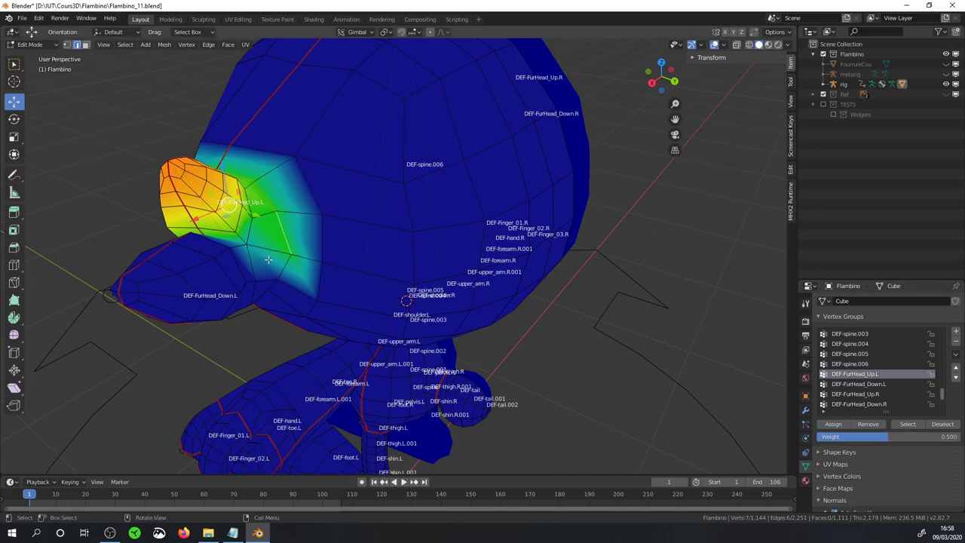
# Switch to DEF-FurHead_Down.L and grow a face selection along the red lower tuft.
pyautogui.moveTo(452, 339); pyautogui.dragTo(422, 301, button='middle')
pyautogui.click(858, 383)
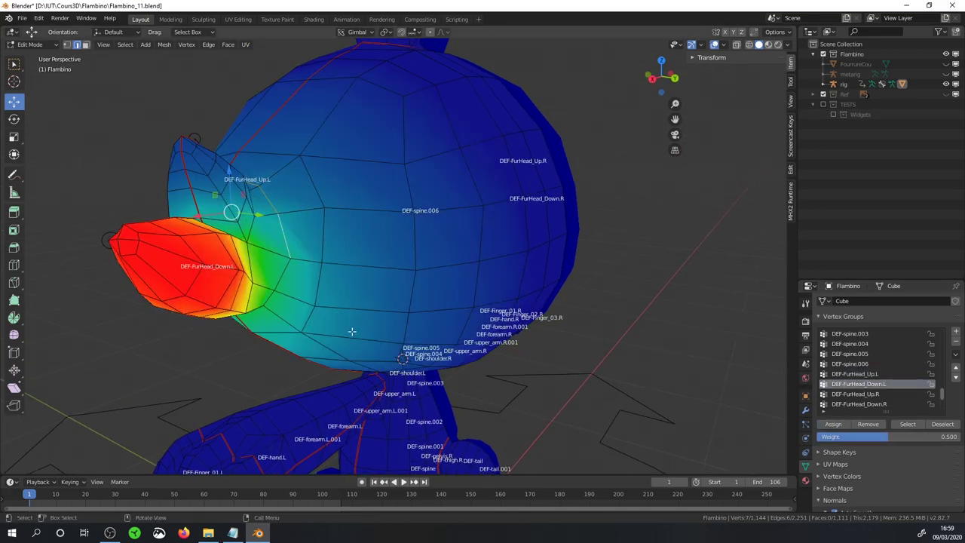
pyautogui.moveTo(249, 249); pyautogui.dragTo(107, 169, button='middle')
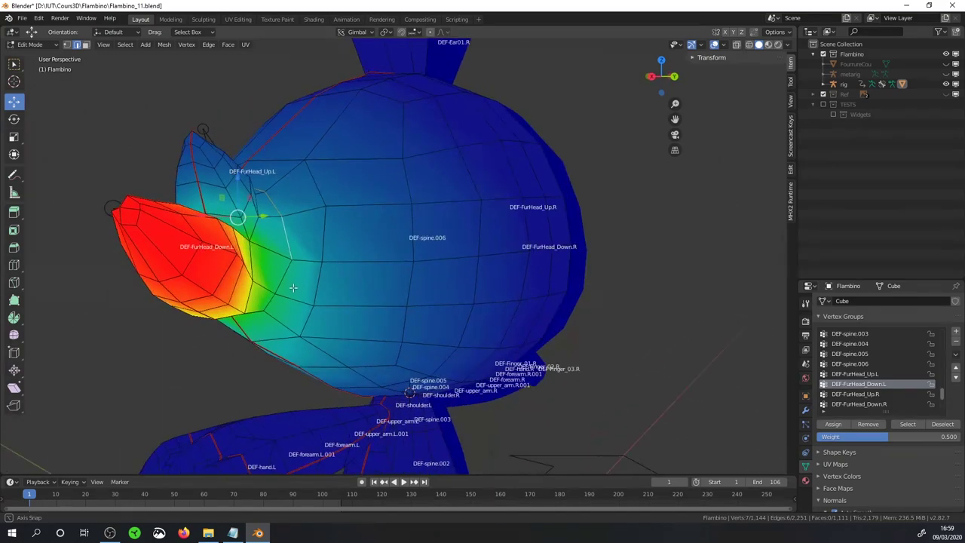
pyautogui.click(85, 45)
pyautogui.click(191, 278)
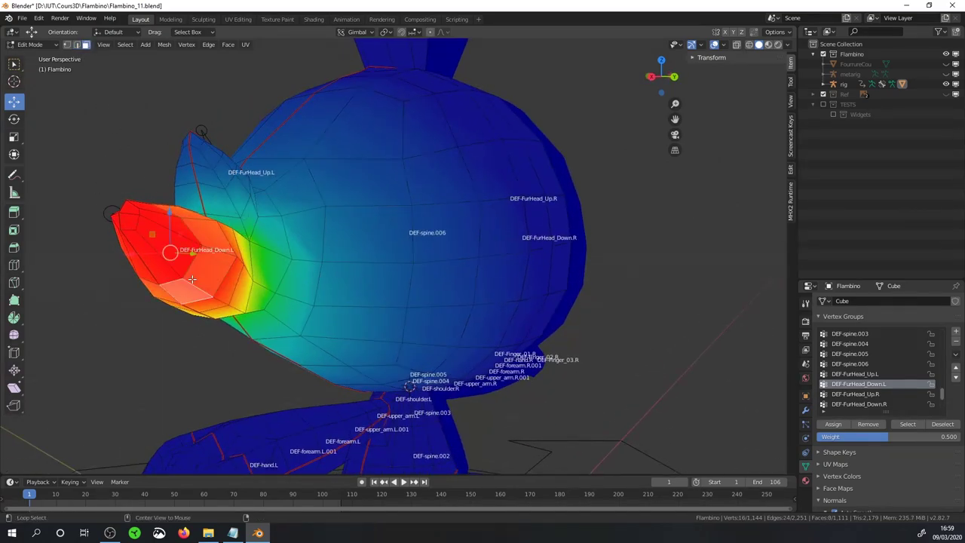
pyautogui.press('ctrl+KP_Add')
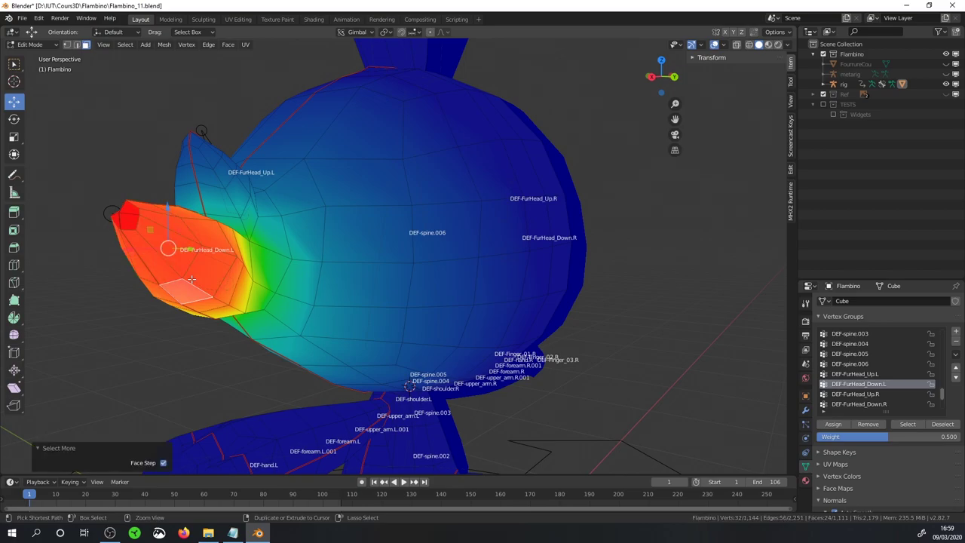
pyautogui.press('ctrl+KP_Add')
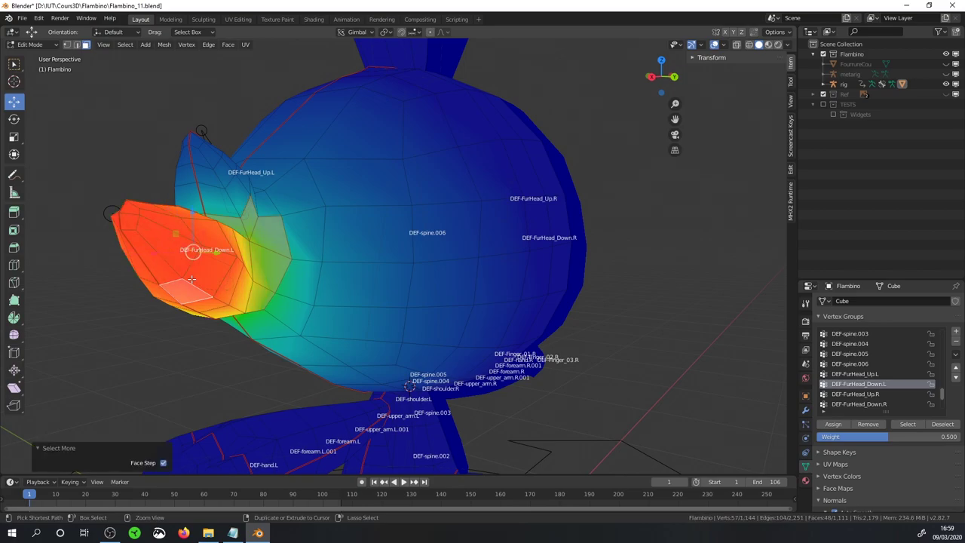
pyautogui.press('a')
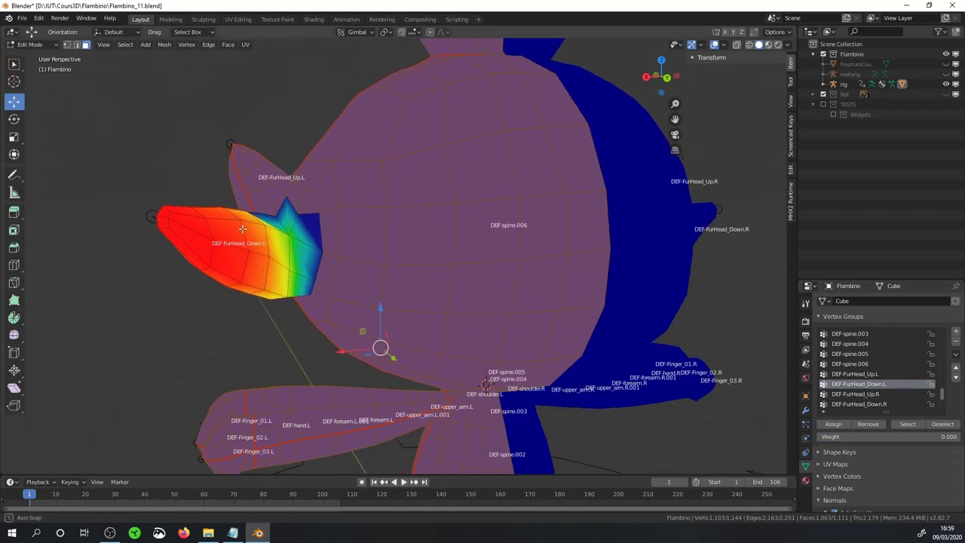
# Select vertices where the lower tuft meets the head and inspect the red tuft region.
pyautogui.scroll(3, 301, 249)
pyautogui.click(206, 241)
pyautogui.moveTo(207, 241); pyautogui.dragTo(294, 214, button='middle')
pyautogui.press('2')
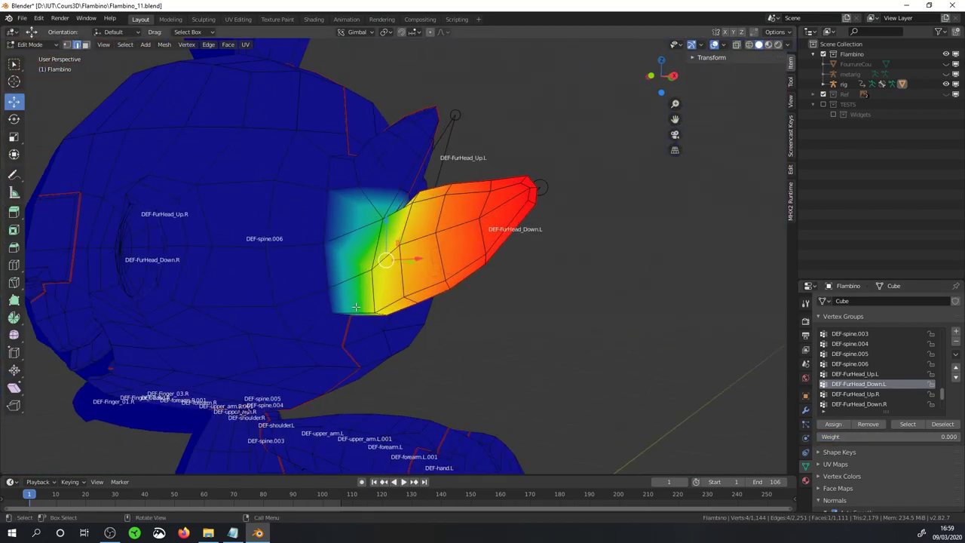
pyautogui.moveTo(328, 265)
pyautogui.mouseDown(button='middle')
pyautogui.moveTo(309, 258)
pyautogui.moveTo(269, 270)
pyautogui.mouseUp(button='middle')
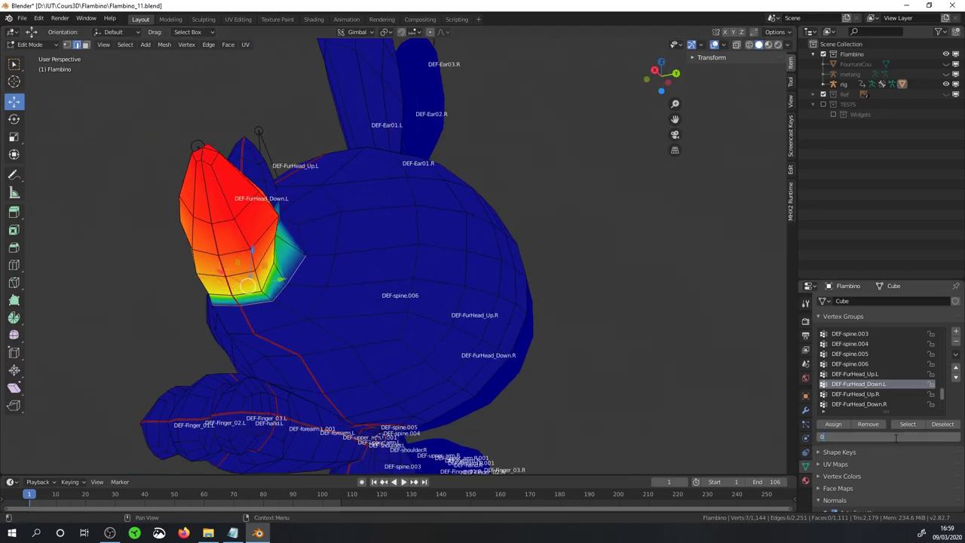
pyautogui.scroll(3, 301, 249)
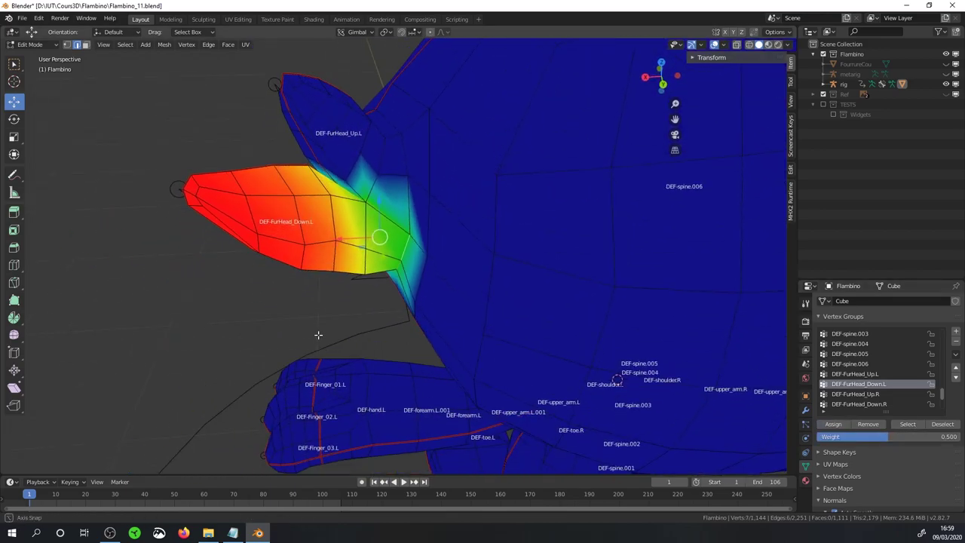
pyautogui.moveTo(318, 334); pyautogui.dragTo(320, 205, button='middle')
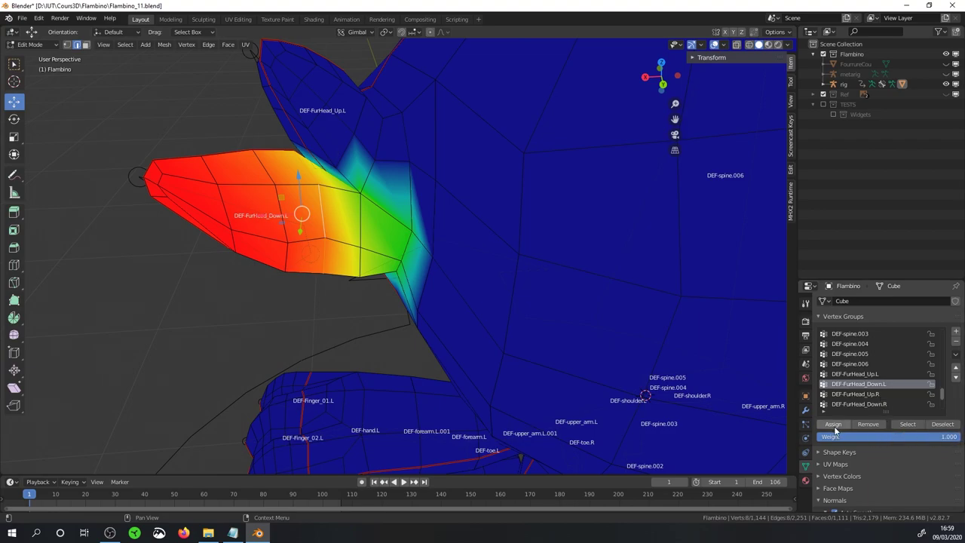
pyautogui.moveTo(399, 290)
pyautogui.mouseDown(button='middle')
pyautogui.moveTo(383, 236)
pyautogui.moveTo(398, 237)
pyautogui.mouseUp(button='middle')
pyautogui.moveTo(442, 294)
pyautogui.mouseDown(button='middle')
pyautogui.moveTo(248, 230)
pyautogui.moveTo(194, 226)
pyautogui.moveTo(334, 334)
pyautogui.moveTo(263, 263)
pyautogui.moveTo(373, 302)
pyautogui.moveTo(389, 254)
pyautogui.mouseUp(button='middle')
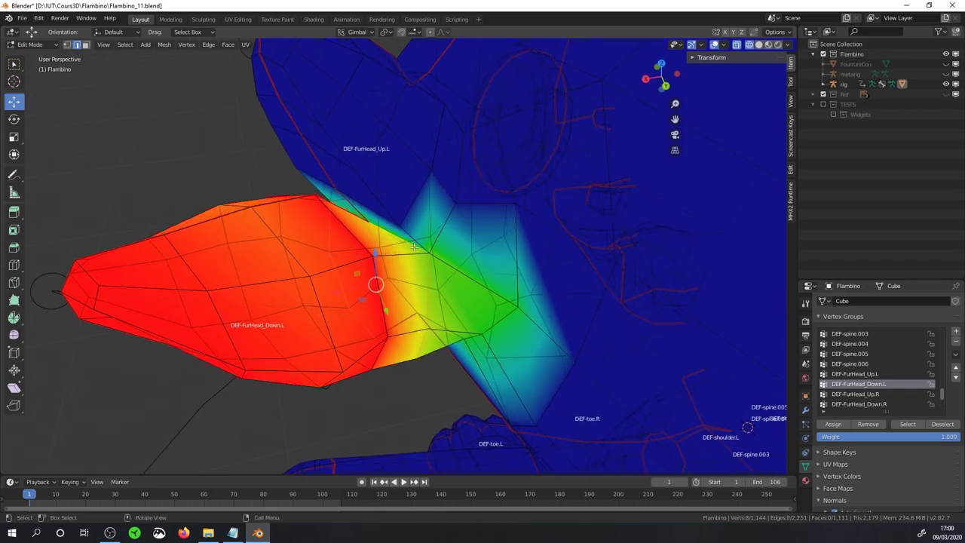
pyautogui.scroll(-2, 525, 286)
pyautogui.scroll(-2, 525, 287)
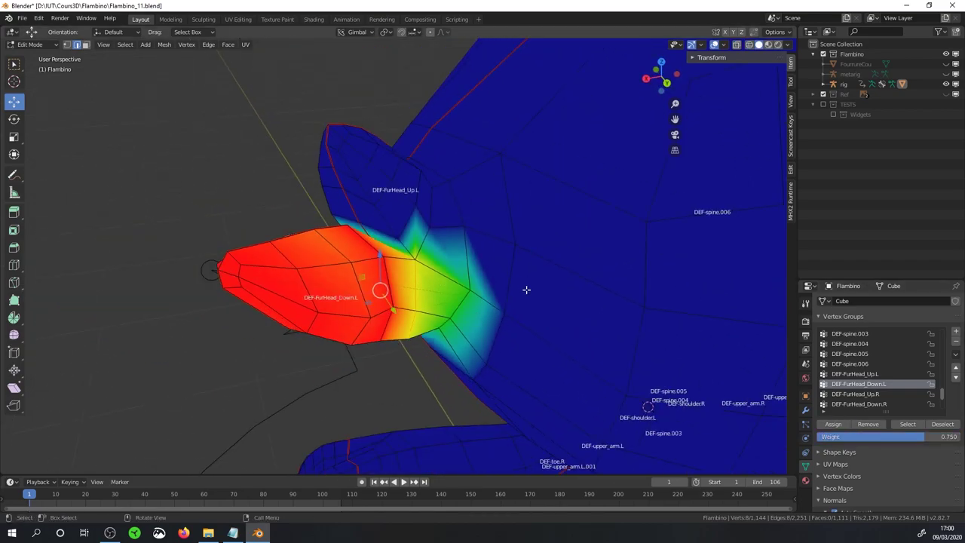
# Show DEF-spine.006, set the Weight value to 0.250, and return Flambino to Object Mode.
pyautogui.click(862, 364)
pyautogui.scroll(1, 379, 291)
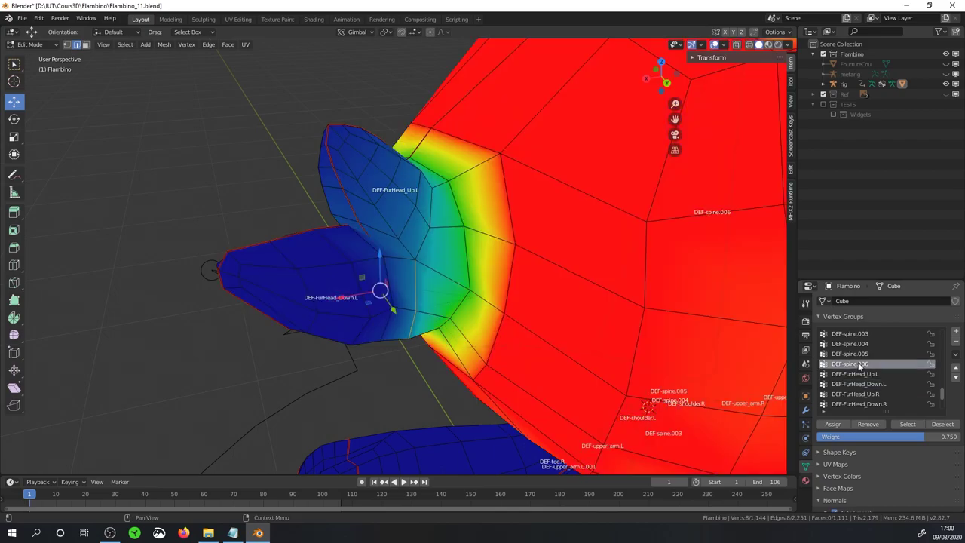
pyautogui.scroll(1, 438, 291)
pyautogui.moveTo(386, 279)
pyautogui.mouseDown(button='middle')
pyautogui.moveTo(479, 243)
pyautogui.moveTo(295, 303)
pyautogui.mouseUp(button='middle')
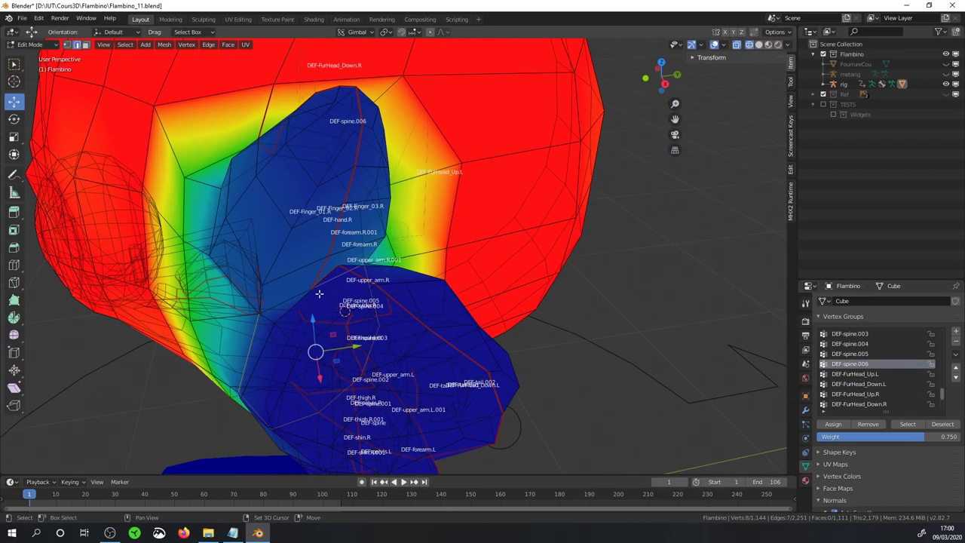
pyautogui.click(927, 436)
pyautogui.write('0')
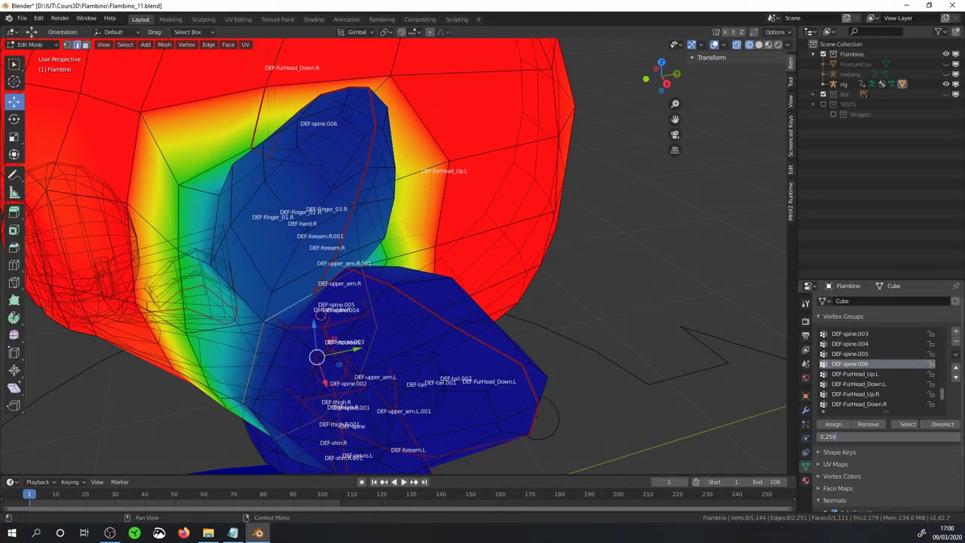
pyautogui.press('Return')
pyautogui.moveTo(528, 294)
pyautogui.mouseDown(button='middle')
pyautogui.moveTo(444, 291)
pyautogui.moveTo(489, 291)
pyautogui.mouseUp(button='middle')
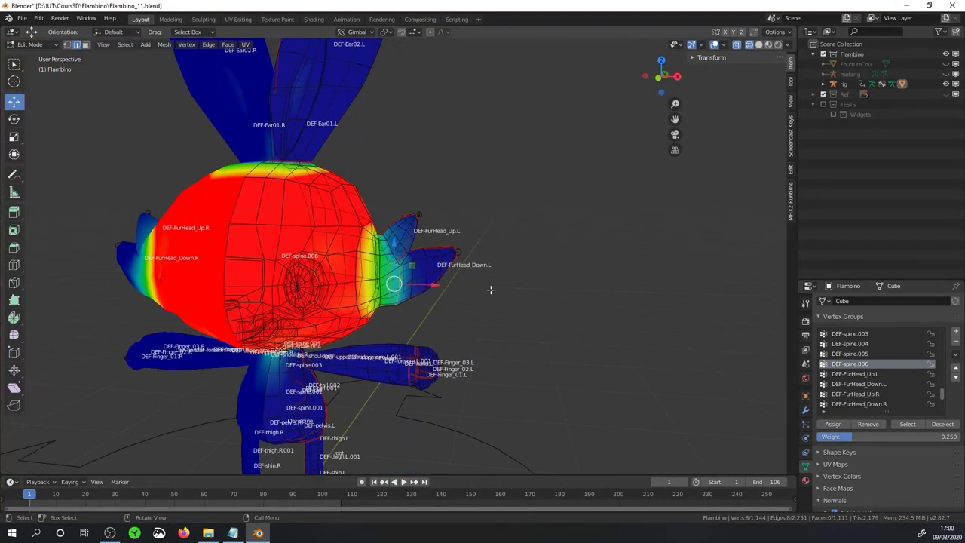
pyautogui.press('Tab')
# Save Flambino_11.blend and switch the viewport to solid shading.
pyautogui.press('z')
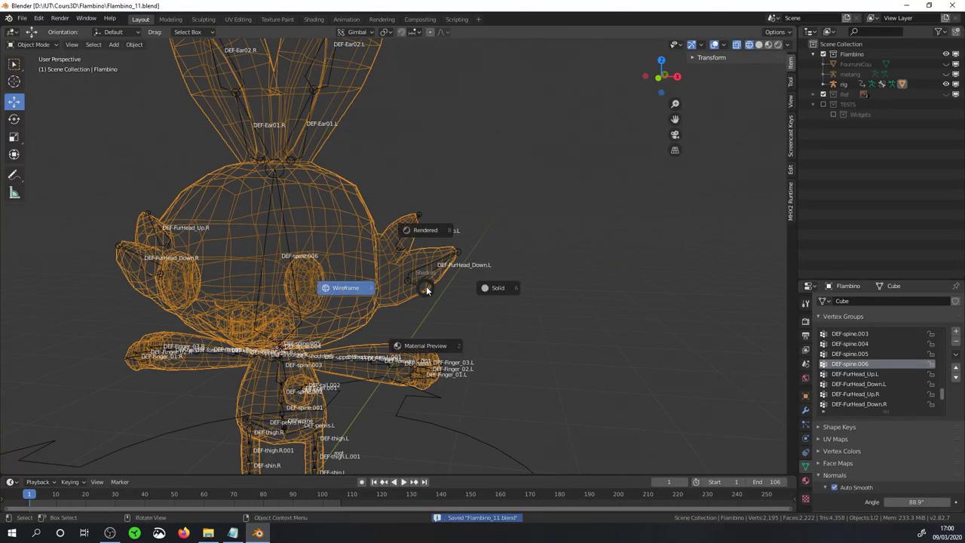
pyautogui.click(495, 286)
pyautogui.hotkey('ctrl', 's')
# Select the rig, hide the deform bones, and show the Torso, Arm IK and Leg IK controls.
pyautogui.click(544, 214)
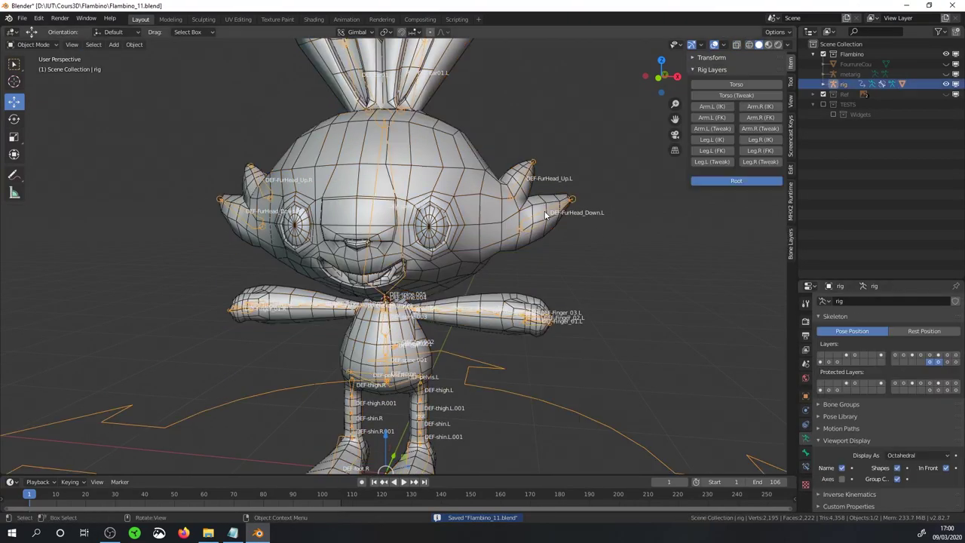
pyautogui.keyDown('shift'); pyautogui.click(937, 362); pyautogui.keyUp('shift')
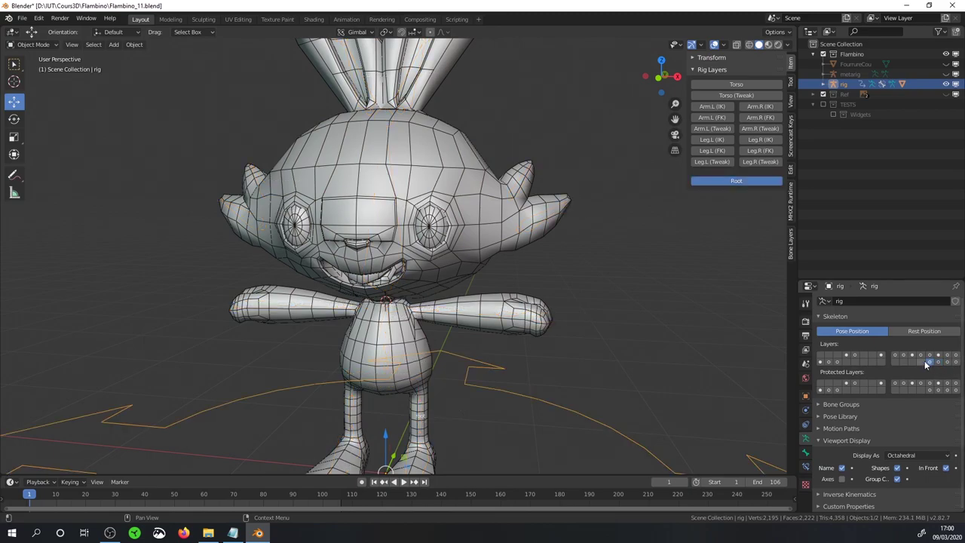
pyautogui.click(718, 84)
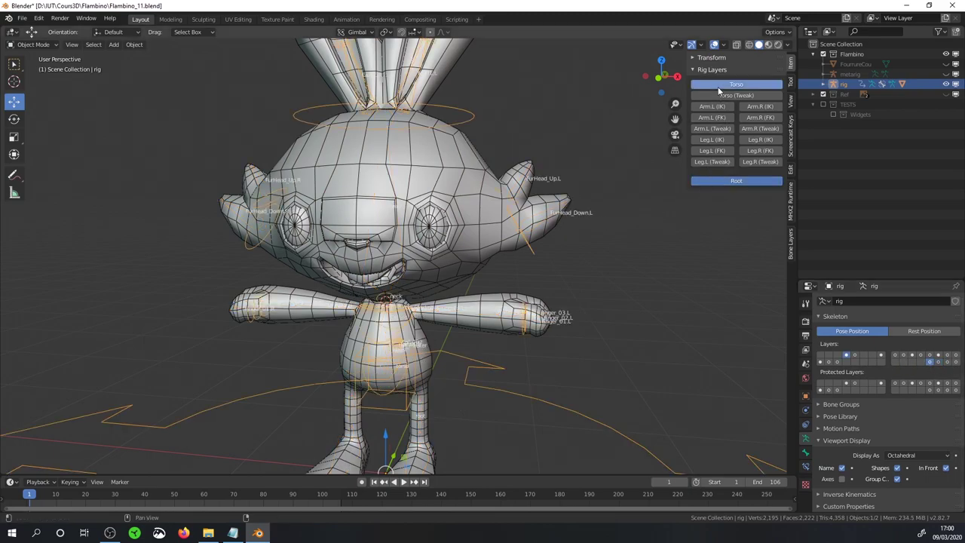
pyautogui.click(711, 108)
pyautogui.click(712, 140)
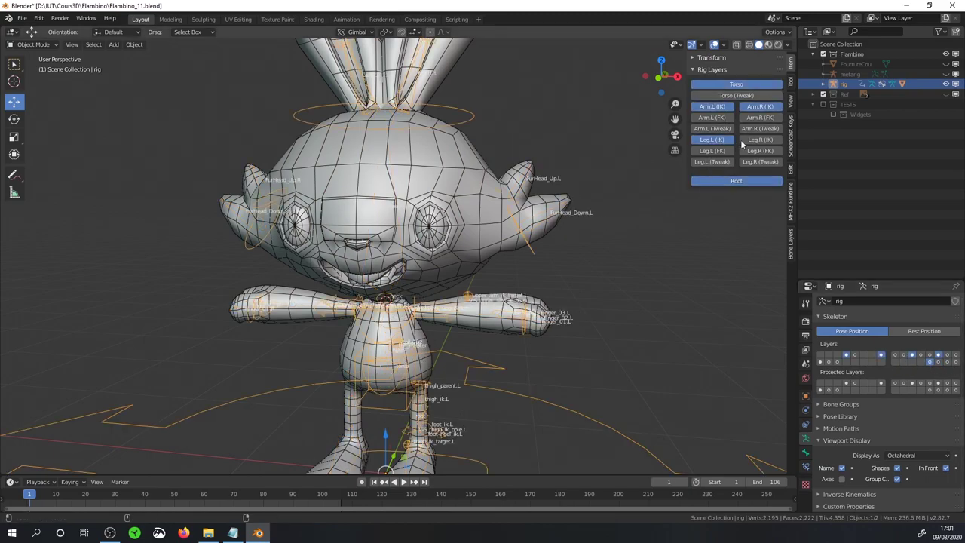
pyautogui.click(759, 139)
# In Pose Mode, rotate the FurHead_Up.L and FurHead_Down.L tuft bones.
pyautogui.hotkey('ctrl', 'Tab')
pyautogui.moveTo(527, 146); pyautogui.dragTo(533, 216, button='middle')
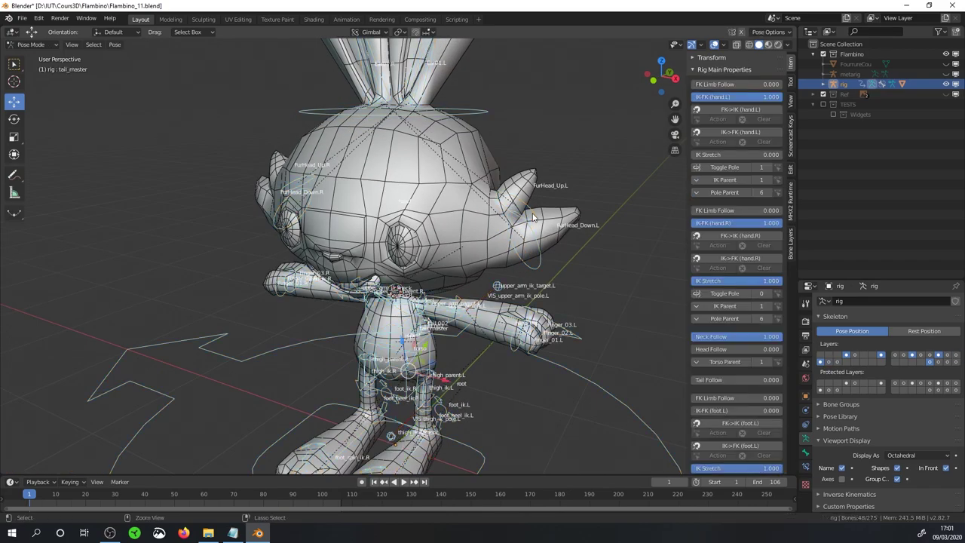
pyautogui.click(533, 216)
pyautogui.press('r')
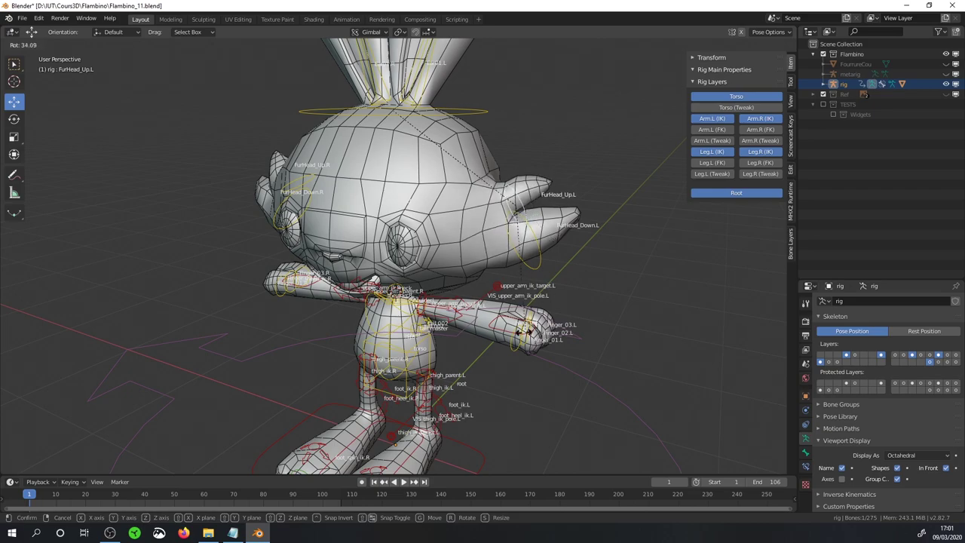
pyautogui.click(553, 262)
pyautogui.click(537, 256)
pyautogui.press('r')
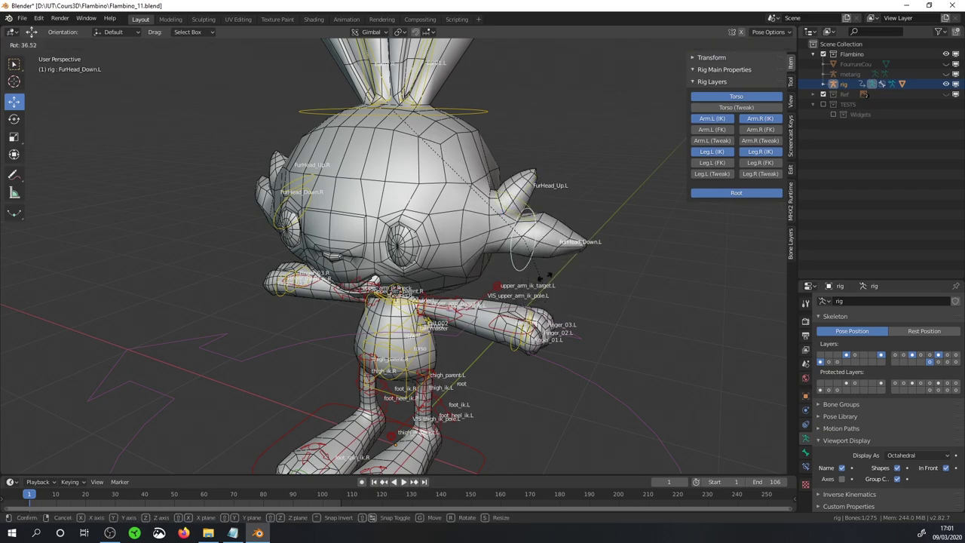
pyautogui.click(549, 283)
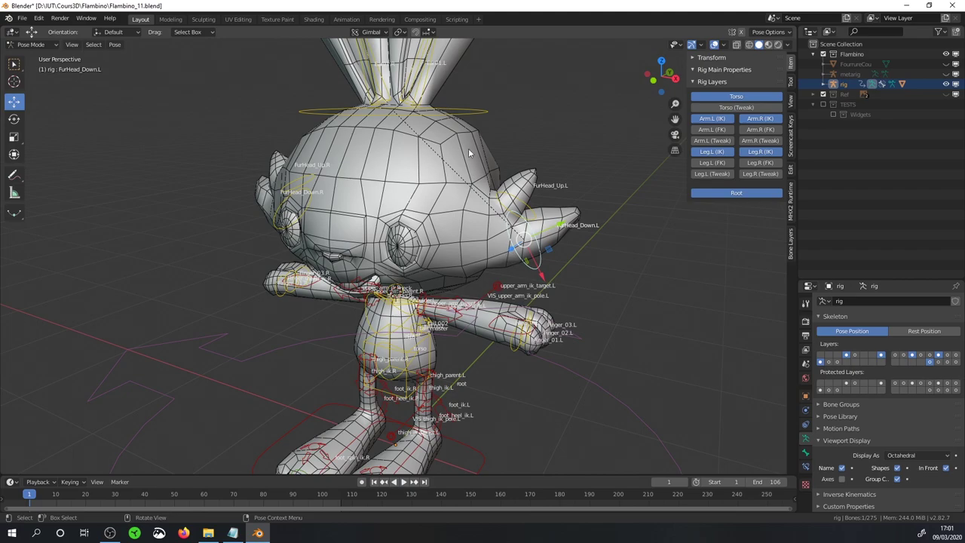
# Try test rotations on the left hand's Finger_01.L bone, cancelling both.
pyautogui.click(471, 115)
pyautogui.moveTo(472, 120); pyautogui.dragTo(447, 324, button='middle')
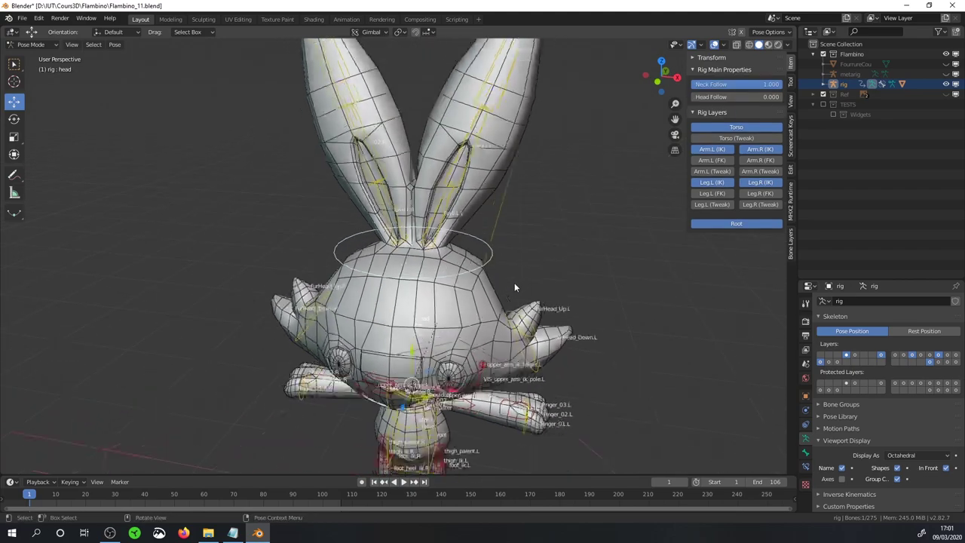
pyautogui.moveTo(480, 372)
pyautogui.mouseDown(button='middle')
pyautogui.moveTo(448, 224)
pyautogui.moveTo(454, 259)
pyautogui.moveTo(490, 264)
pyautogui.moveTo(549, 171)
pyautogui.mouseUp(button='middle')
pyautogui.scroll(3, 512, 267)
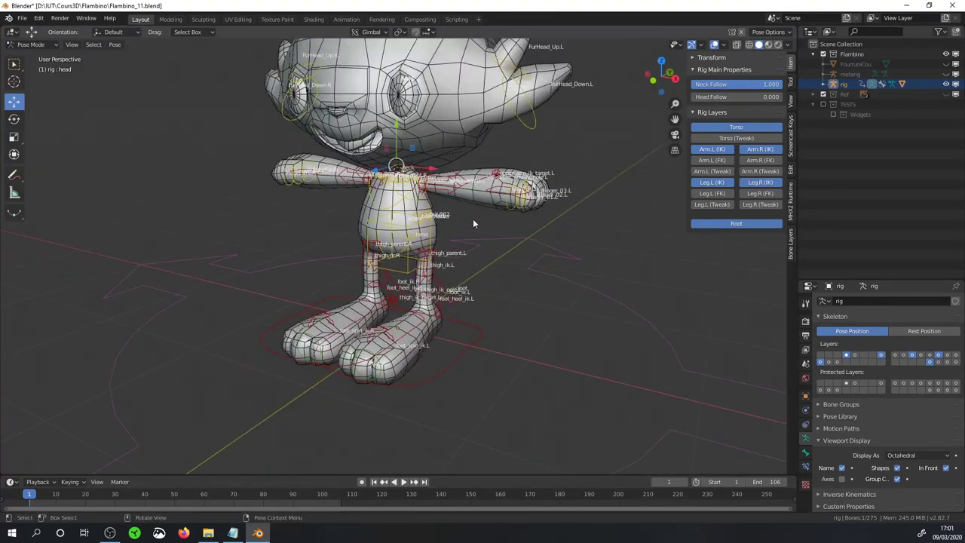
pyautogui.scroll(3, 583, 210)
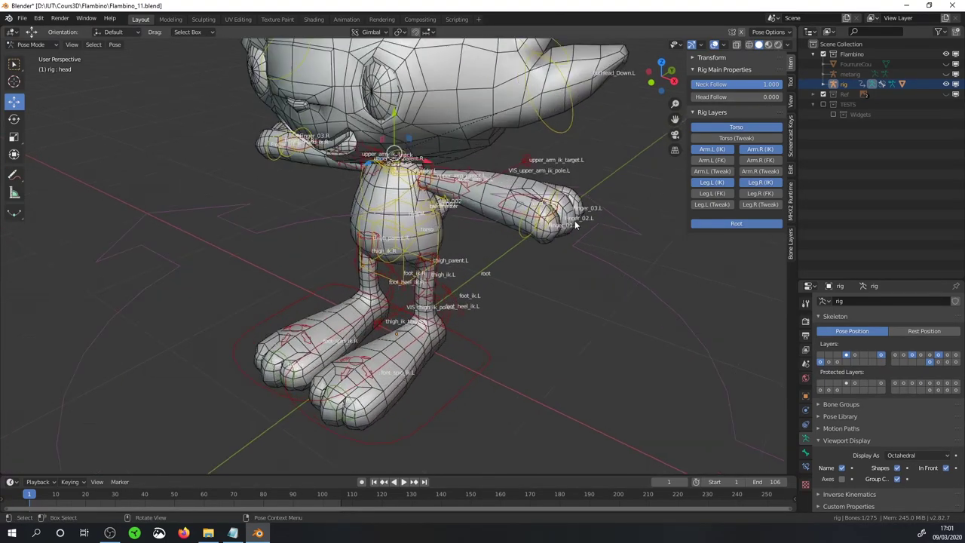
pyautogui.moveTo(583, 210); pyautogui.dragTo(582, 223, button='middle')
pyautogui.click(561, 225)
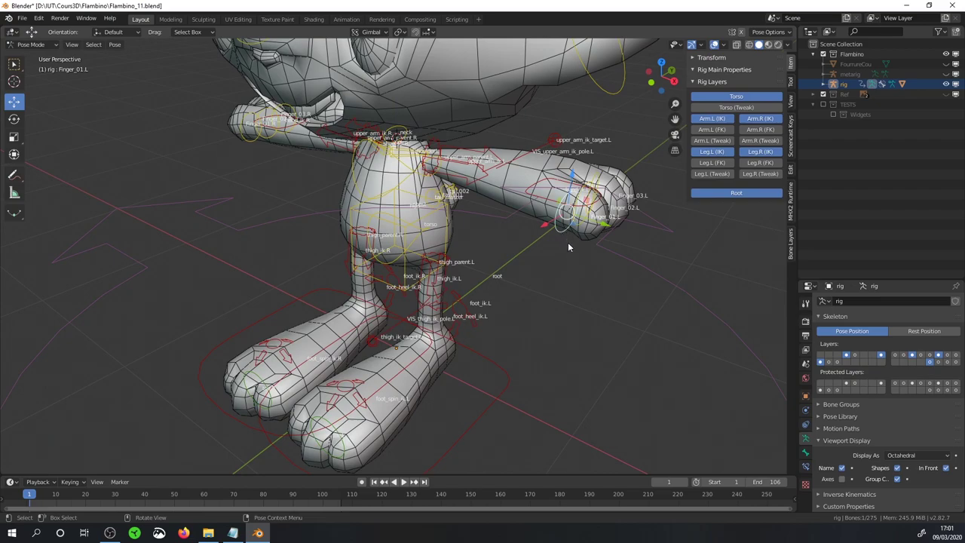
pyautogui.press('r')
pyautogui.rightClick(603, 206)
pyautogui.press('r')
pyautogui.rightClick(595, 218)
# Move the hand_ik.L control toward the torso and set hand.L's IK-FK to 0.
pyautogui.moveTo(595, 218); pyautogui.dragTo(823, 202, button='middle')
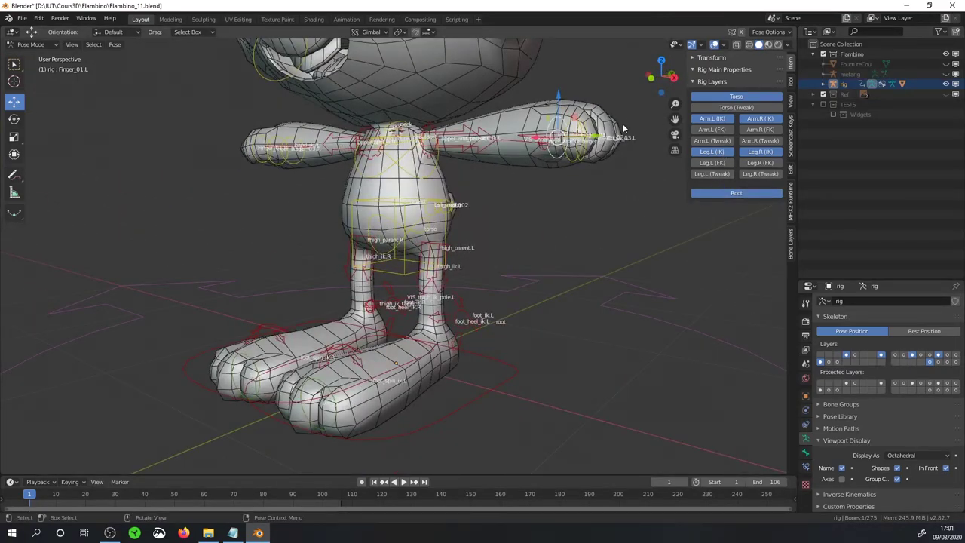
pyautogui.moveTo(670, 139); pyautogui.dragTo(571, 184, button='middle')
pyautogui.moveTo(513, 202); pyautogui.dragTo(448, 234)
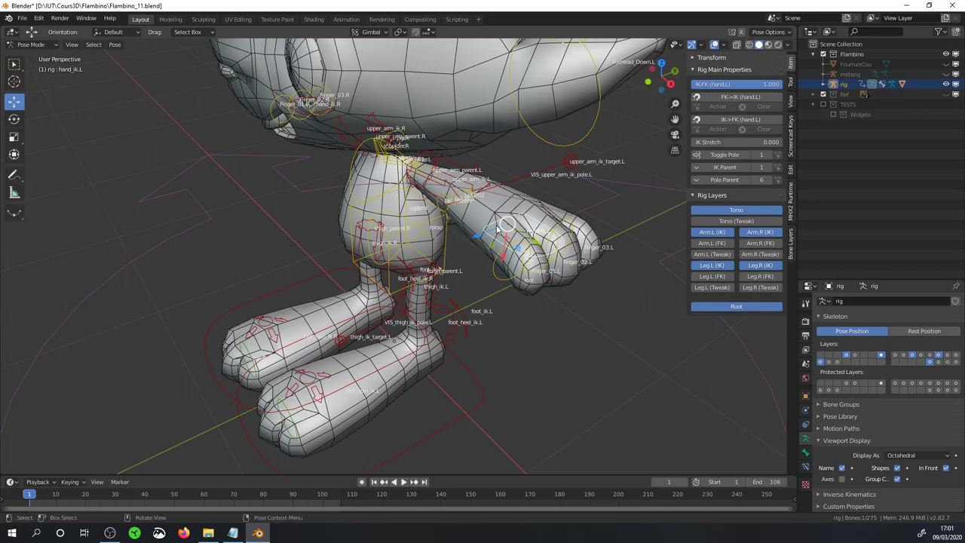
pyautogui.moveTo(753, 84); pyautogui.dragTo(701, 85)
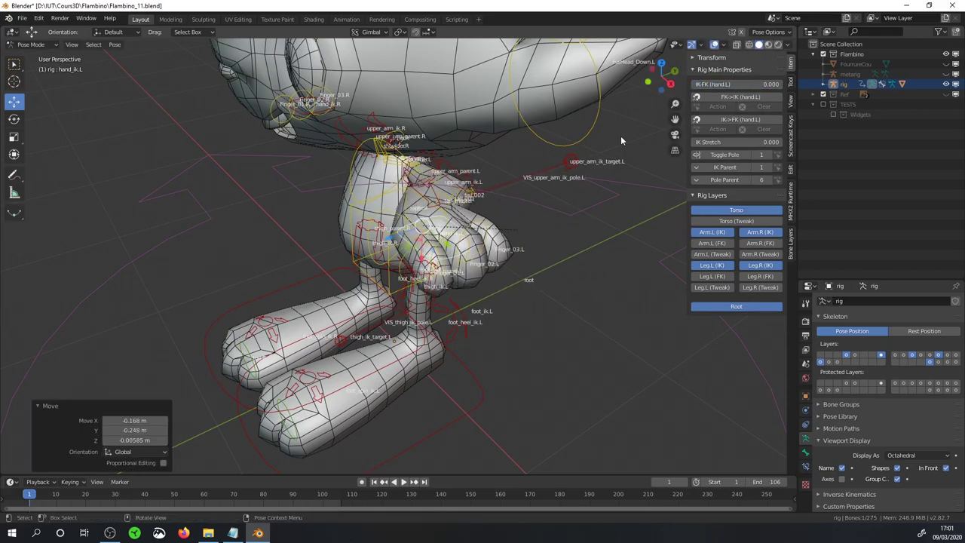
pyautogui.moveTo(620, 136); pyautogui.dragTo(768, 107, button='middle')
pyautogui.moveTo(570, 140)
pyautogui.mouseDown(button='middle')
pyautogui.moveTo(561, 197)
pyautogui.moveTo(544, 144)
pyautogui.mouseUp(button='middle')
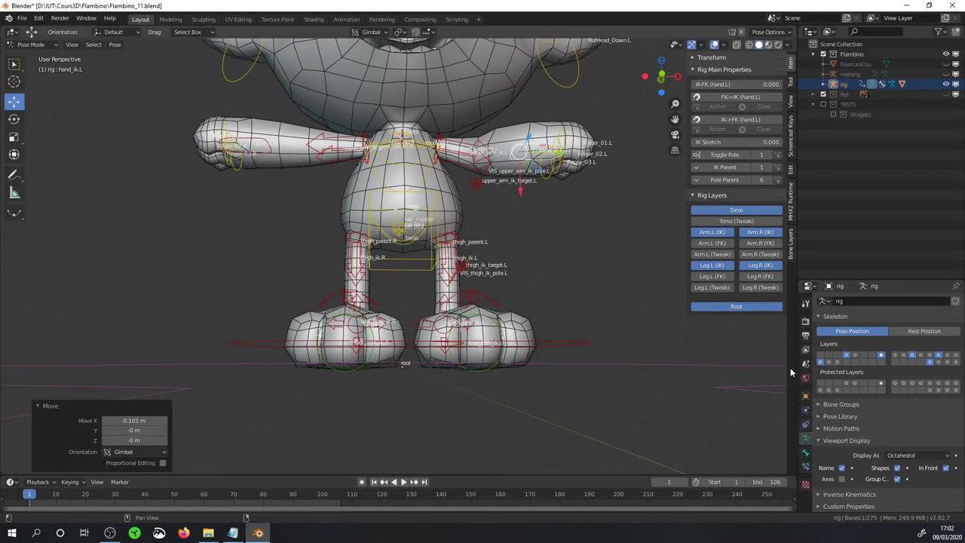
# Select the Flambino mesh, turn off its wireframe overlay, and return the rig to Pose Mode.
pyautogui.hotkey('ctrl', 'Tab')
pyautogui.click(516, 142)
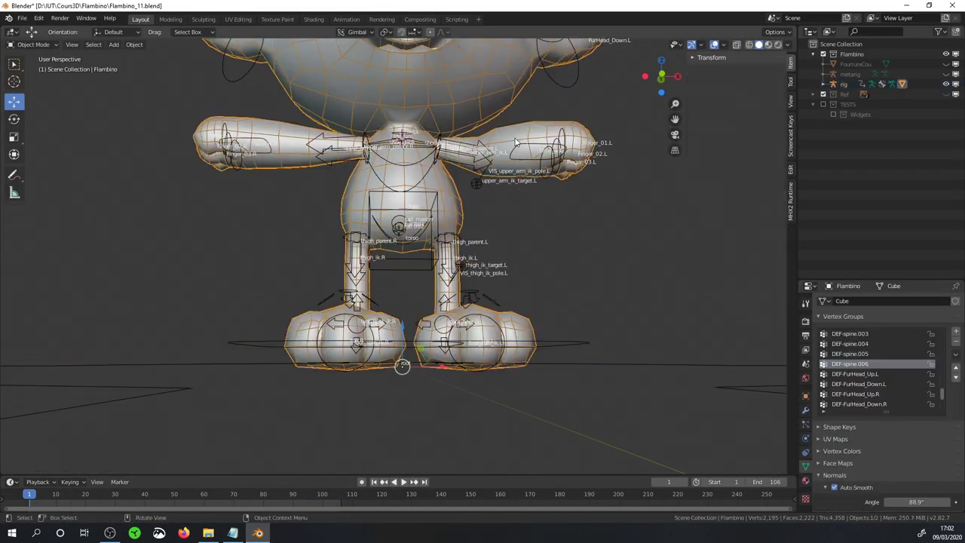
pyautogui.click(805, 410)
pyautogui.click(885, 356)
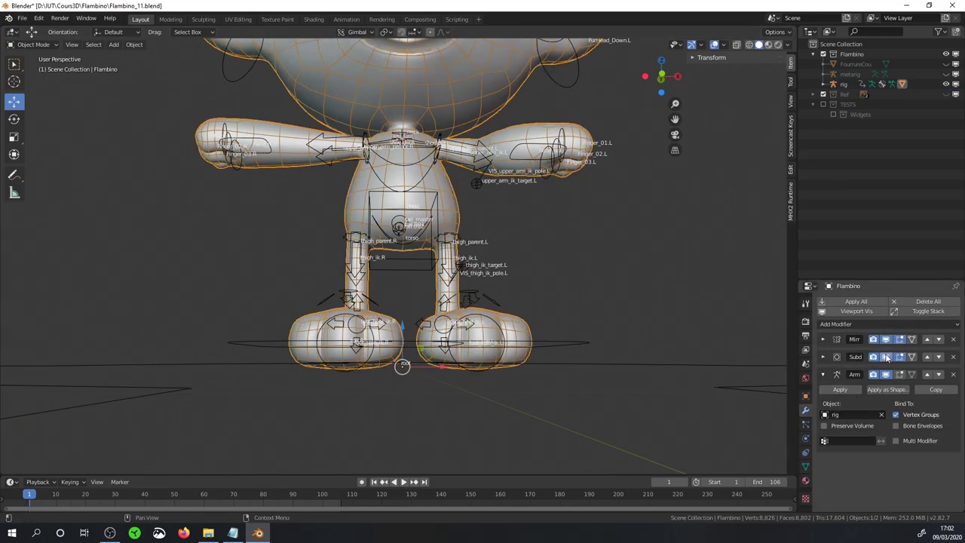
pyautogui.click(725, 45)
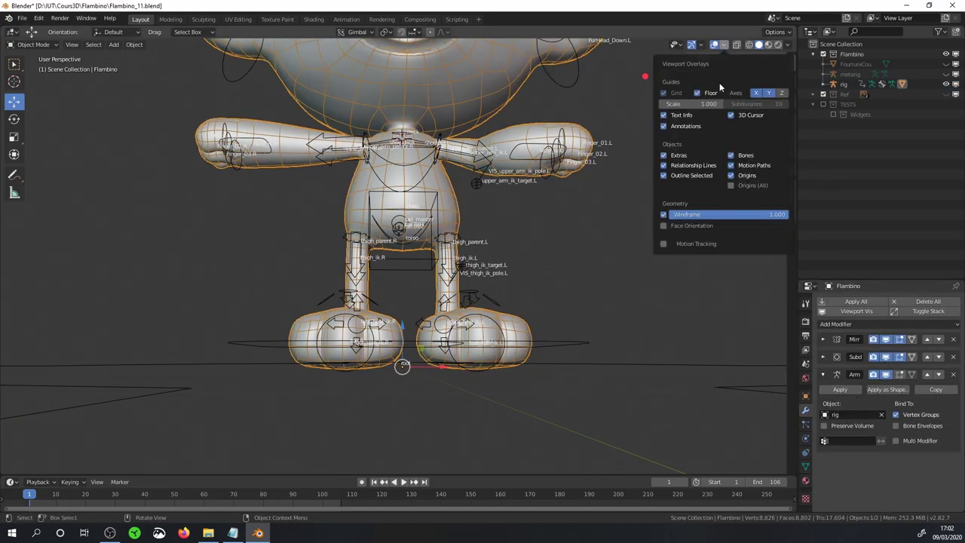
pyautogui.click(662, 214)
pyautogui.moveTo(573, 227)
pyautogui.mouseDown(button='middle')
pyautogui.moveTo(531, 249)
pyautogui.moveTo(519, 223)
pyautogui.mouseUp(button='middle')
pyautogui.click(531, 249)
pyautogui.hotkey('ctrl', 'Tab')
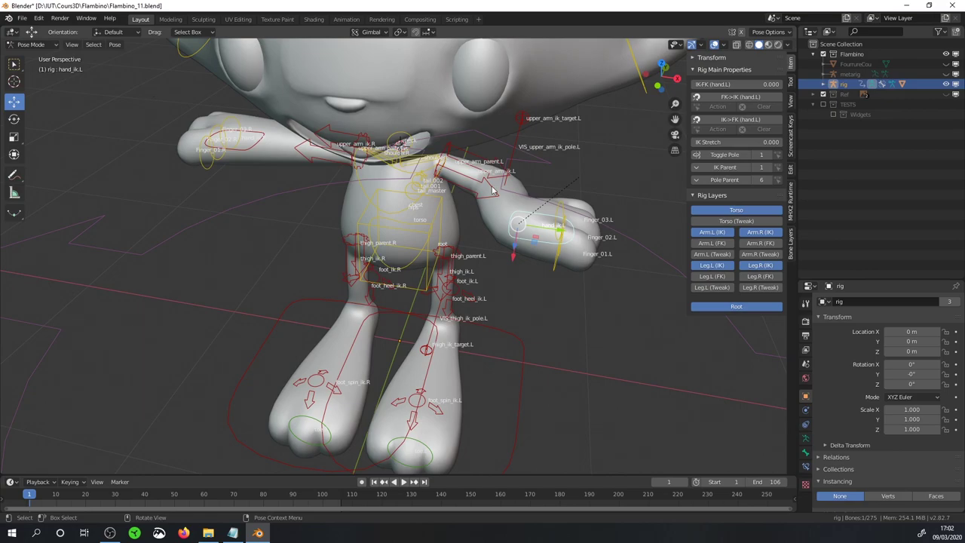
# Enable the Arm.L (Tweak) rig layer to show the left arm tweak controls.
pyautogui.press('Tab')
pyautogui.press('Tab')
pyautogui.moveTo(556, 199)
pyautogui.mouseDown(button='middle')
pyautogui.moveTo(527, 202)
pyautogui.moveTo(643, 164)
pyautogui.mouseUp(button='middle')
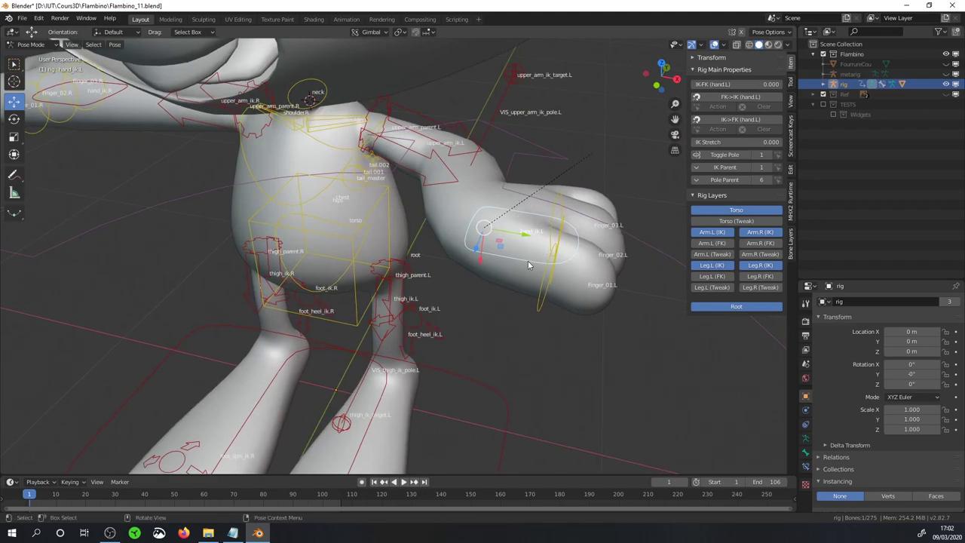
pyautogui.moveTo(528, 264); pyautogui.dragTo(603, 269, button='middle')
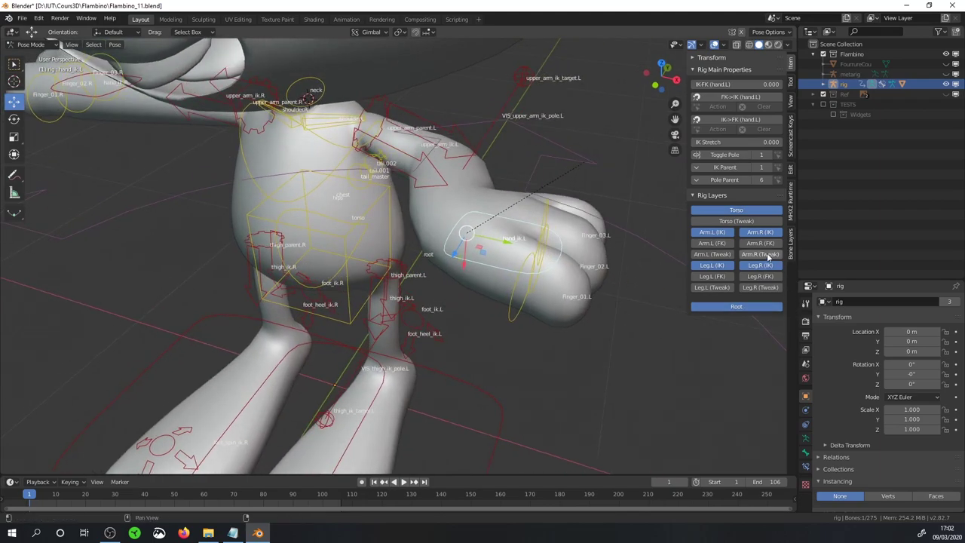
pyautogui.click(712, 254)
pyautogui.moveTo(528, 211)
pyautogui.mouseDown(button='middle')
pyautogui.moveTo(269, 168)
pyautogui.moveTo(434, 144)
pyautogui.moveTo(483, 43)
pyautogui.moveTo(422, 452)
pyautogui.moveTo(379, 460)
pyautogui.moveTo(308, 447)
pyautogui.moveTo(323, 183)
pyautogui.mouseUp(button='middle')
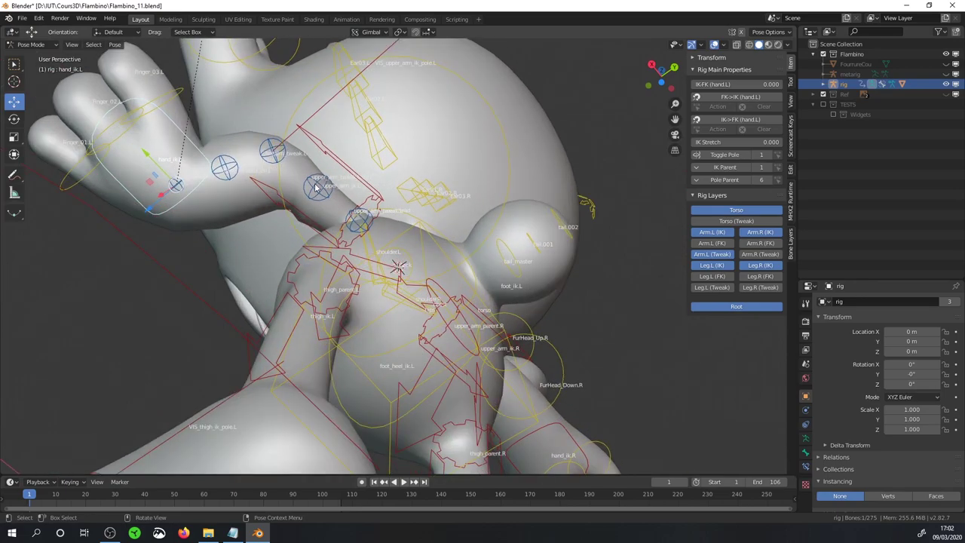
# Move the left upper arm and forearm tweak bones with G to bend the arm.
pyautogui.click(323, 184)
pyautogui.press('g')
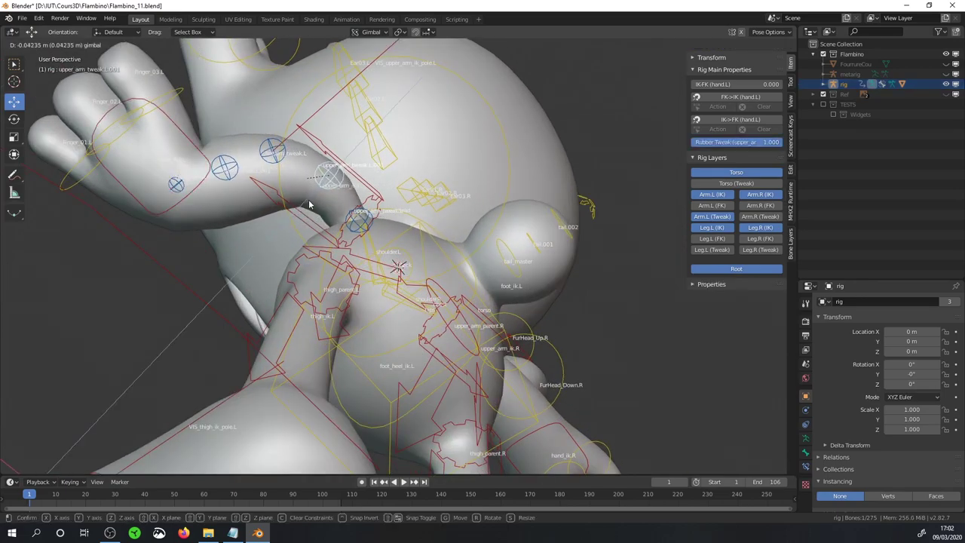
pyautogui.click(308, 203)
pyautogui.click(224, 166)
pyautogui.press('g')
pyautogui.click(238, 192)
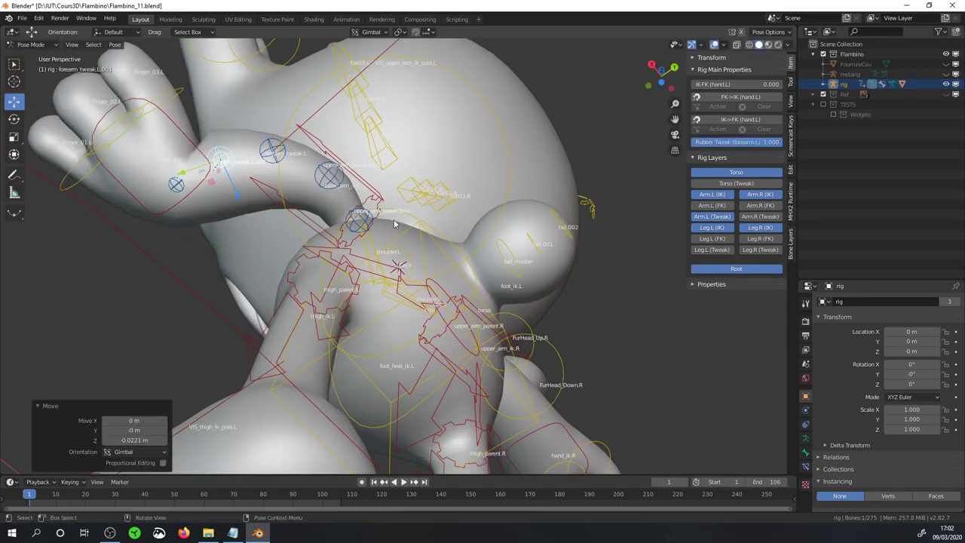
# Rotate hand_ik.L 84.9° about X, then select the foot_heel_ik.R heel control.
pyautogui.moveTo(394, 217)
pyautogui.mouseDown(button='middle')
pyautogui.moveTo(366, 223)
pyautogui.moveTo(224, 113)
pyautogui.mouseUp(button='middle')
pyautogui.click(369, 220)
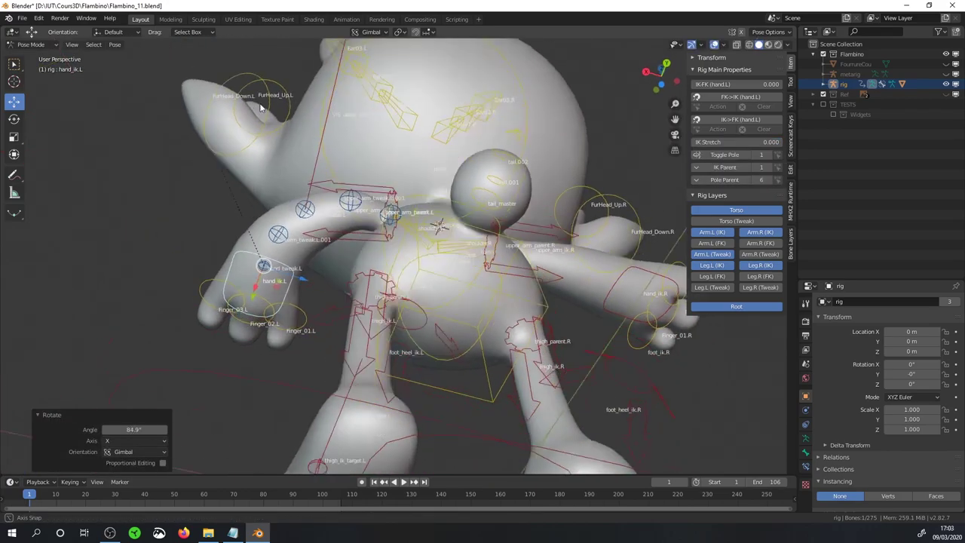
pyautogui.moveTo(370, 226); pyautogui.dragTo(369, 254, button='middle')
pyautogui.click(338, 379)
pyautogui.moveTo(337, 379); pyautogui.dragTo(443, 375, button='middle')
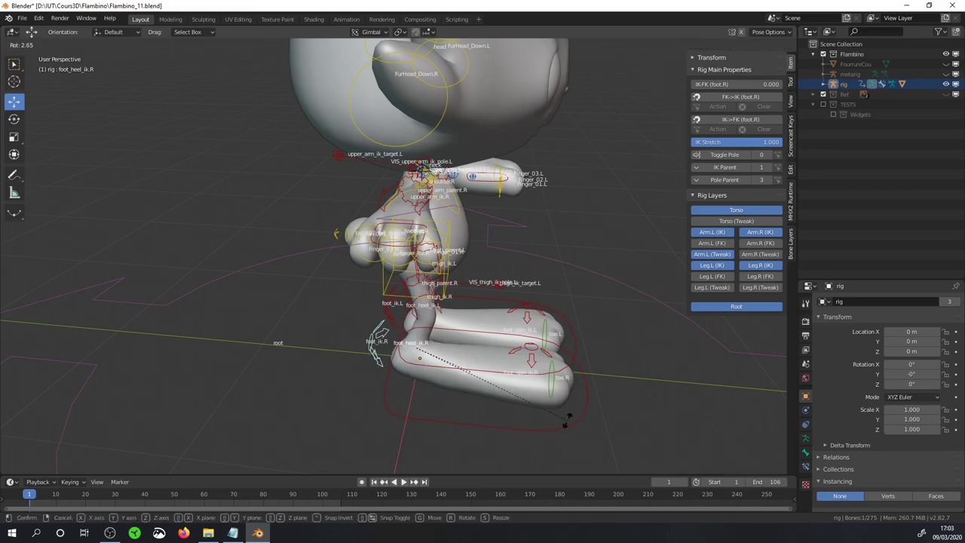
# Rotate the right heel control 11.2° about Y and reselect foot_heel_ik.R.
pyautogui.moveTo(565, 415)
pyautogui.mouseDown(button='middle')
pyautogui.moveTo(478, 280)
pyautogui.moveTo(437, 256)
pyautogui.moveTo(425, 235)
pyautogui.mouseUp(button='middle')
pyautogui.press('r')
pyautogui.press('y')
pyautogui.click(467, 303)
pyautogui.click(413, 257)
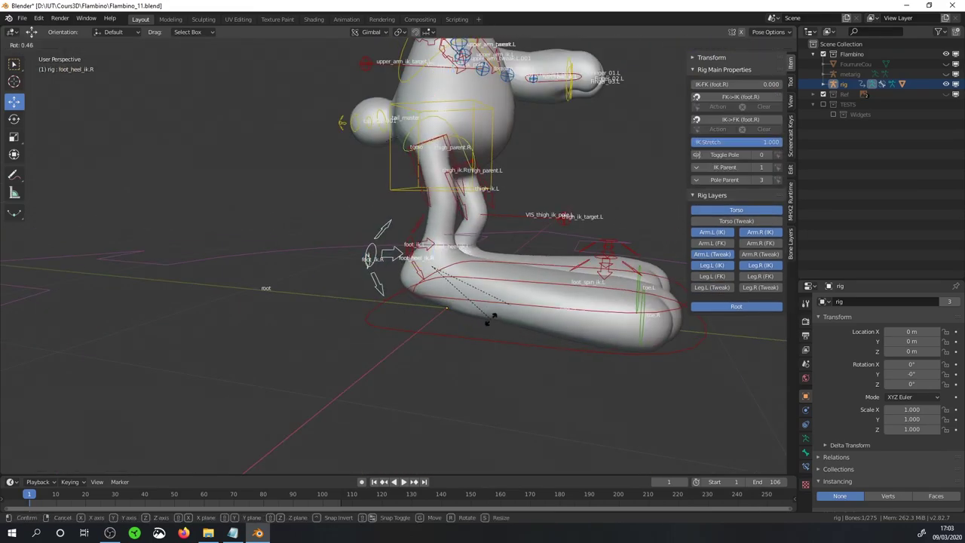
pyautogui.scroll(3, 538, 200)
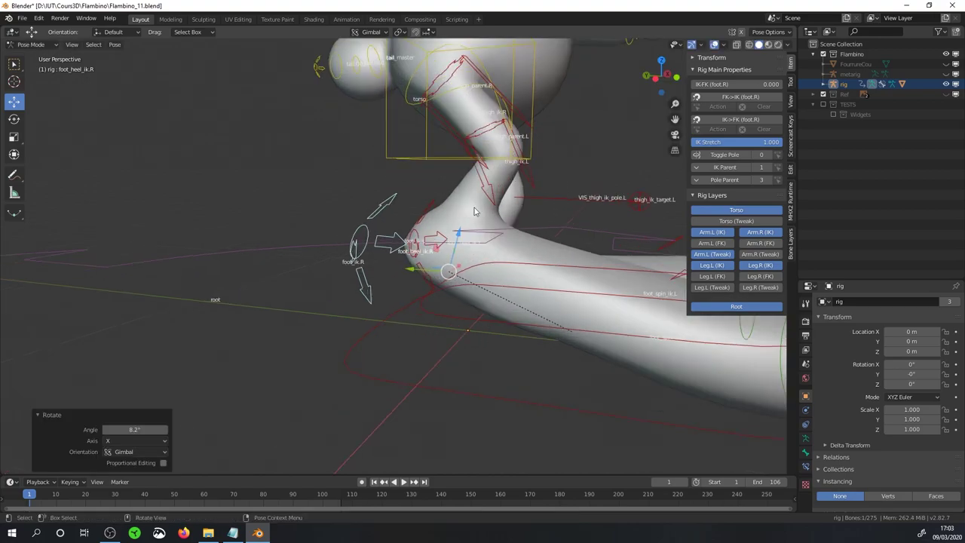
# Show the Leg.R (Tweak) layer and nudge shin_tweak.R.001 slightly to test leg deformation.
pyautogui.click(760, 276)
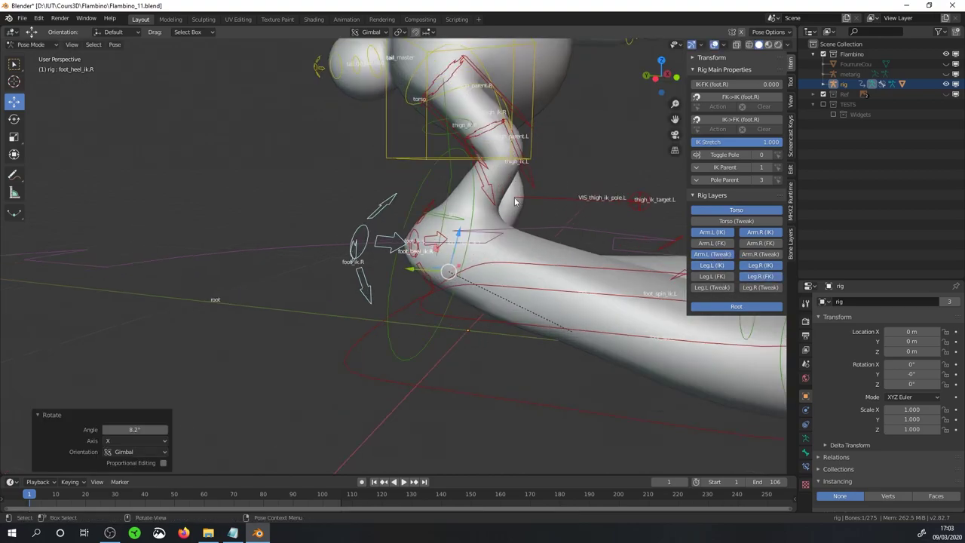
pyautogui.click(760, 287)
pyautogui.click(491, 185)
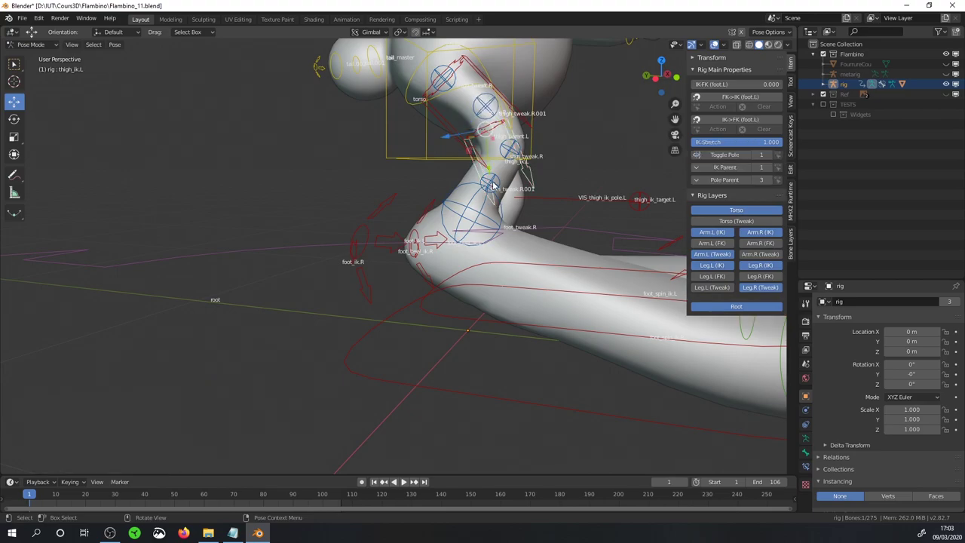
pyautogui.click(491, 188)
pyautogui.moveTo(490, 188); pyautogui.dragTo(489, 193)
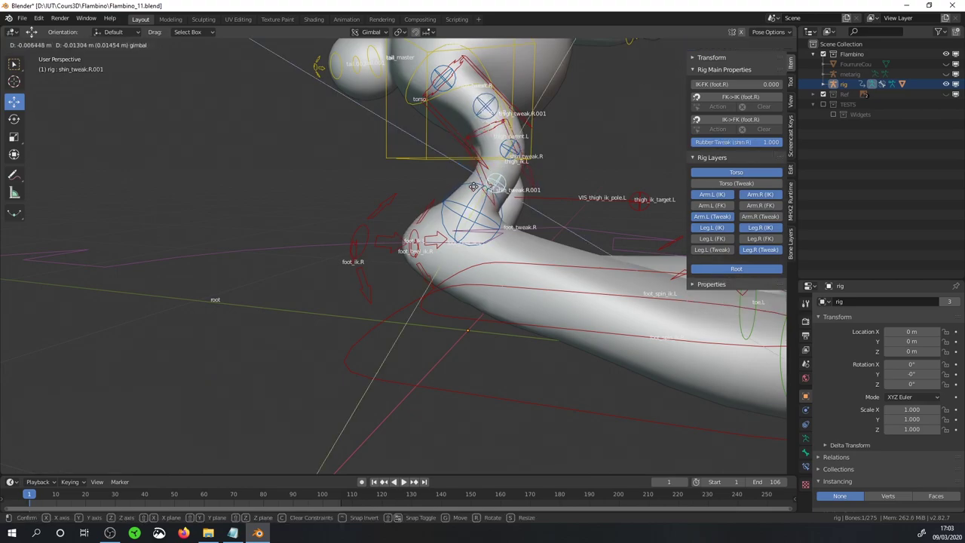
pyautogui.moveTo(488, 193)
pyautogui.mouseDown(button='middle')
pyautogui.moveTo(560, 236)
pyautogui.moveTo(493, 198)
pyautogui.mouseUp(button='middle')
pyautogui.moveTo(493, 198)
pyautogui.mouseDown()
pyautogui.moveTo(486, 195)
pyautogui.moveTo(495, 197)
pyautogui.mouseUp()
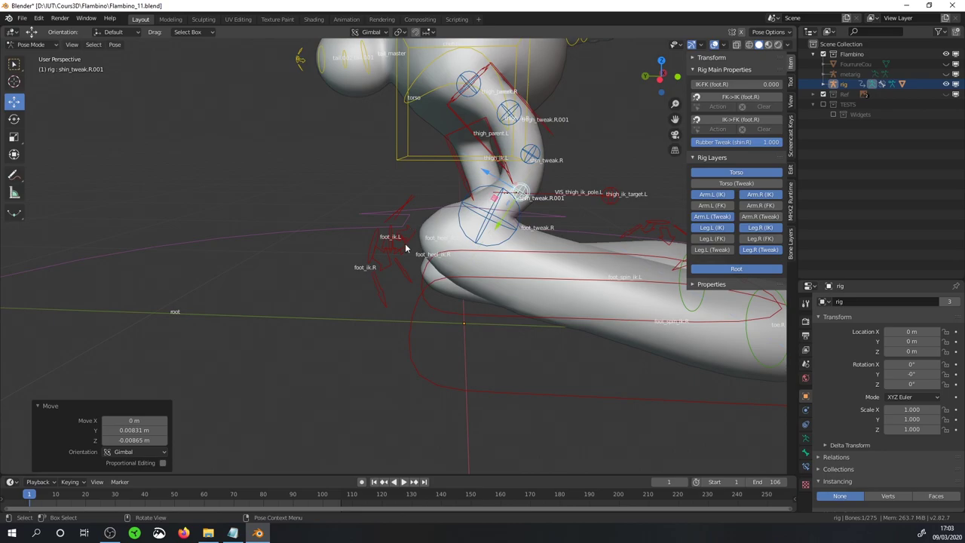
# Select the right foot spin control and inspect the legs from above and front.
pyautogui.scroll(-4, 405, 249)
pyautogui.moveTo(534, 252); pyautogui.dragTo(530, 338, button='middle')
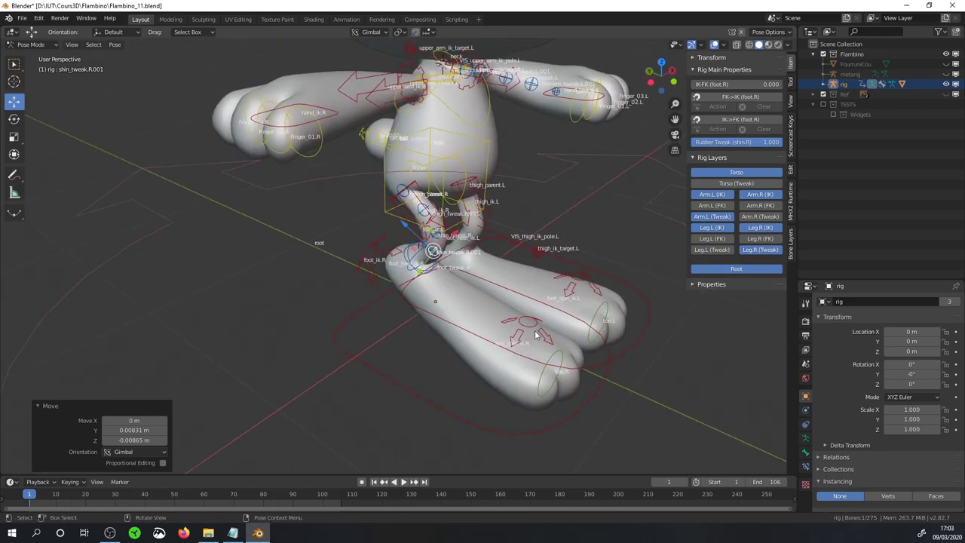
pyautogui.click(535, 334)
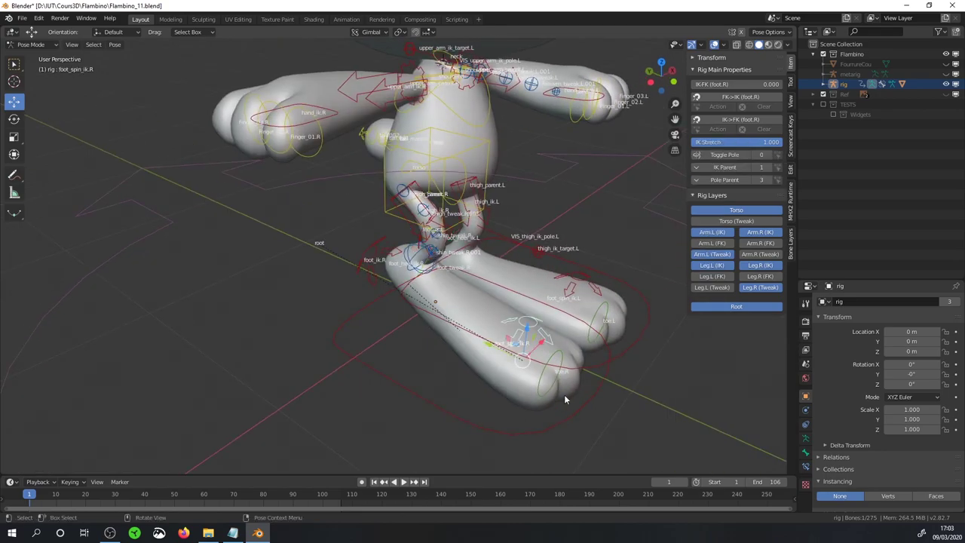
pyautogui.moveTo(563, 400)
pyautogui.mouseDown(button='middle')
pyautogui.moveTo(491, 277)
pyautogui.moveTo(431, 271)
pyautogui.mouseUp(button='middle')
pyautogui.scroll(-2, 491, 277)
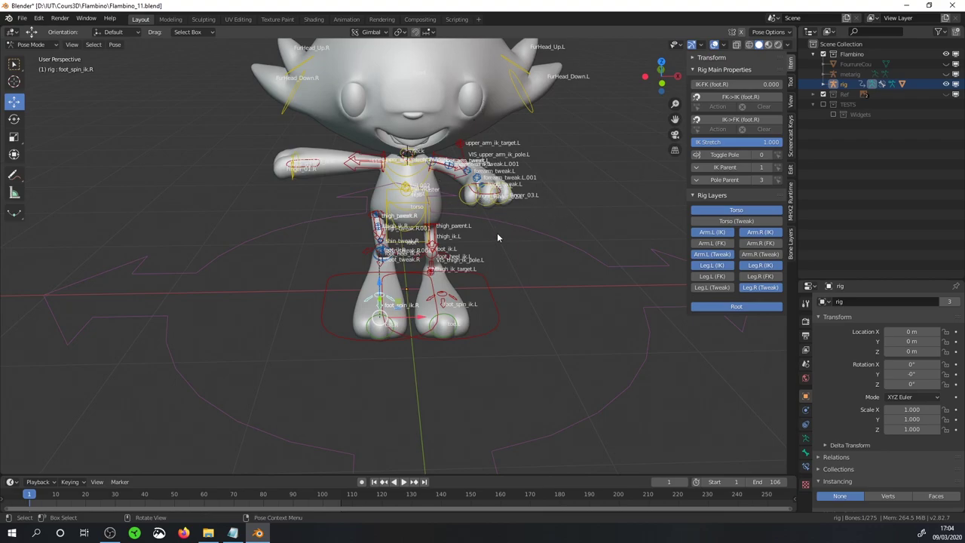
pyautogui.moveTo(496, 237)
pyautogui.mouseDown(button='middle')
pyautogui.moveTo(521, 233)
pyautogui.moveTo(471, 207)
pyautogui.moveTo(445, 227)
pyautogui.mouseUp(button='middle')
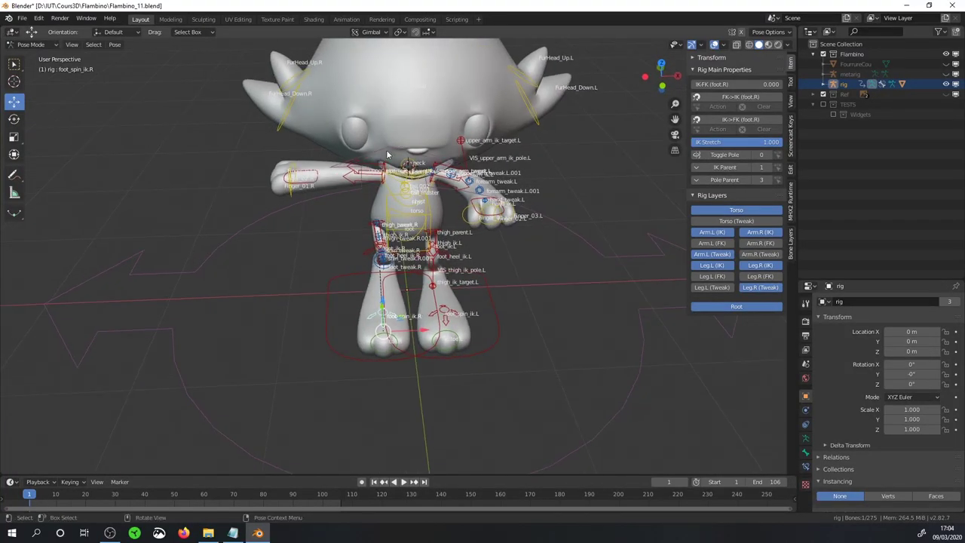
# In the Animation workspace, select the right foot IK control foot_ik.R.
pyautogui.click(346, 19)
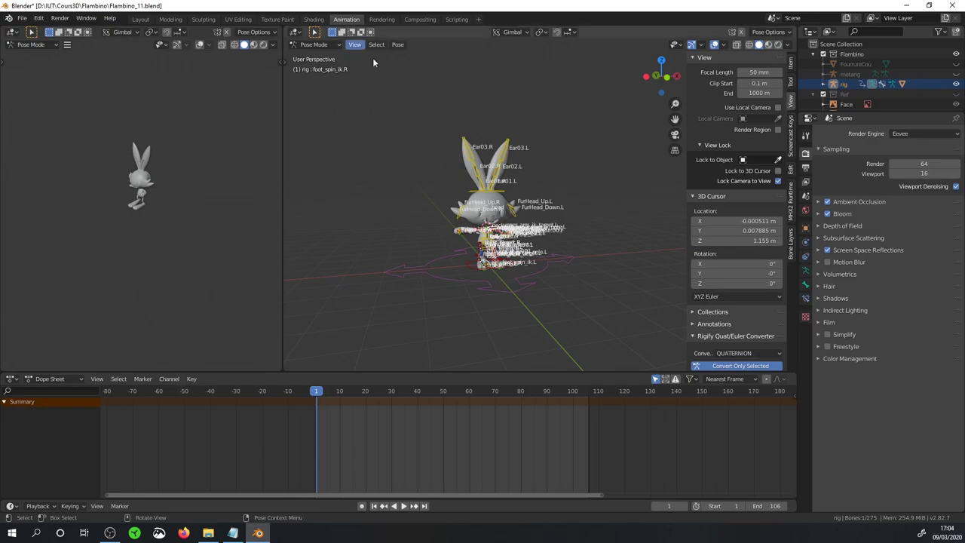
pyautogui.scroll(2, 519, 240)
pyautogui.scroll(1, 505, 218)
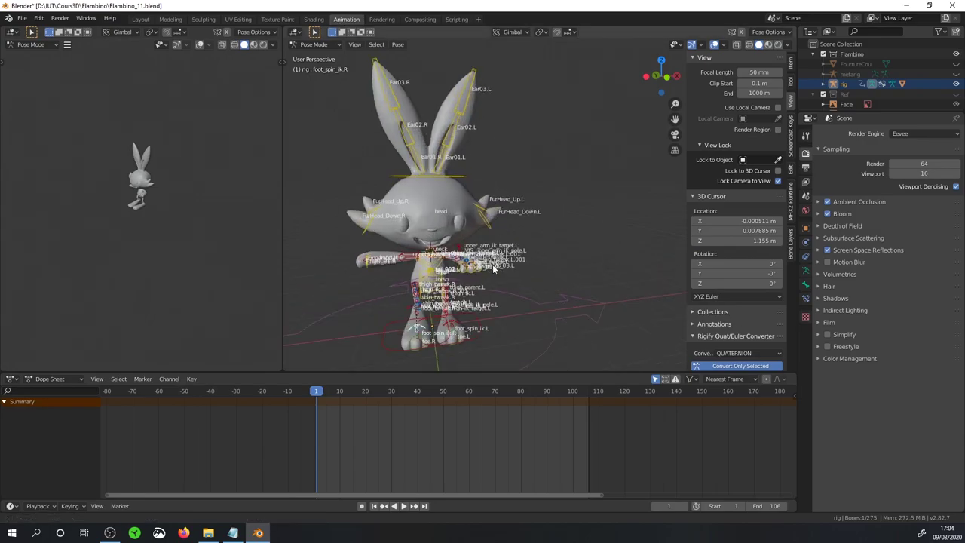
pyautogui.scroll(3, 500, 209)
pyautogui.moveTo(483, 197)
pyautogui.mouseDown(button='middle')
pyautogui.moveTo(530, 236)
pyautogui.moveTo(577, 214)
pyautogui.moveTo(490, 299)
pyautogui.moveTo(503, 288)
pyautogui.mouseUp(button='middle')
pyautogui.click(488, 302)
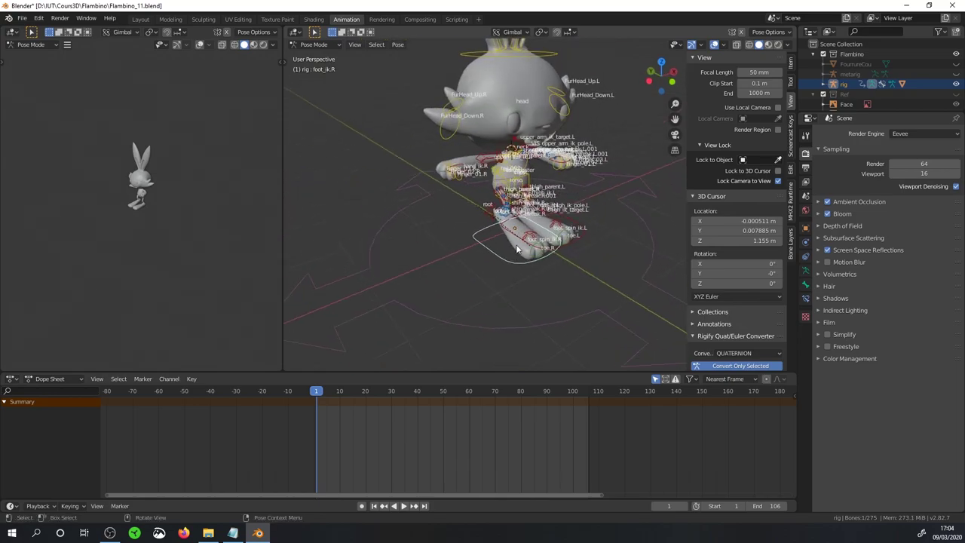
# Insert a LocRot keyframe on foot_ik.R at frame 1, then advance to frame 24.
pyautogui.press('i')
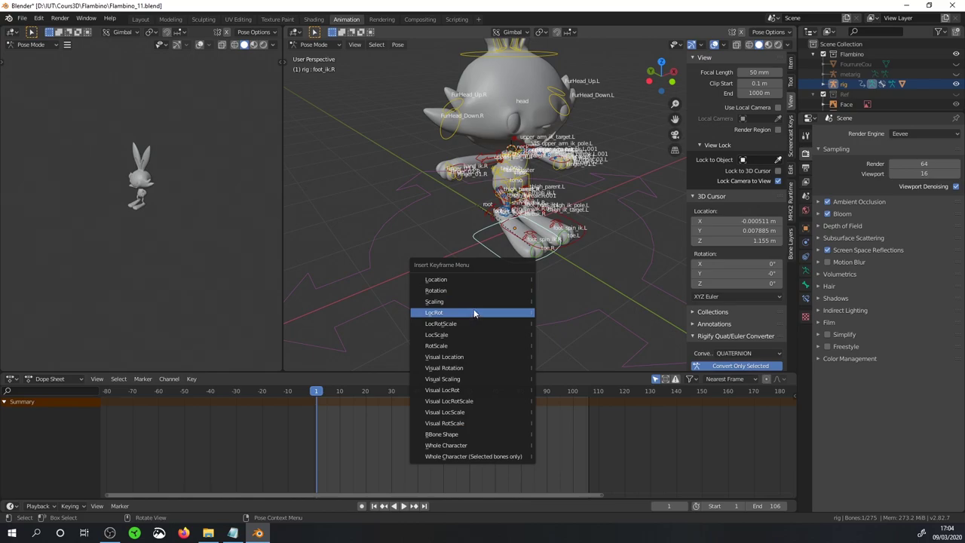
pyautogui.moveTo(510, 242); pyautogui.dragTo(538, 247, button='middle')
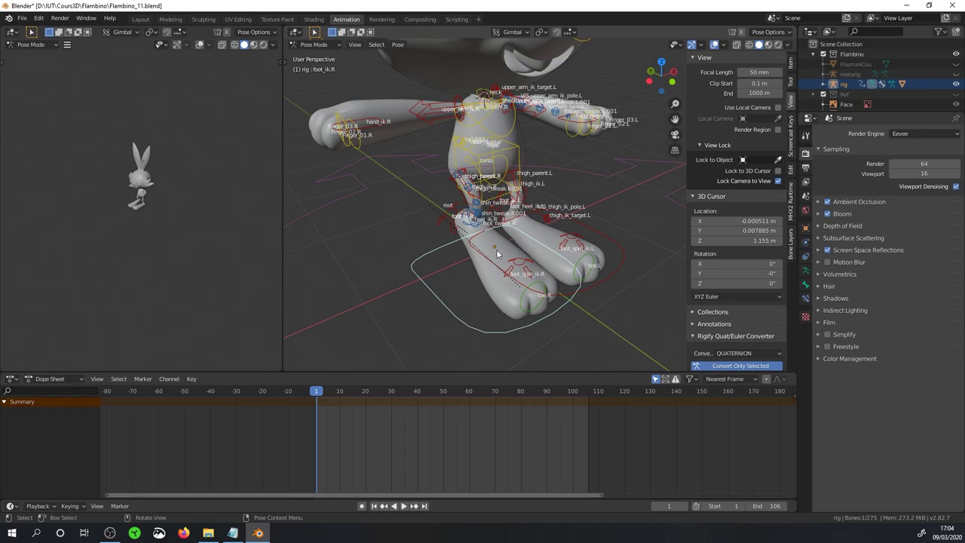
pyautogui.press('i')
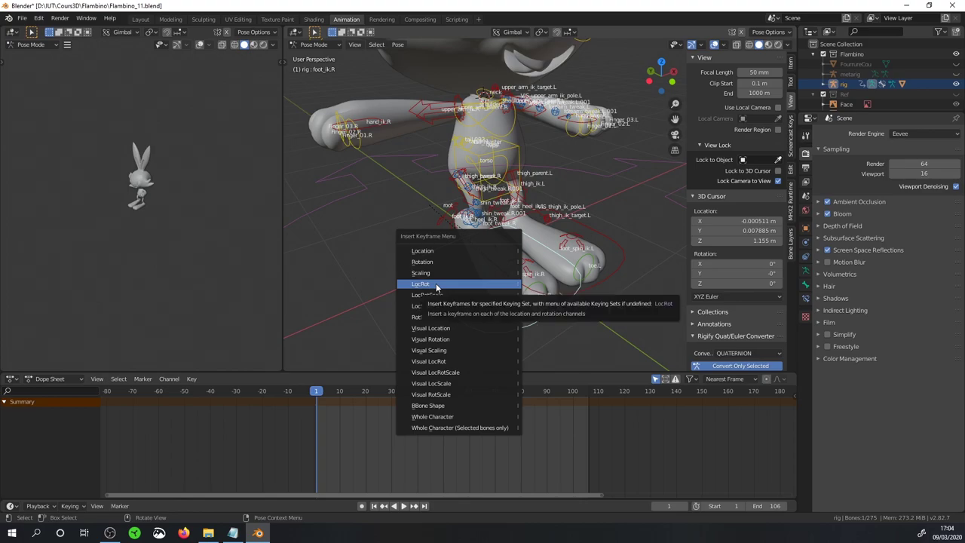
pyautogui.click(436, 287)
pyautogui.press('space')
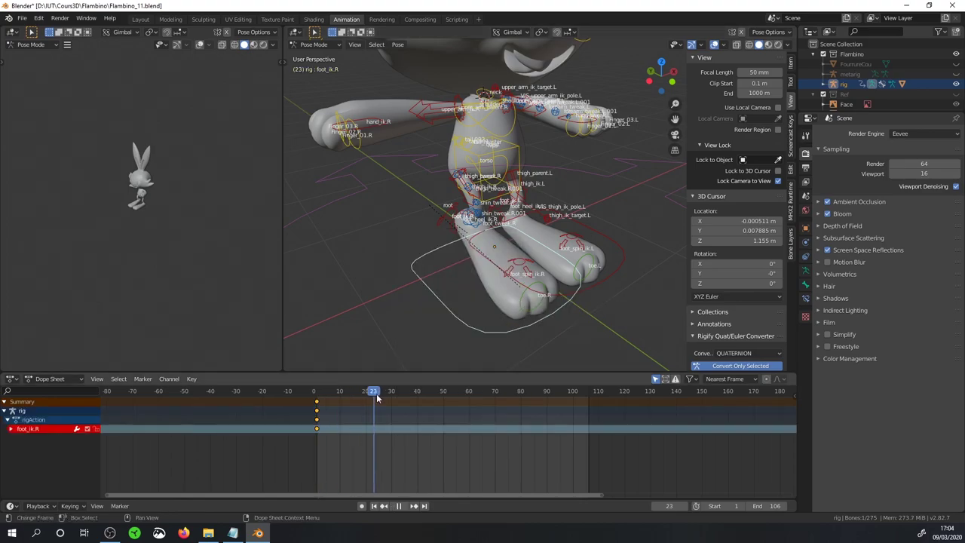
pyautogui.press('space')
# Move and rotate the right foot control, then key its LocRot at frame 24.
pyautogui.press('t')
pyautogui.click(297, 100)
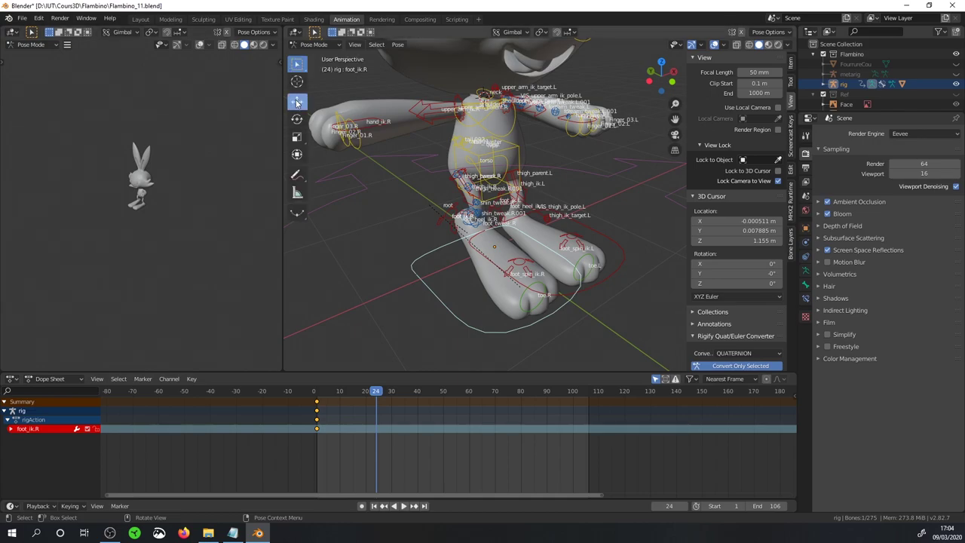
pyautogui.press('g')
pyautogui.click(500, 243)
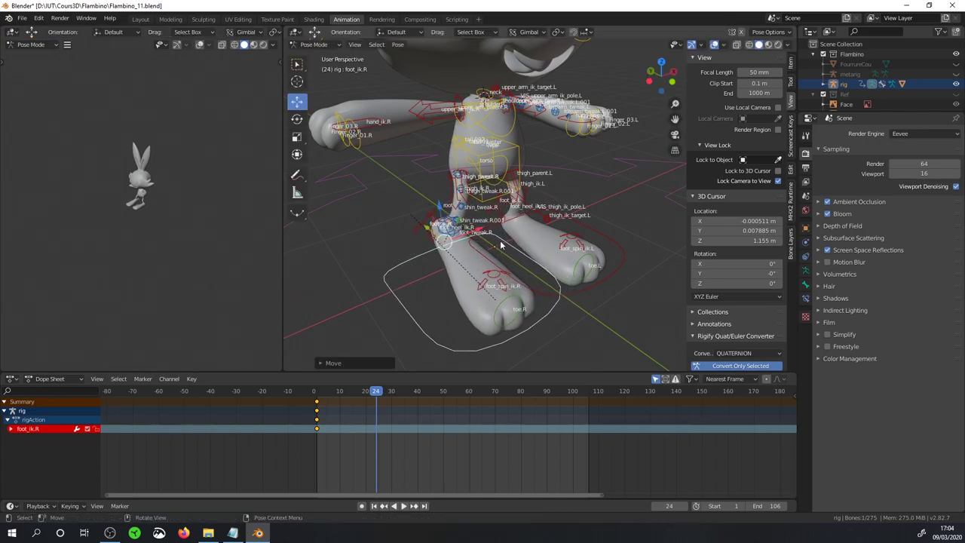
pyautogui.press('r')
pyautogui.click(493, 226)
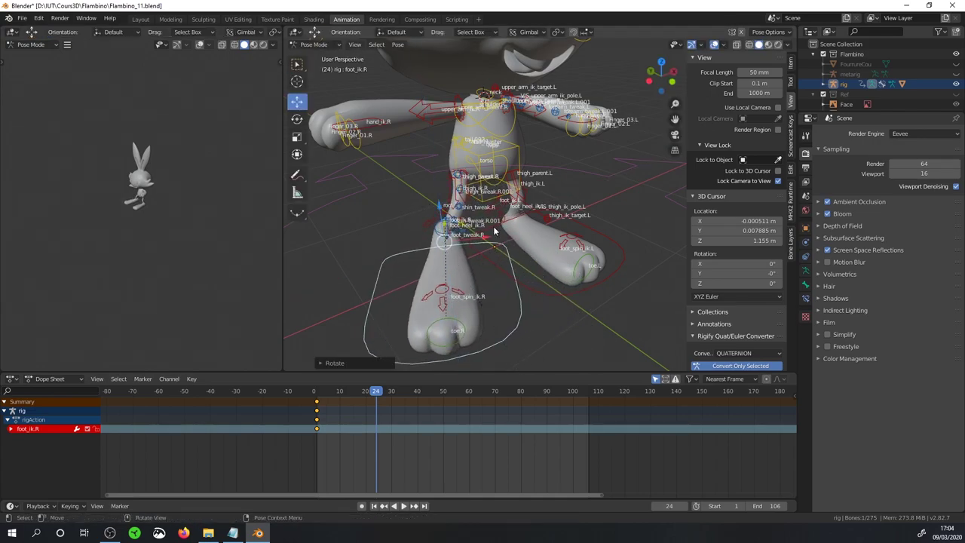
pyautogui.press('i')
pyautogui.click(493, 226)
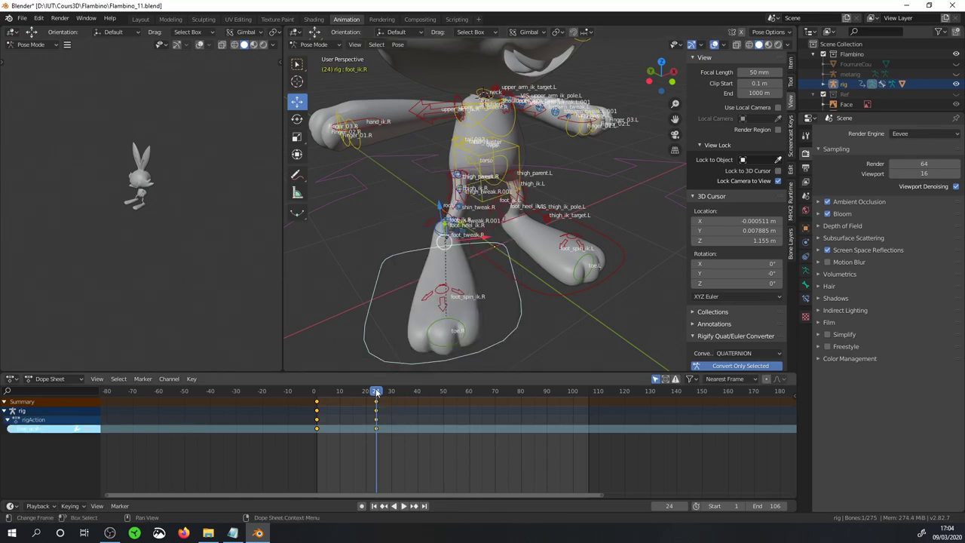
# Play and scrub the timeline to review the foot motion, then return to Layout.
pyautogui.click(320, 391)
pyautogui.press('space')
pyautogui.moveTo(321, 391)
pyautogui.mouseDown()
pyautogui.moveTo(340, 379)
pyautogui.moveTo(364, 387)
pyautogui.moveTo(326, 391)
pyautogui.moveTo(372, 388)
pyautogui.mouseUp()
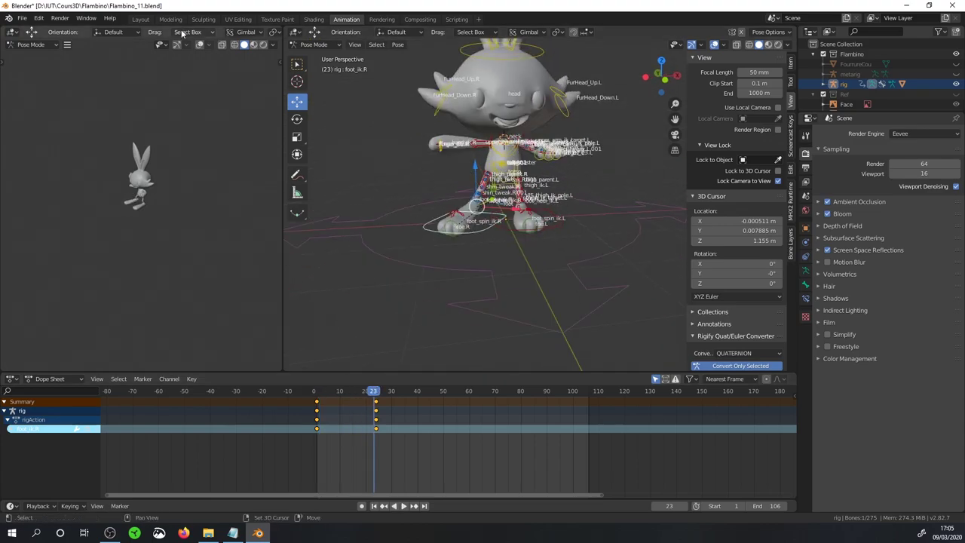
pyautogui.click(140, 18)
# Deselect the rig with Alt+A and switch to Material Preview to see Flambino in orange and white.
pyautogui.scroll(-3, 294, 62)
pyautogui.moveTo(294, 62); pyautogui.dragTo(455, 126, button='middle')
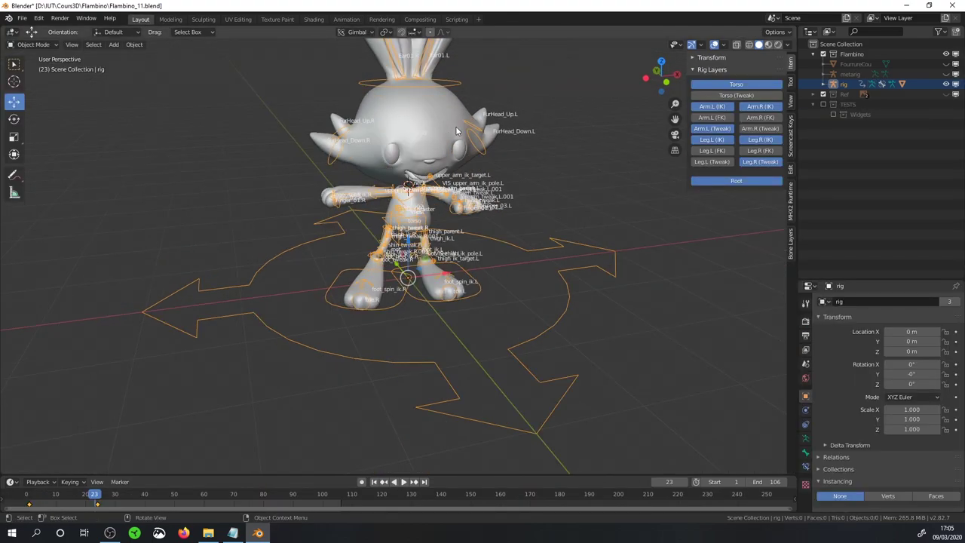
pyautogui.hotkey('alt', 'a')
pyautogui.click(768, 44)
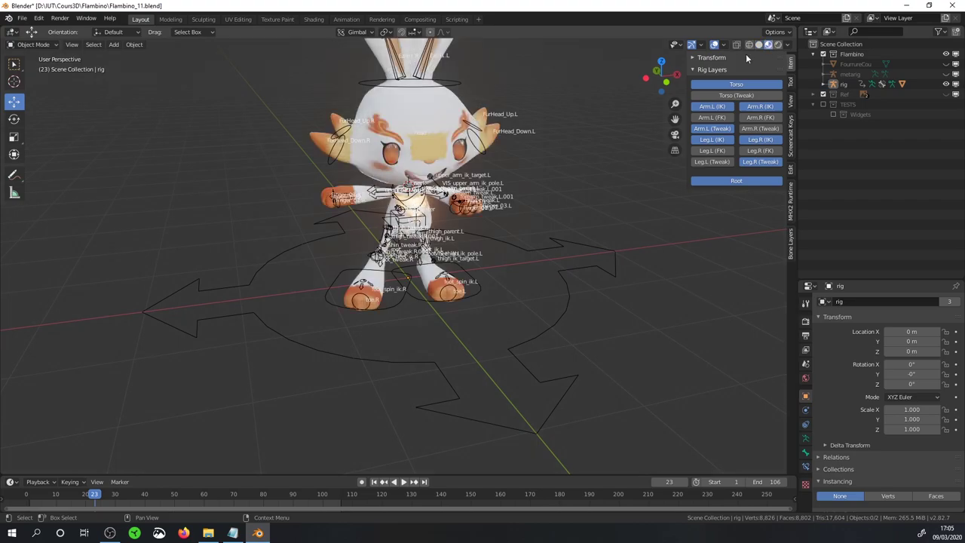
pyautogui.moveTo(558, 155)
pyautogui.mouseDown(button='middle')
pyautogui.moveTo(478, 191)
pyautogui.moveTo(465, 243)
pyautogui.mouseUp(button='middle')
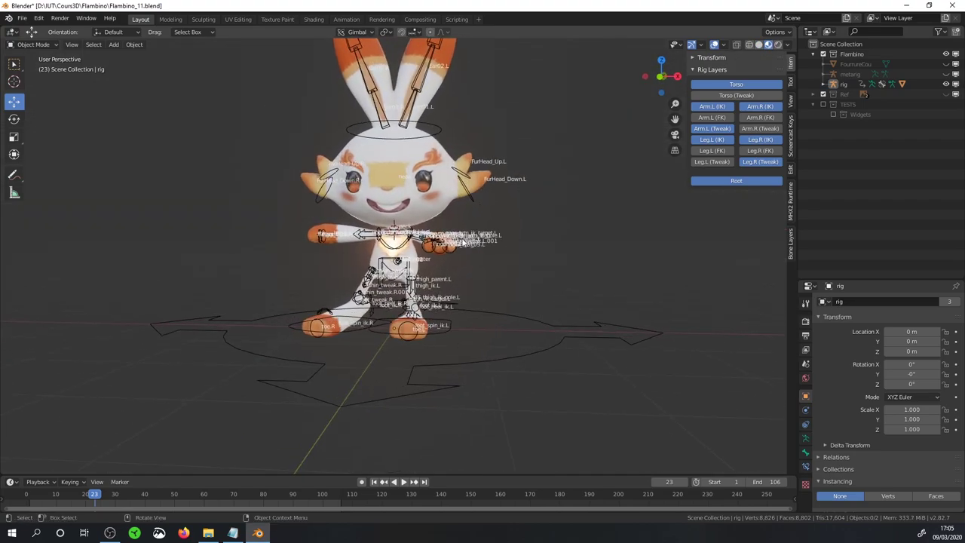